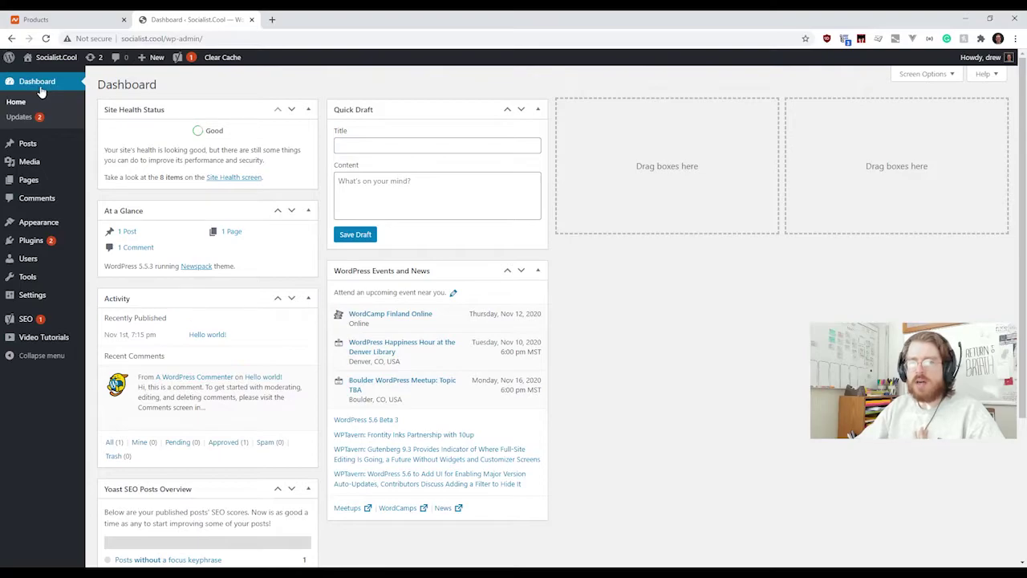
Step: Show the Media menu's Library and Add New flyout in the admin sidebar
mouse_move(60, 144)
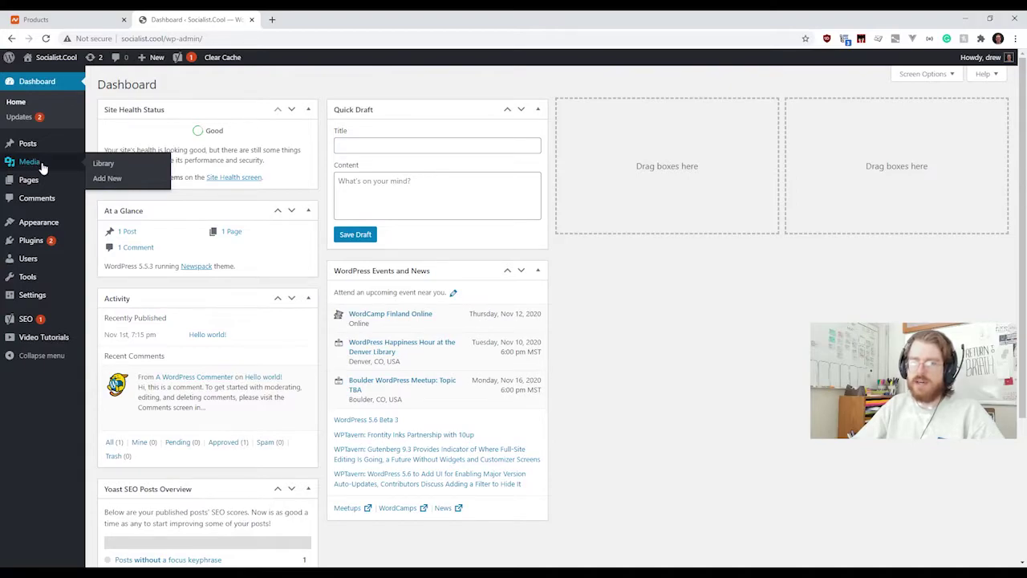
Step: Show the Pages menu's All Pages and Add New flyout in the admin sidebar
mouse_move(48, 187)
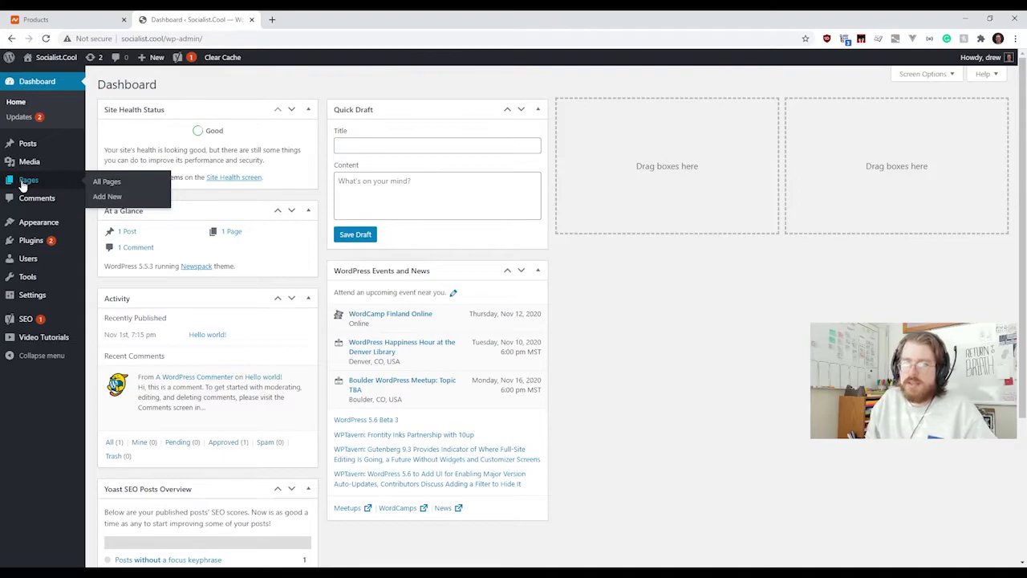
mouse_move(39, 150)
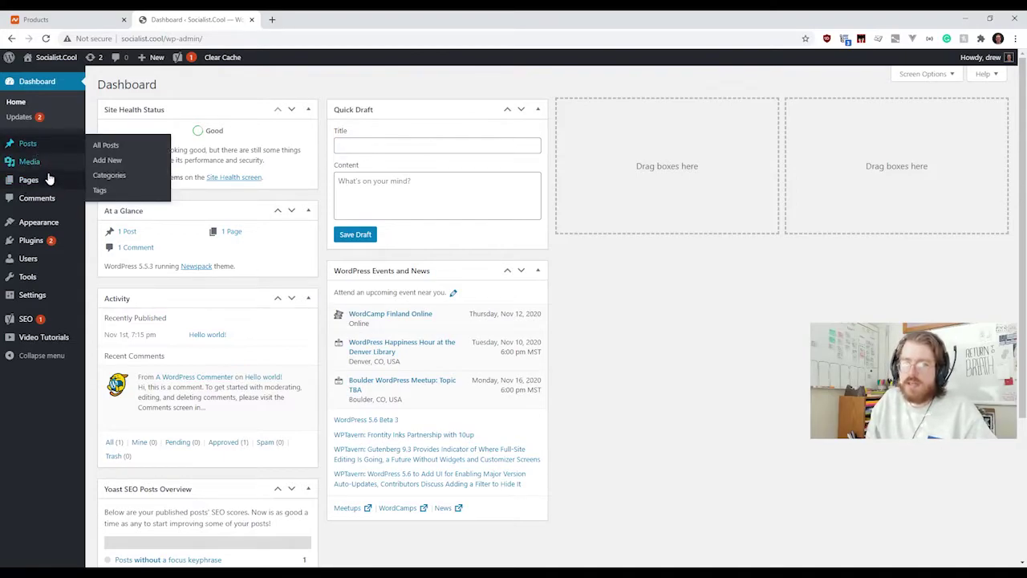
mouse_move(49, 182)
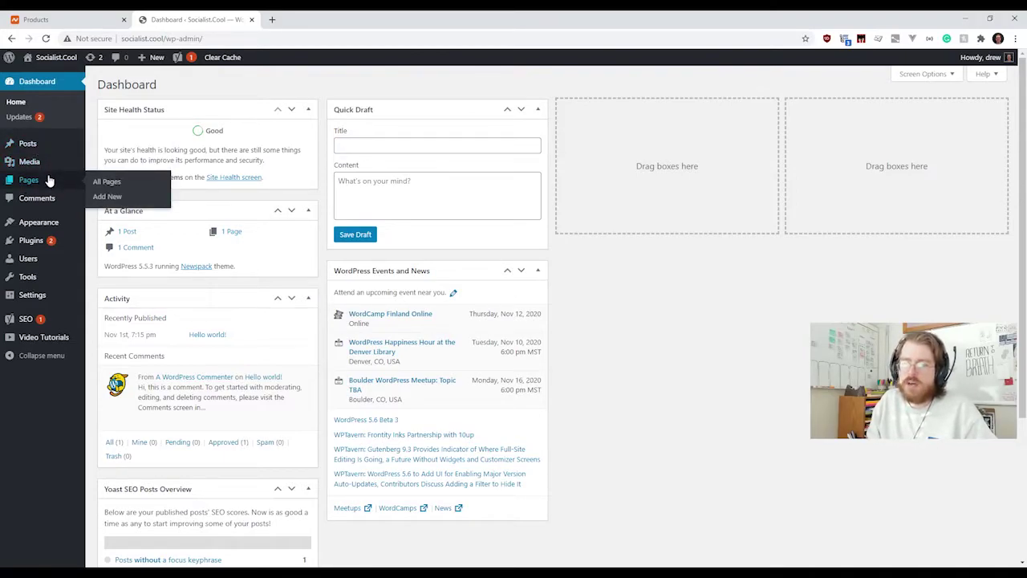
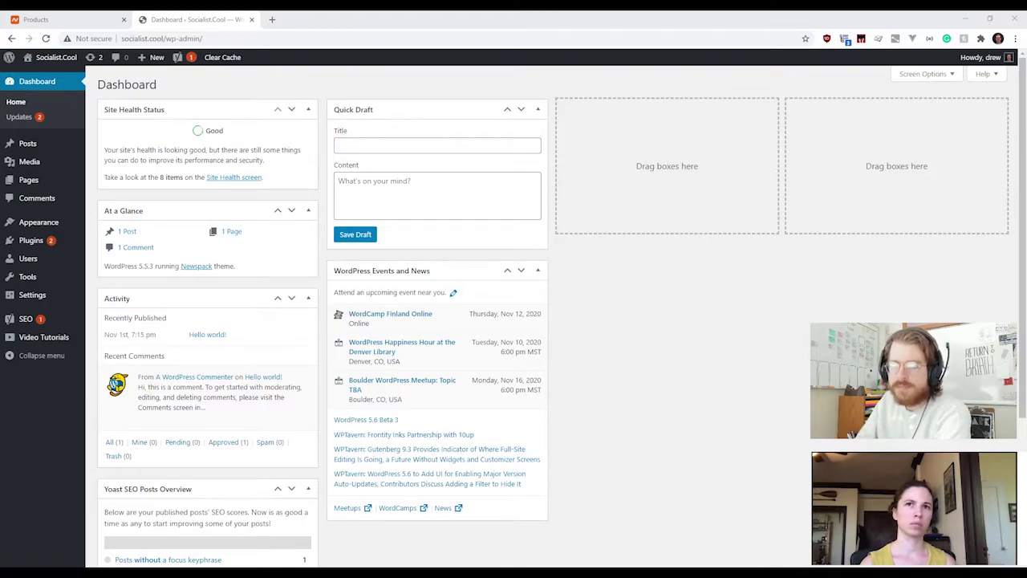
Step: Open Appearance > Themes to list the installed themes, with Newspack active
mouse_move(39, 222)
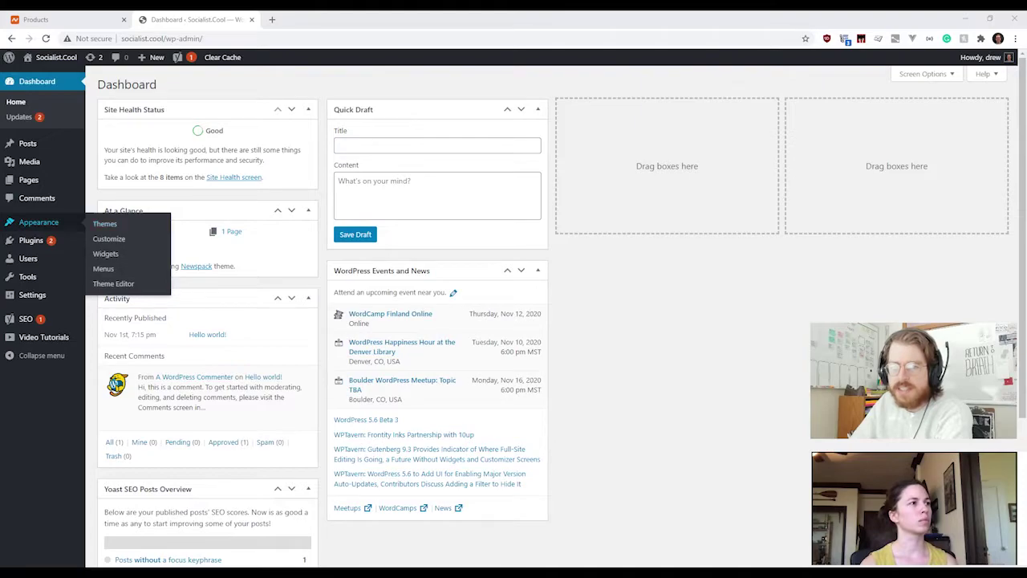
left_click(39, 224)
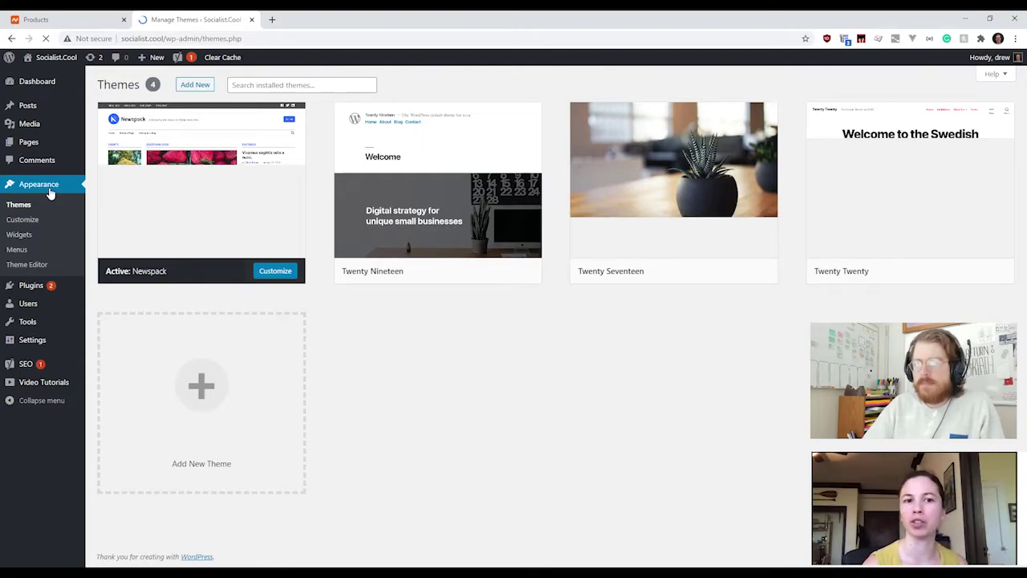
mouse_move(182, 169)
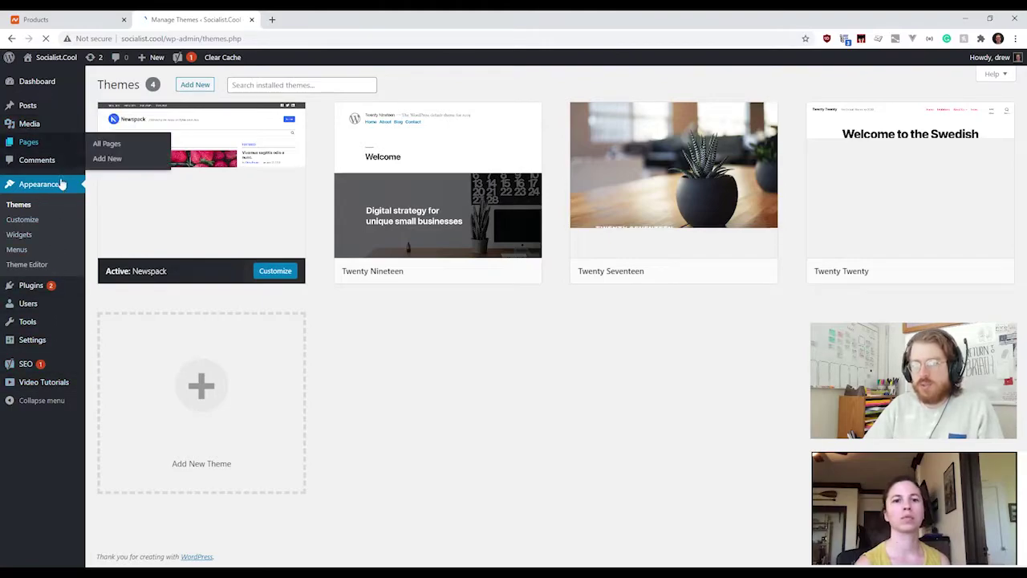
mouse_move(30, 365)
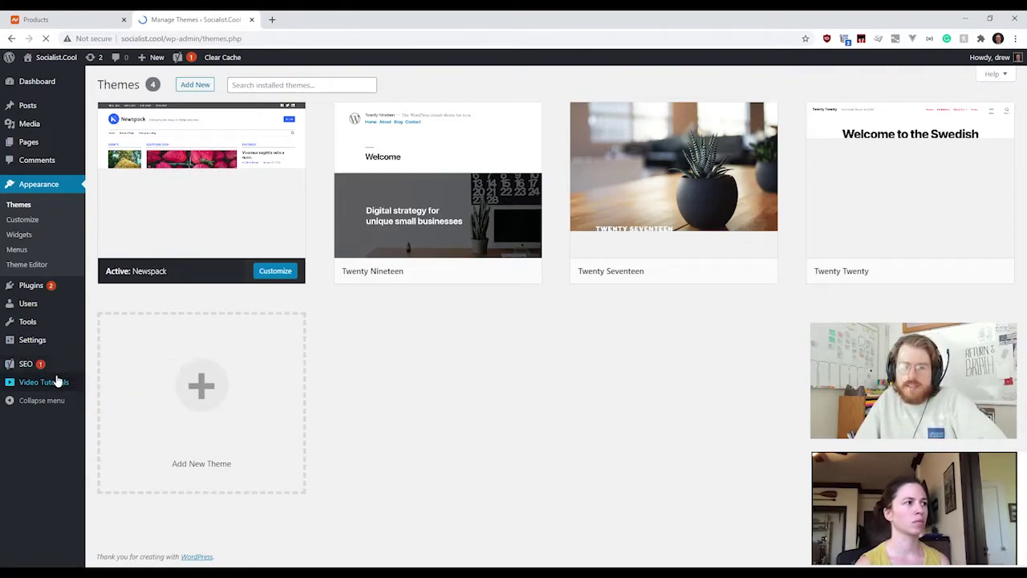
mouse_move(60, 373)
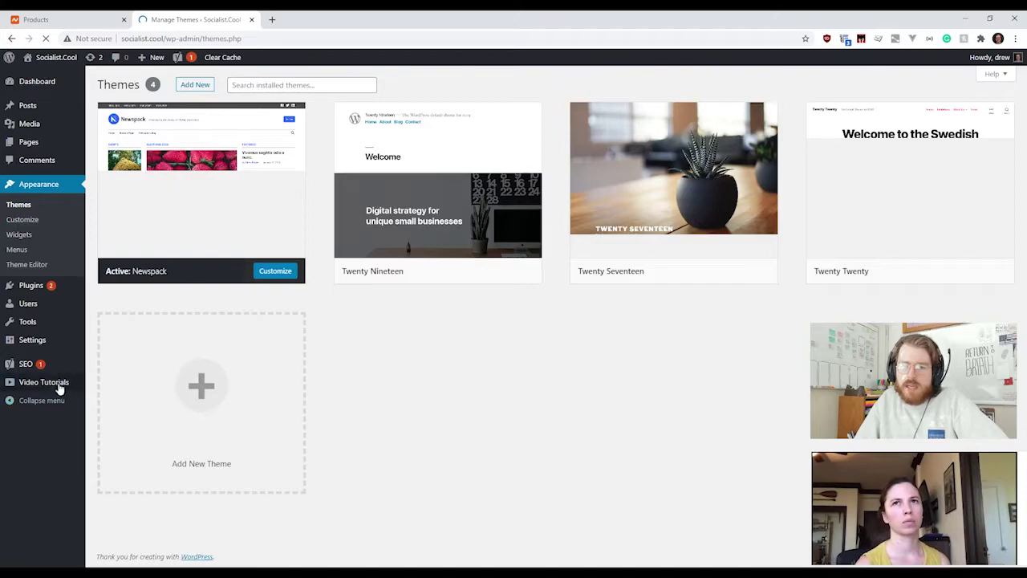
mouse_move(147, 180)
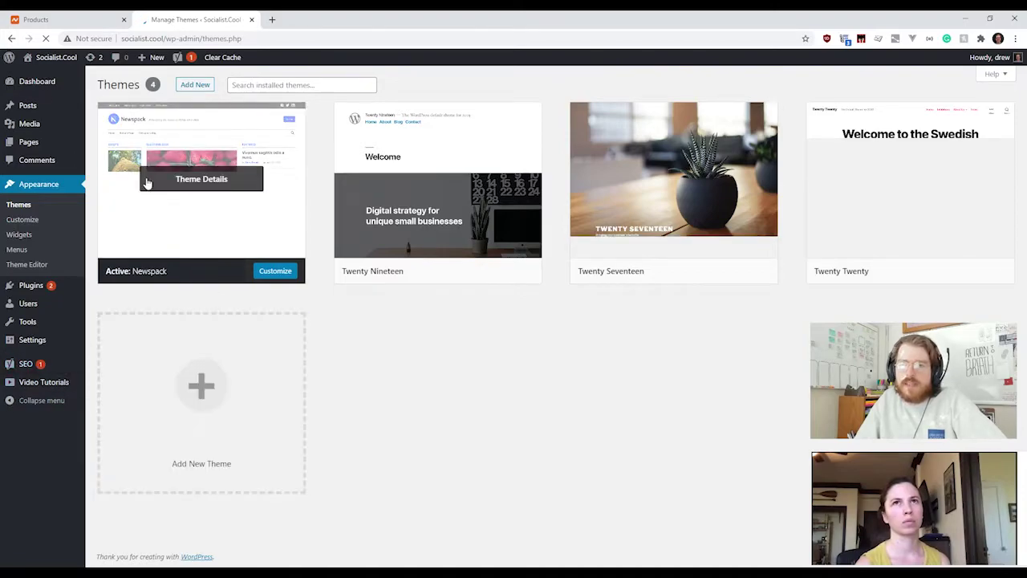
Step: View the Newspack theme details and open the live site in a second tab
left_click(200, 183)
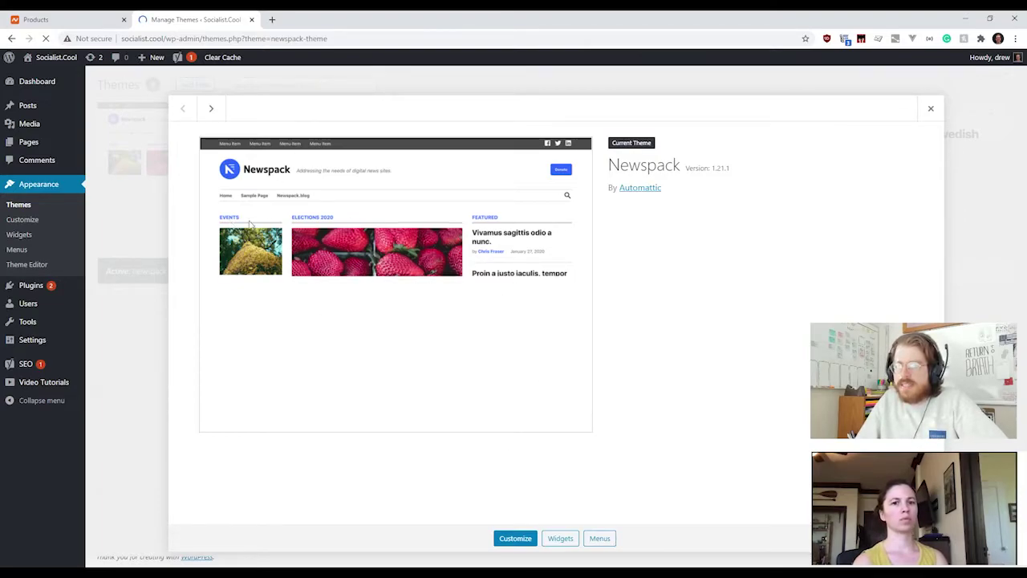
middle_click(56, 61)
left_click(307, 25)
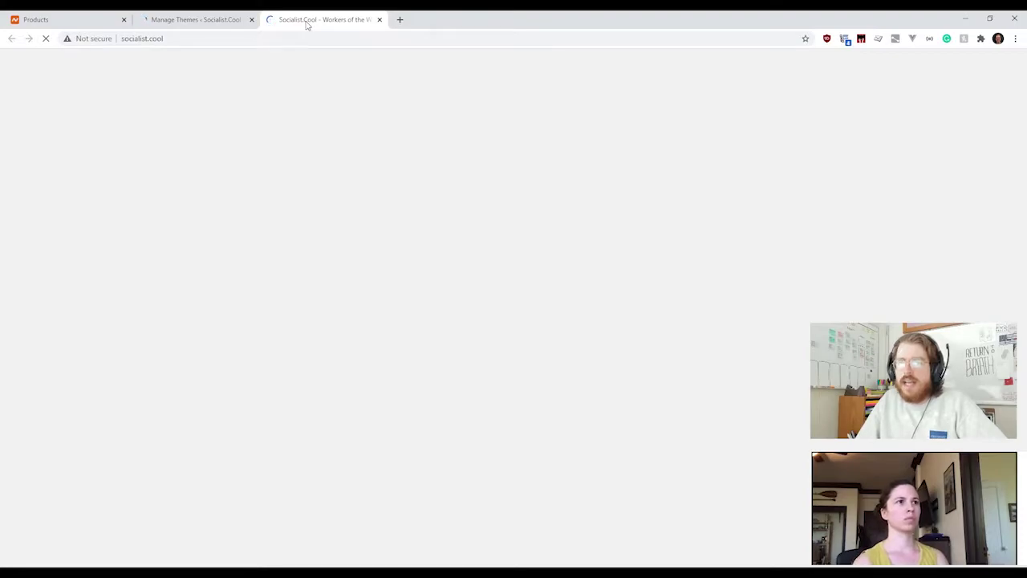
left_click(213, 24)
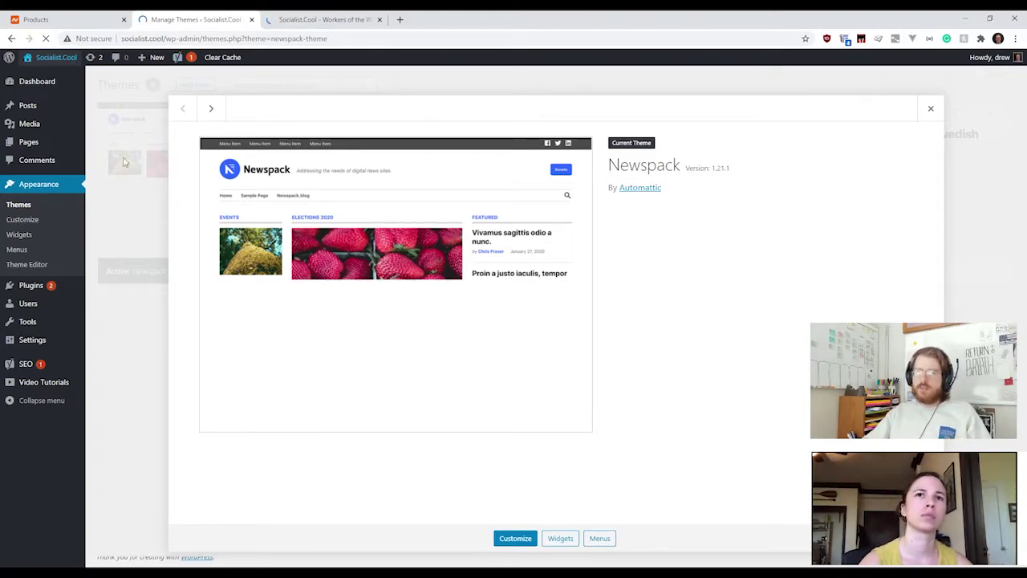
left_click(284, 24)
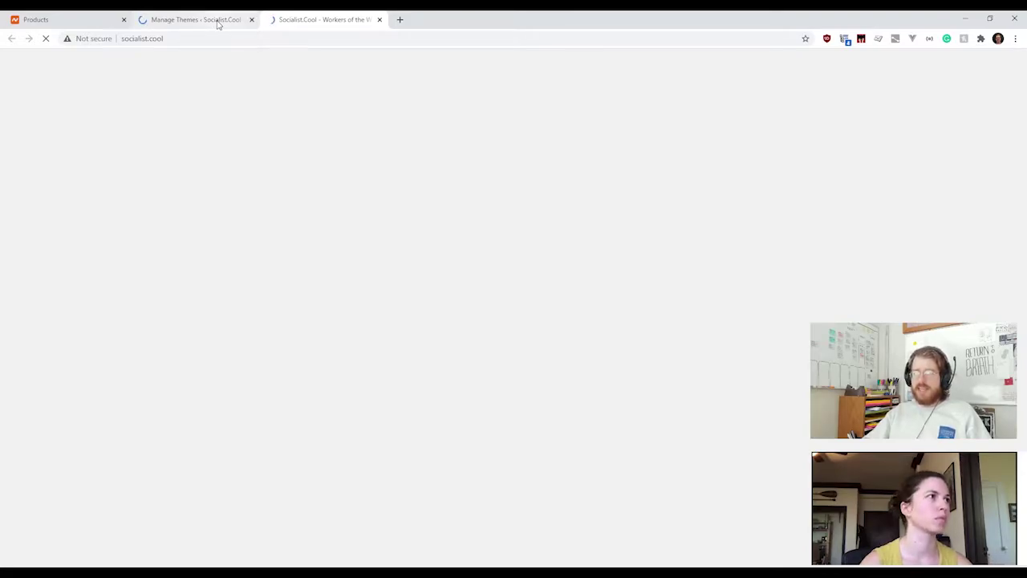
left_click(217, 25)
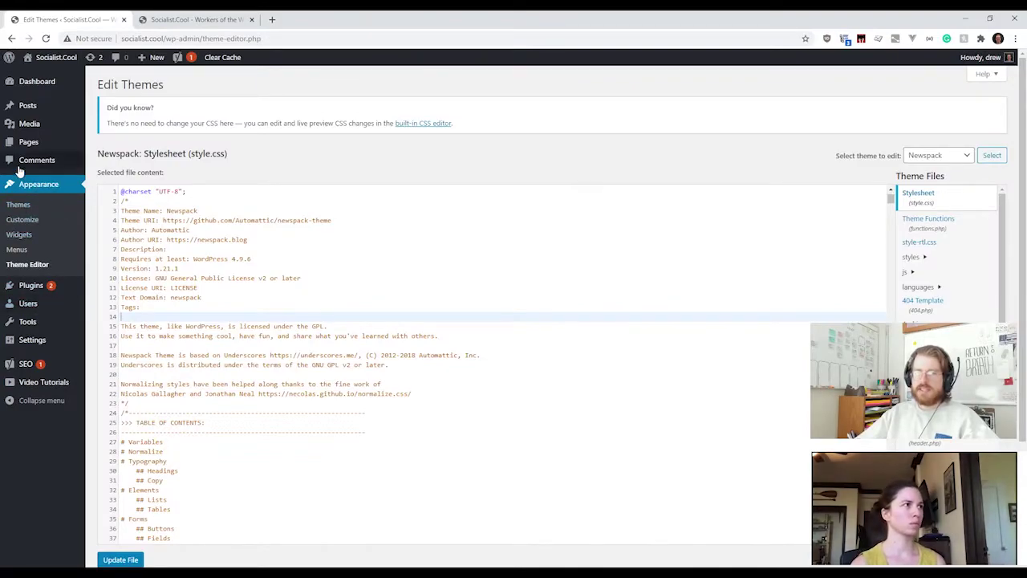
Step: Start loading the Customizer, then view the site's front page tab meanwhile
left_click(24, 220)
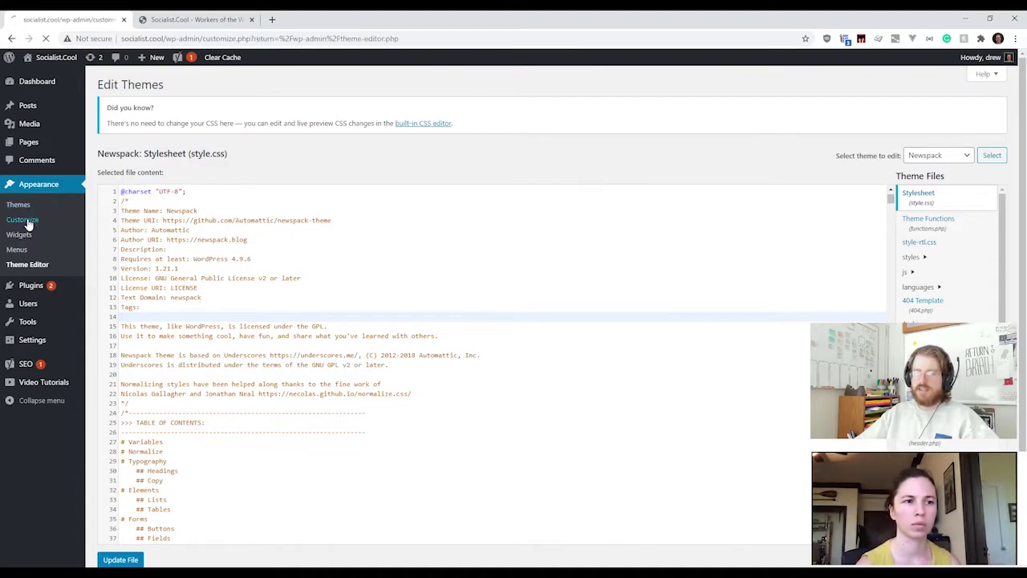
left_click(152, 21)
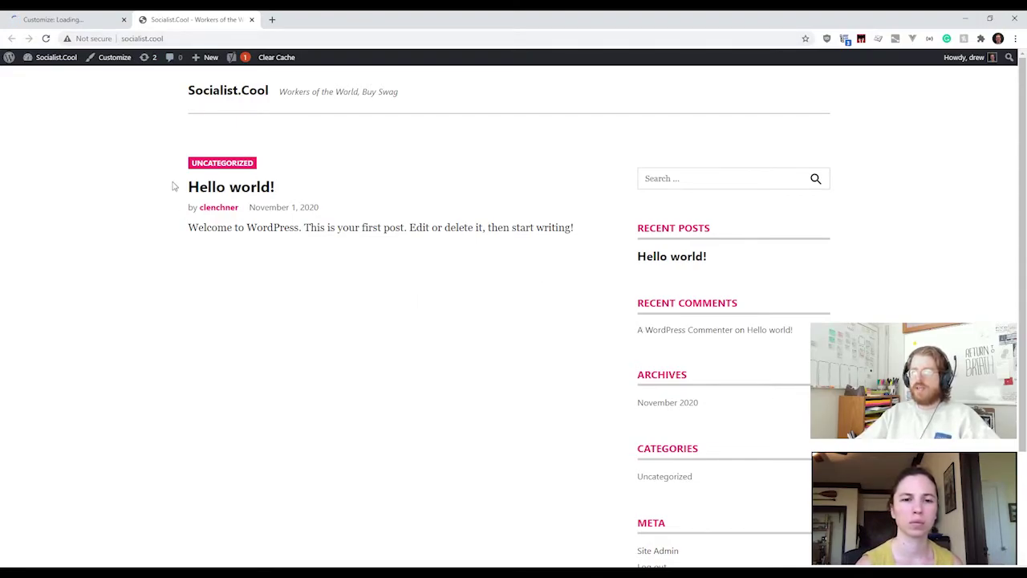
Step: Scroll through the Hello world! front page, then return to the loaded Customizer tab
left_click_drag(578, 228, 546, 323)
scroll(707, 276, "down", 2)
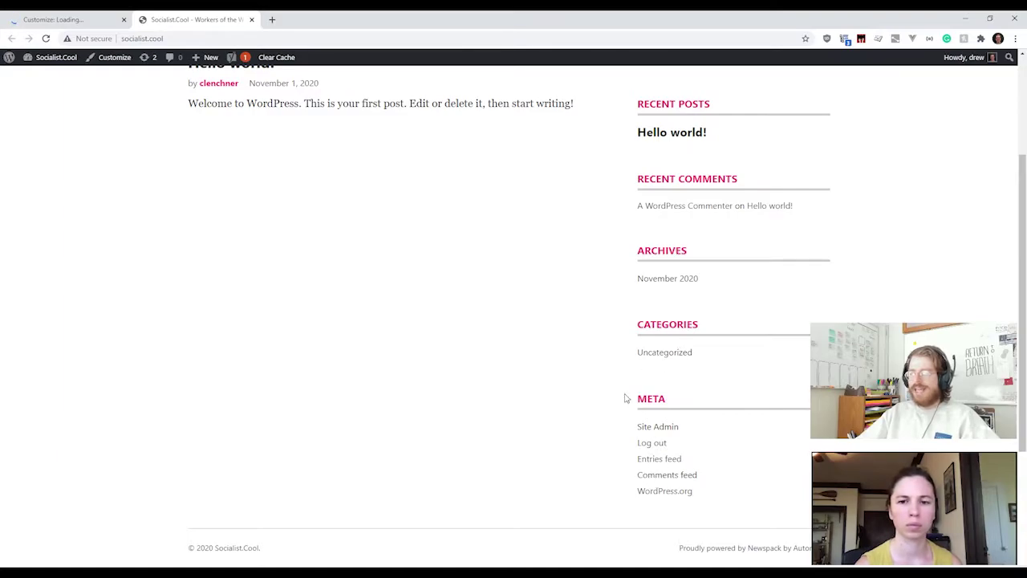
scroll(680, 178, "up", 2)
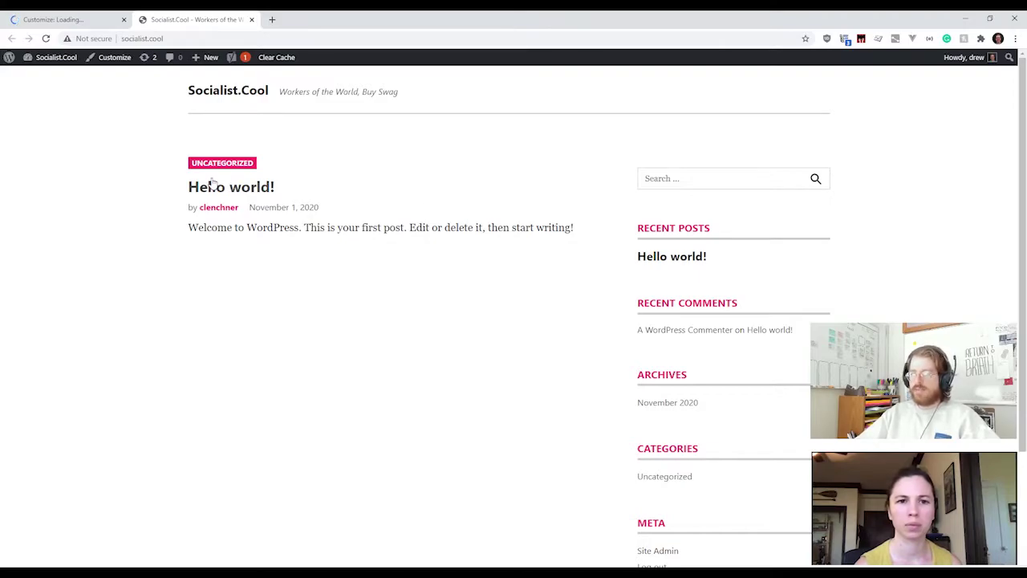
left_click(92, 22)
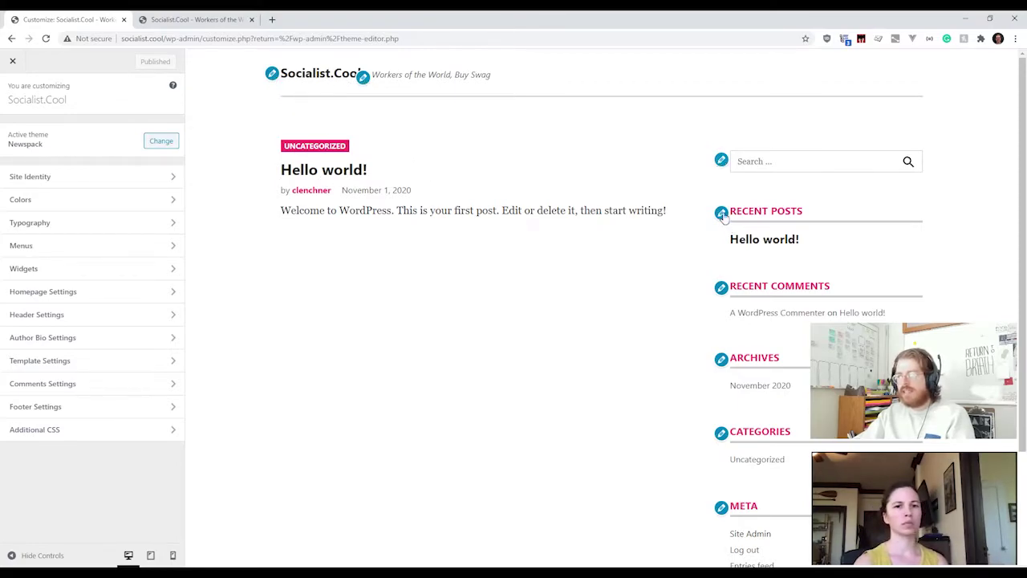
Step: Change the Site Title from 'Socialist.Cool' to 'Socialist Cool' and go back to the main sections
left_click(272, 74)
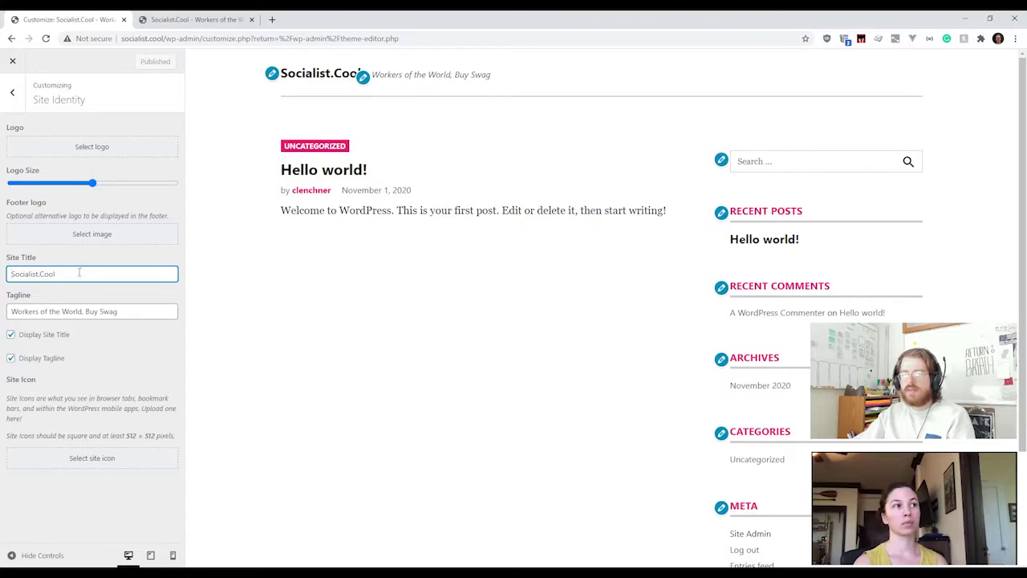
left_click_drag(55, 274, 39, 274)
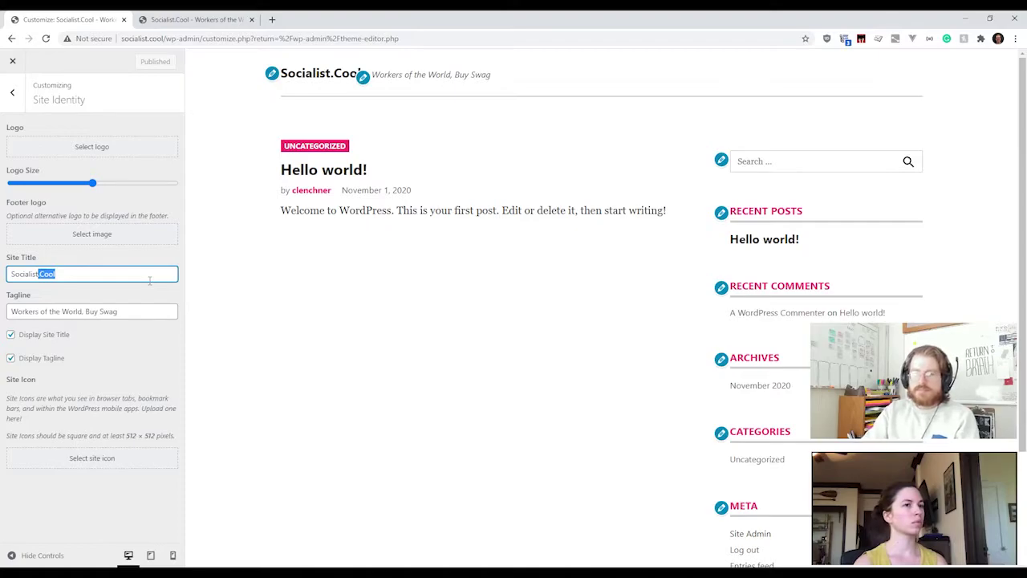
key("BackSpace")
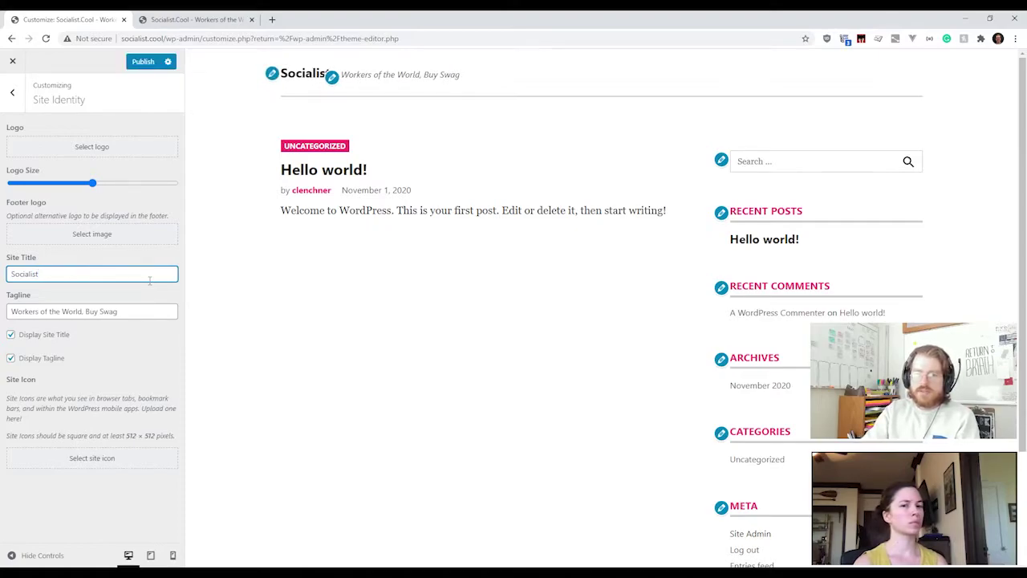
type("Cool")
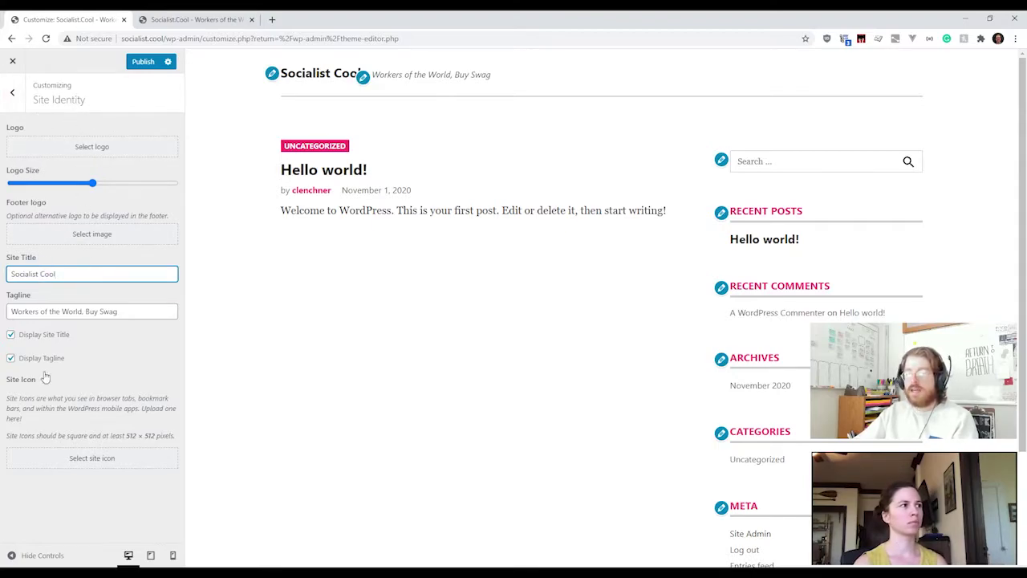
left_click(22, 95)
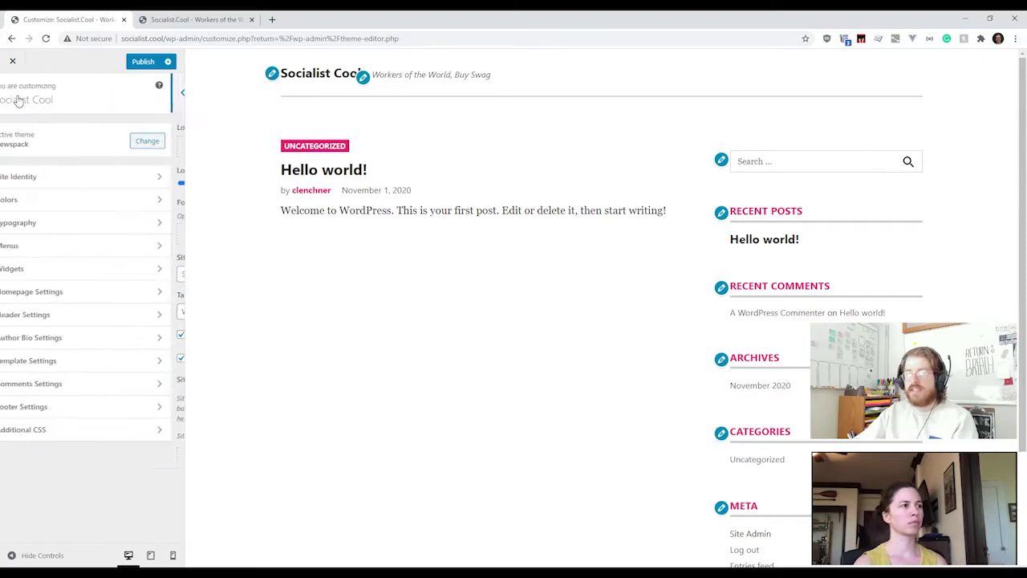
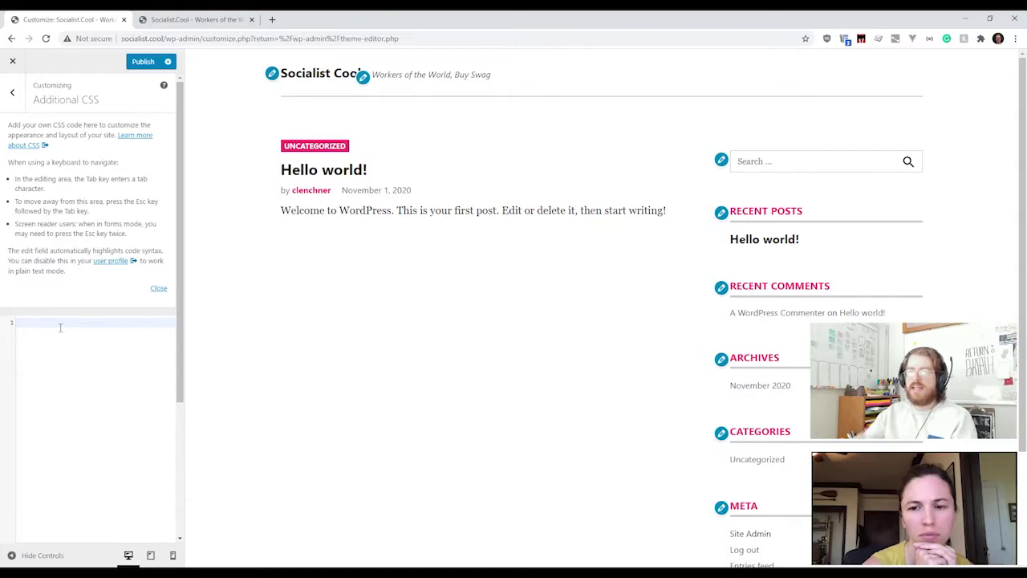
Step: Try 'body { background: red' in Additional CSS, delete it, and return to the section list
type("bod")
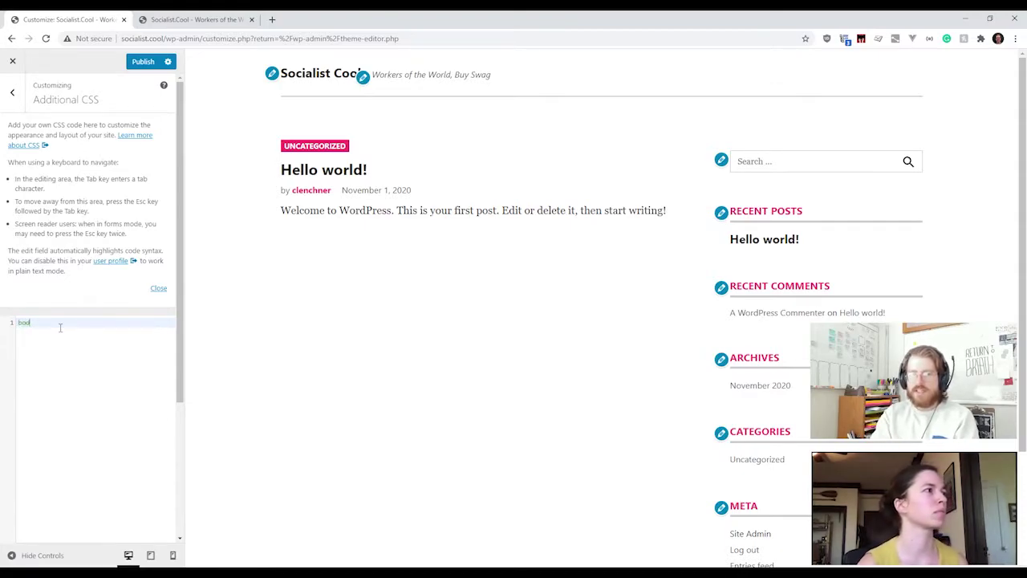
type("y { ba")
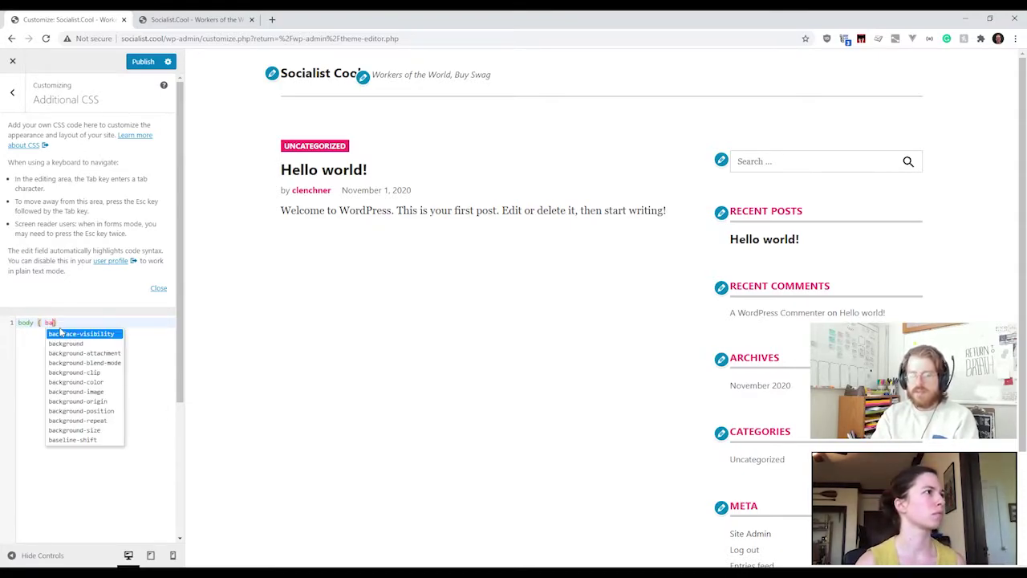
type("ckground: red")
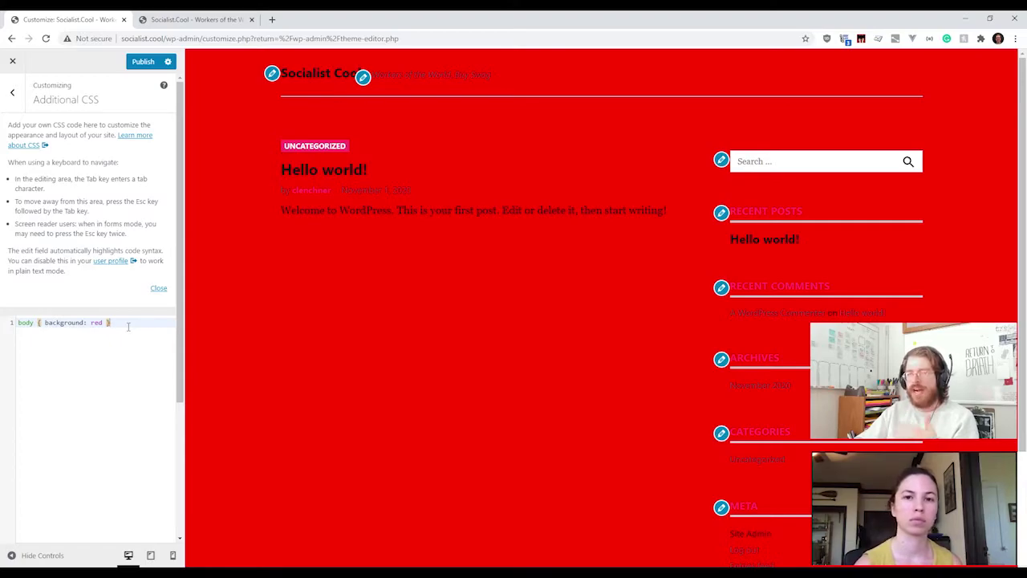
left_click_drag(128, 324, 2, 319)
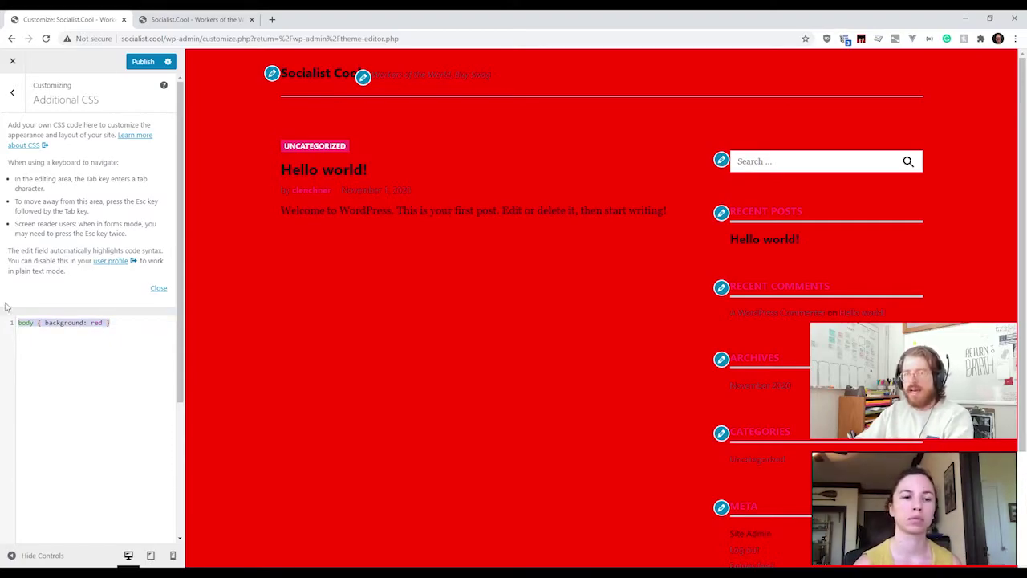
key("BackSpace")
left_click(12, 92)
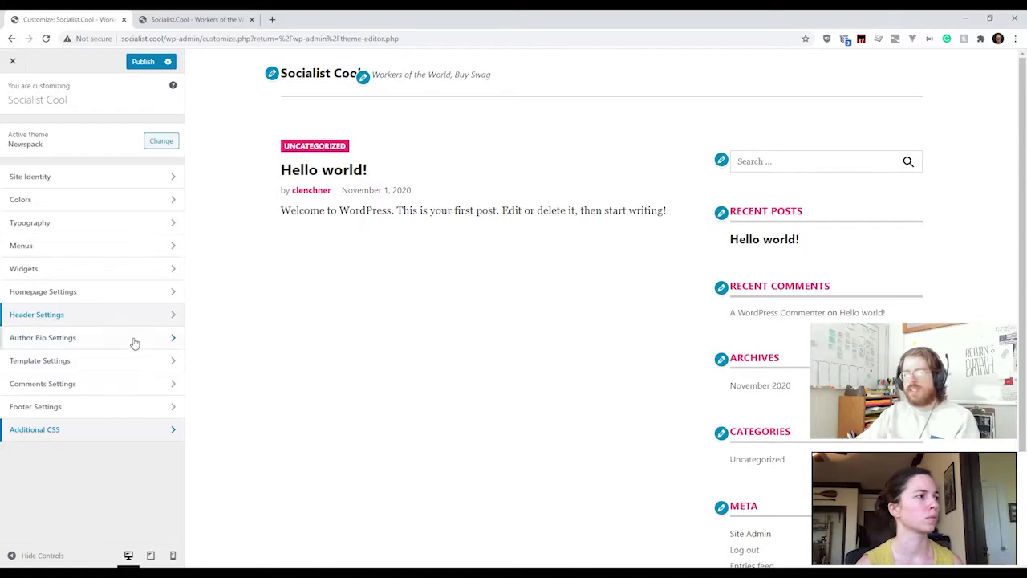
left_click(86, 178)
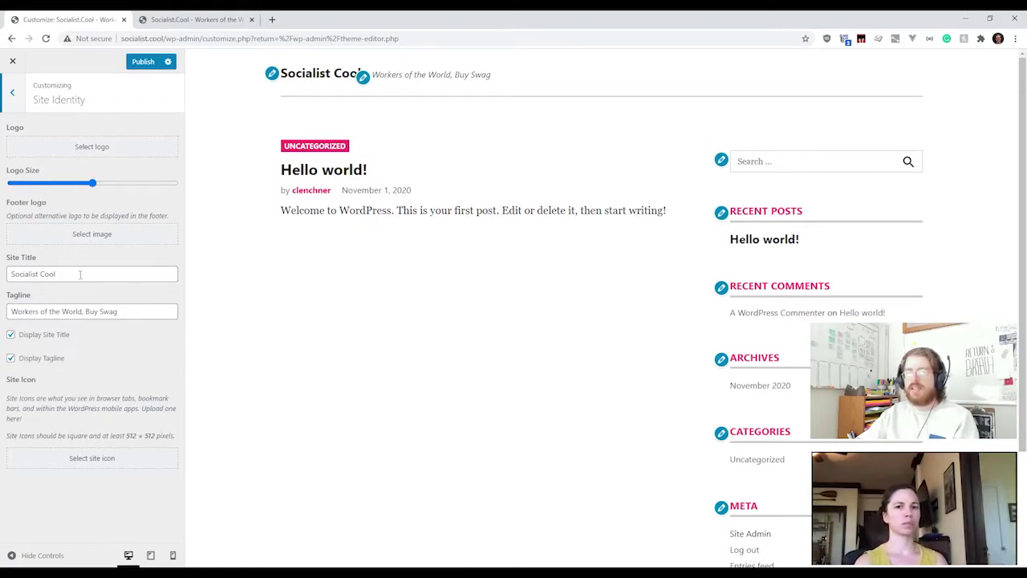
left_click_drag(80, 274, 7, 278)
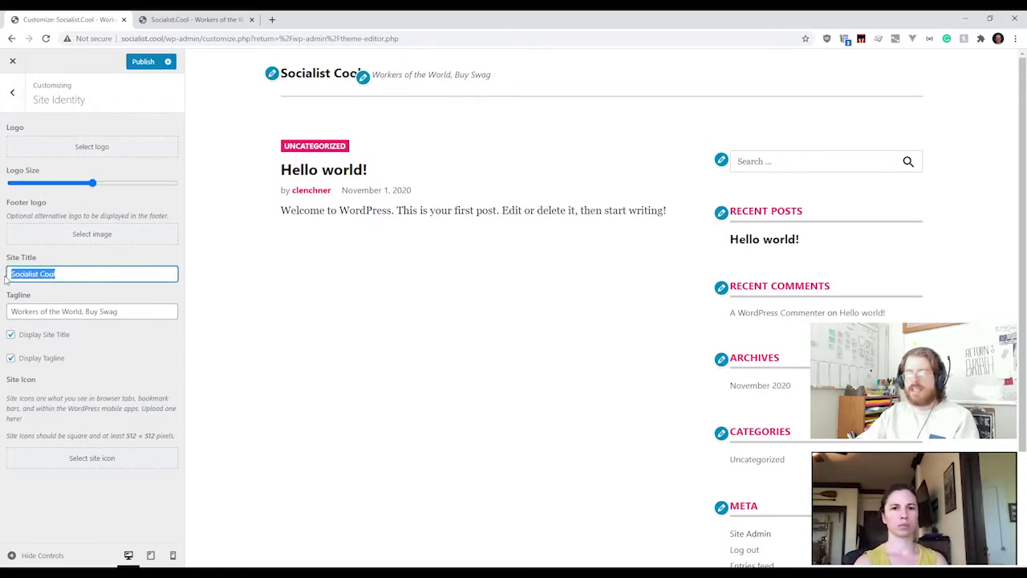
left_click(128, 312)
left_click_drag(120, 313, 4, 311)
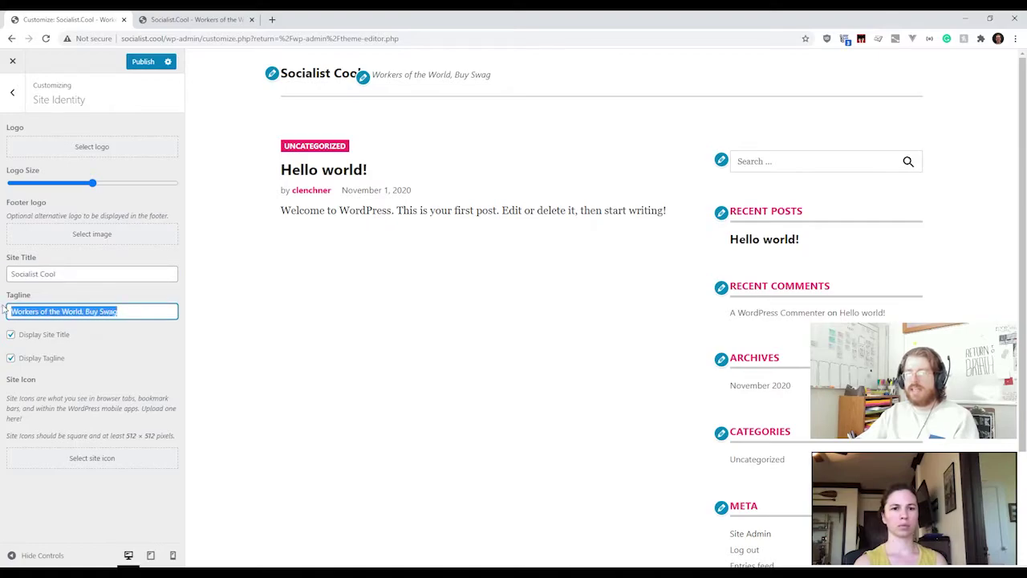
left_click(103, 338)
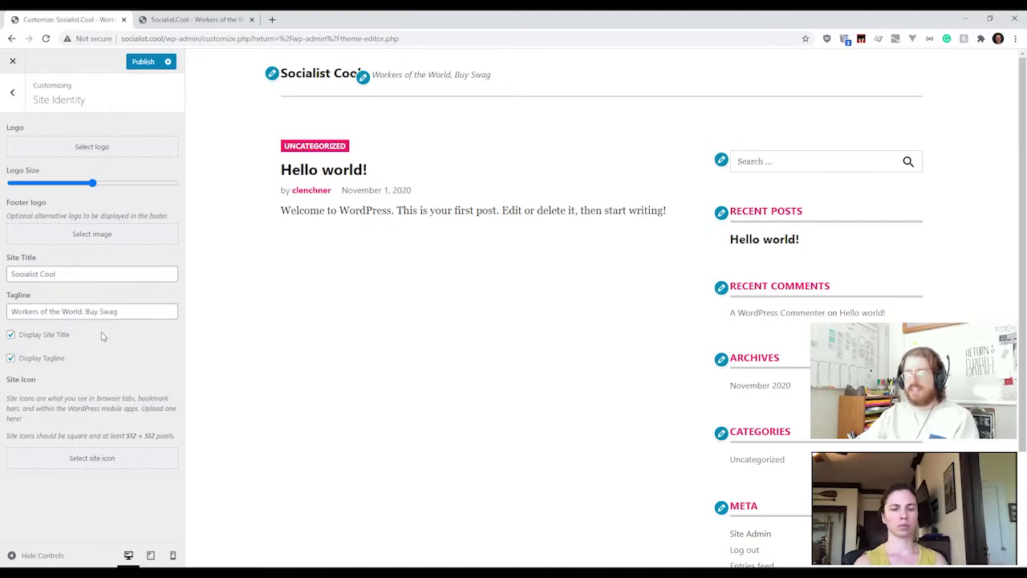
left_click(16, 96)
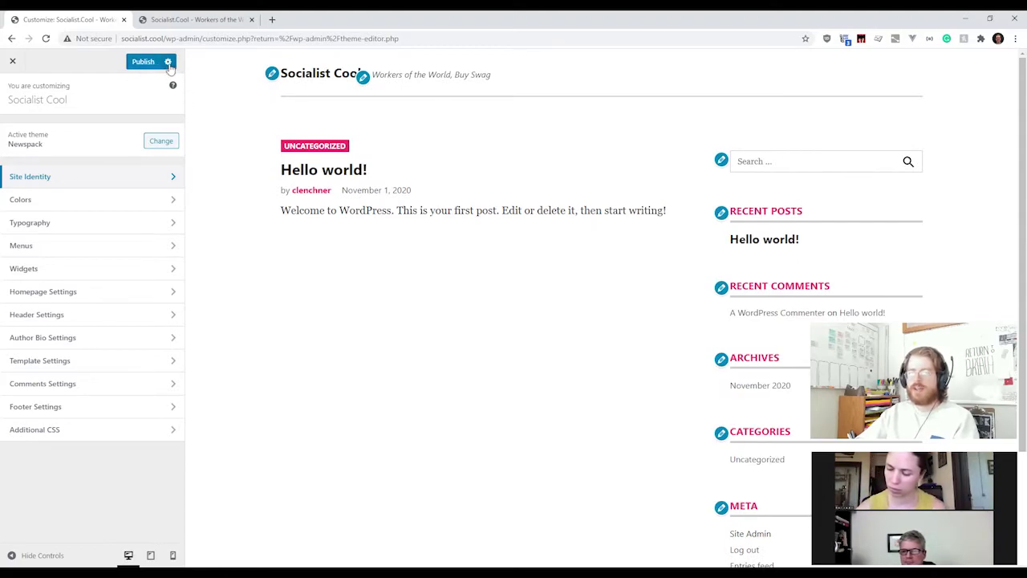
Step: Try Save Draft and then Schedule as the publish action, and open Header Settings
left_click(169, 63)
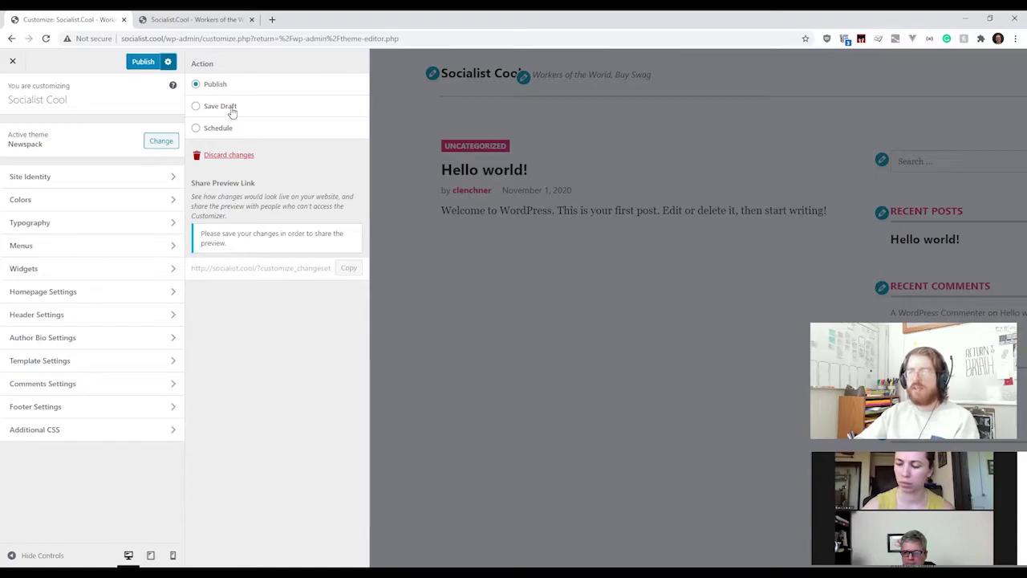
left_click(231, 113)
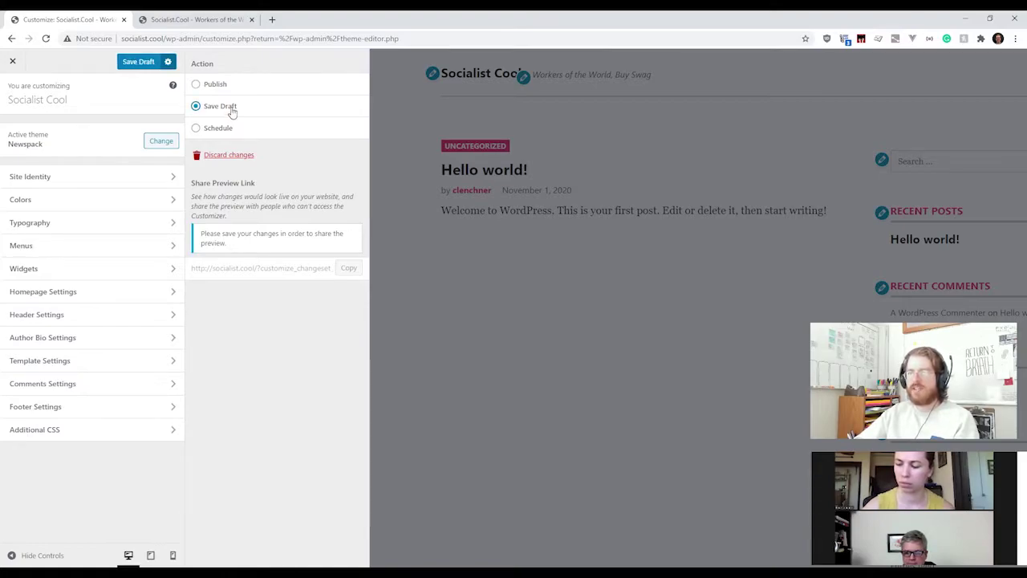
left_click(219, 131)
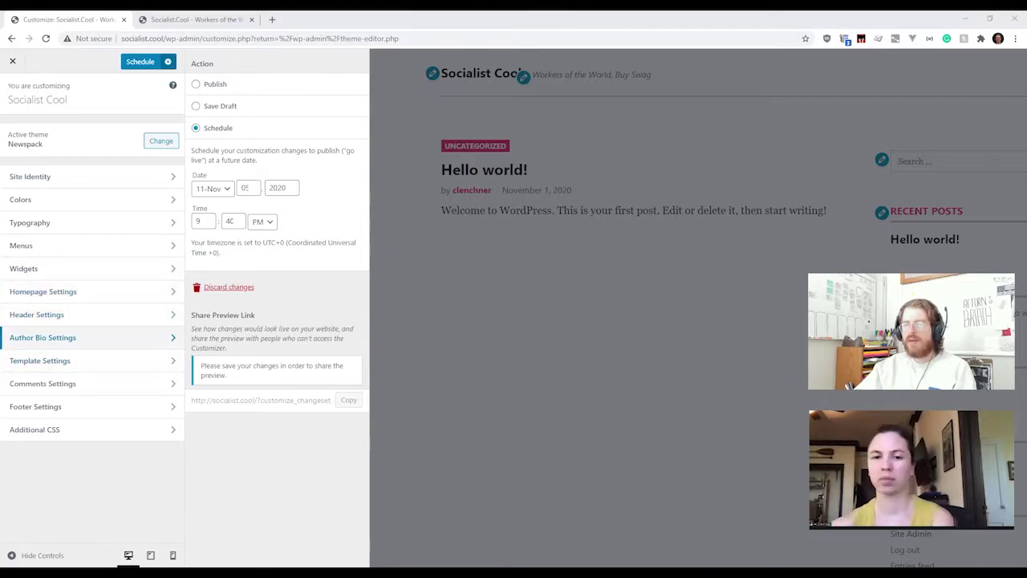
left_click(73, 321)
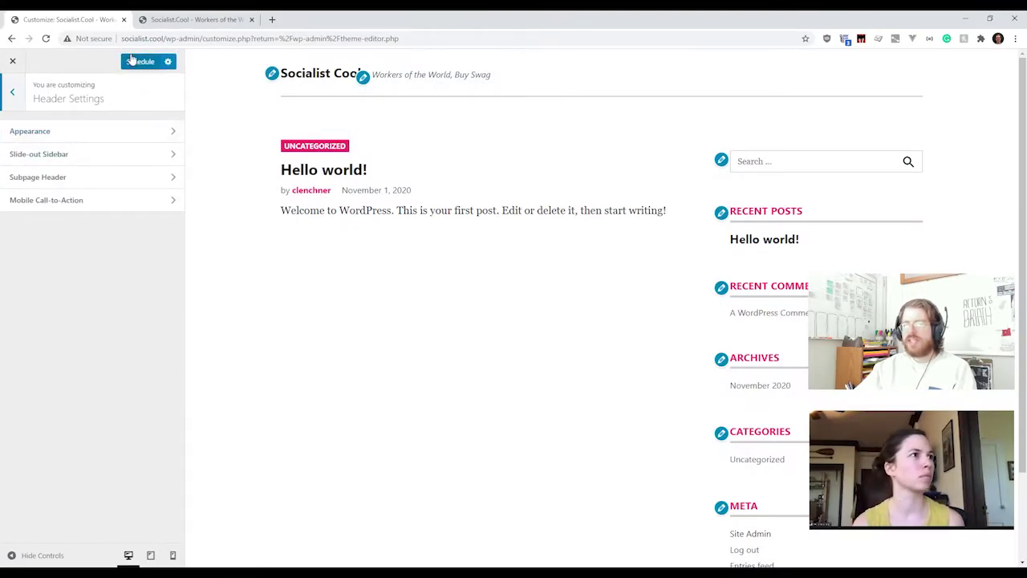
Step: Set the publish action back to Publish and close the Customizer
left_click(168, 62)
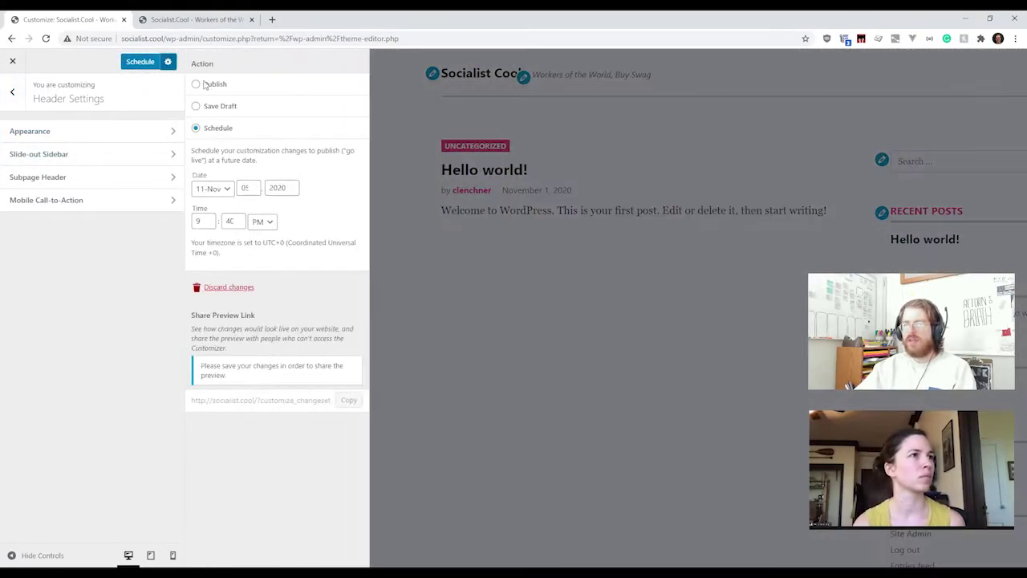
left_click(205, 85)
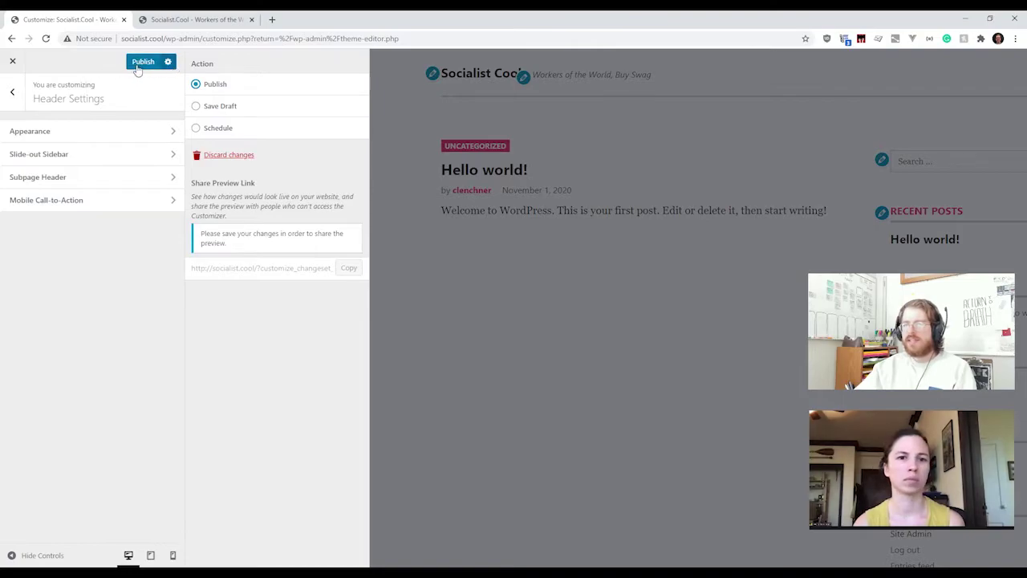
left_click(12, 92)
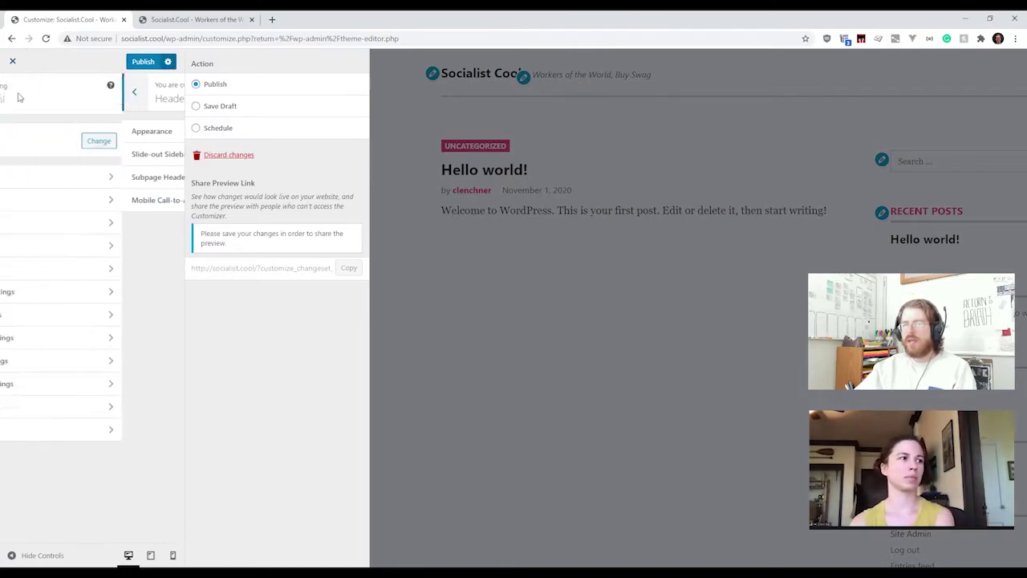
left_click(12, 61)
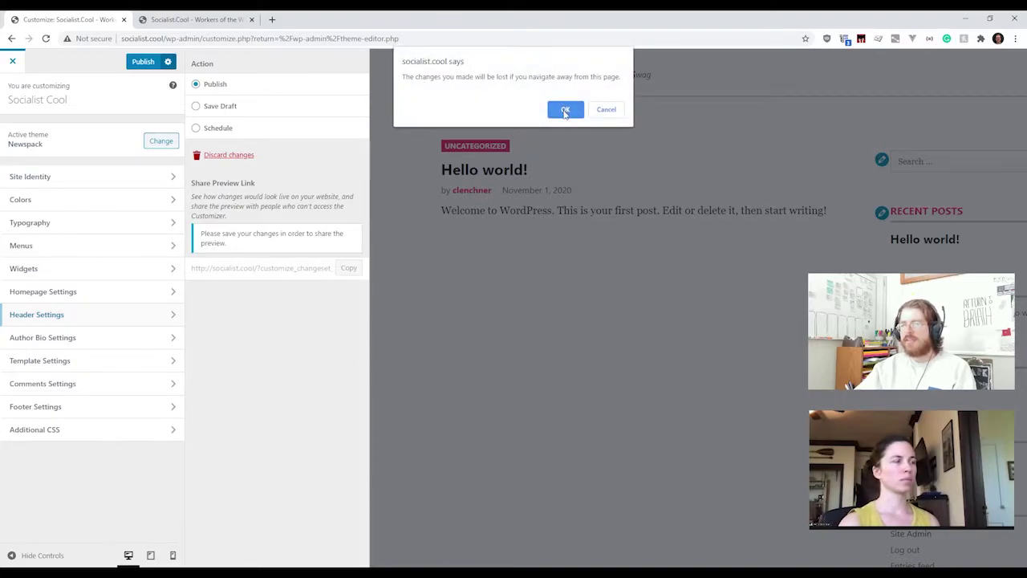
Step: Confirm leaving the Customizer, open Customize in a new tab, and go to Appearance > Widgets
left_click(566, 110)
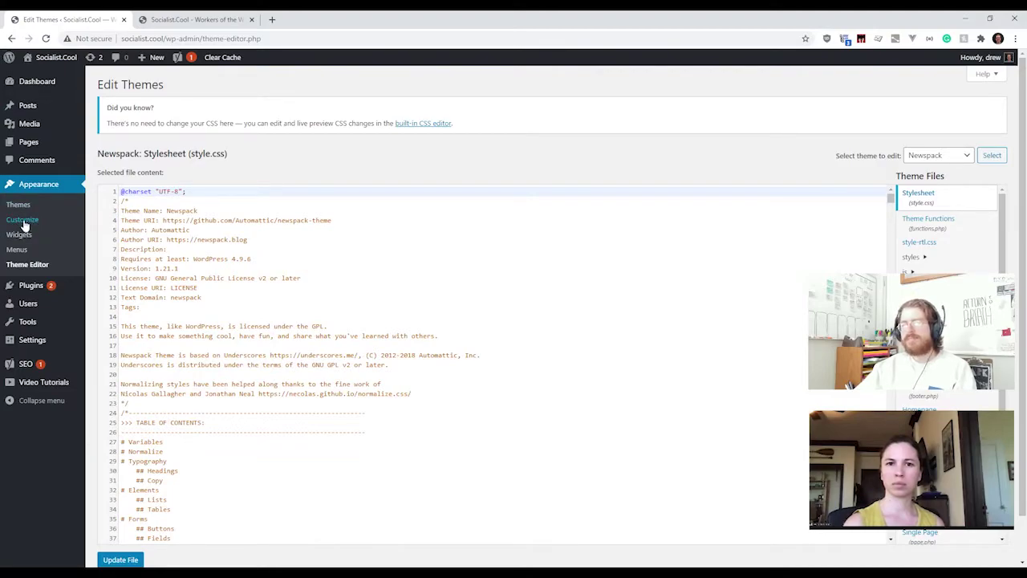
middle_click(23, 222)
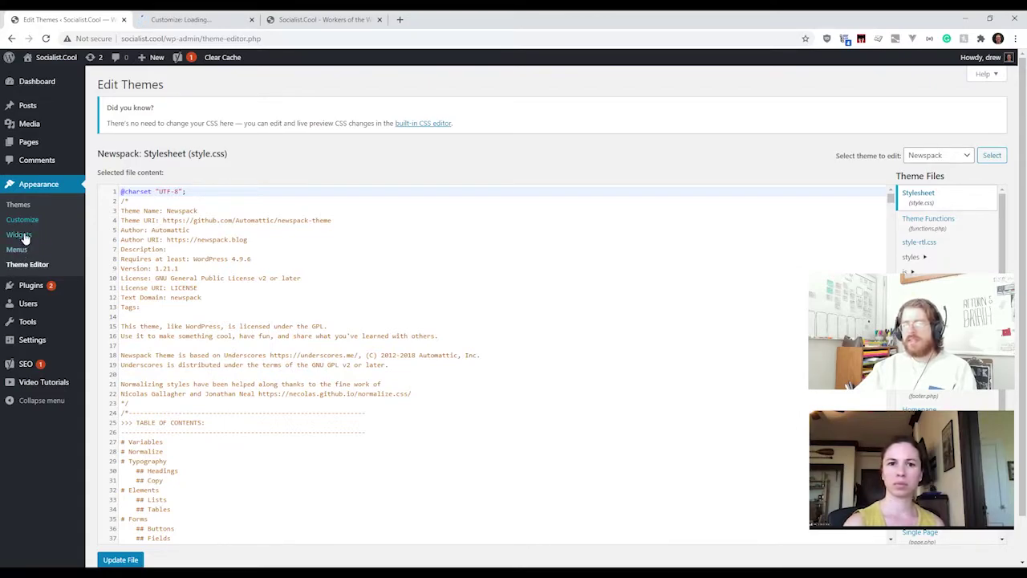
left_click(27, 239)
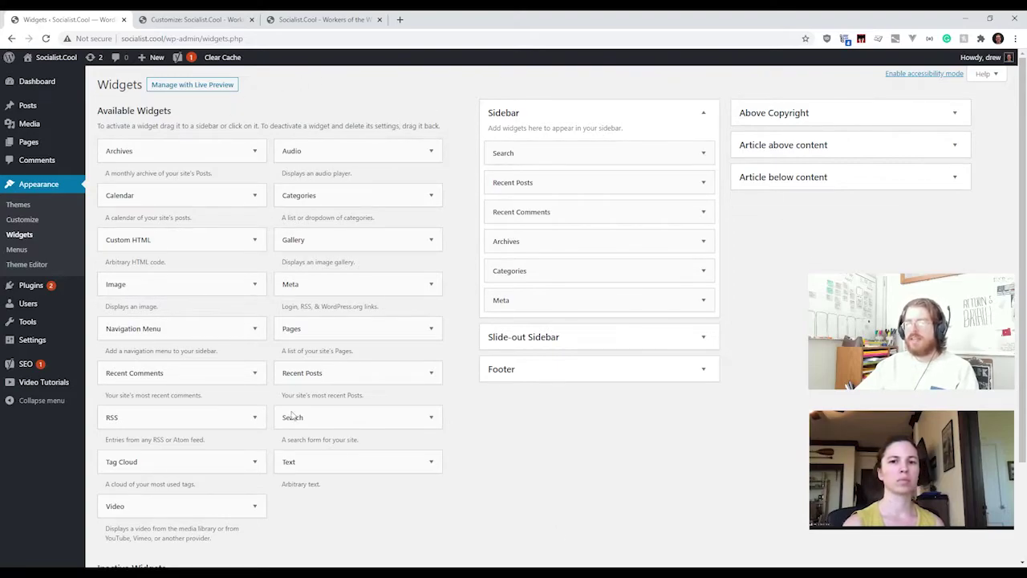
Step: In the Customize tab, open Widgets > Sidebar and expand the Recent Posts widget
left_click(181, 24)
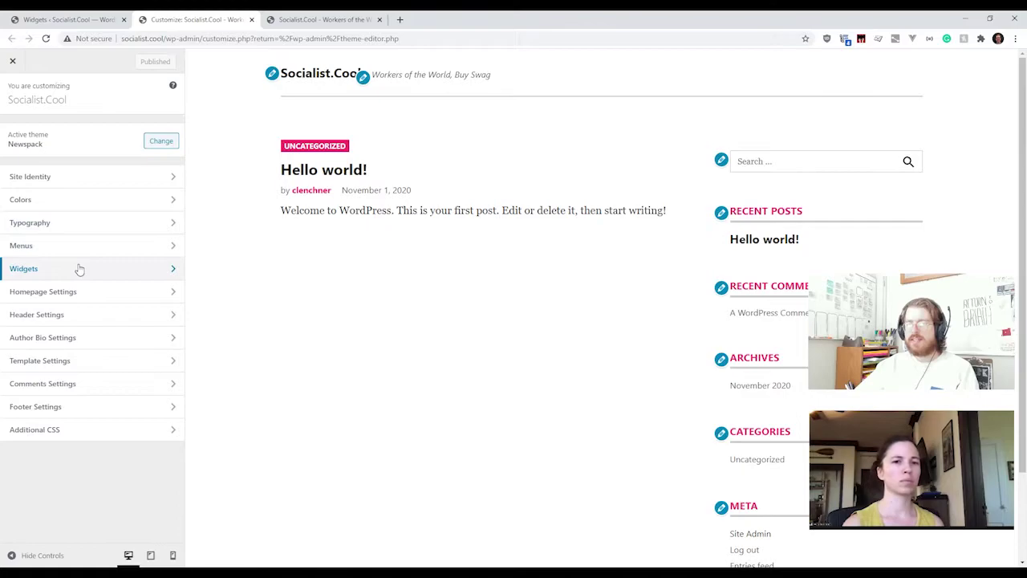
left_click(176, 272)
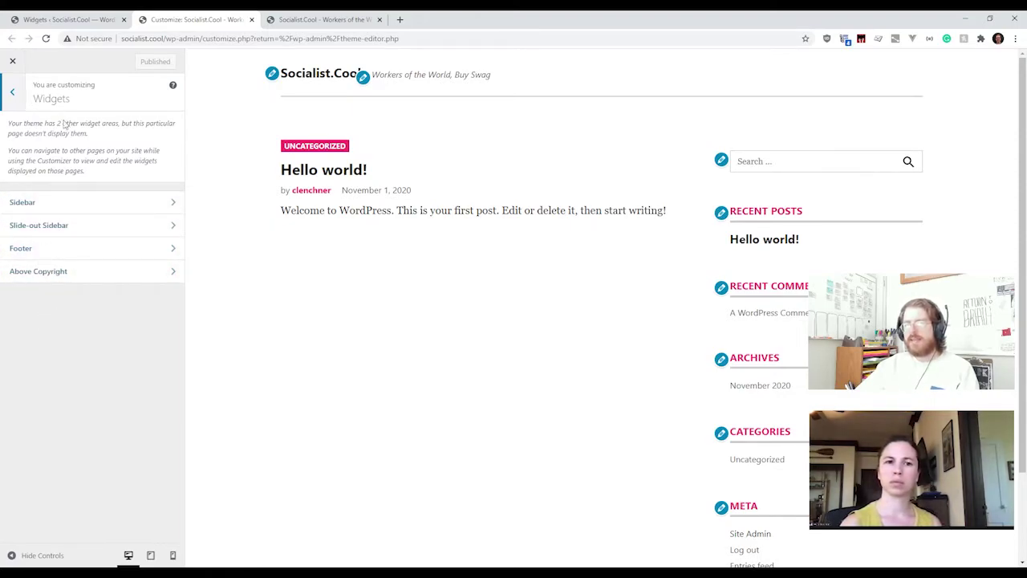
left_click(116, 211)
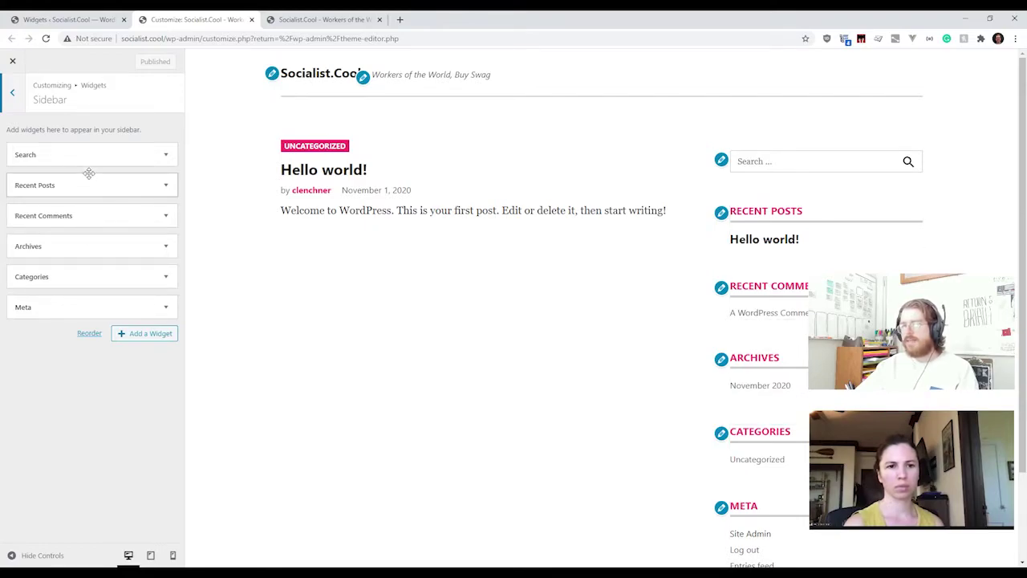
left_click(165, 186)
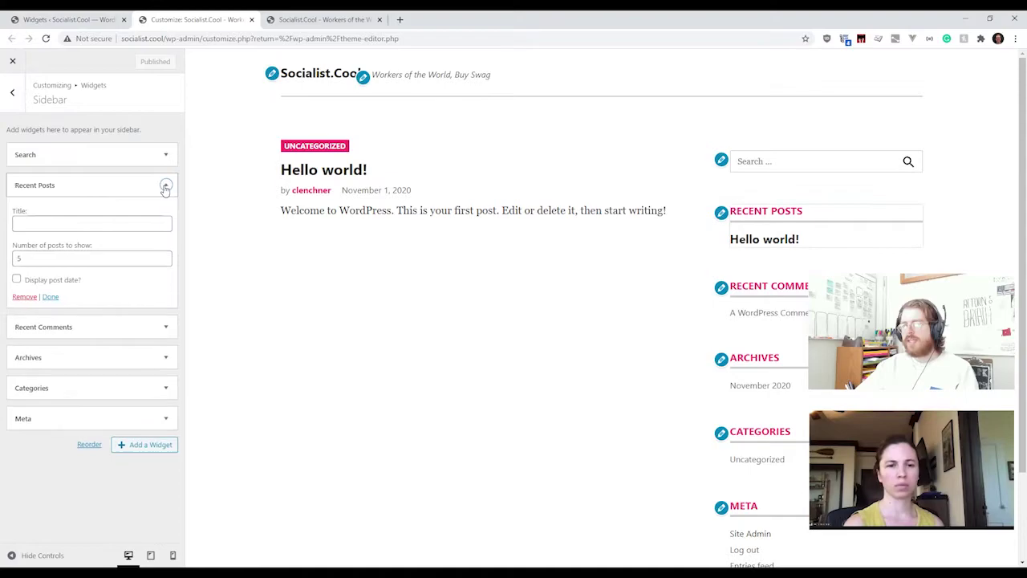
Step: Retitle the Recent Posts widget 'Latest News', enable post dates, then return to the admin Widgets tab
left_click(68, 223)
type("L")
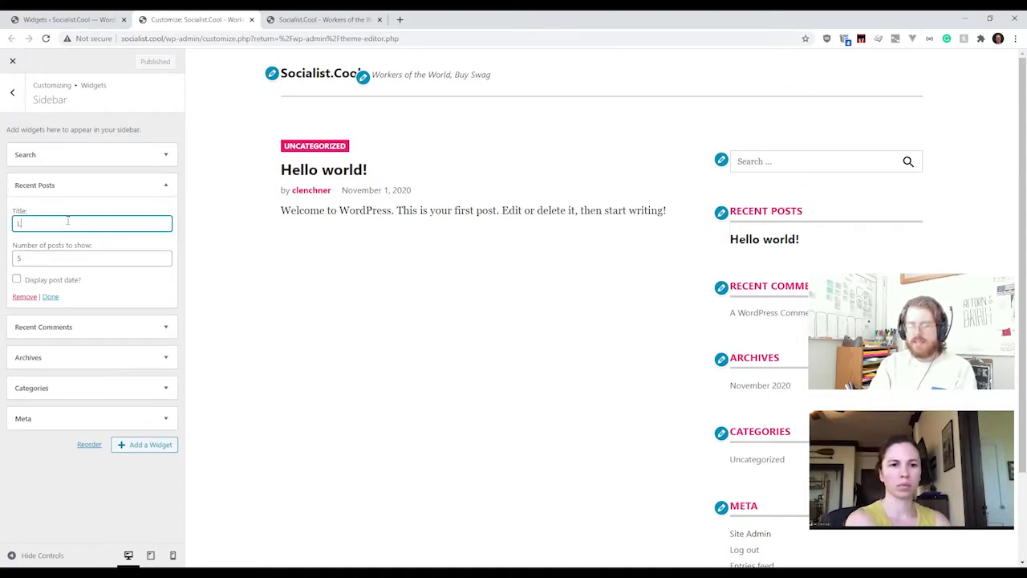
type("atest News")
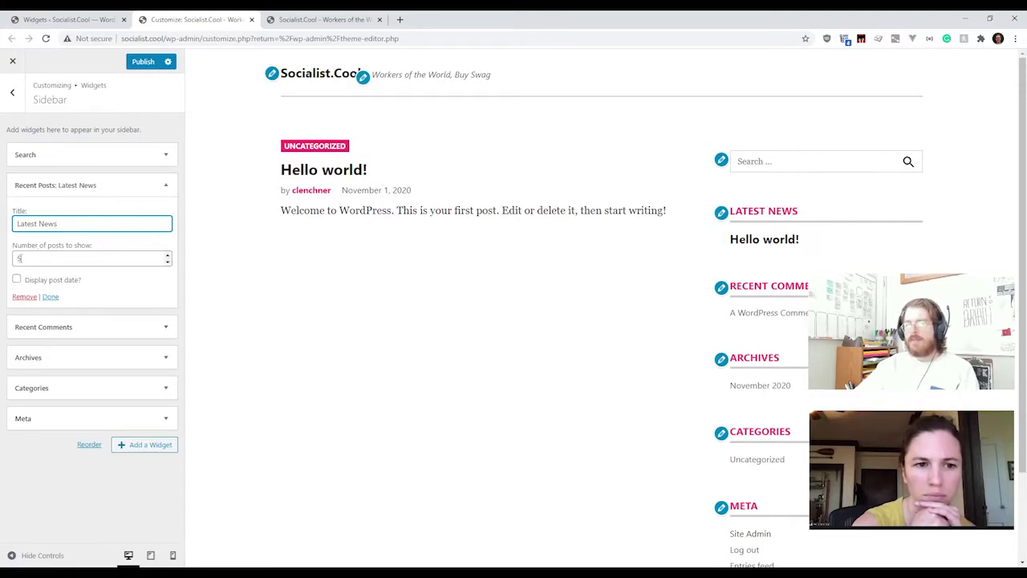
left_click(16, 278)
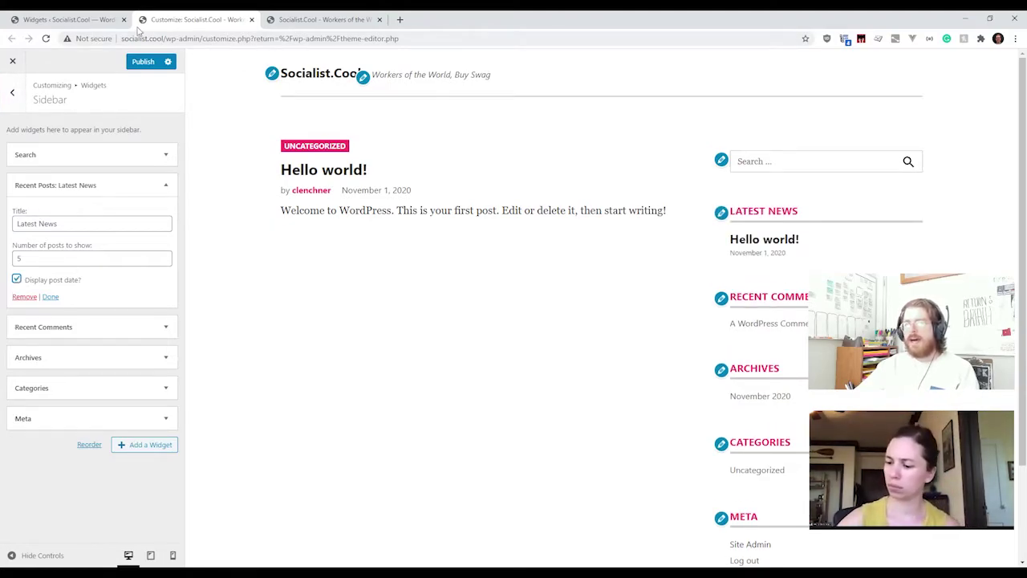
left_click(93, 22)
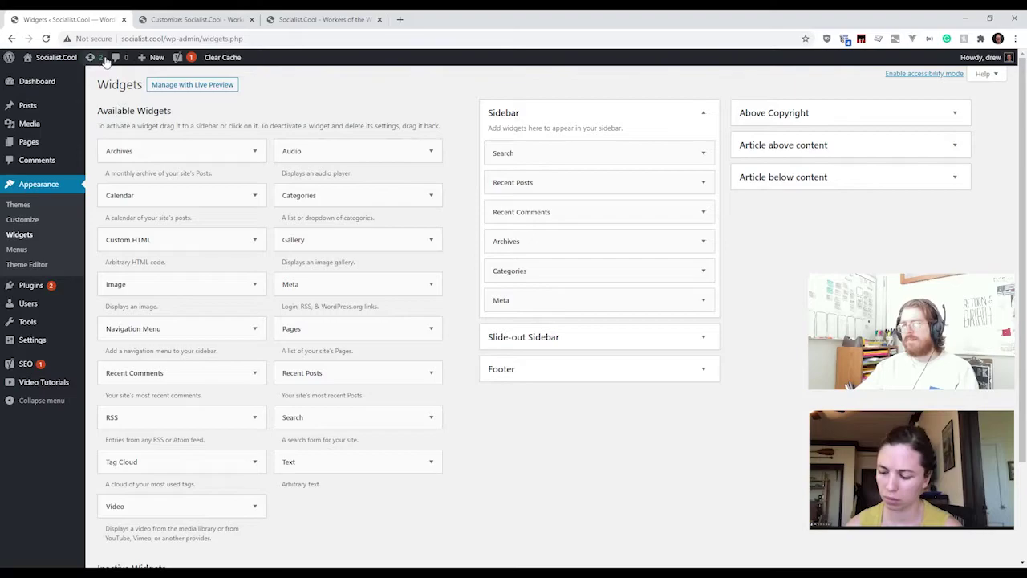
Step: Go back to the Customizer's widget areas list and compare it with the admin Widgets page
left_click(196, 19)
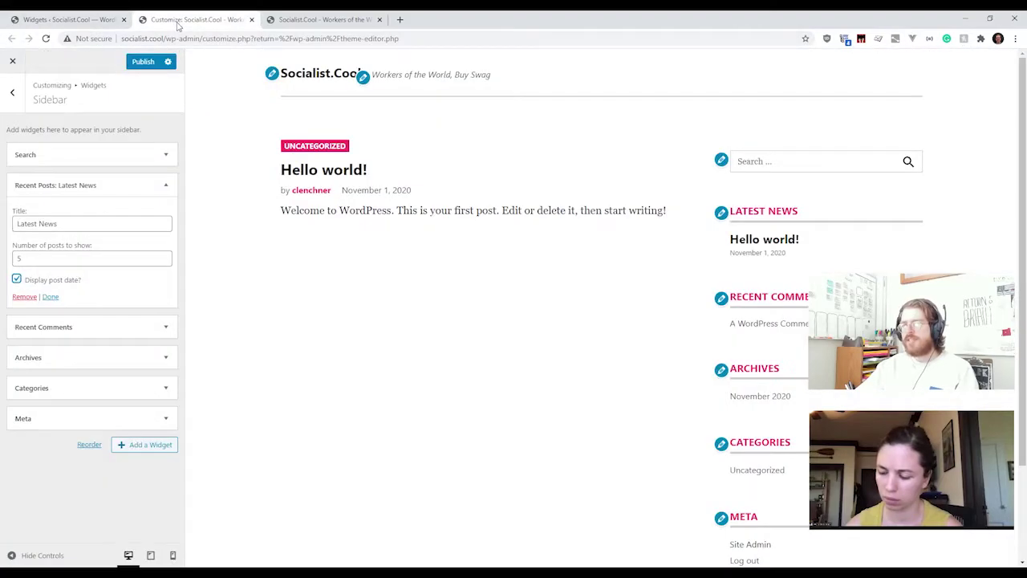
left_click(21, 98)
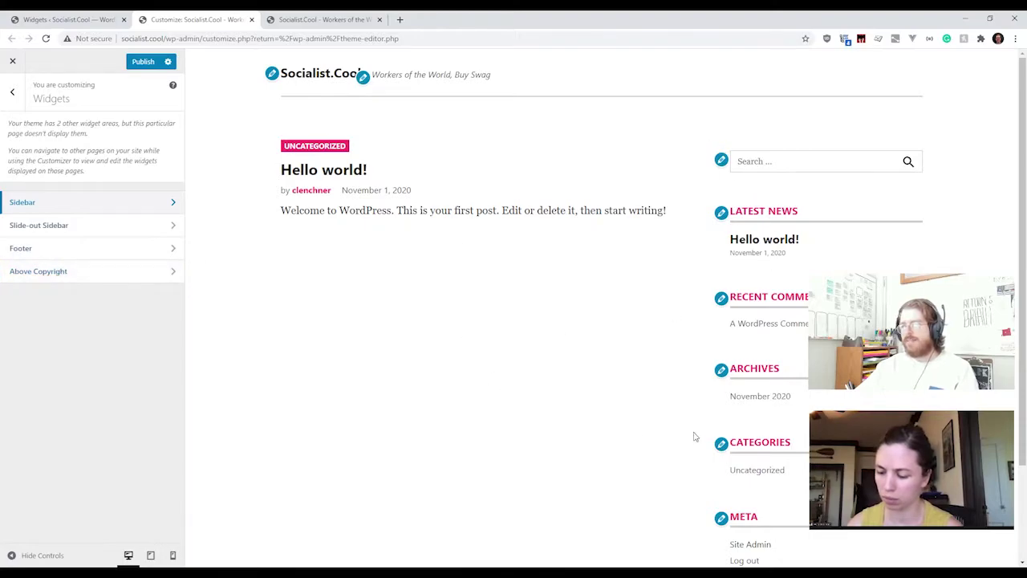
left_click(67, 20)
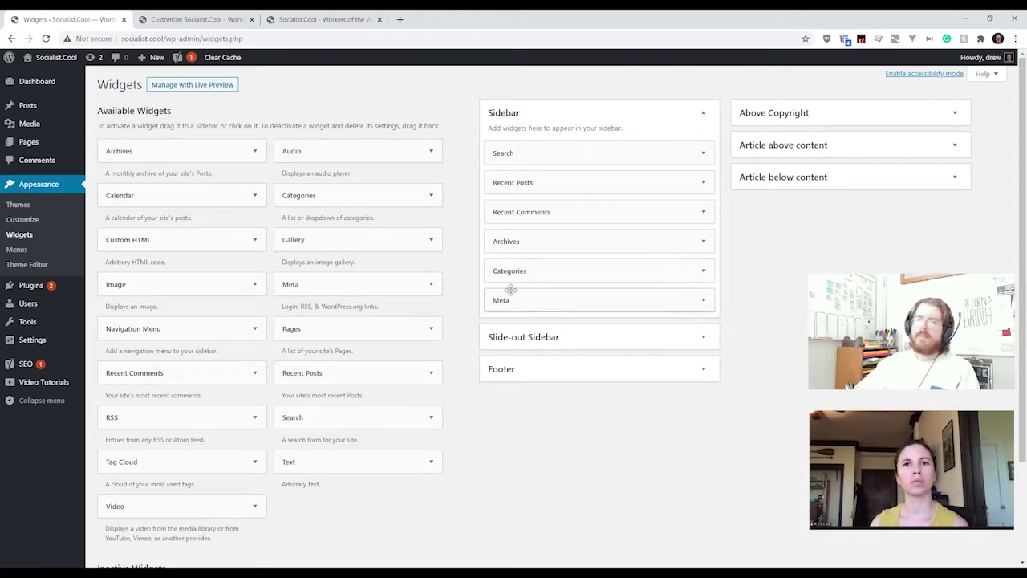
left_click(193, 24)
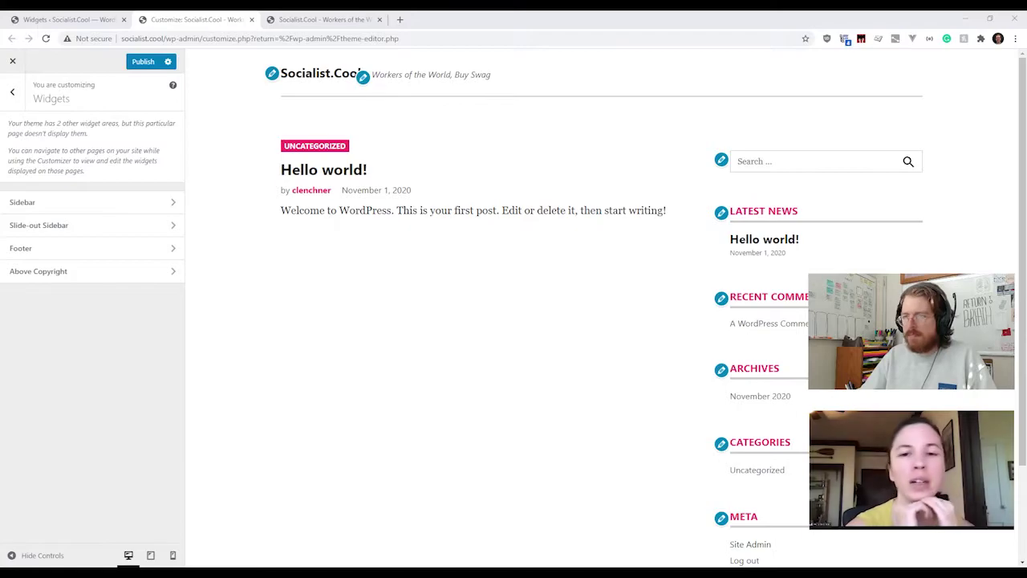
Step: Return to the admin Widgets page in the first browser tab
left_click(835, 32)
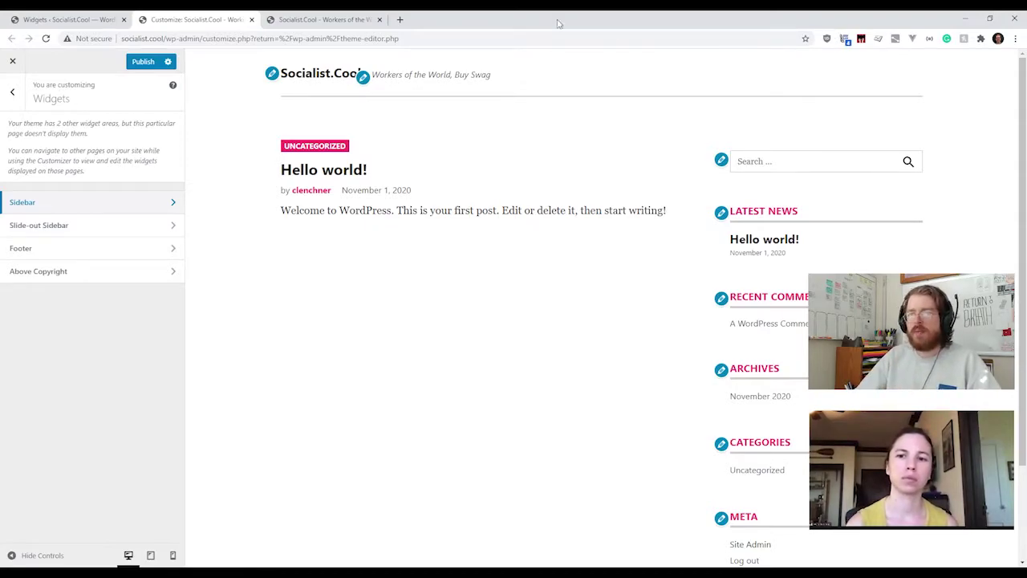
left_click(83, 23)
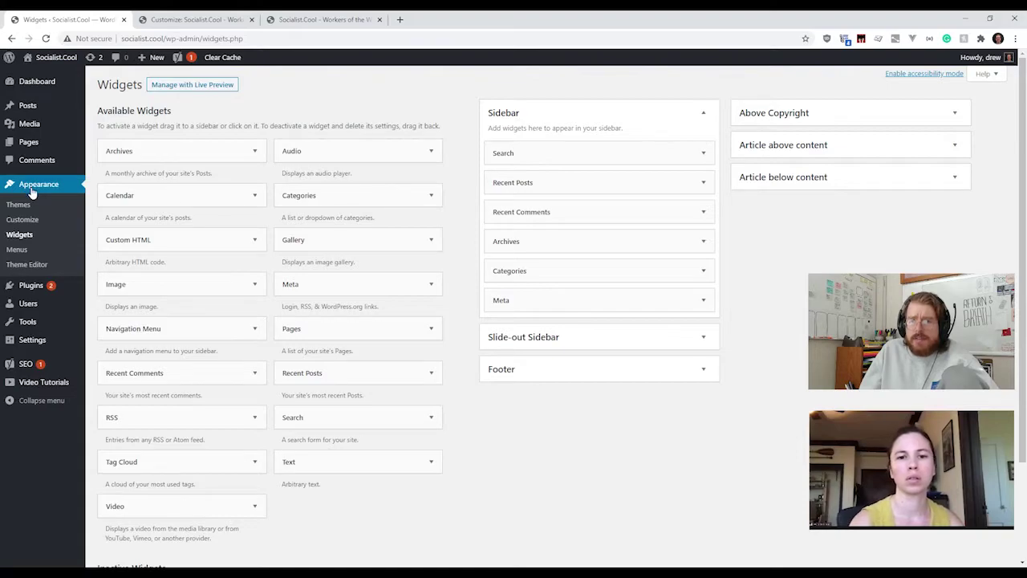
Step: Open Appearance > Menus in the admin tab and the Menus panel in the Customizer
left_click(23, 253)
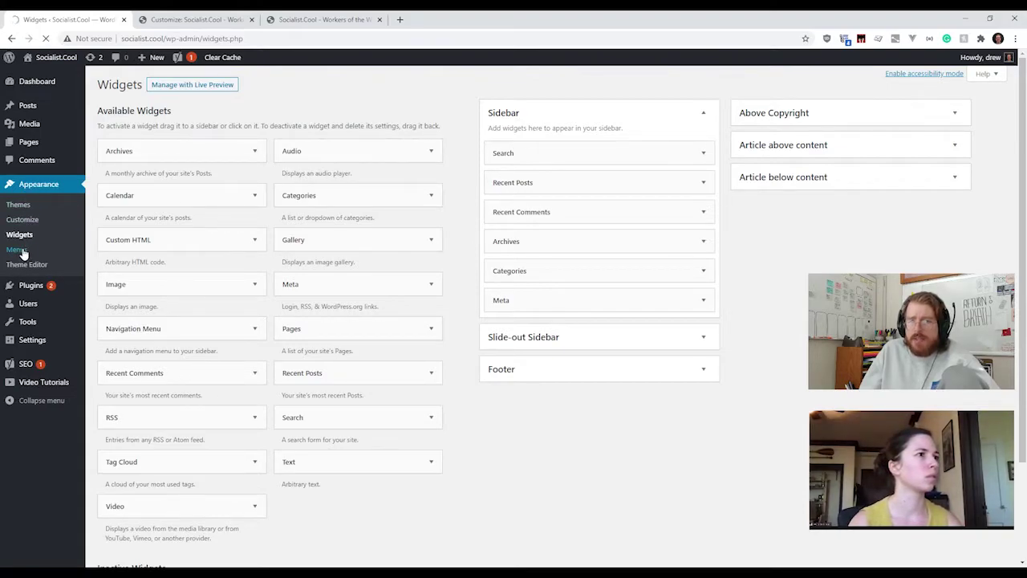
left_click(165, 21)
left_click(16, 103)
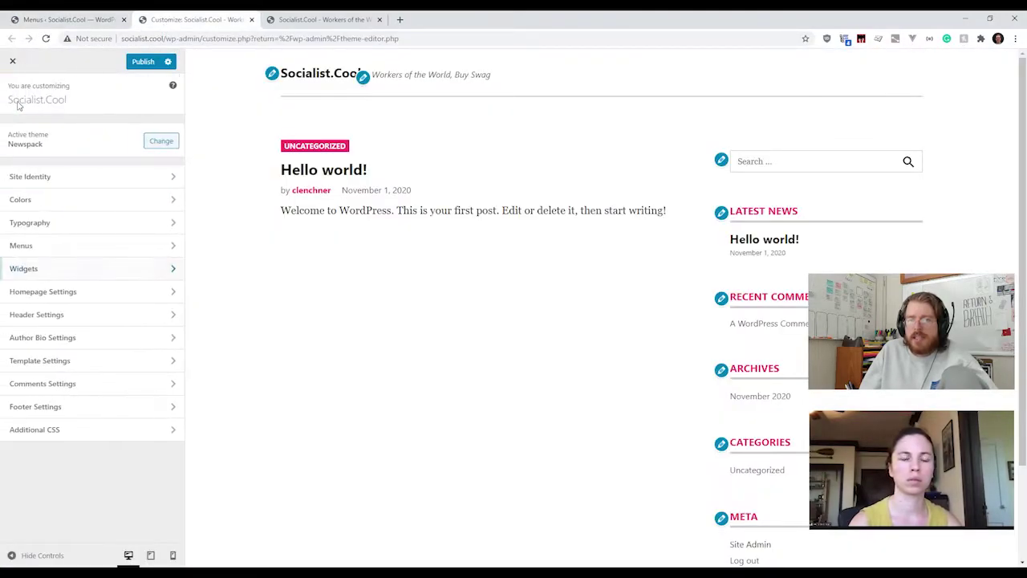
left_click(56, 250)
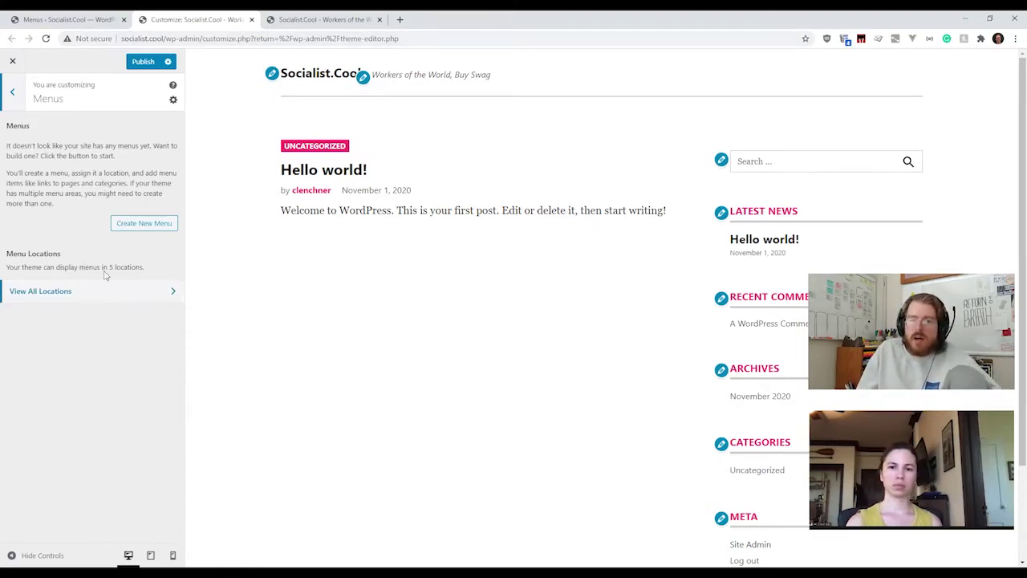
Step: On the admin Menus page, tick and clear display locations including Topic Highlight Menu
left_click(72, 20)
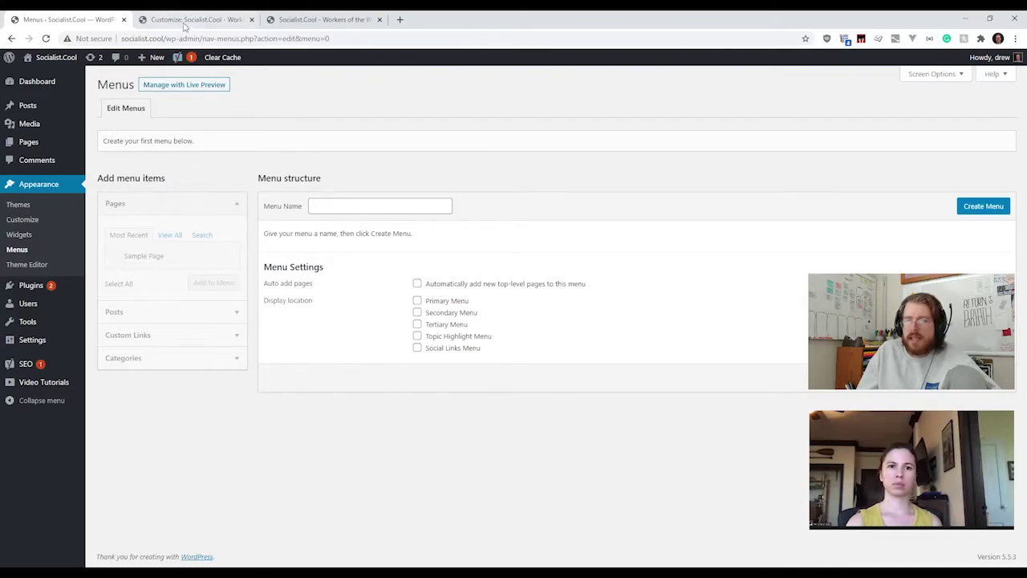
left_click(180, 19)
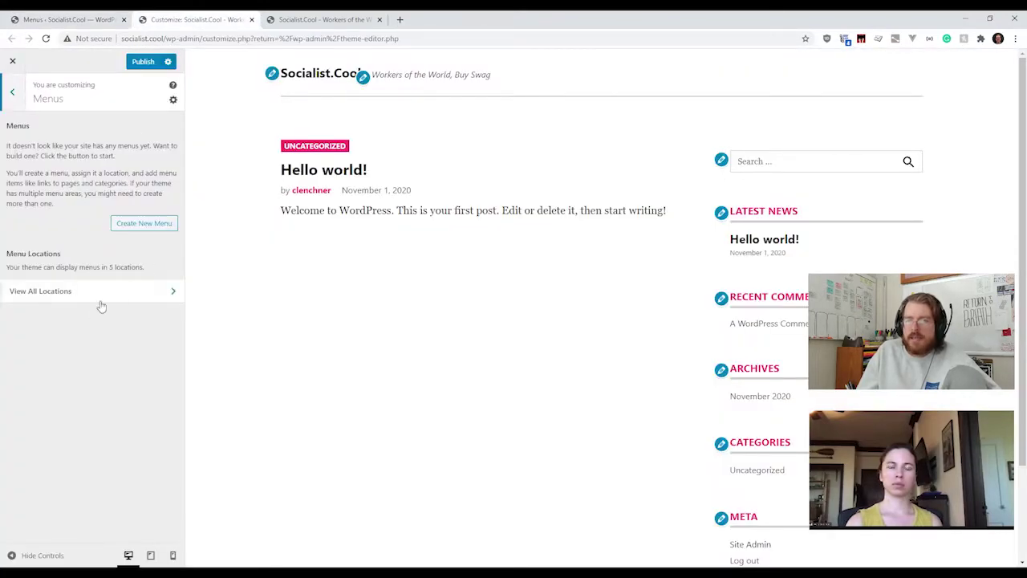
left_click(68, 19)
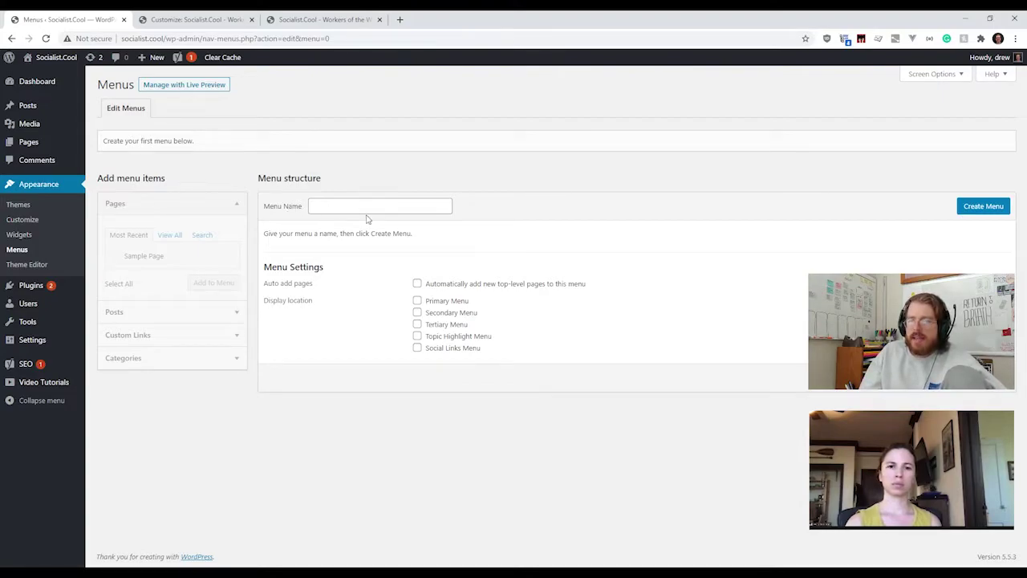
left_click(418, 312)
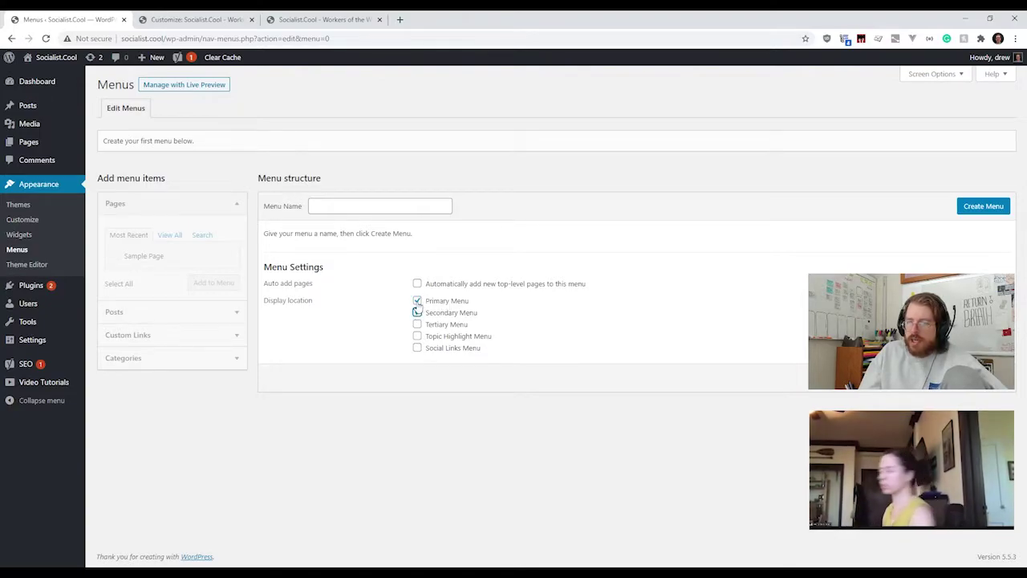
left_click(418, 312)
left_click(417, 335)
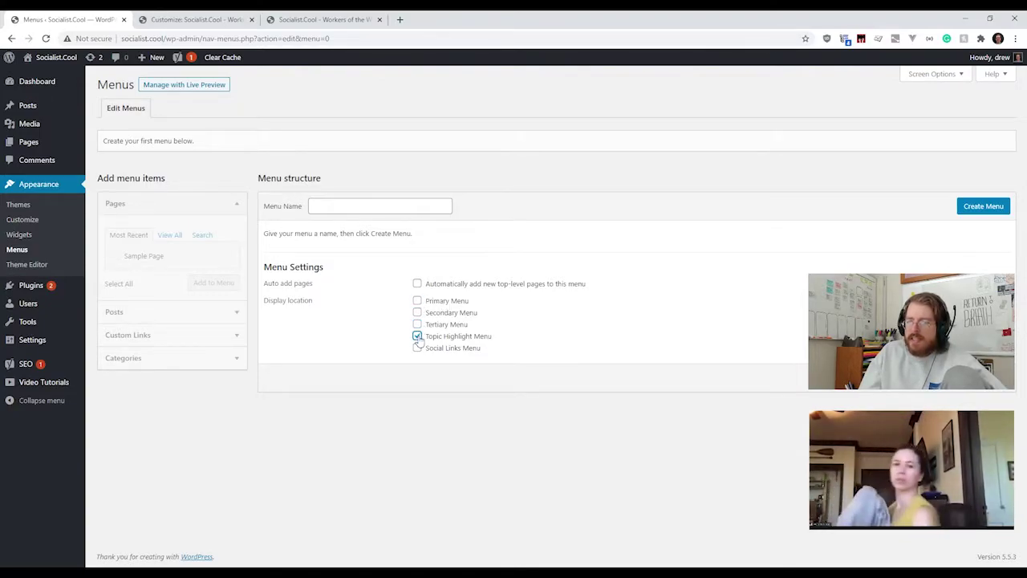
left_click(417, 337)
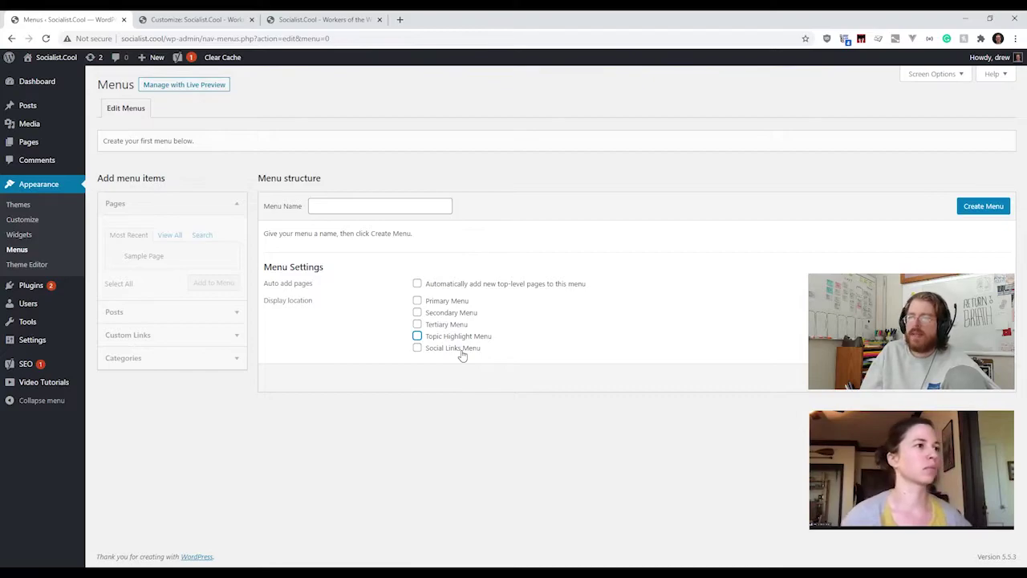
left_click(196, 20)
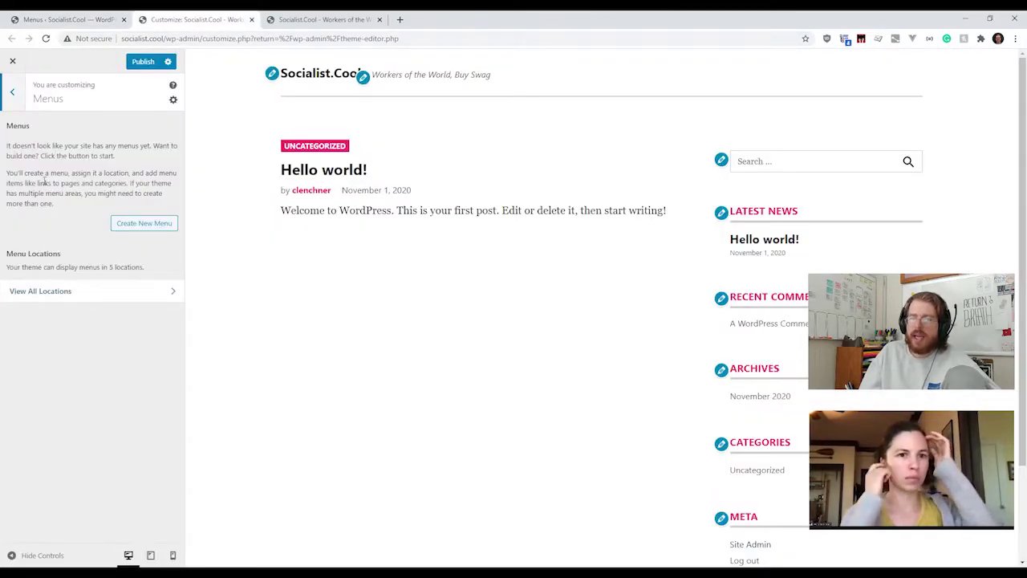
Step: Create a menu named 'Main Menu' assigned to the Primary Menu location, briefly opening Add Items
left_click(132, 228)
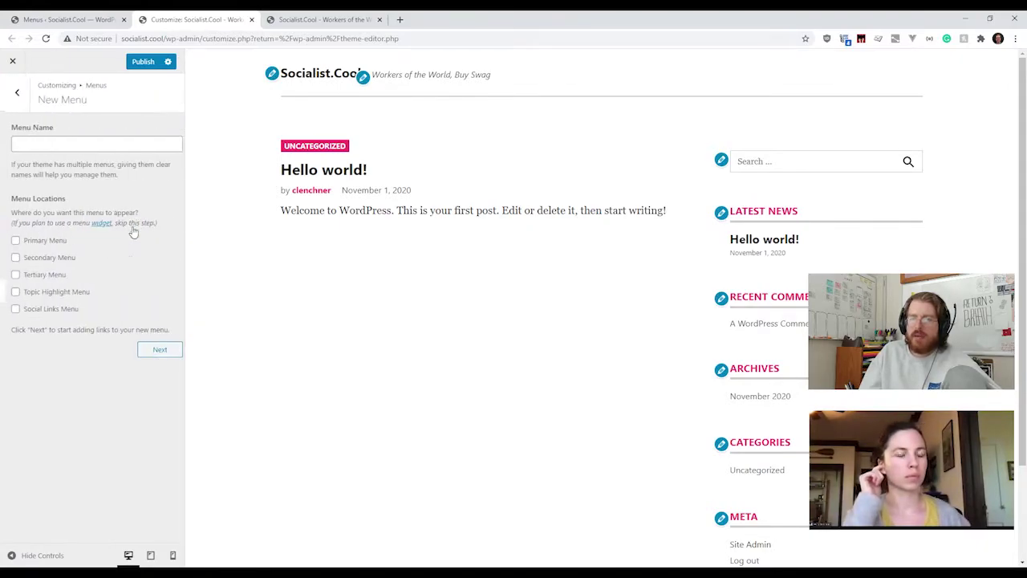
left_click(91, 144)
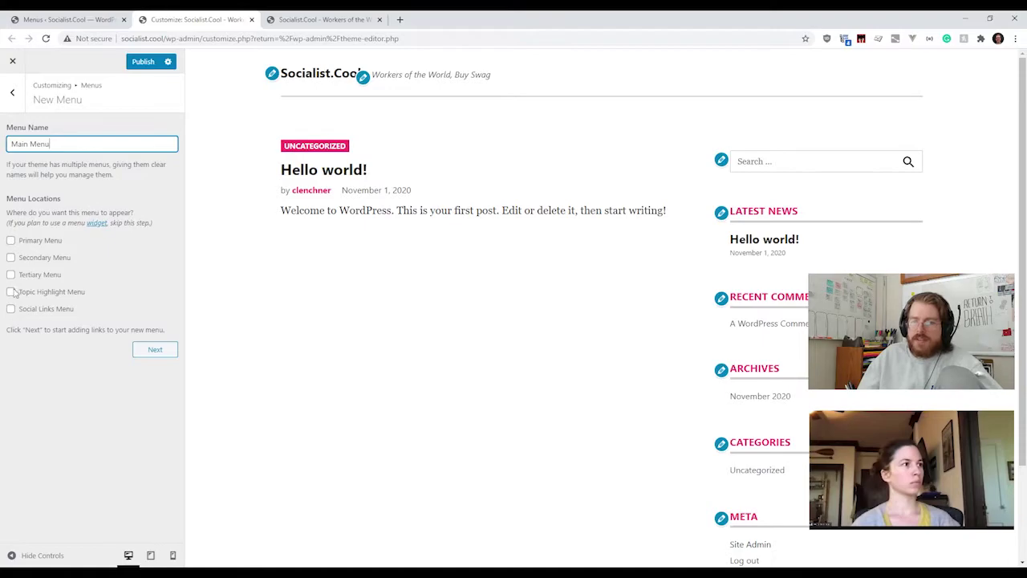
left_click(11, 241)
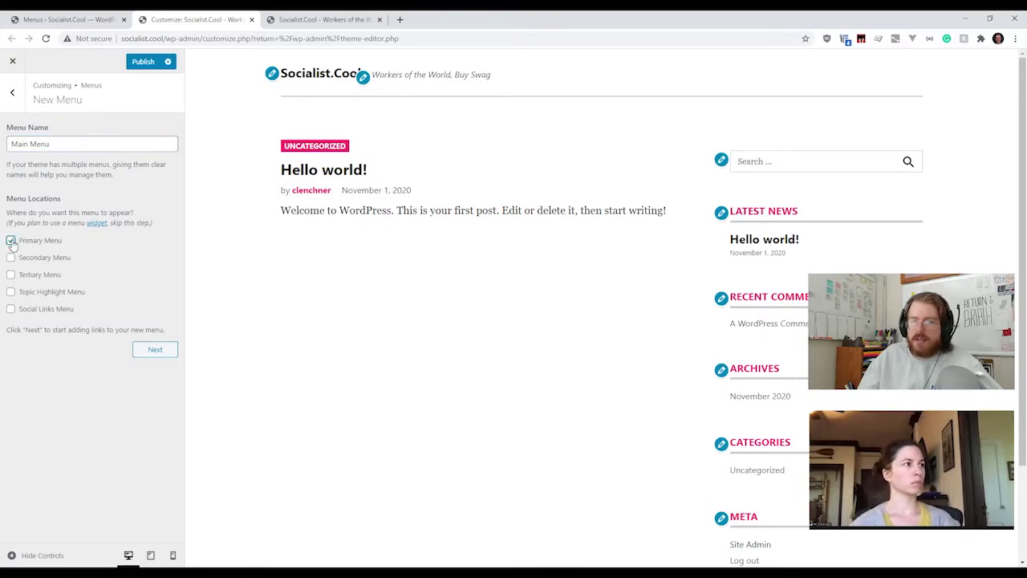
left_click(154, 351)
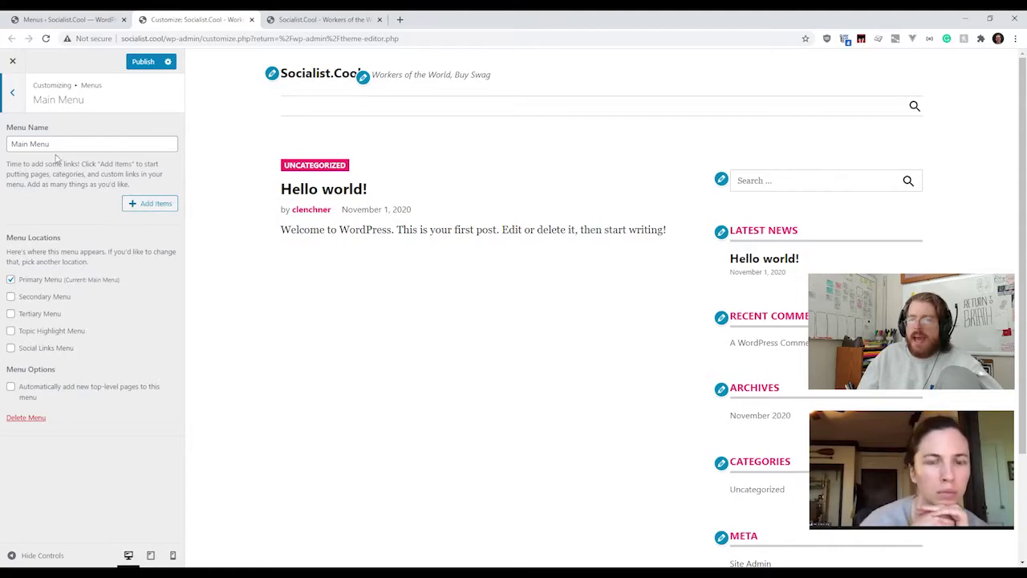
left_click(148, 205)
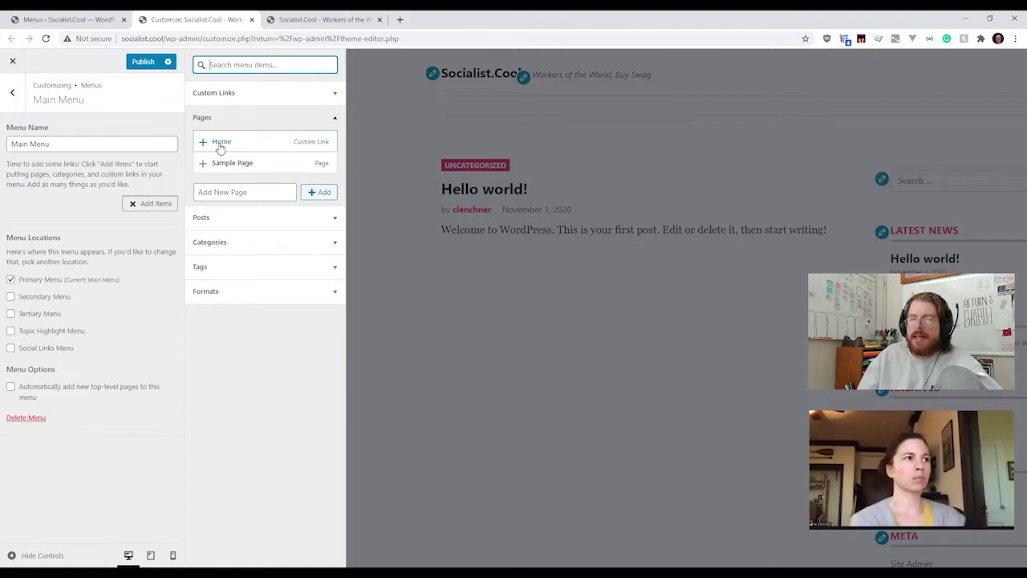
left_click(145, 206)
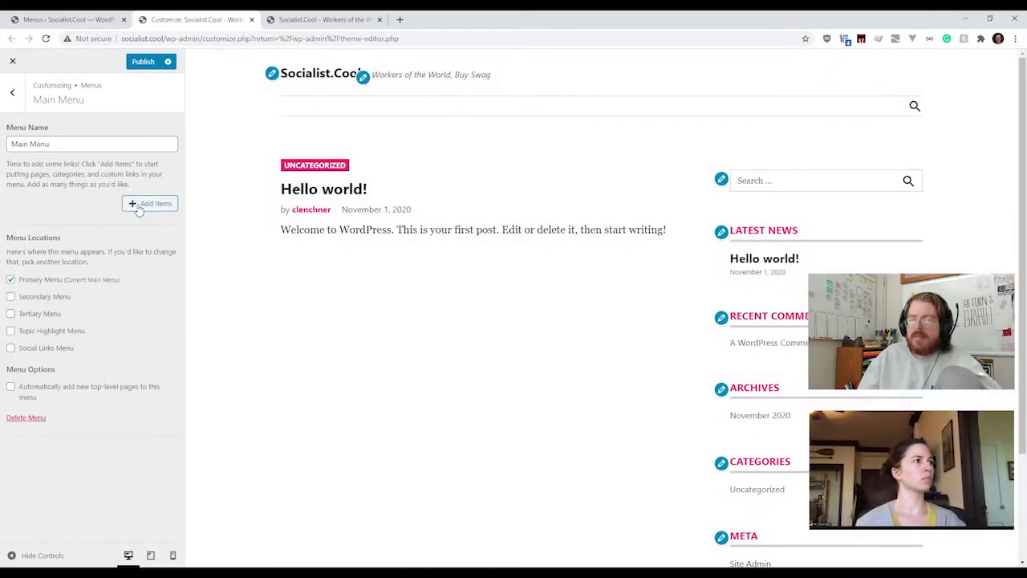
Step: Add the Home and Sample Page pages to Main Menu
left_click(143, 204)
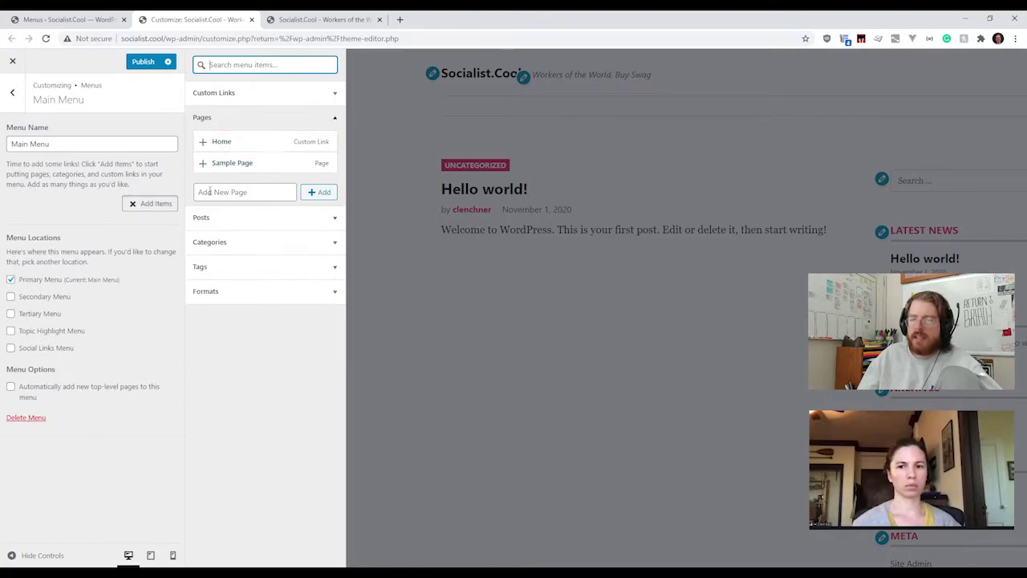
left_click(224, 142)
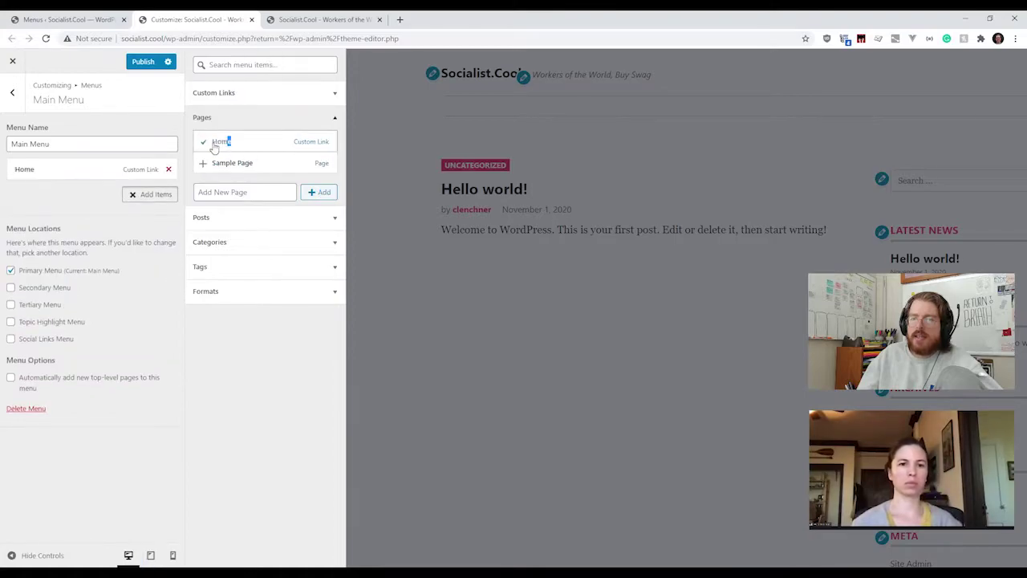
left_click(235, 119)
left_click(233, 121)
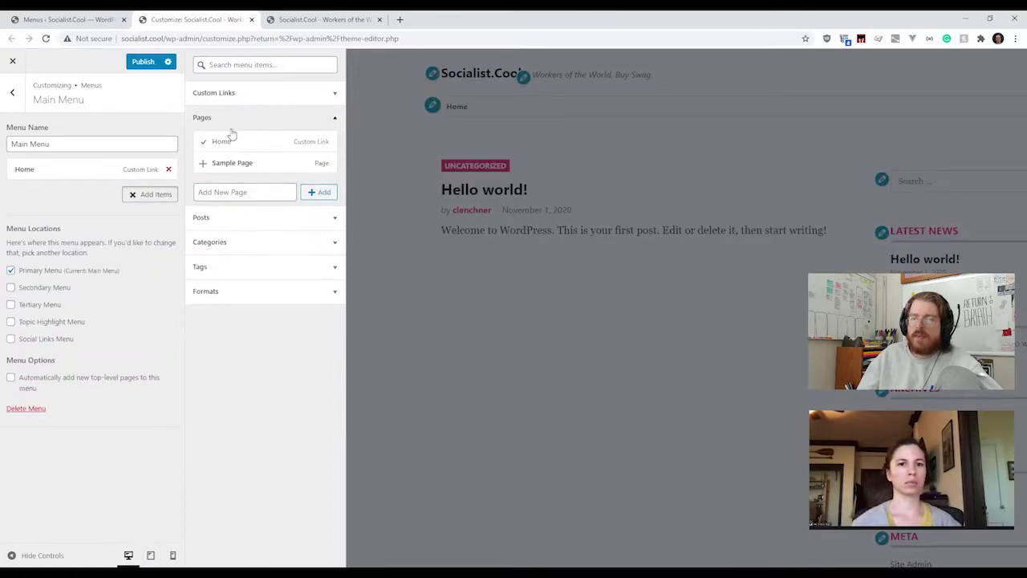
left_click(223, 163)
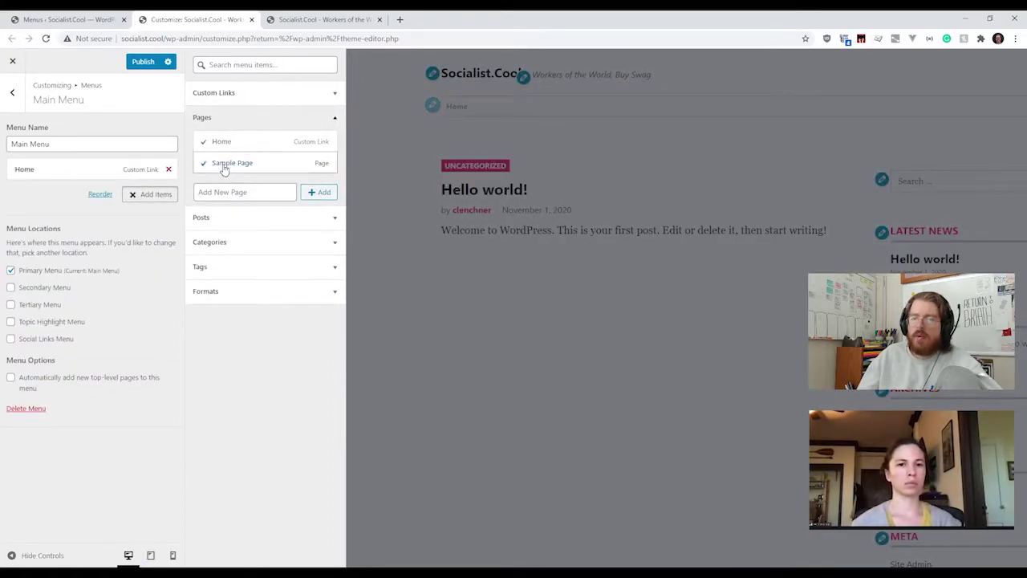
Step: Add the Hello world! post and Uncategorized category, then start entering a custom link URL
left_click(280, 215)
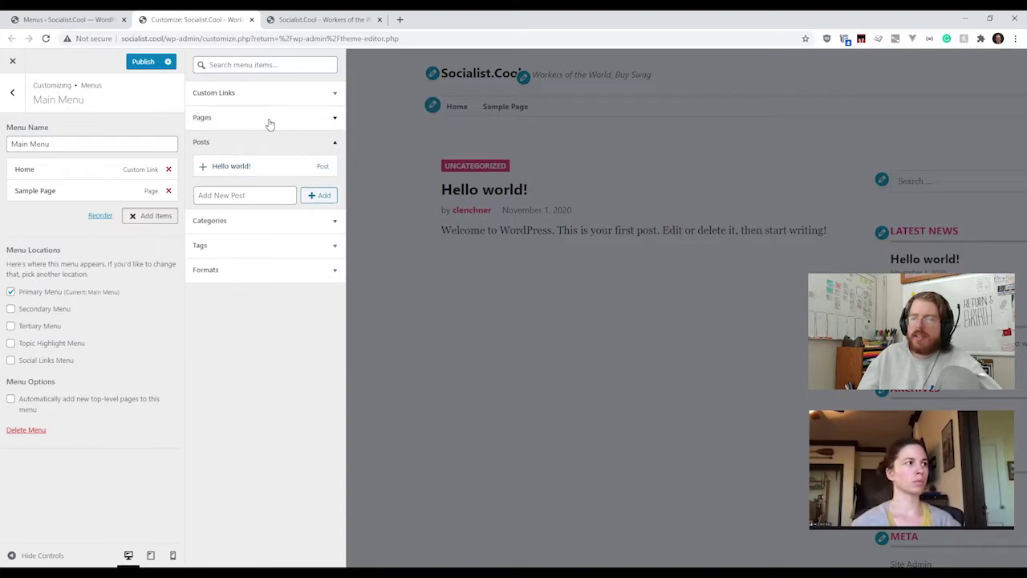
left_click(224, 169)
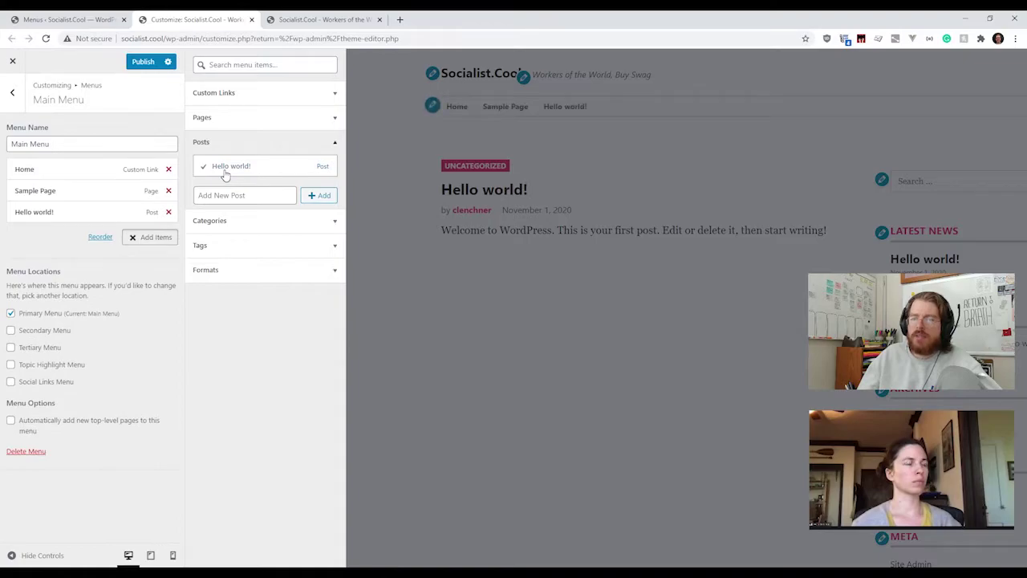
left_click(276, 251)
left_click(267, 168)
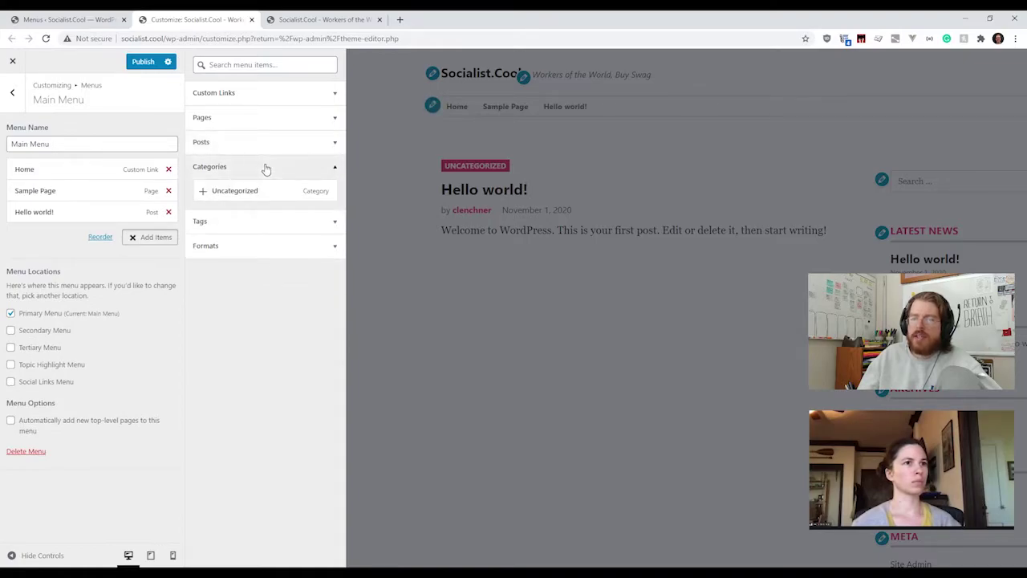
left_click(239, 193)
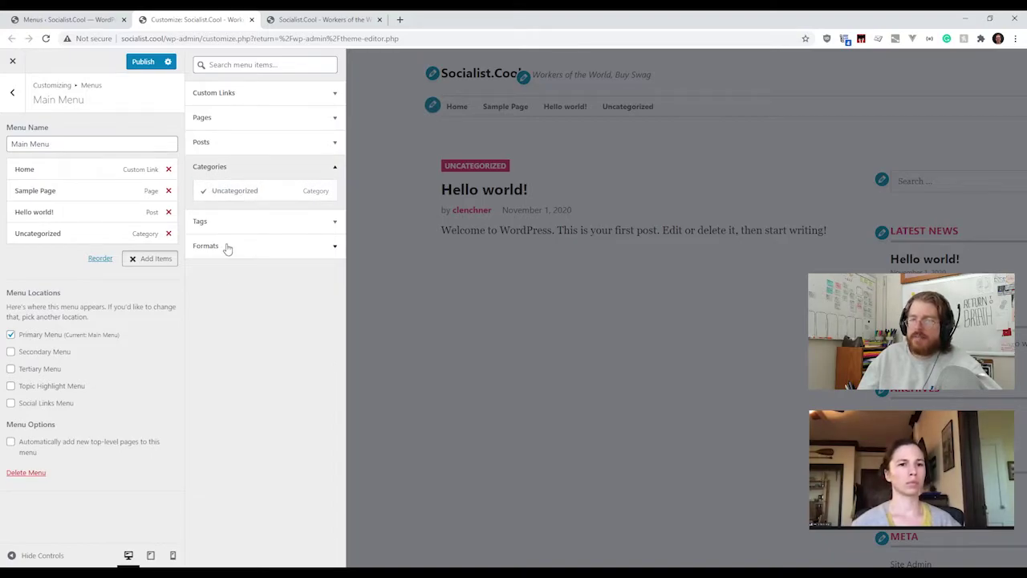
left_click(217, 95)
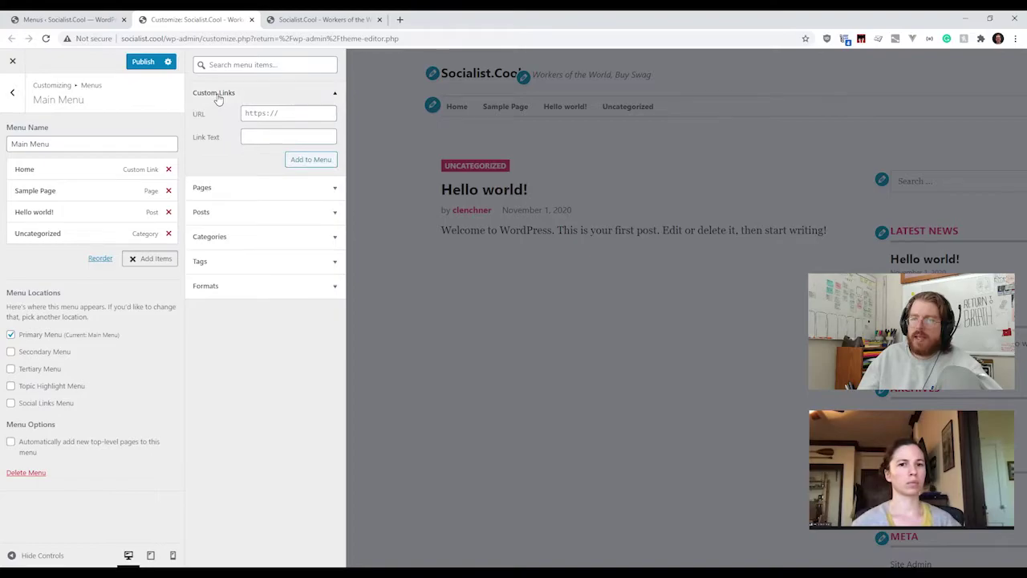
left_click(293, 116)
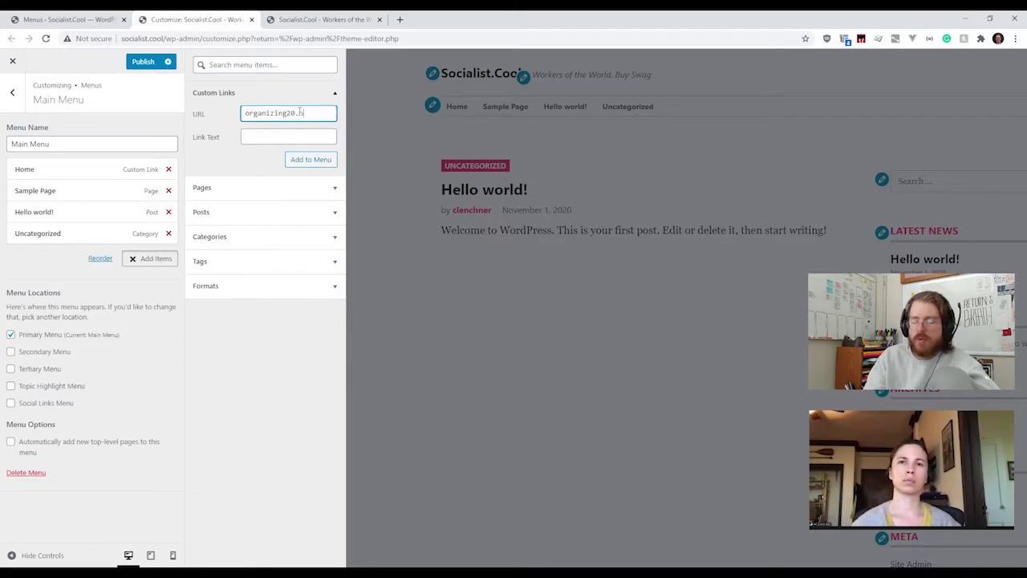
type("organizing20.org")
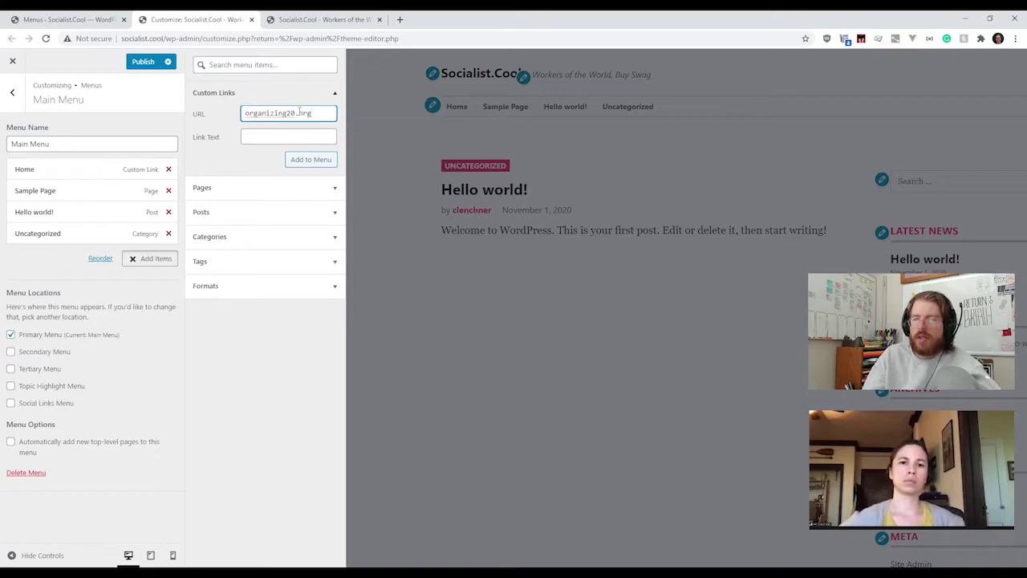
key("Home")
type("https://")
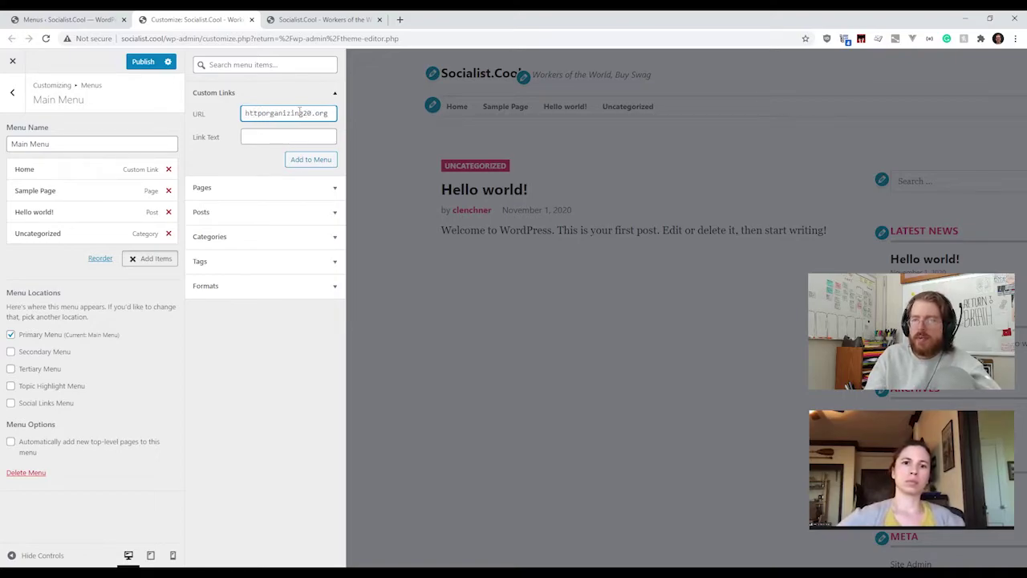
key("ctrl+z")
type("https")
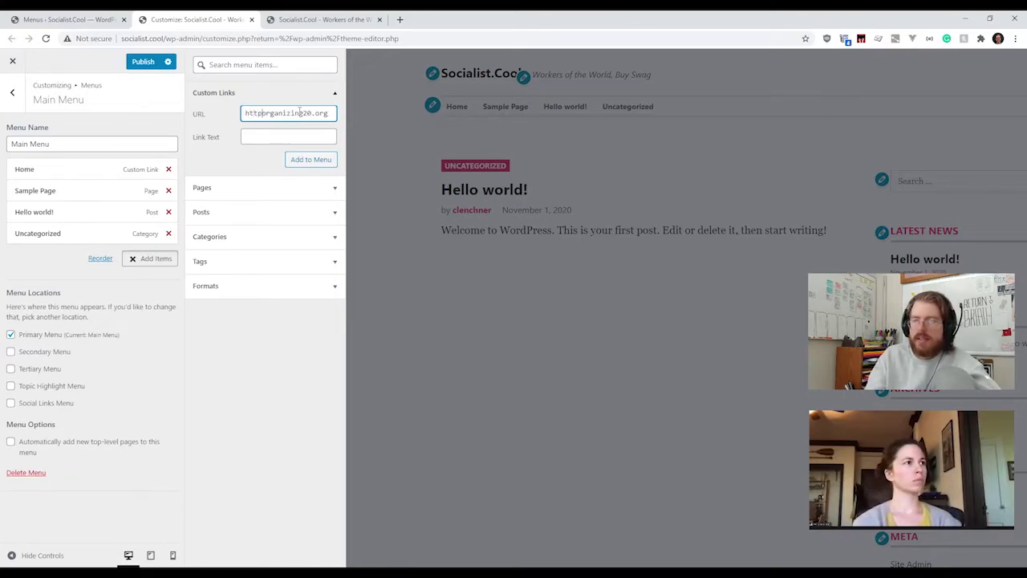
type("://")
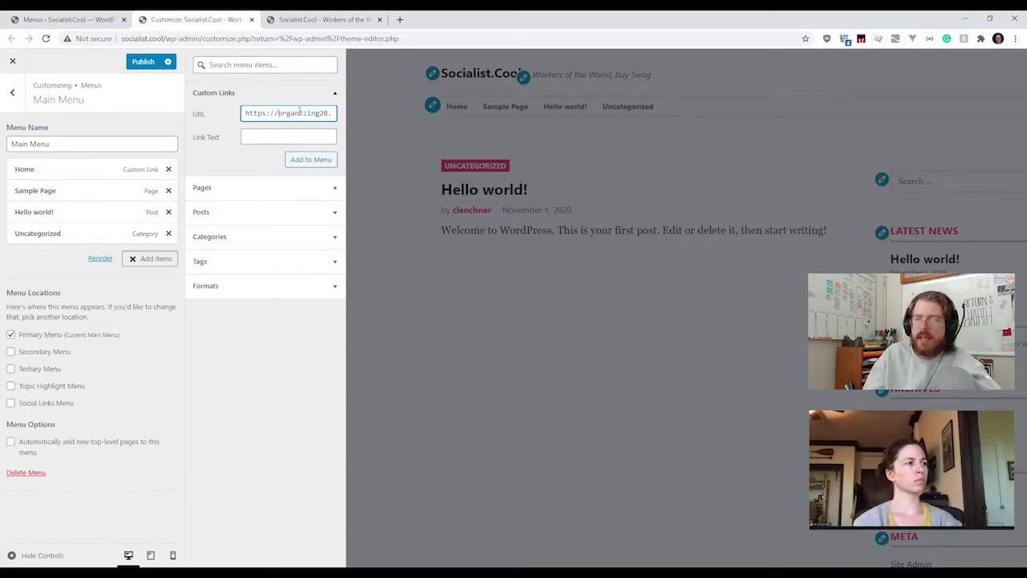
left_click(287, 137)
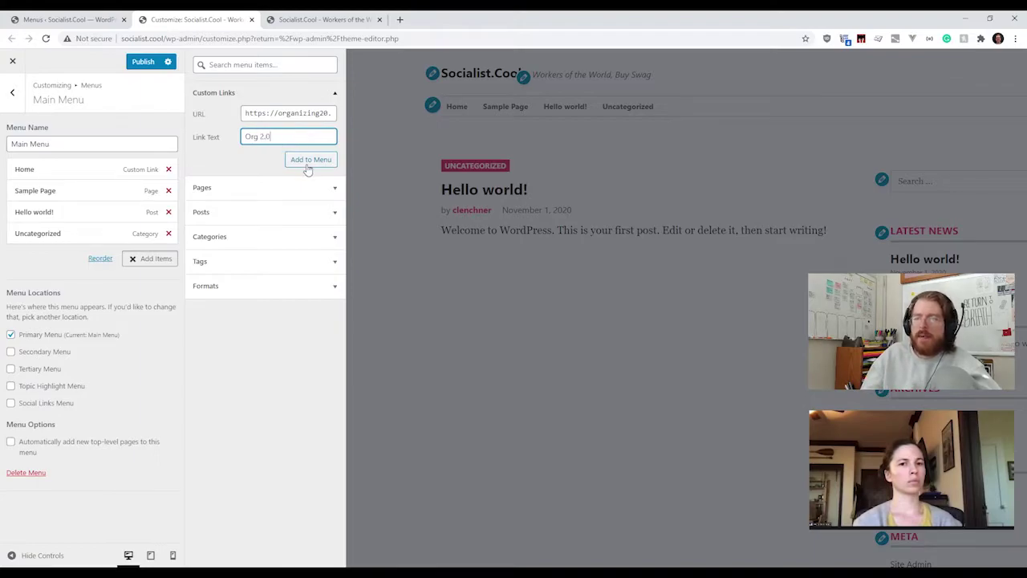
left_click(308, 160)
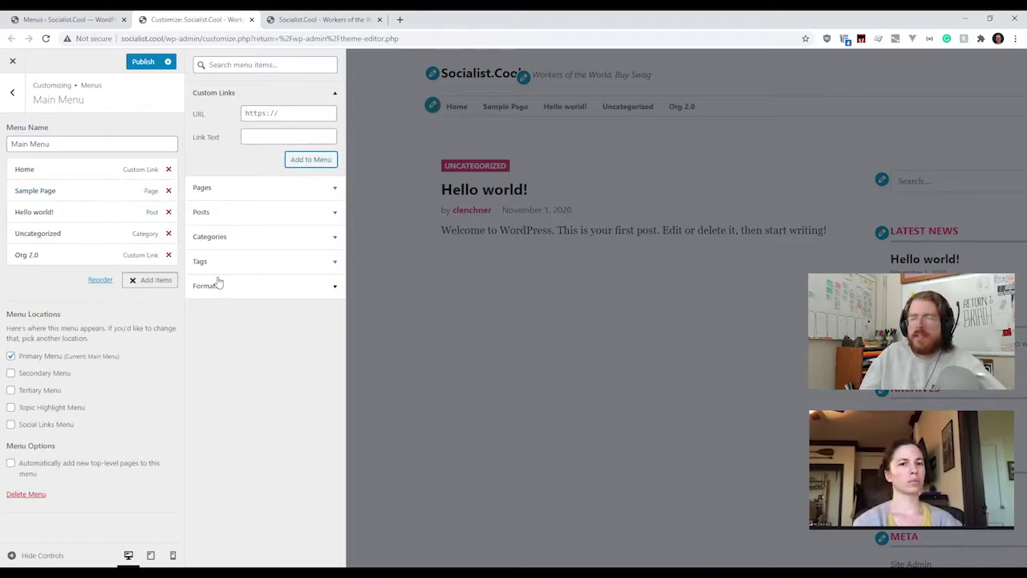
left_click(155, 282)
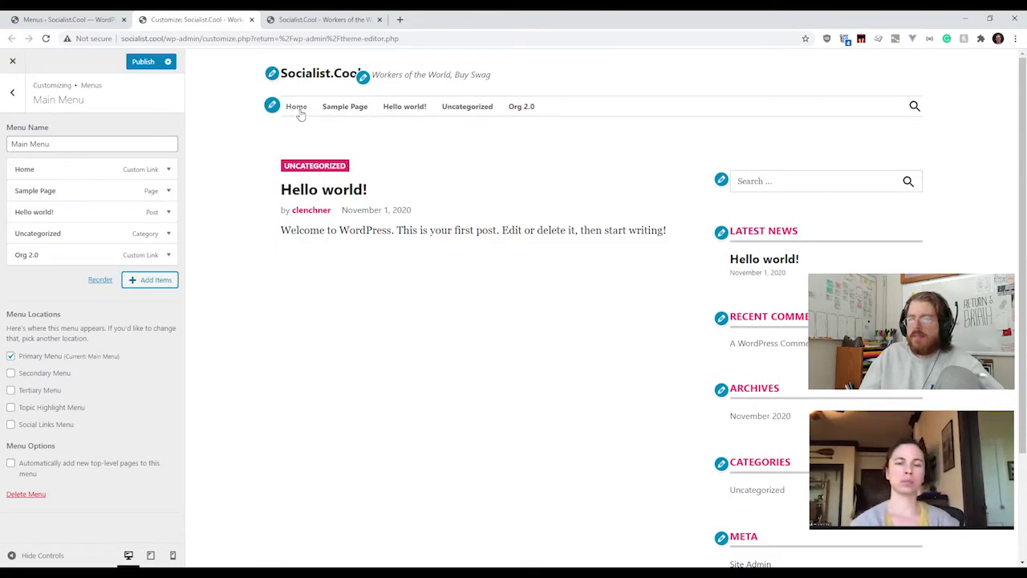
Step: Move Sample Page below Hello world! at the top level and tick the Secondary Menu location
left_click_drag(50, 192, 53, 217)
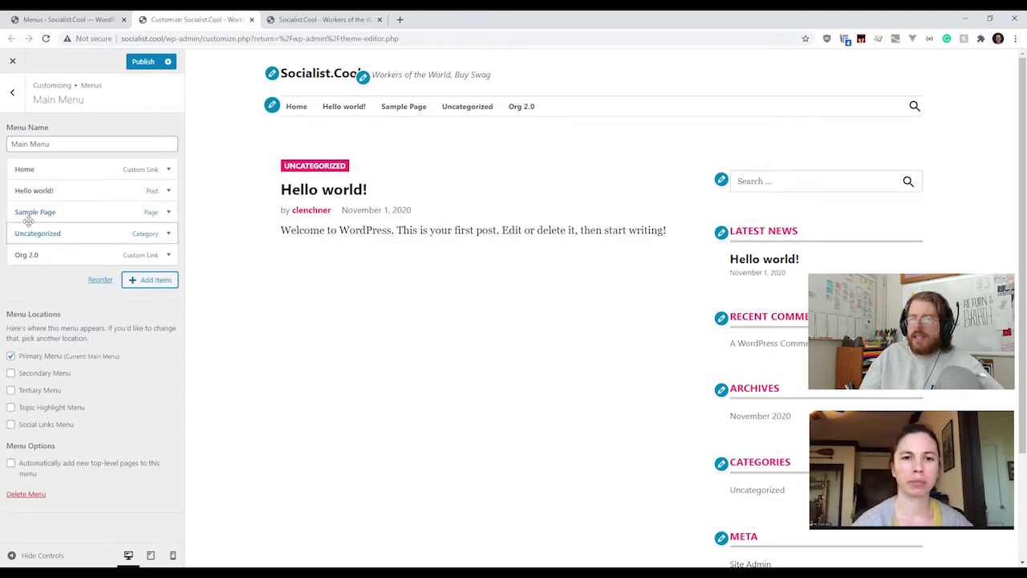
left_click_drag(22, 214, 32, 231)
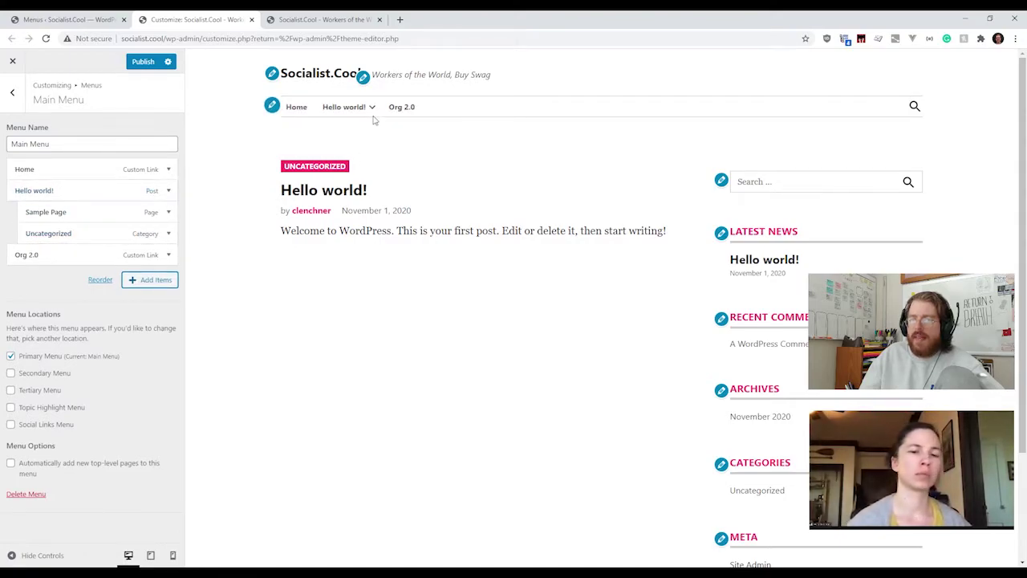
mouse_move(373, 111)
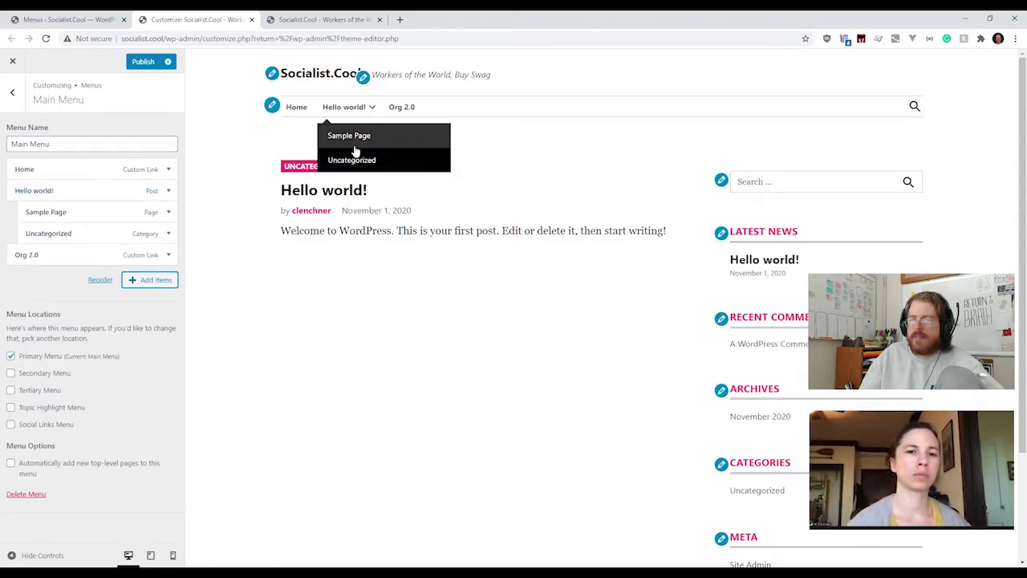
left_click_drag(73, 212, 37, 212)
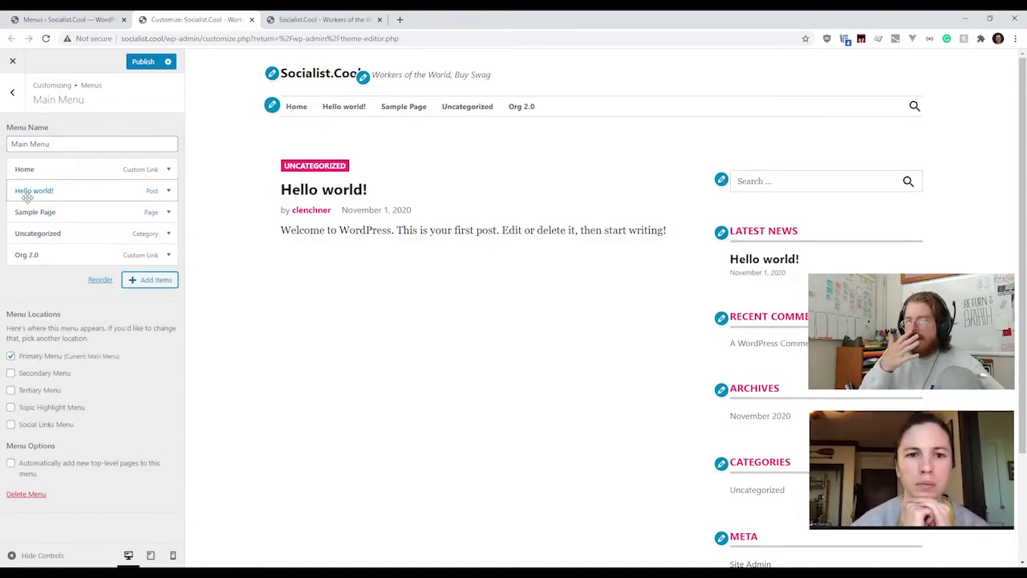
left_click(10, 373)
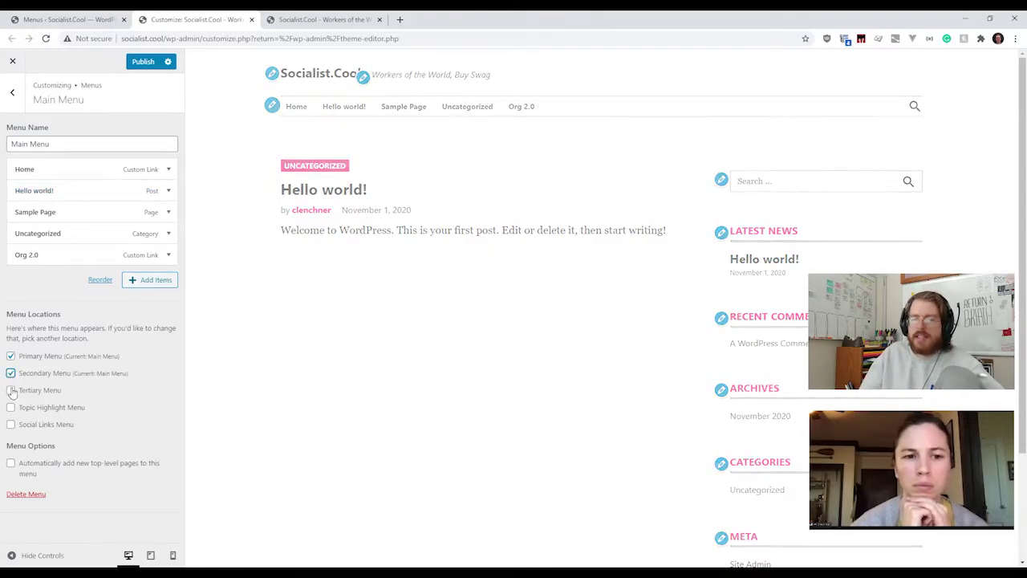
Step: Move Org 2.0 to the top of the Main Menu, keeping it on the Primary location only
left_click(11, 390)
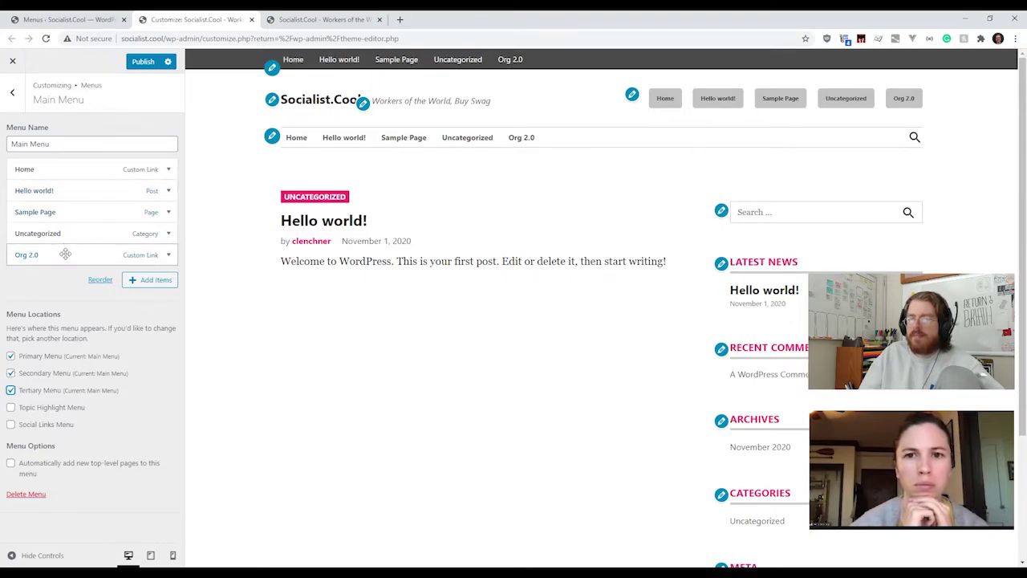
left_click_drag(67, 254, 62, 168)
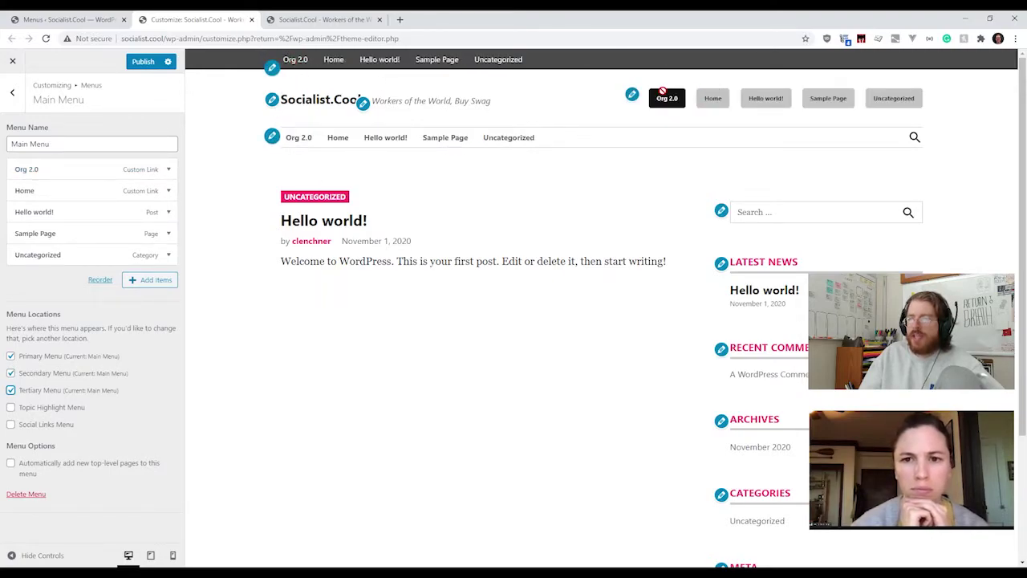
left_click(10, 373)
left_click(10, 390)
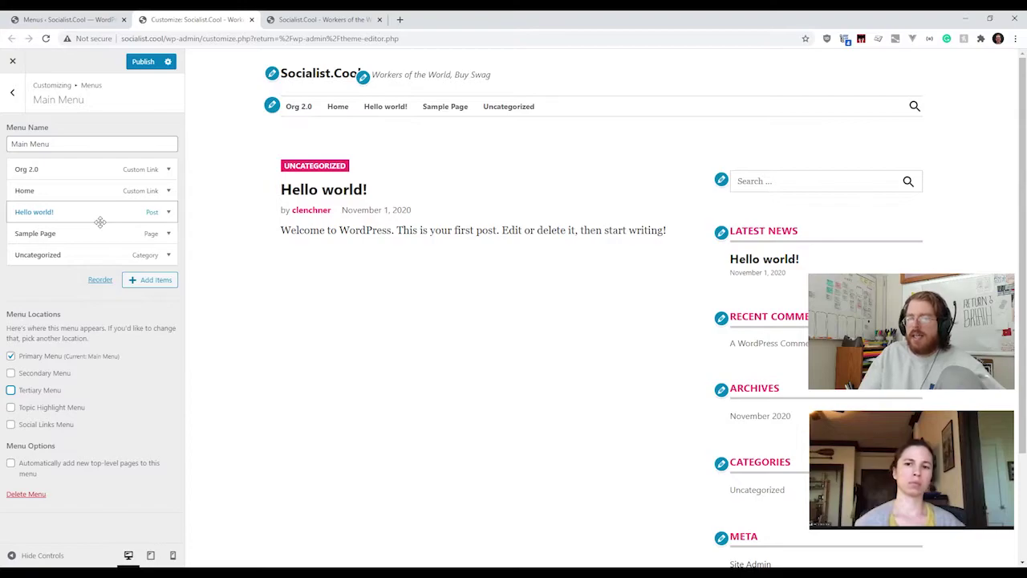
Step: Return to the menus list and start a new menu at its Menu Name field
left_click(12, 95)
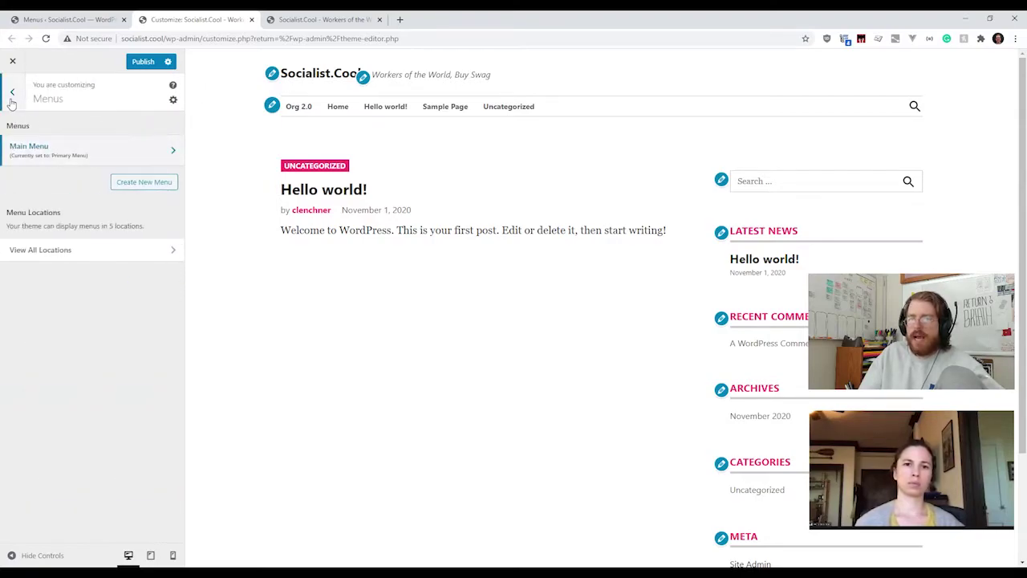
left_click(144, 182)
left_click(100, 145)
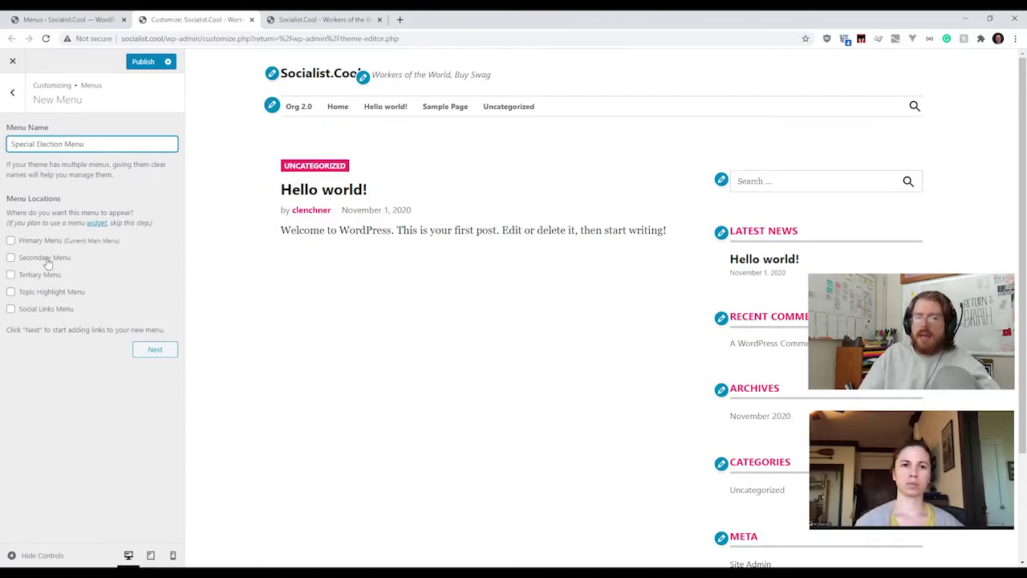
Step: Create the Special Election Menu in the Tertiary location with Home and Hello world! added
left_click(30, 277)
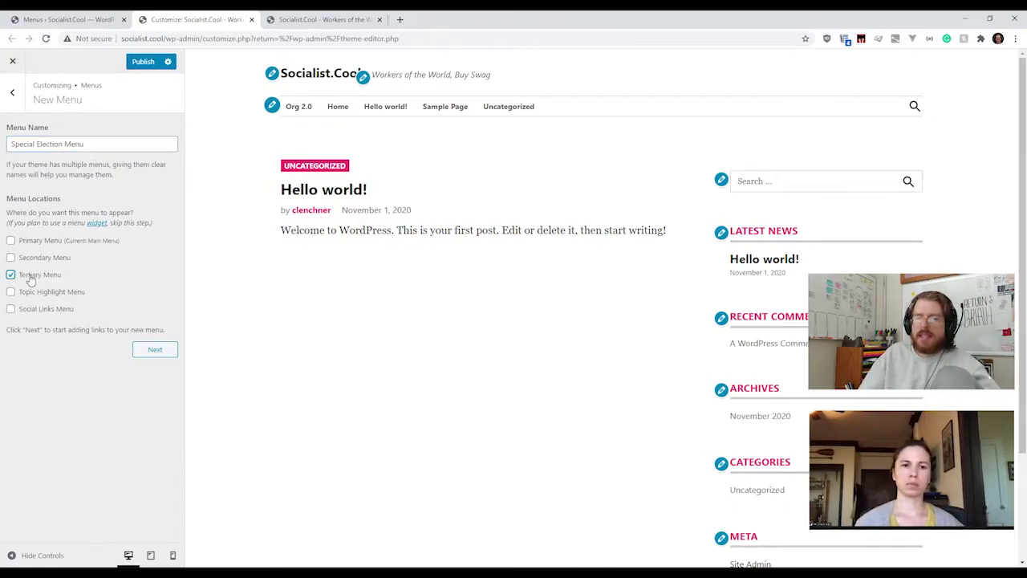
left_click(152, 351)
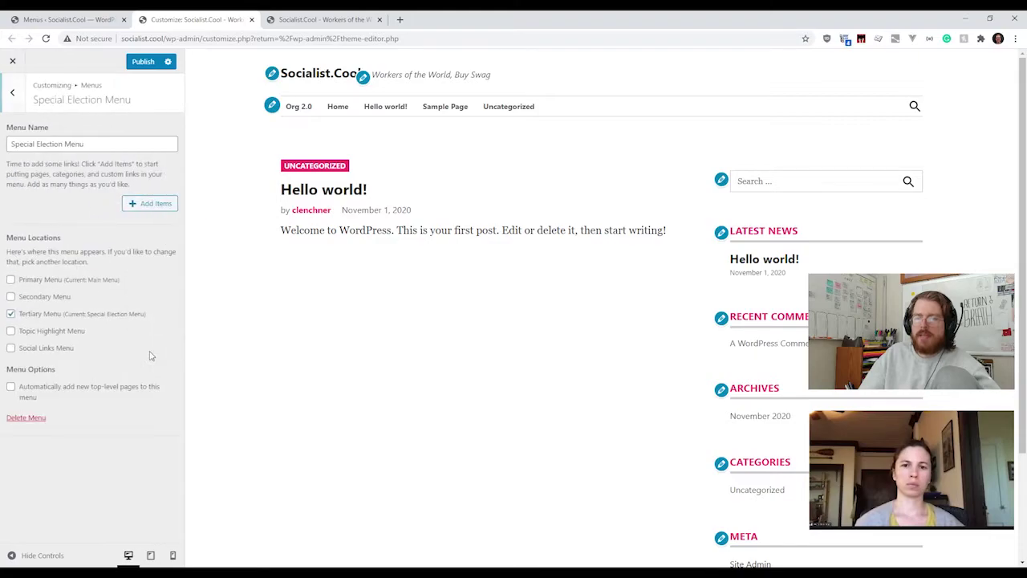
left_click(143, 204)
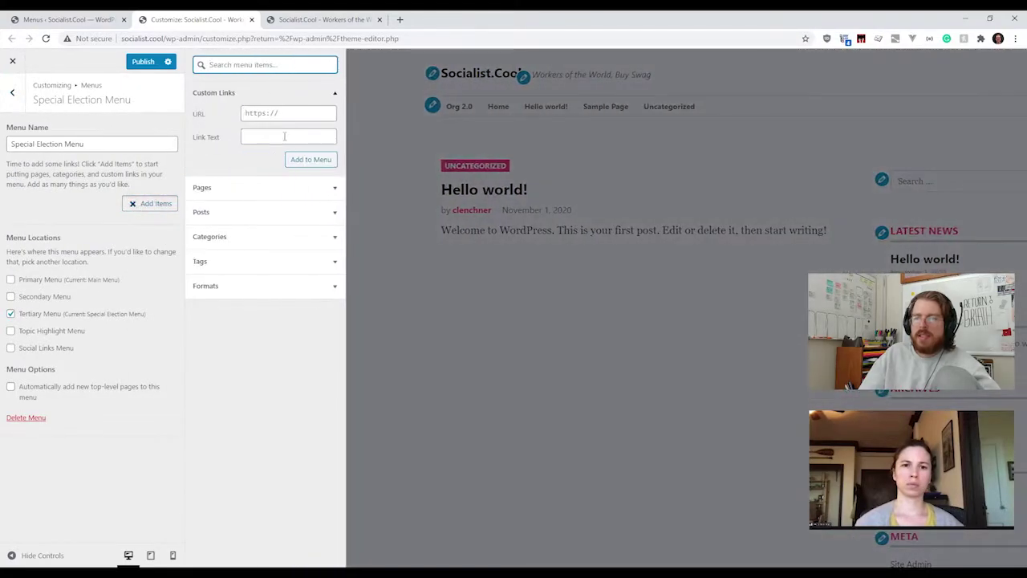
left_click(245, 185)
left_click(241, 149)
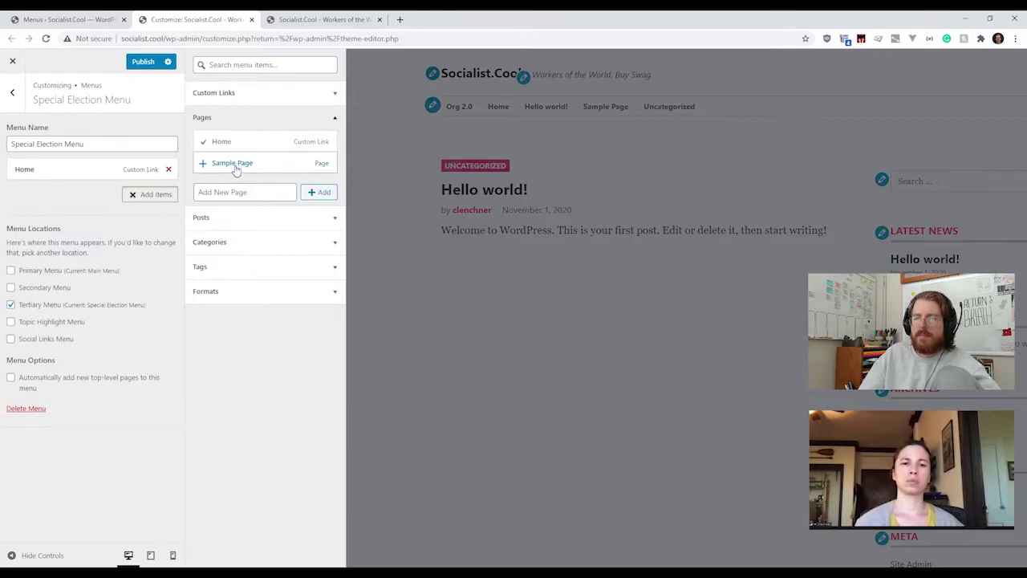
left_click(249, 218)
left_click(245, 167)
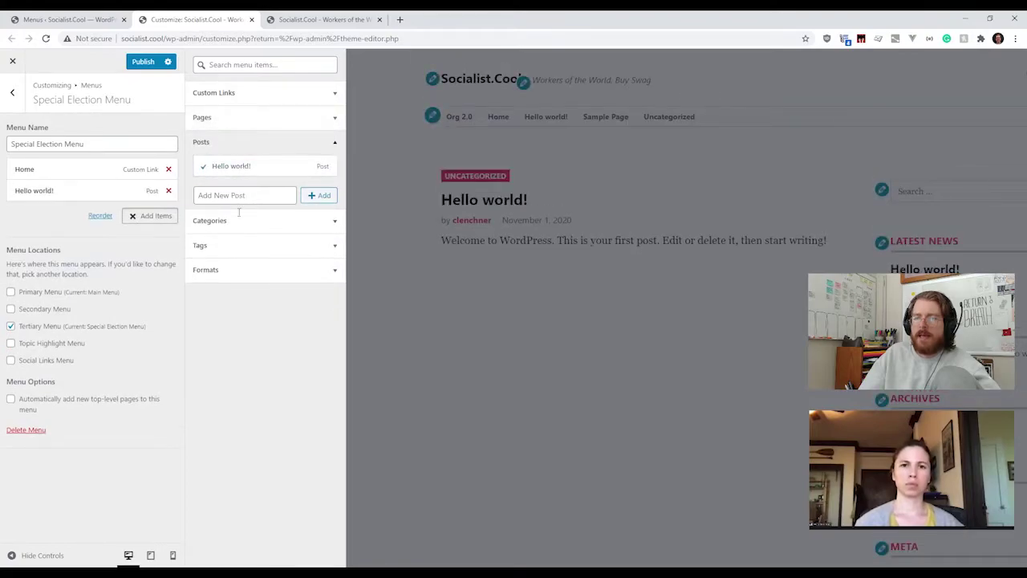
Step: Add a 'See the map' custom link pointing to # and close the Add Items panel
left_click(235, 102)
left_click(297, 115)
type("#")
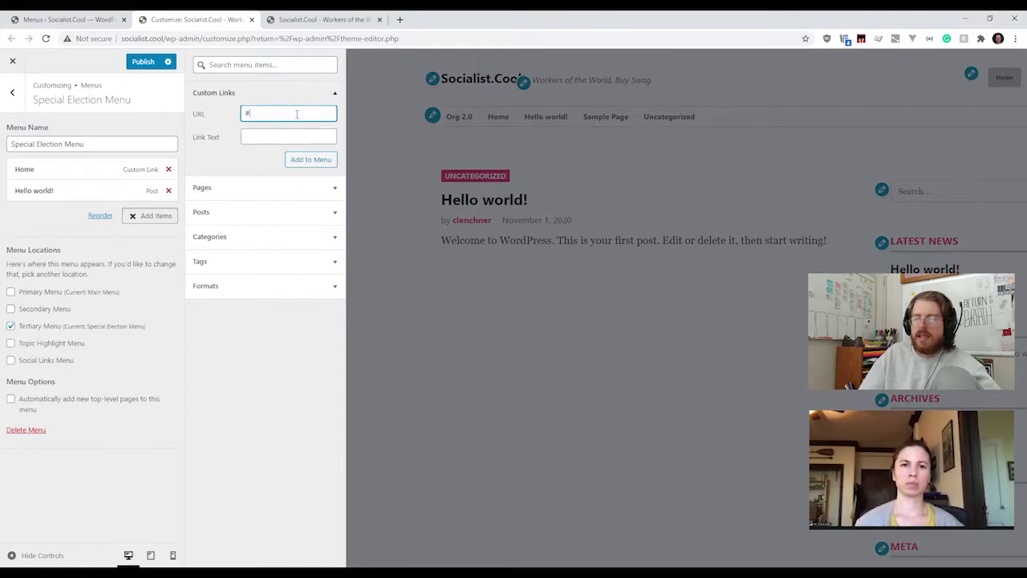
left_click(281, 138)
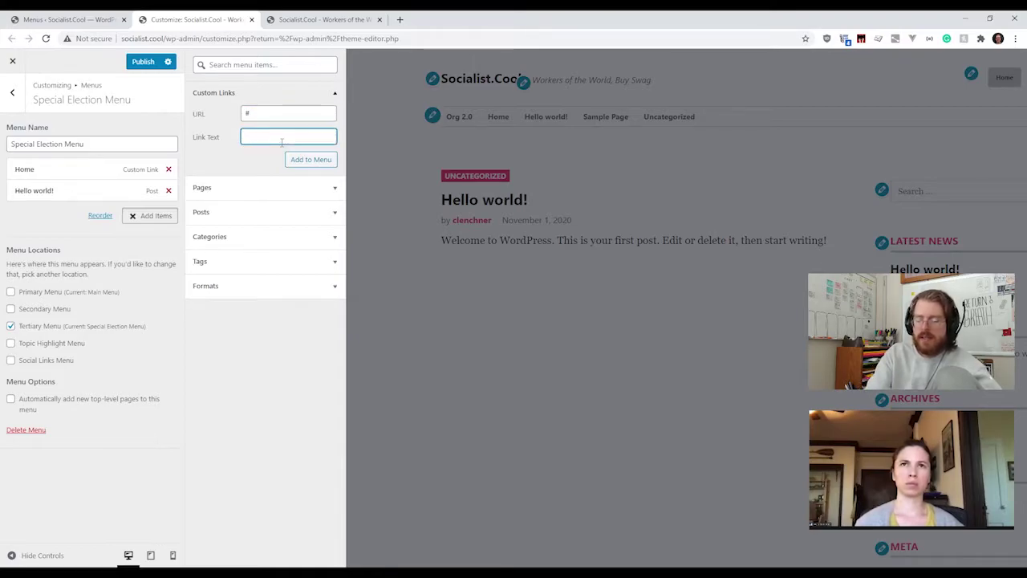
type("ee")
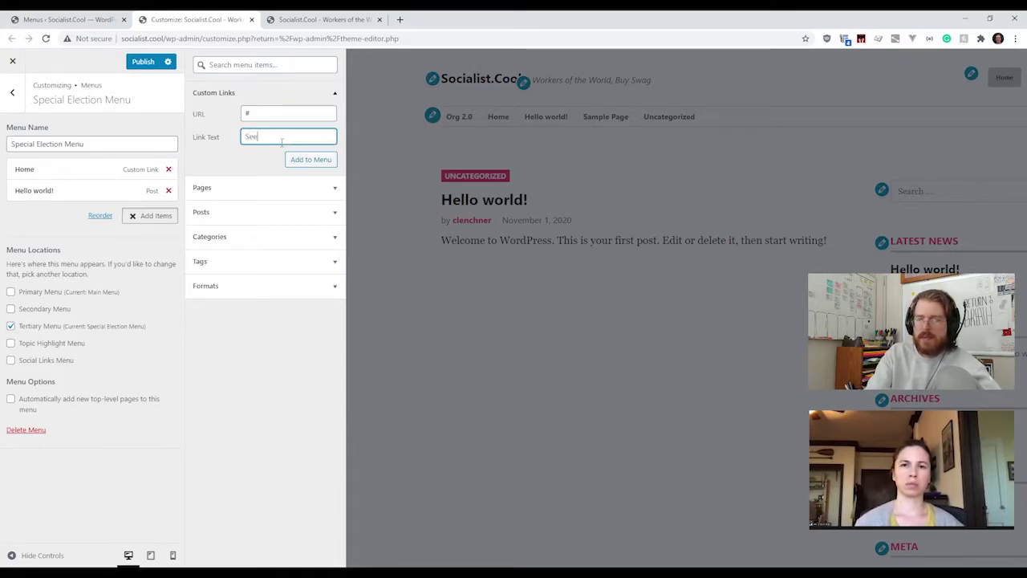
type(" the map")
left_click(301, 160)
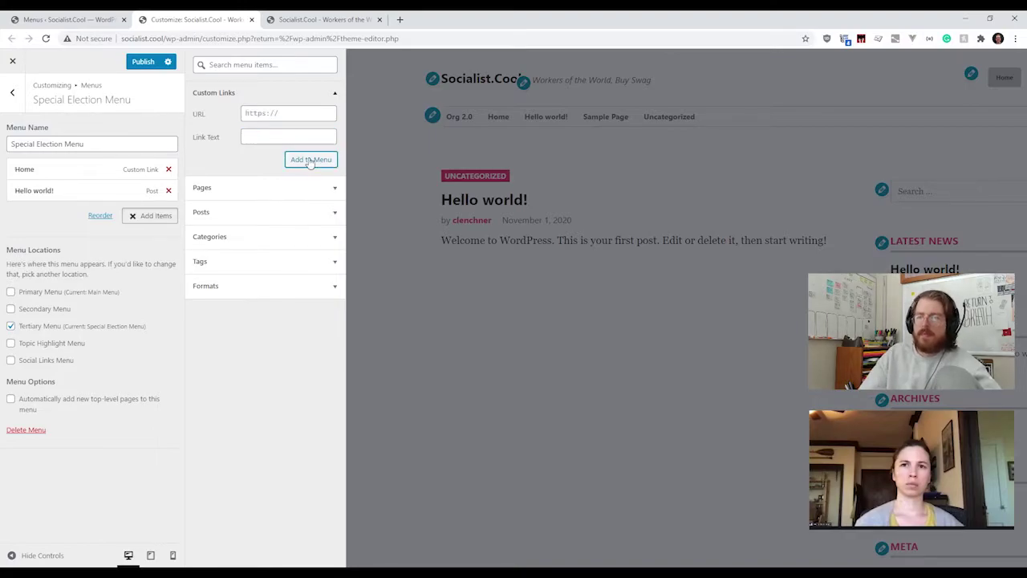
left_click(157, 238)
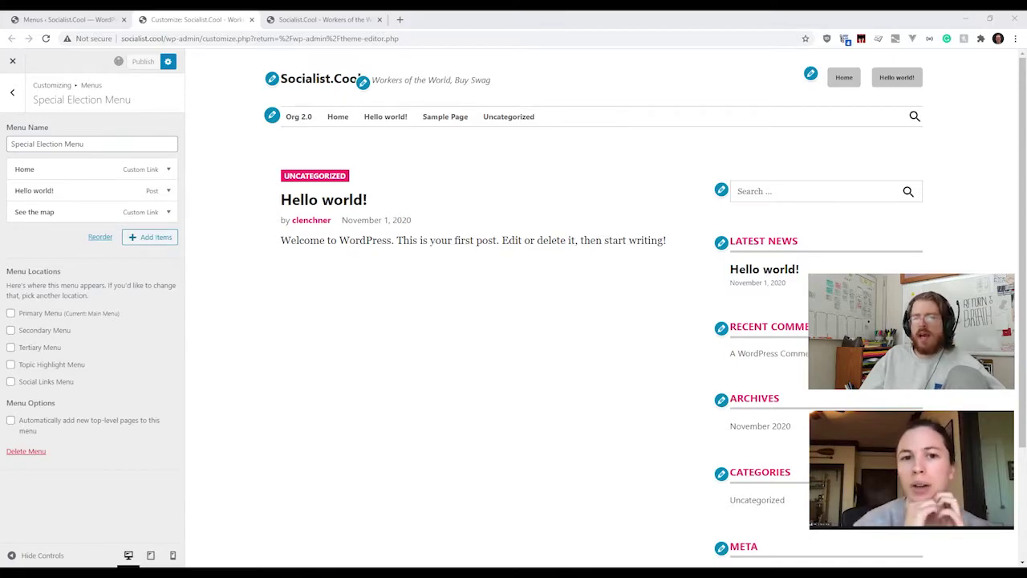
Step: Open the Add Items panel for the Special Election Menu
left_click(155, 238)
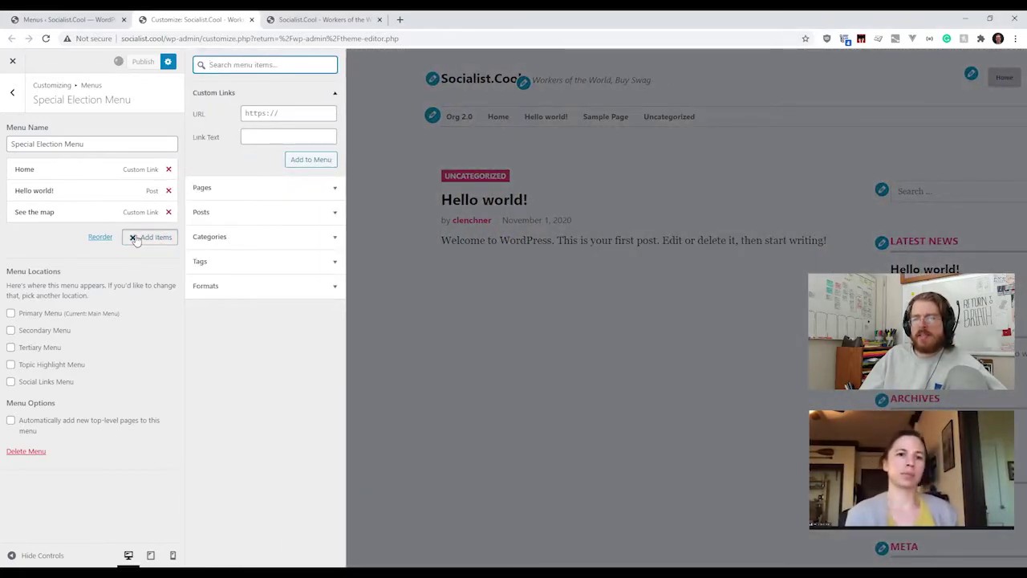
Step: Create an 'About Us' page under Pages, add it to the Special Election Menu, and return to Menus
left_click(146, 243)
left_click(146, 243)
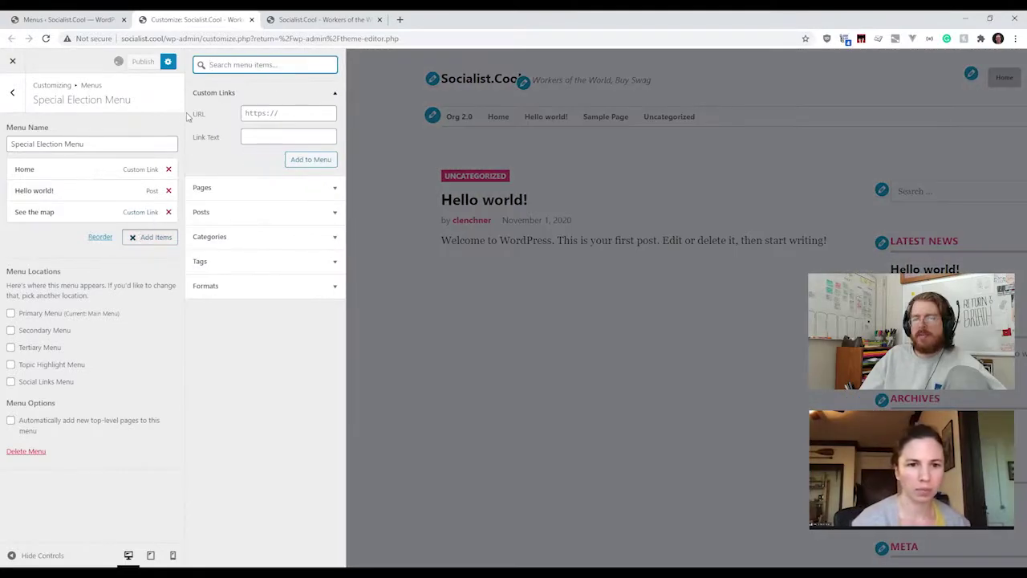
left_click(160, 239)
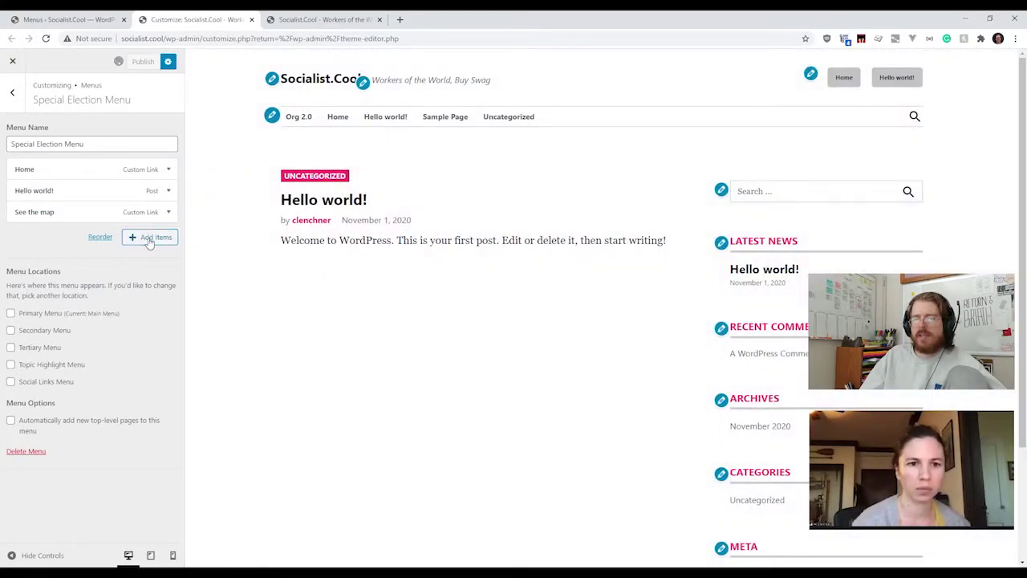
left_click(152, 239)
left_click(325, 191)
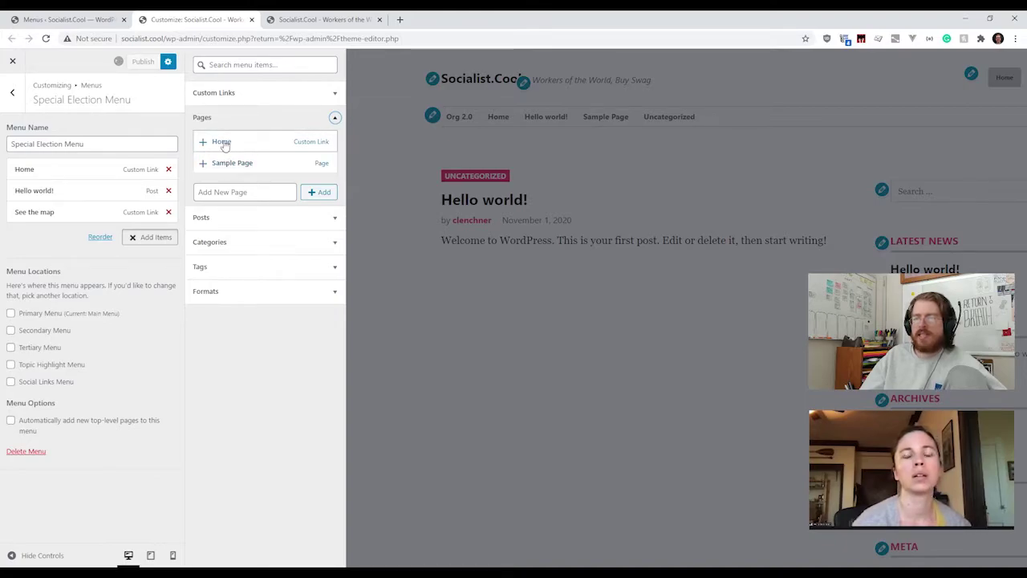
left_click(243, 194)
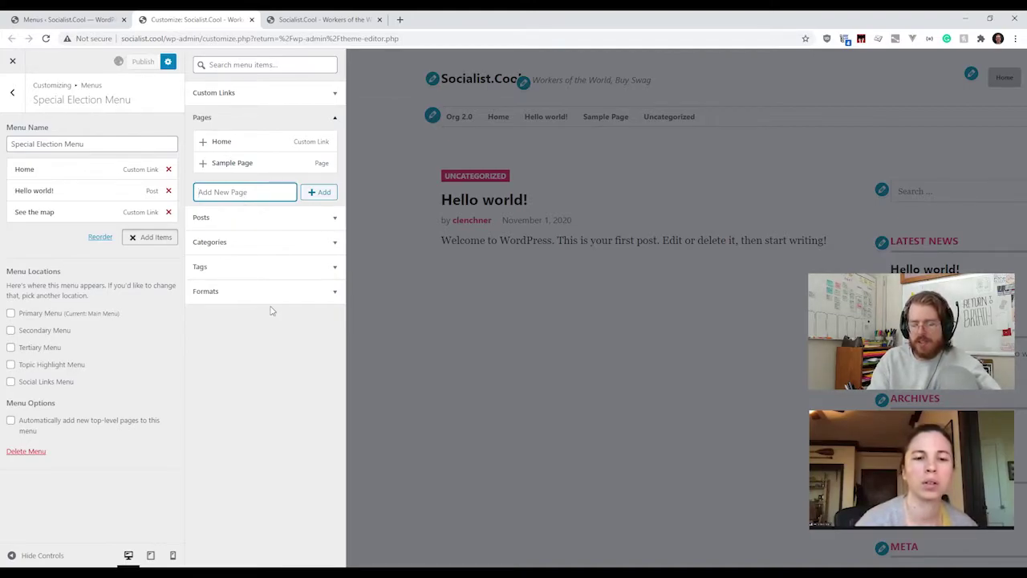
type("About Us")
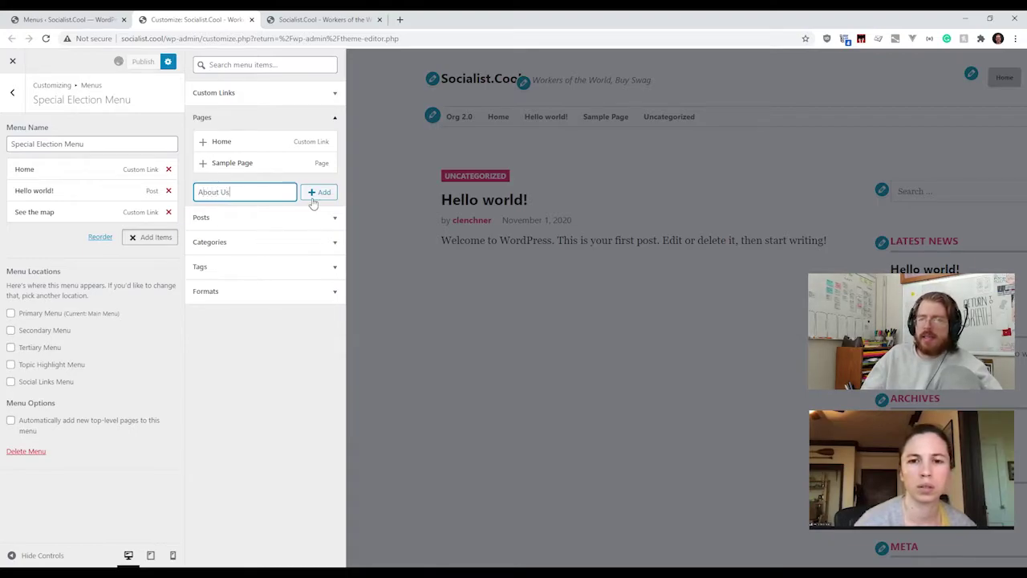
left_click(314, 196)
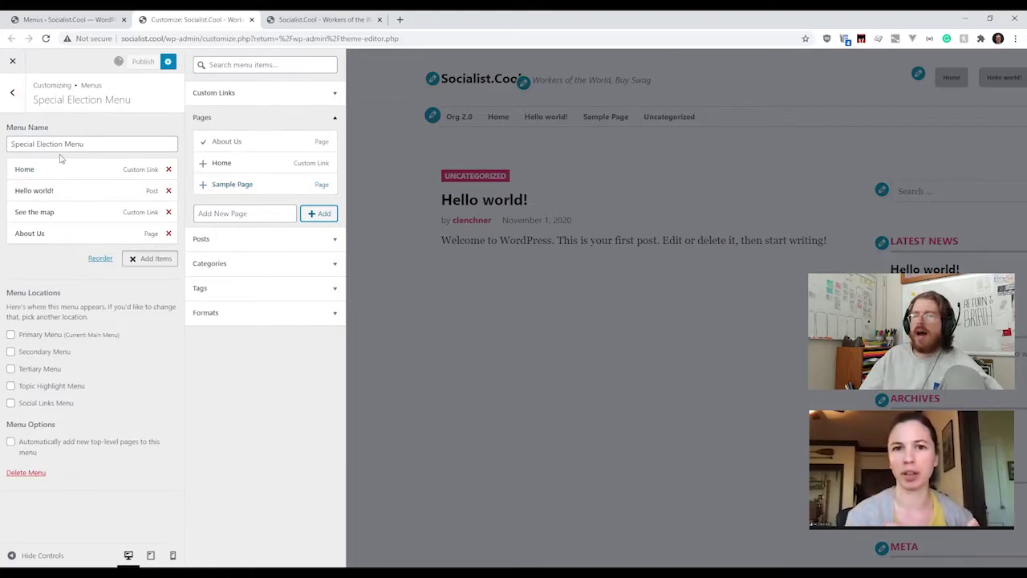
left_click(12, 92)
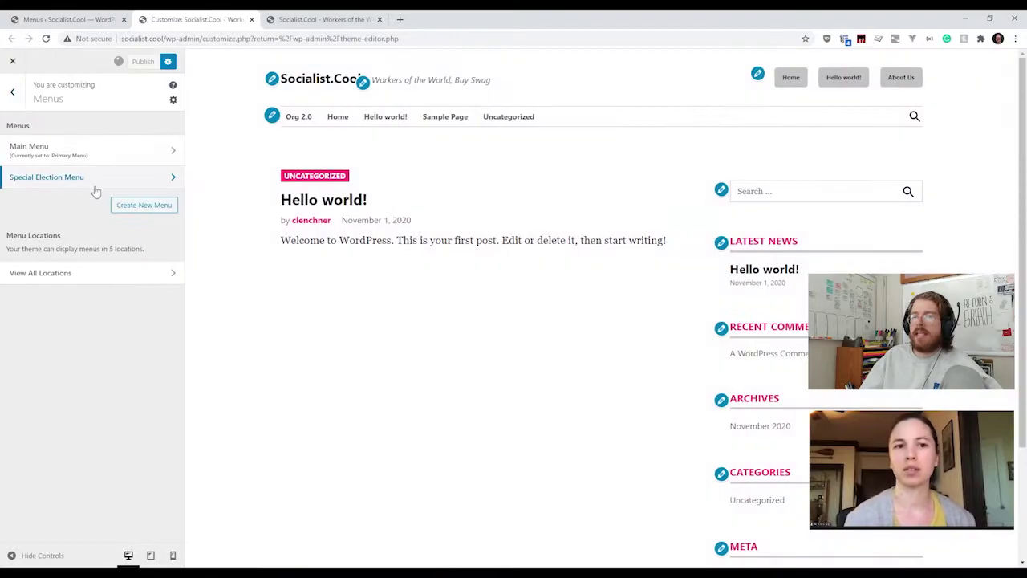
Step: Open the Main Menu for editing and bring up its Add Items panel
left_click(54, 158)
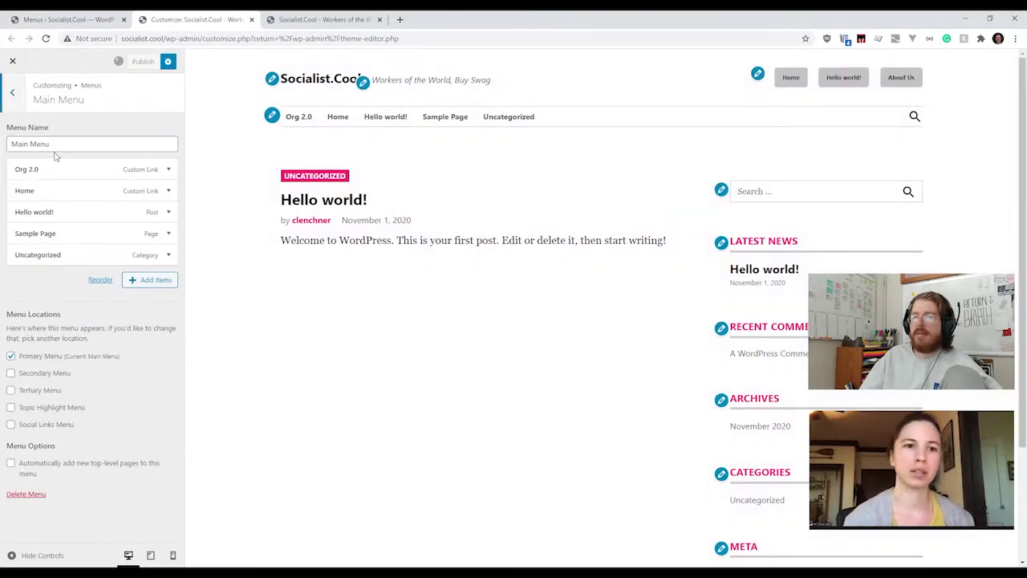
left_click(139, 169)
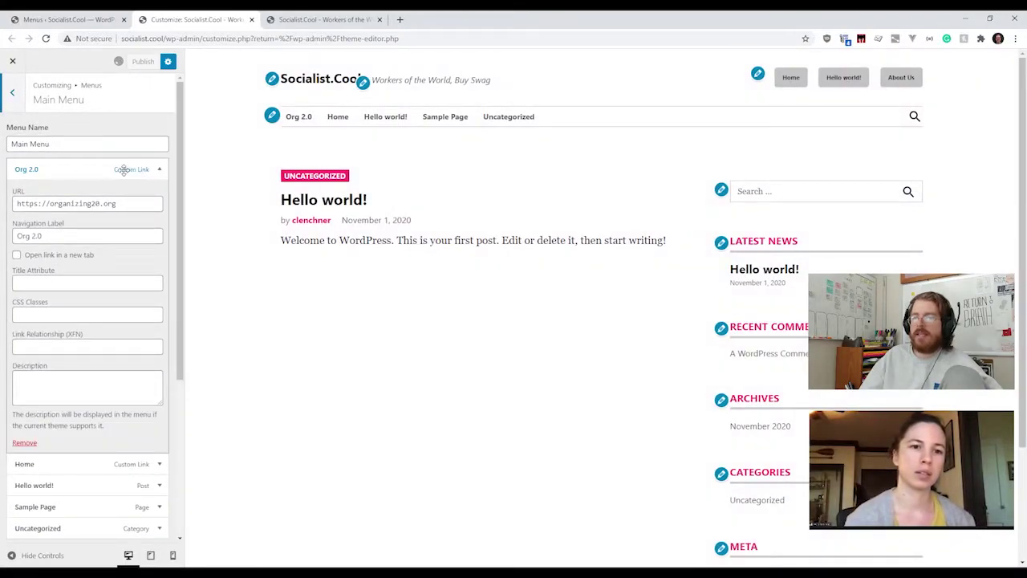
left_click(133, 168)
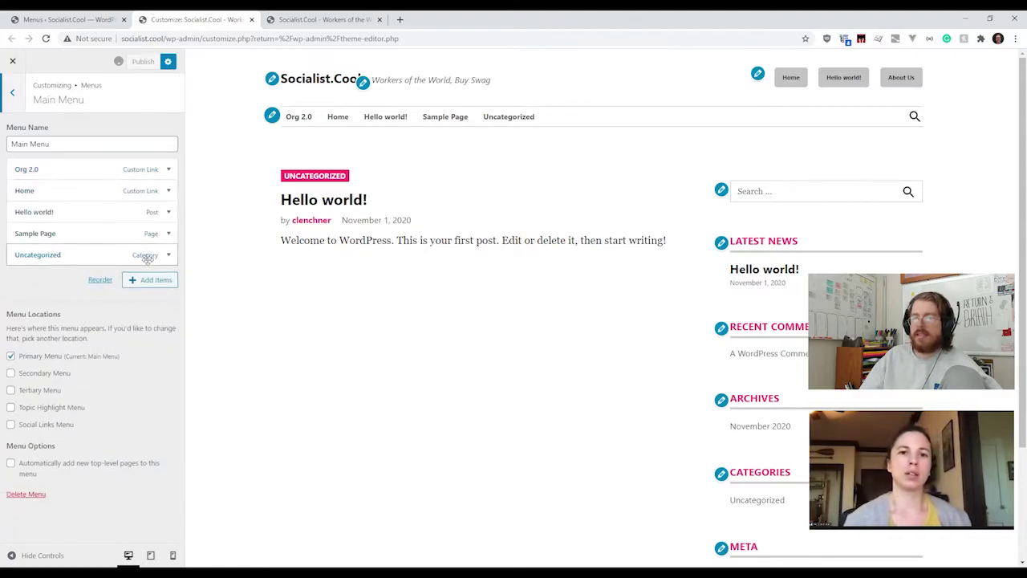
left_click(150, 280)
Step: Prepare a /about-us custom link labelled About Us and expand the Pages list
left_click(237, 96)
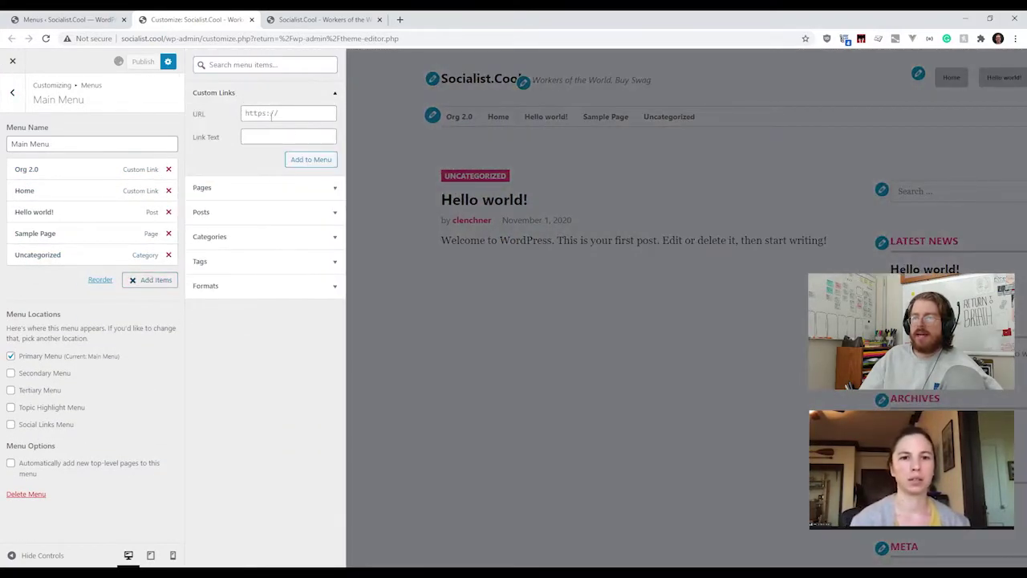
left_click(263, 113)
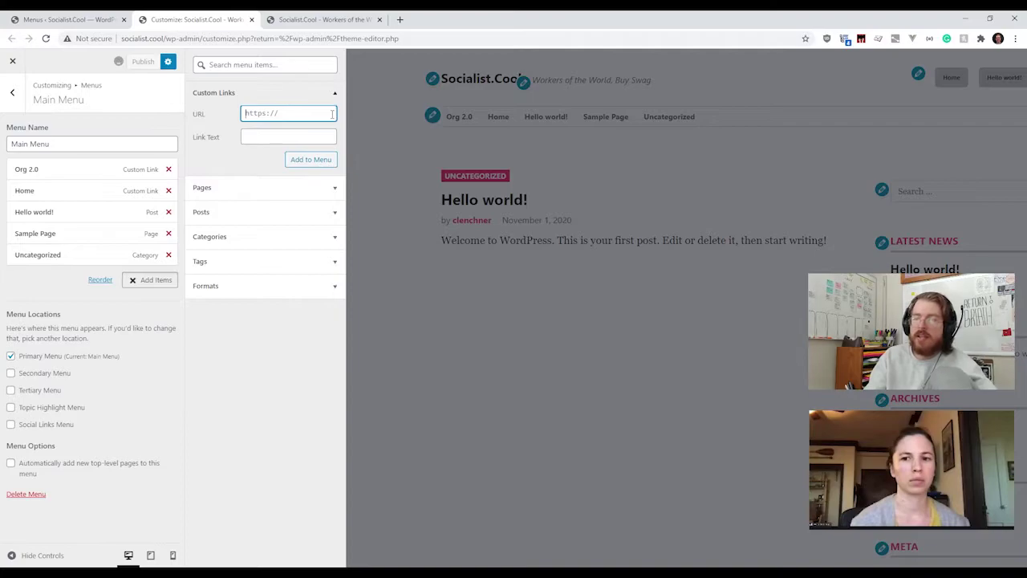
type("/about-us")
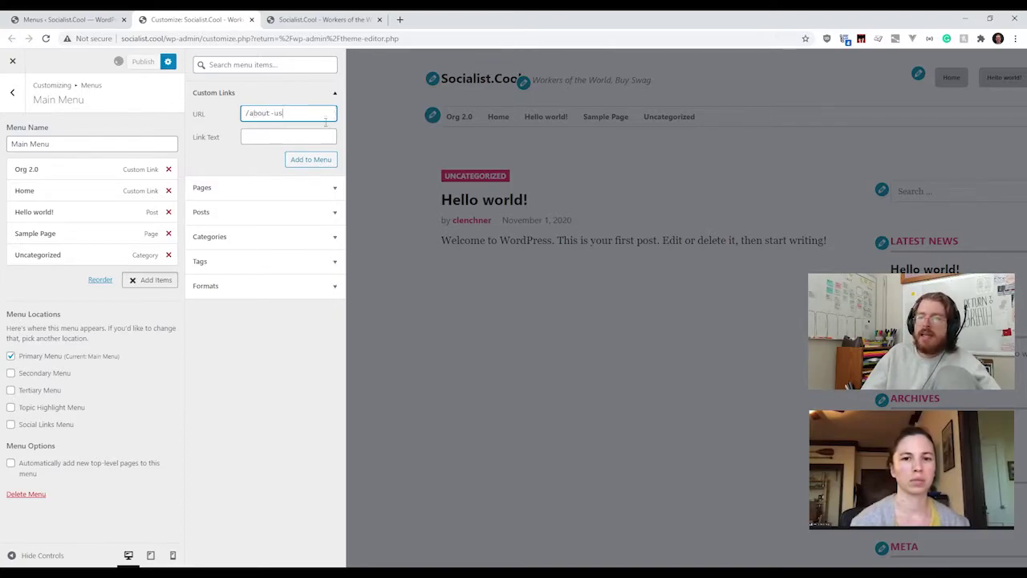
left_click(312, 142)
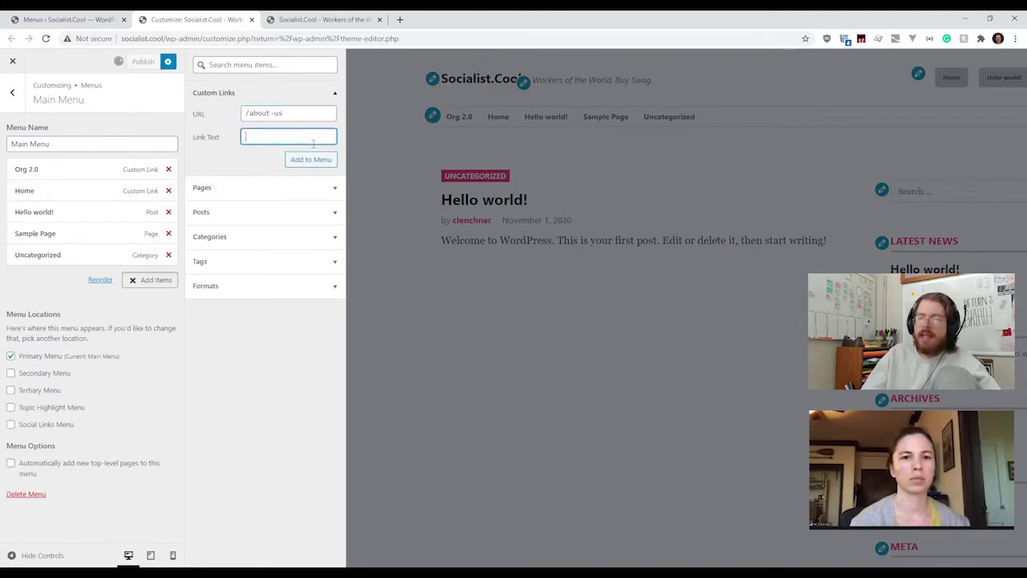
type("Mbout")
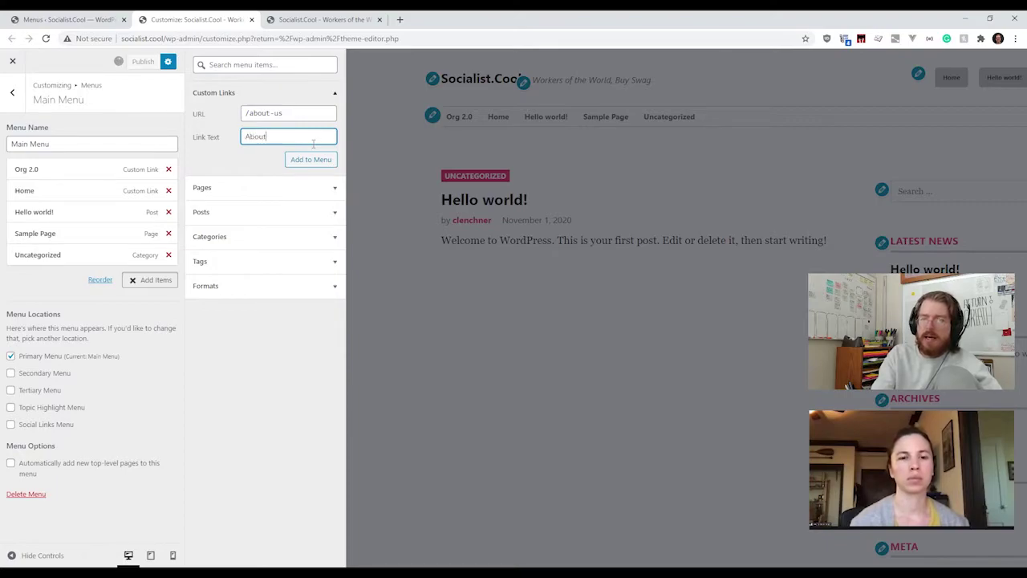
type(" Us")
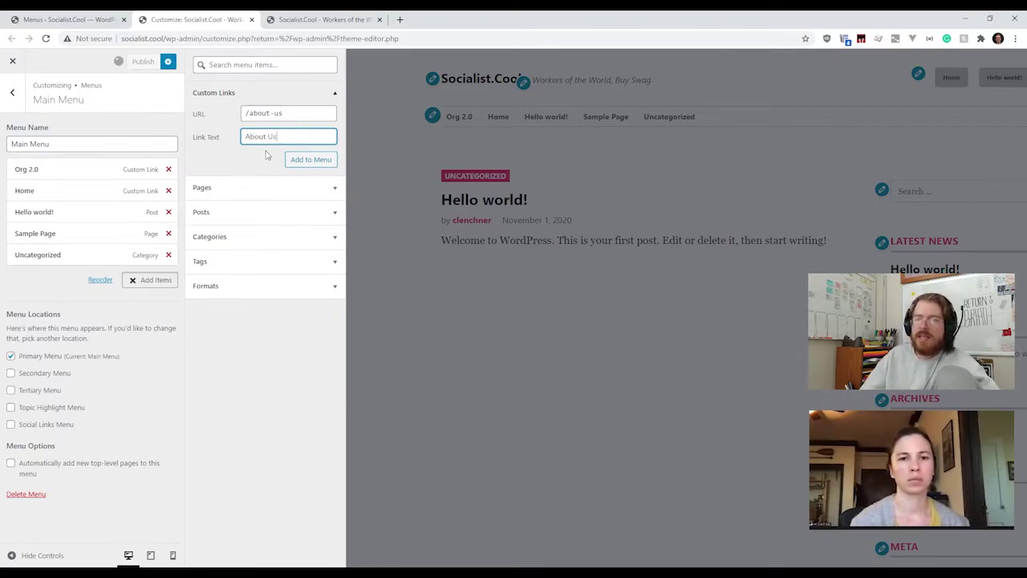
triple_click(328, 114)
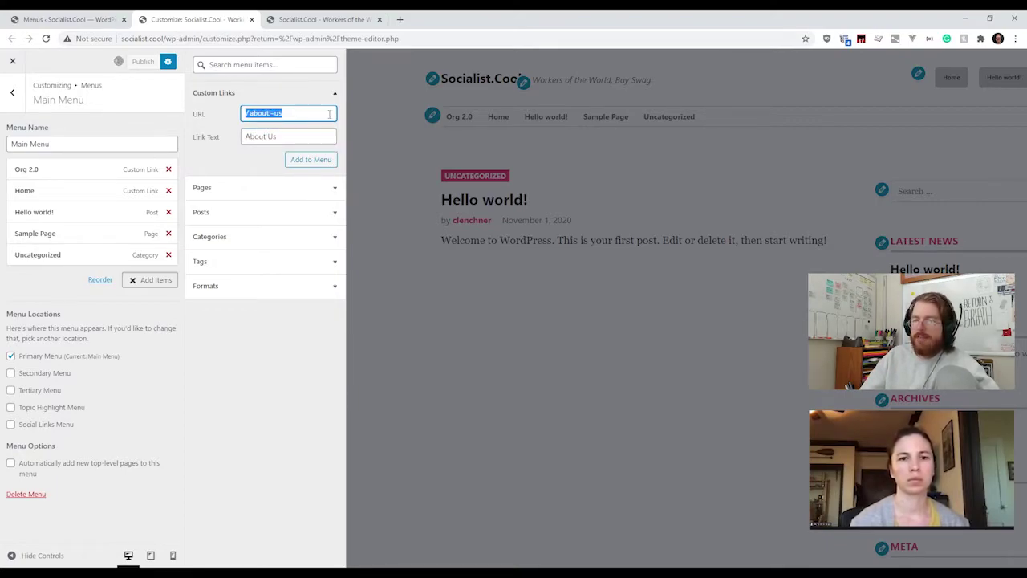
key("Tab")
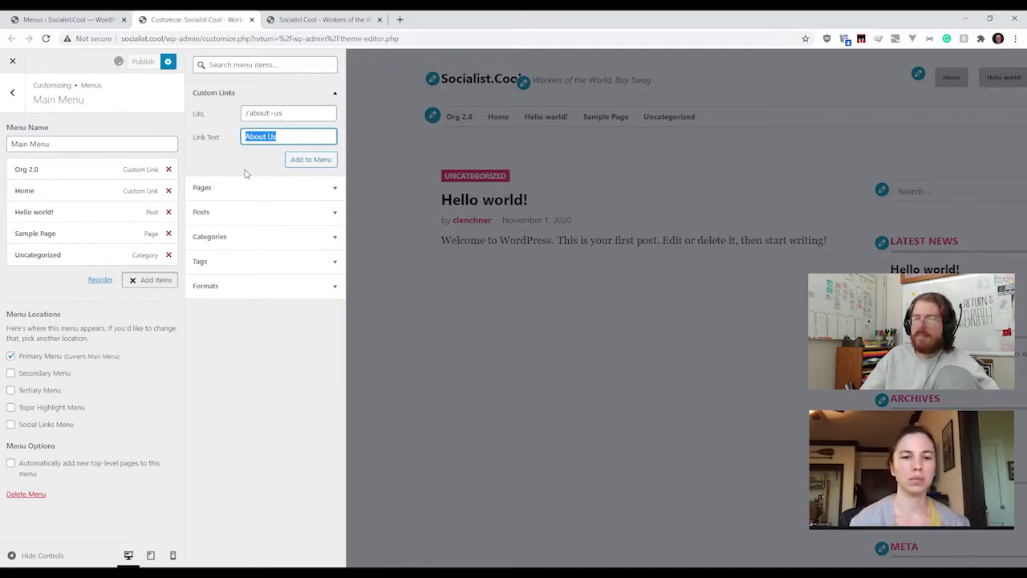
left_click(216, 196)
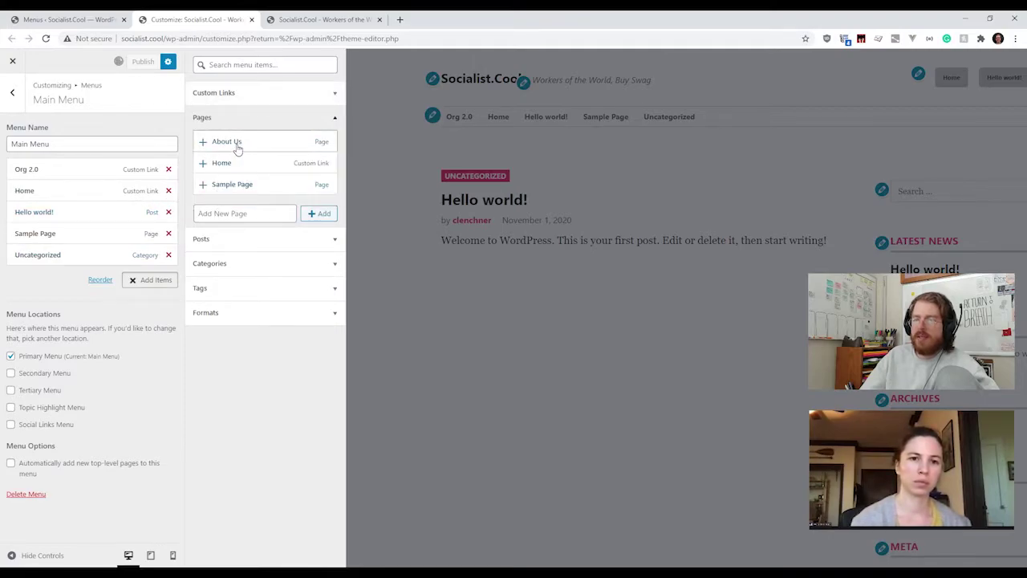
Step: Add the About Us page to the end of the Main Menu and select the custom link's About Us text
left_click(238, 146)
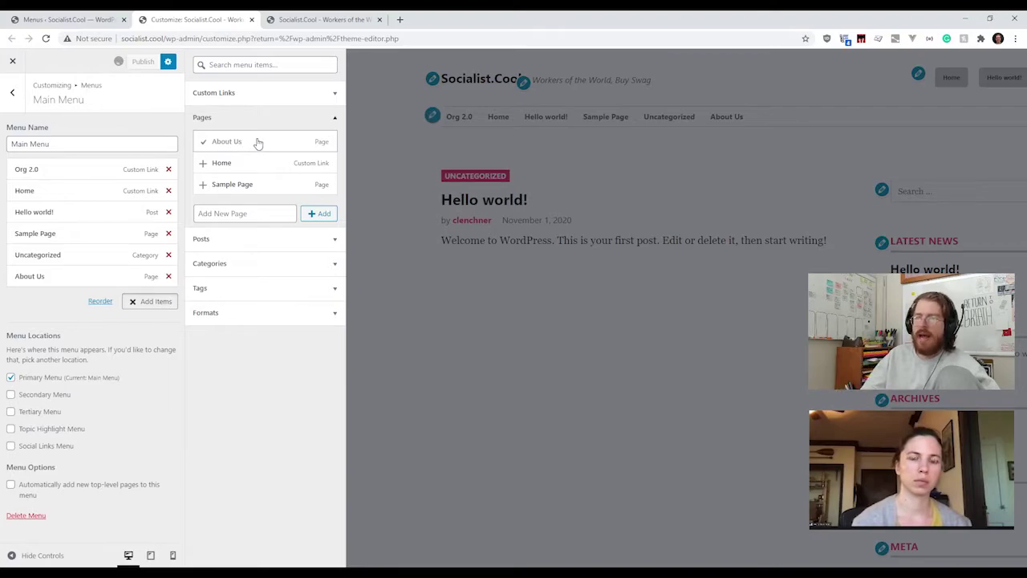
left_click(206, 93)
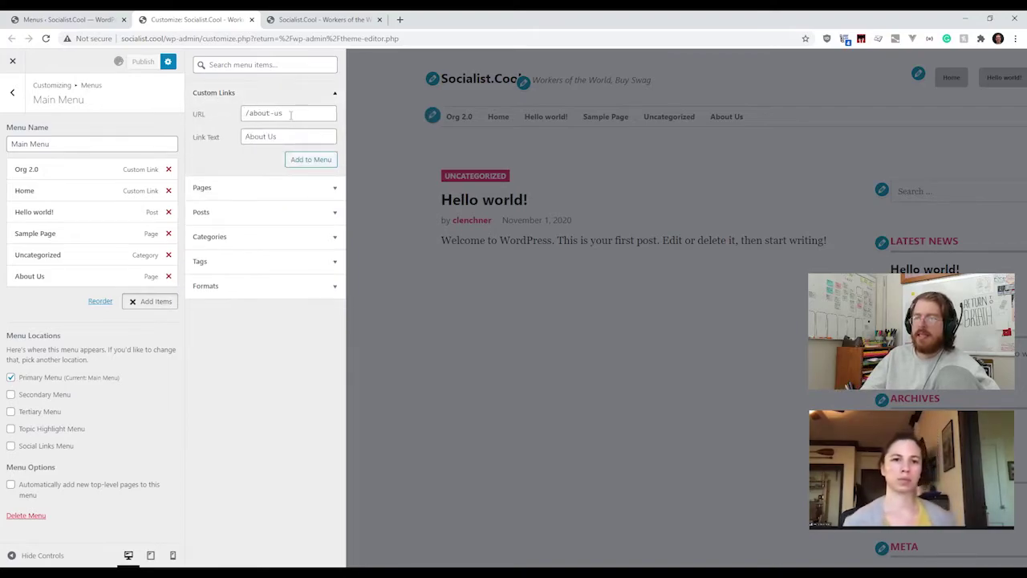
triple_click(290, 114)
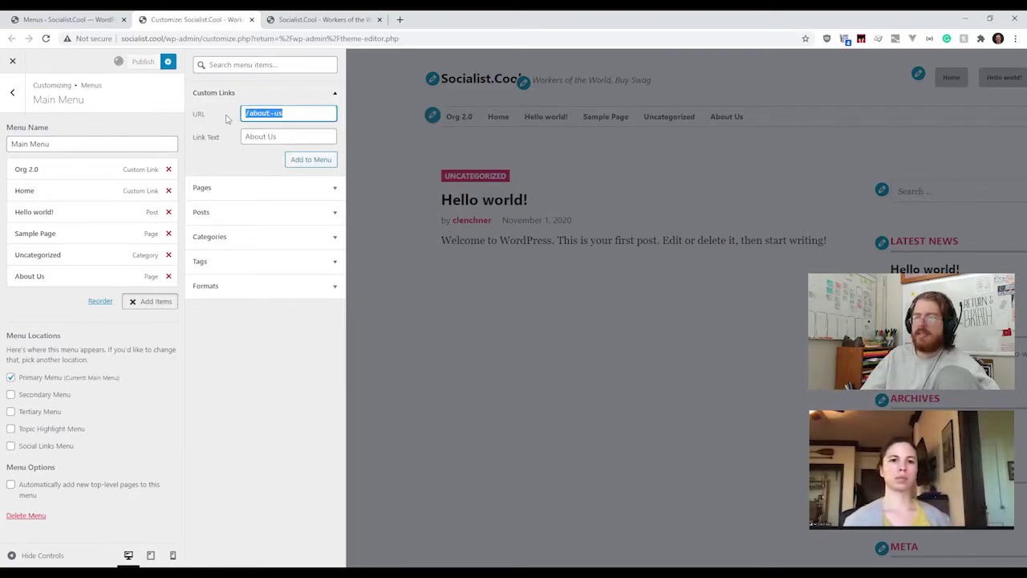
left_click(302, 112)
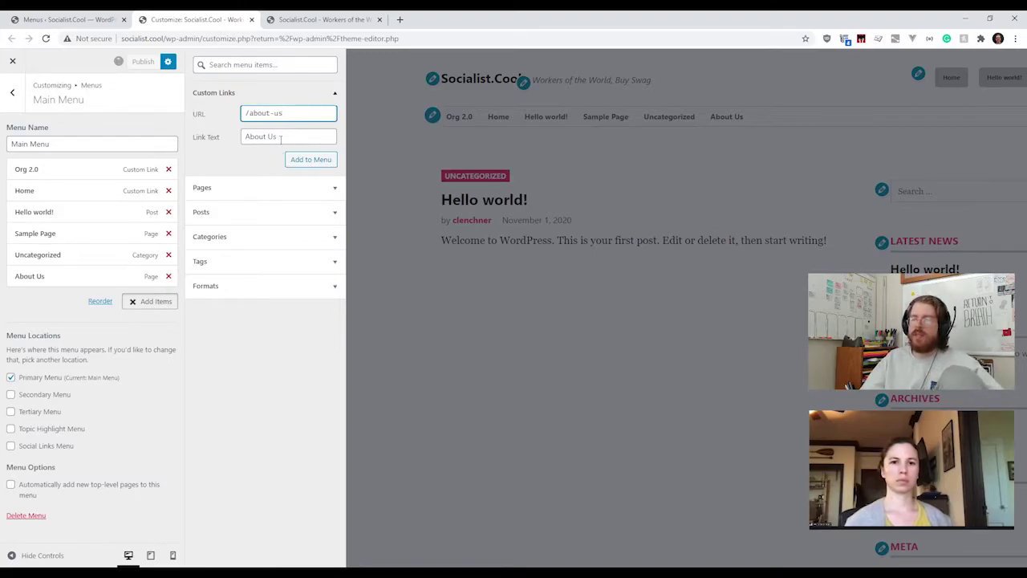
left_click_drag(280, 138, 237, 139)
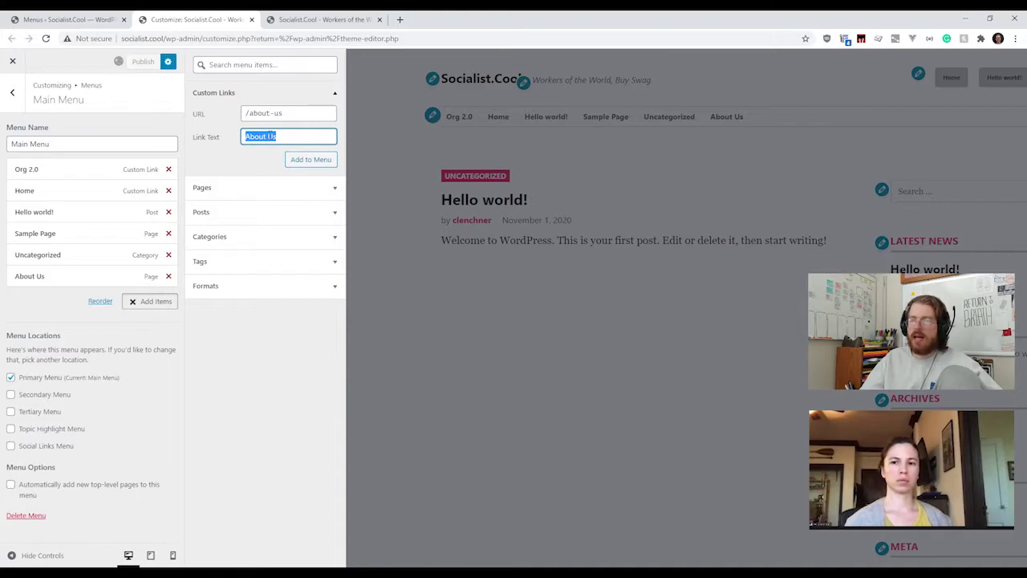
left_click(266, 136)
left_click_drag(247, 136, 292, 138)
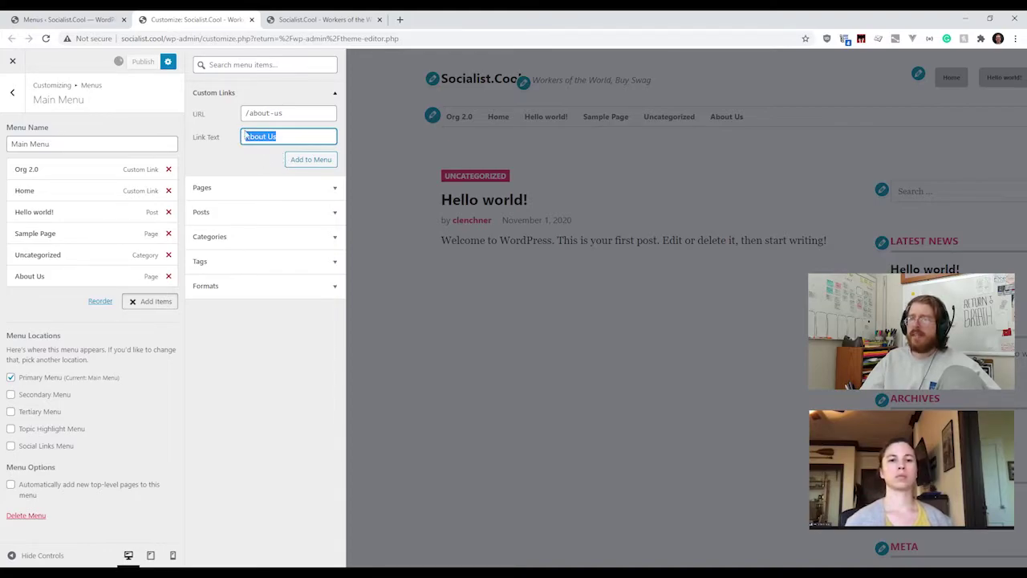
Step: Close the Customizer and confirm discarding its unsaved changes
left_click(236, 191)
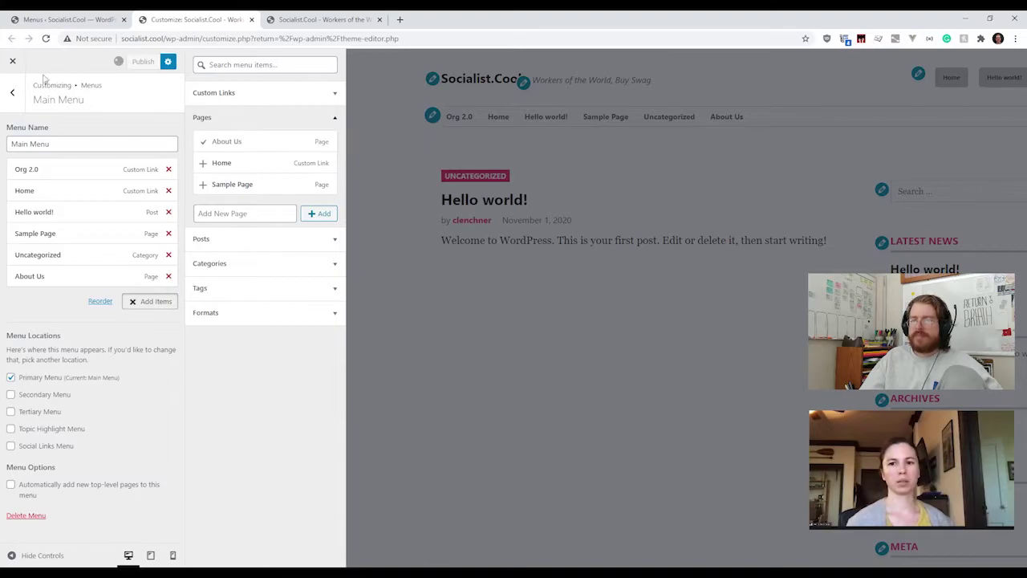
left_click(12, 61)
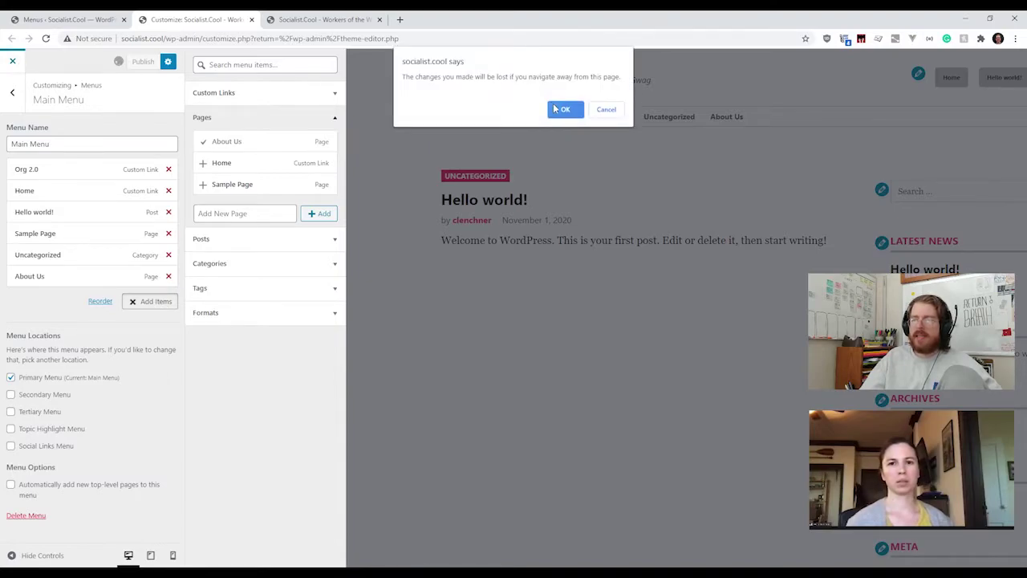
left_click(564, 109)
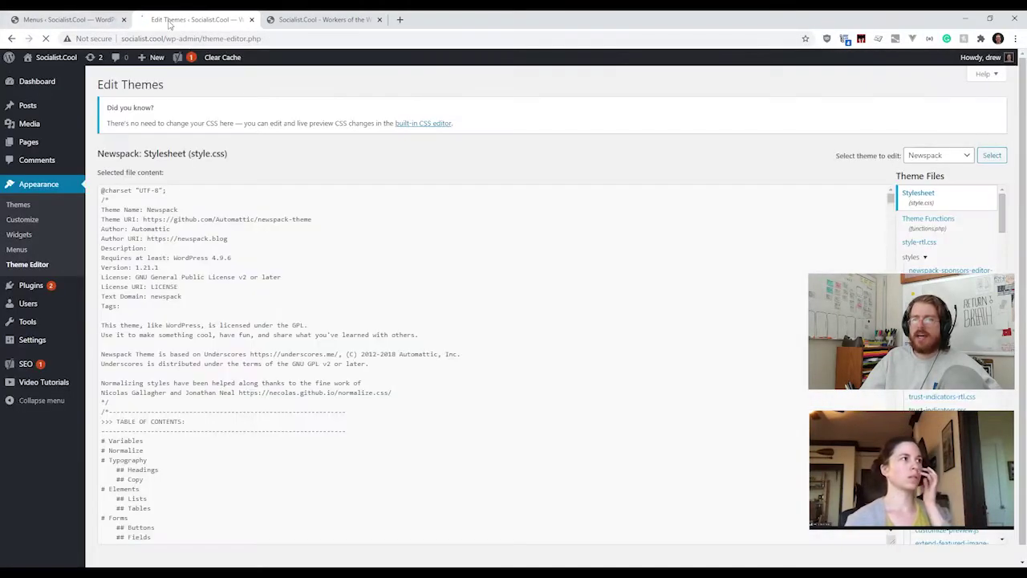
Step: Create a menu named Primary Menu assigned to the Primary Menu location
middle_click(147, 22)
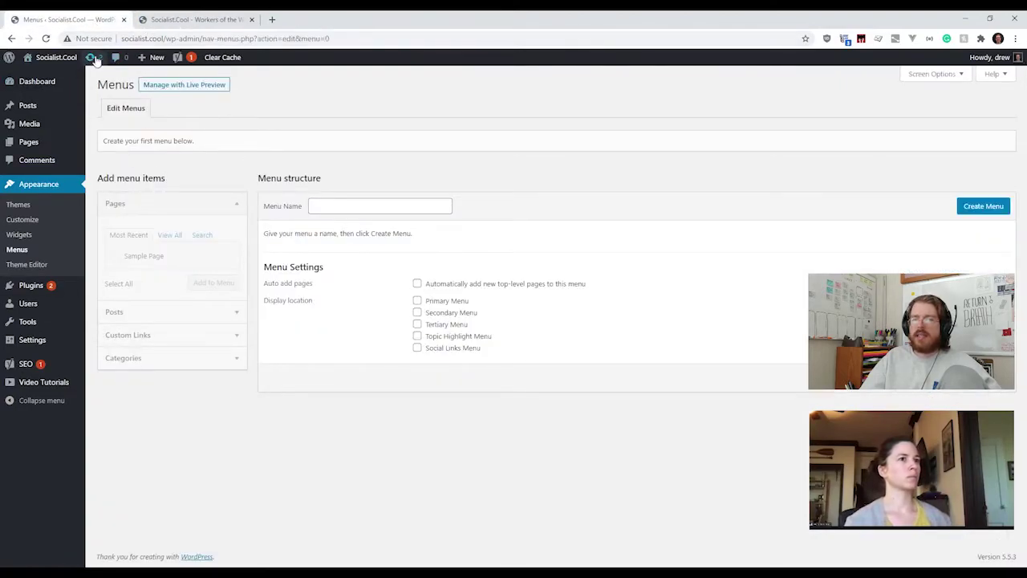
left_click(45, 38)
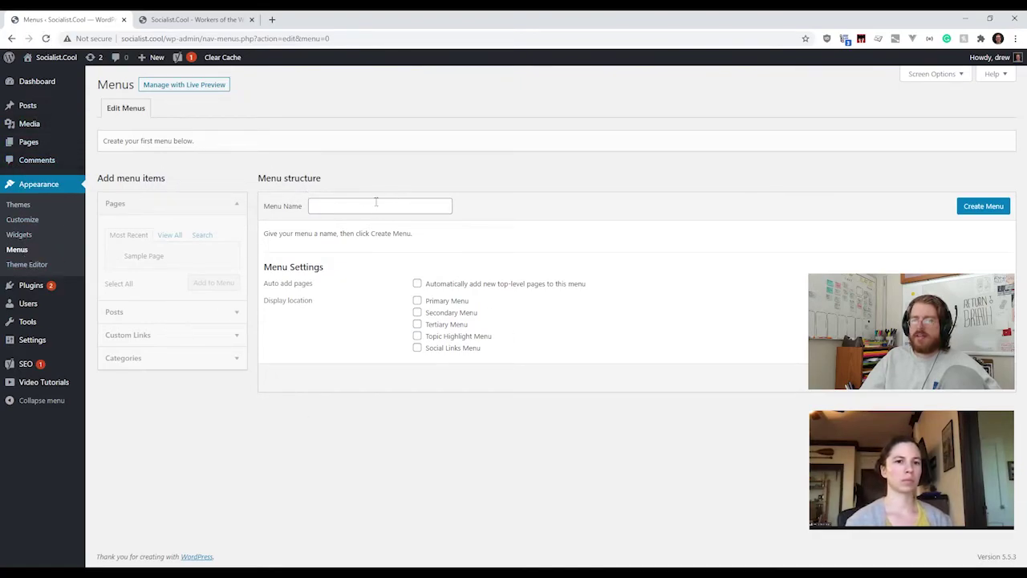
left_click(364, 209)
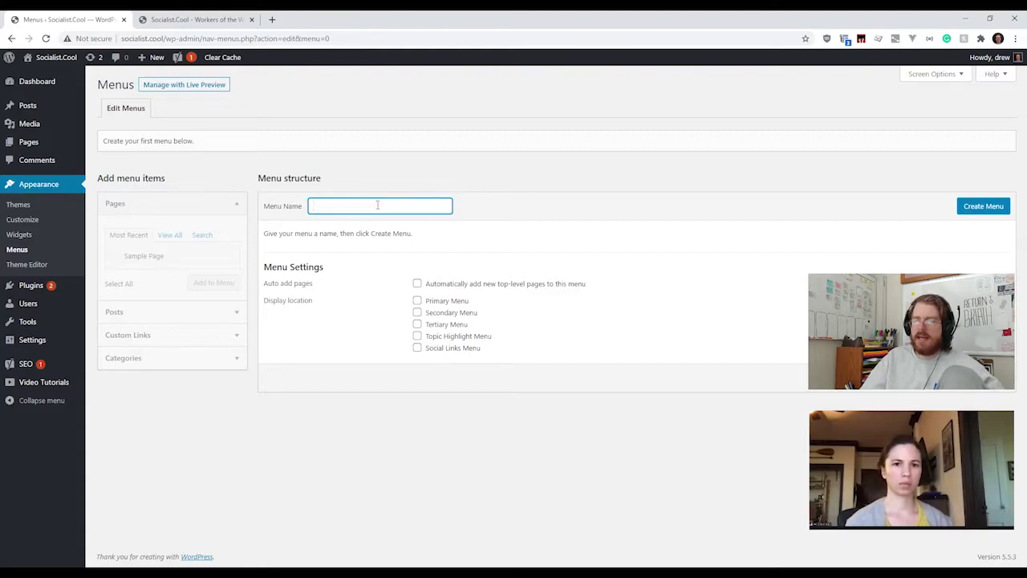
type("Primary Menu")
key("End")
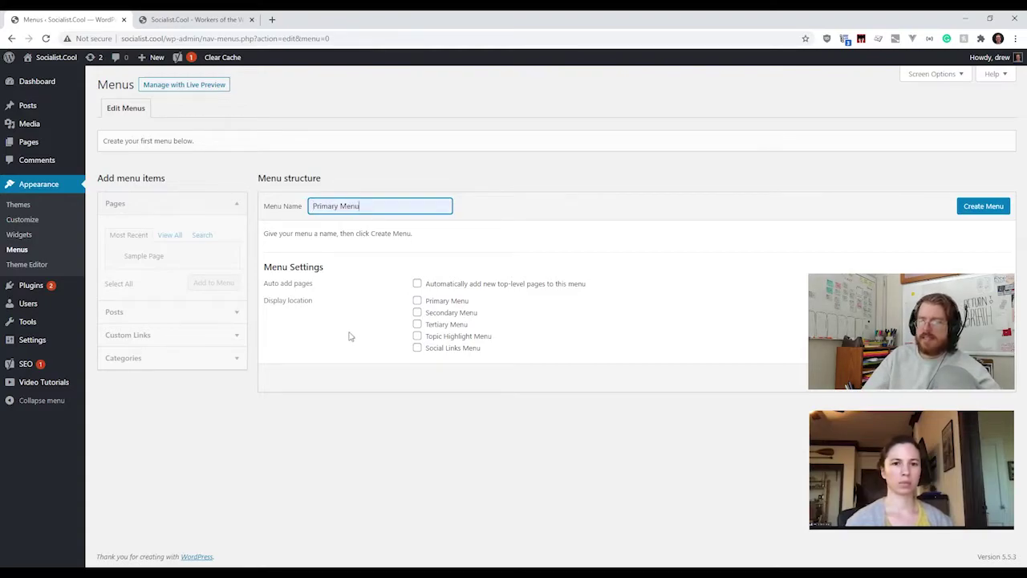
left_click(446, 305)
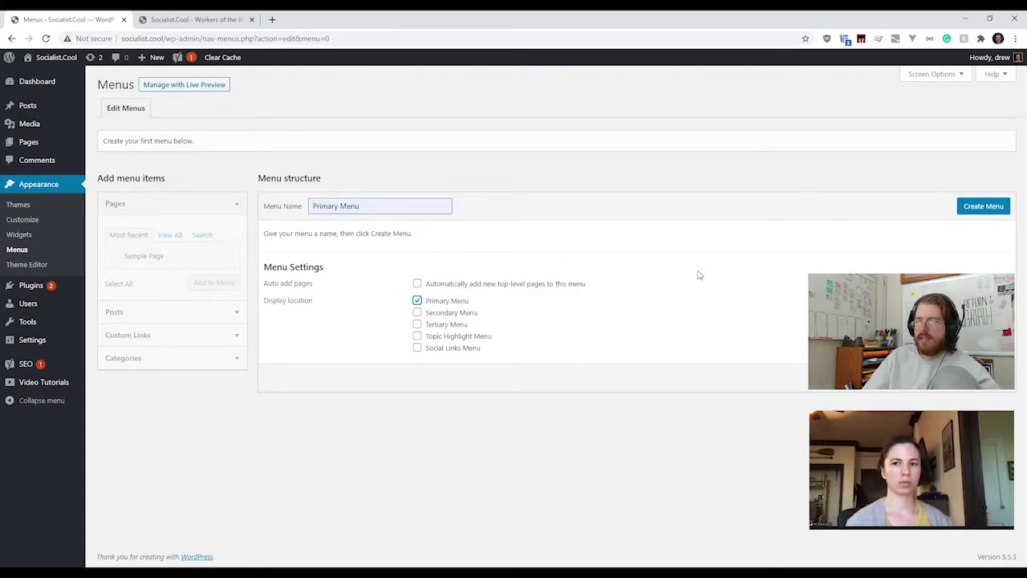
left_click(979, 206)
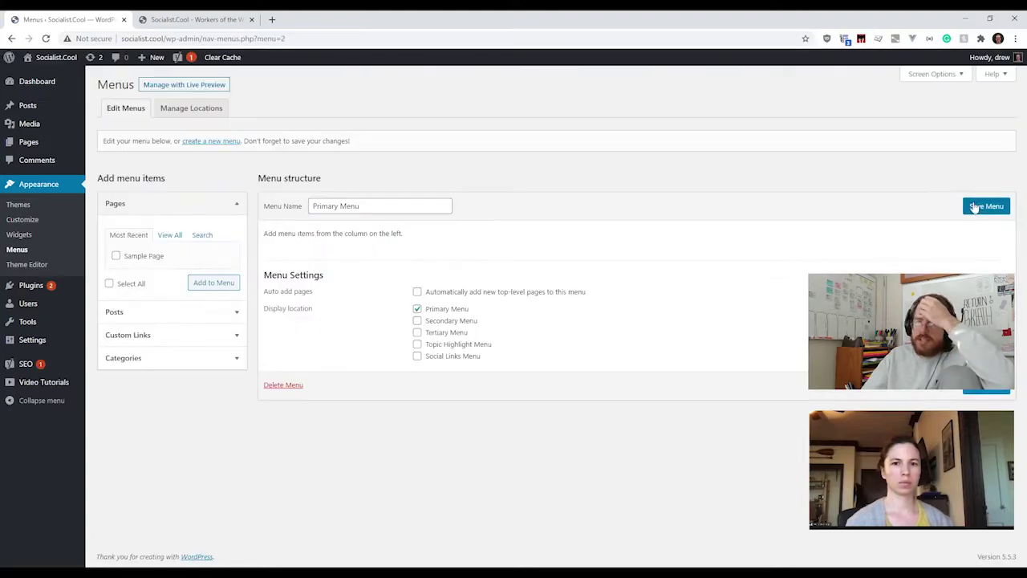
Step: Add the Home page to the Primary Menu from the full pages list
left_click(230, 312)
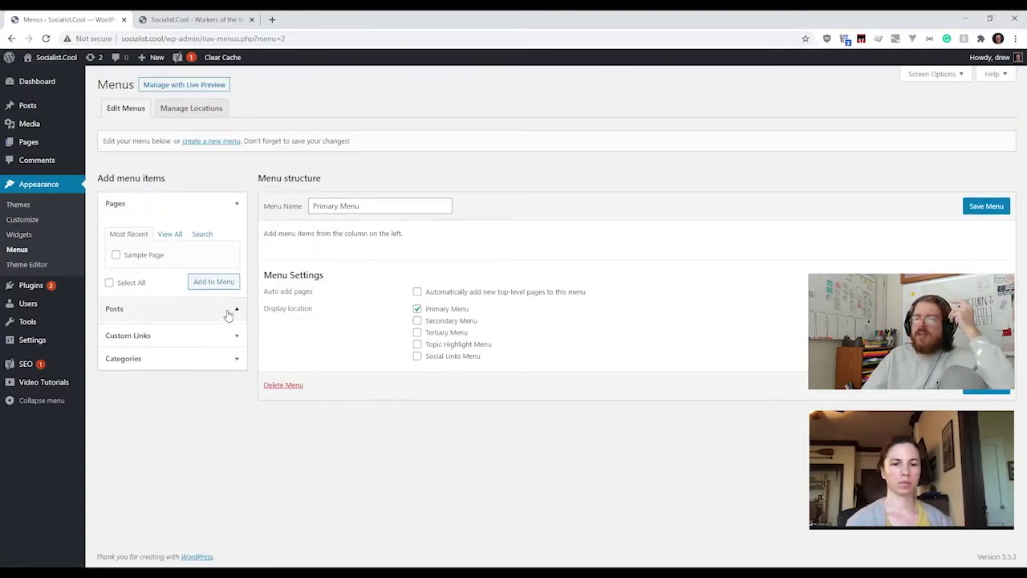
left_click(228, 210)
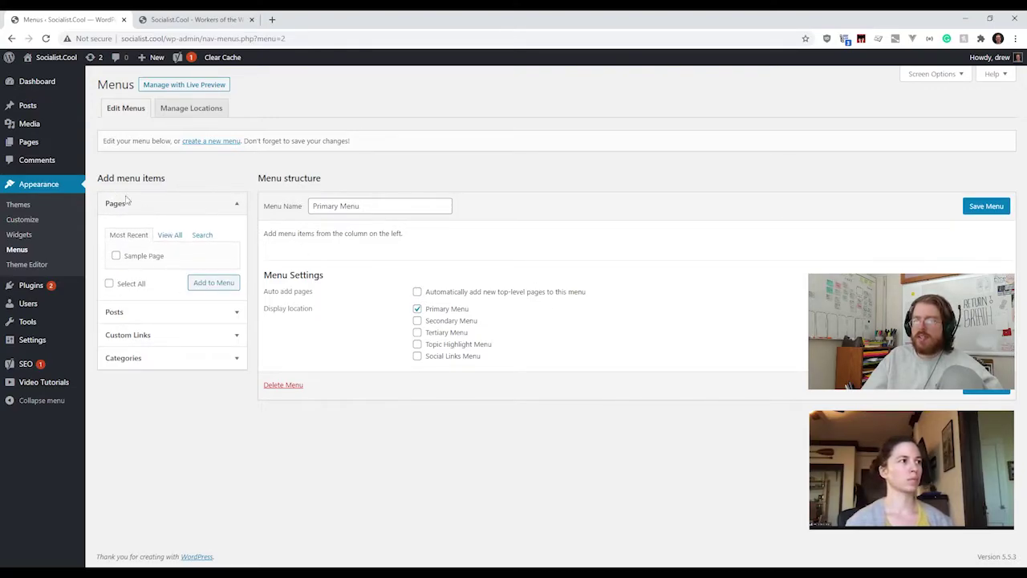
left_click(164, 235)
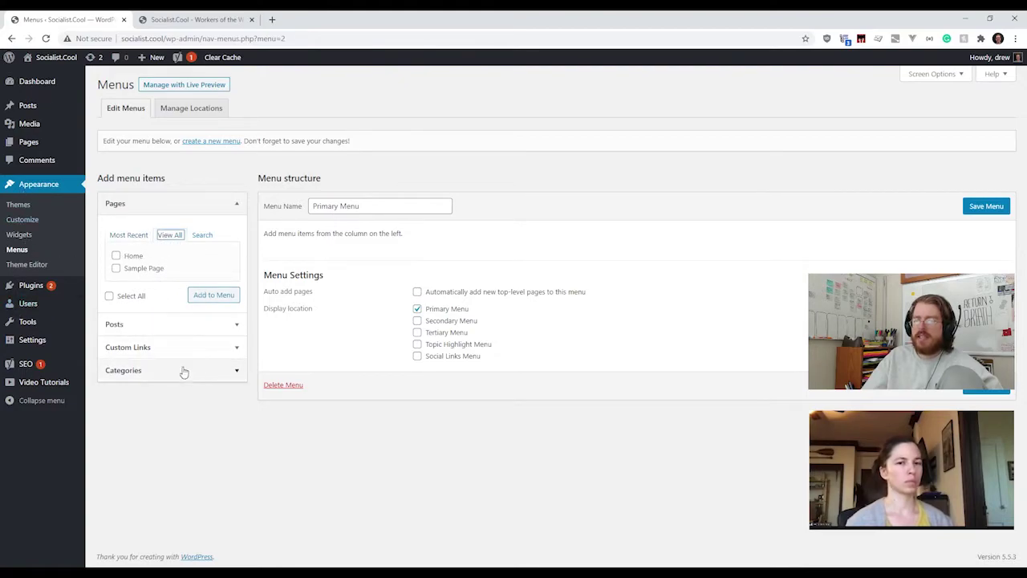
left_click(133, 257)
left_click(212, 295)
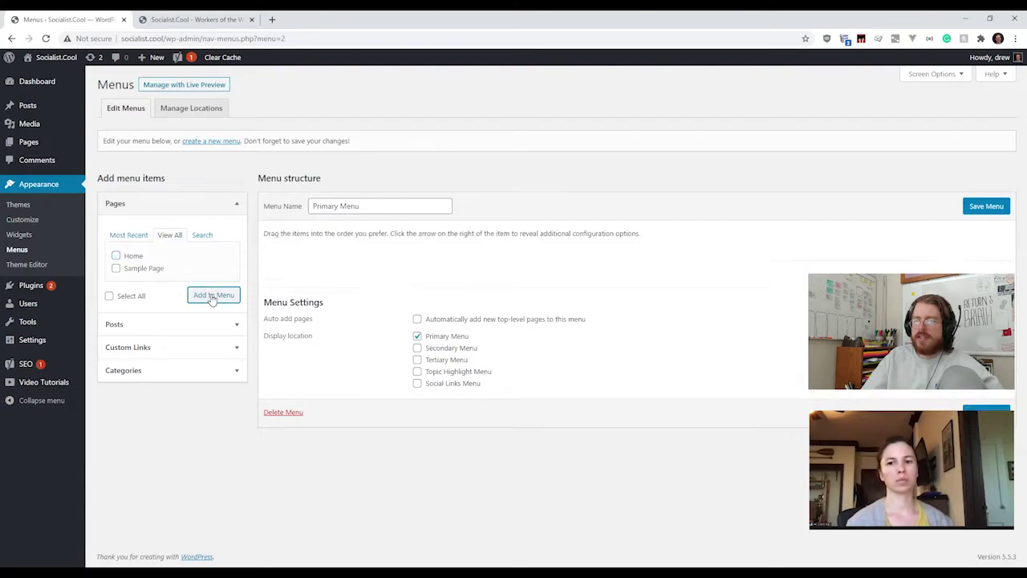
left_click(475, 262)
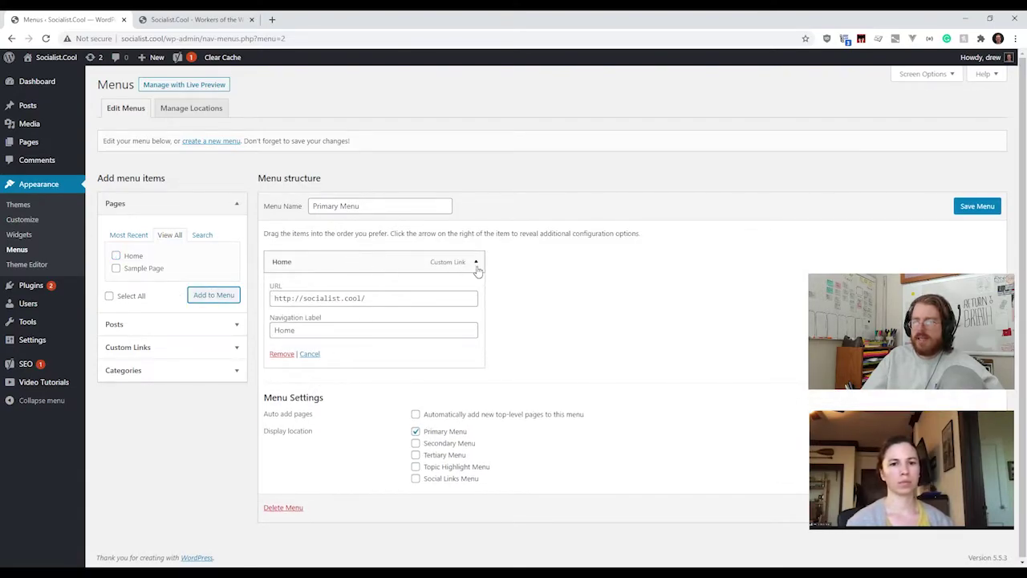
left_click(475, 262)
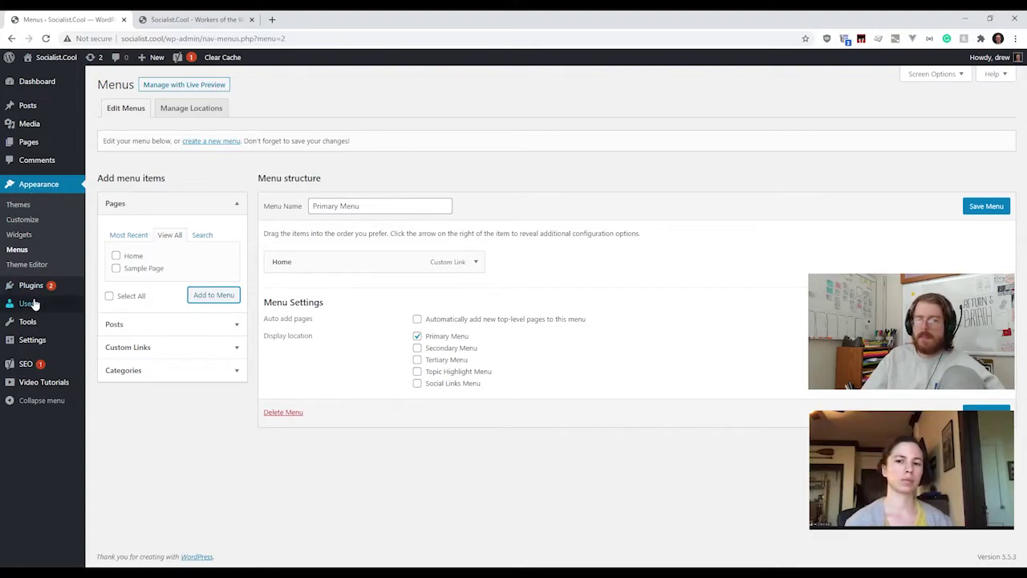
mouse_move(34, 296)
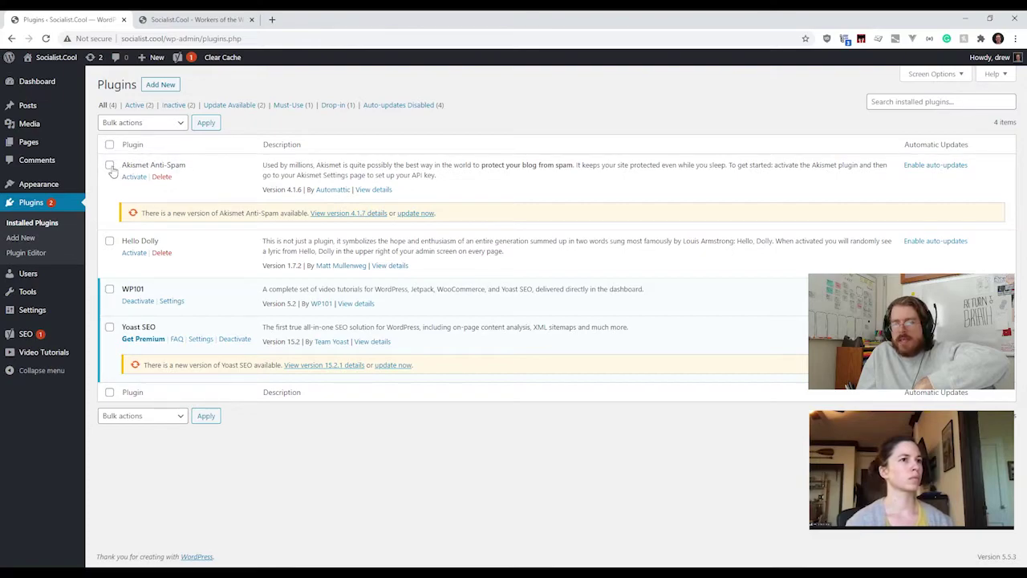
Step: Highlight the Akismet Anti-Spam and Hello Dolly plugin names, then the whole Akismet row
left_click_drag(123, 166, 200, 167)
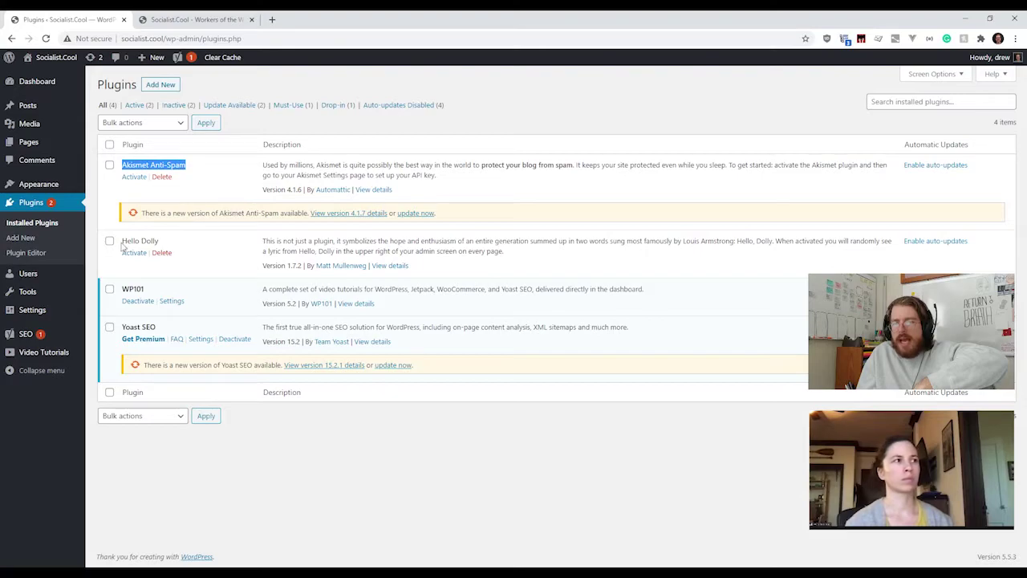
left_click_drag(122, 242, 162, 235)
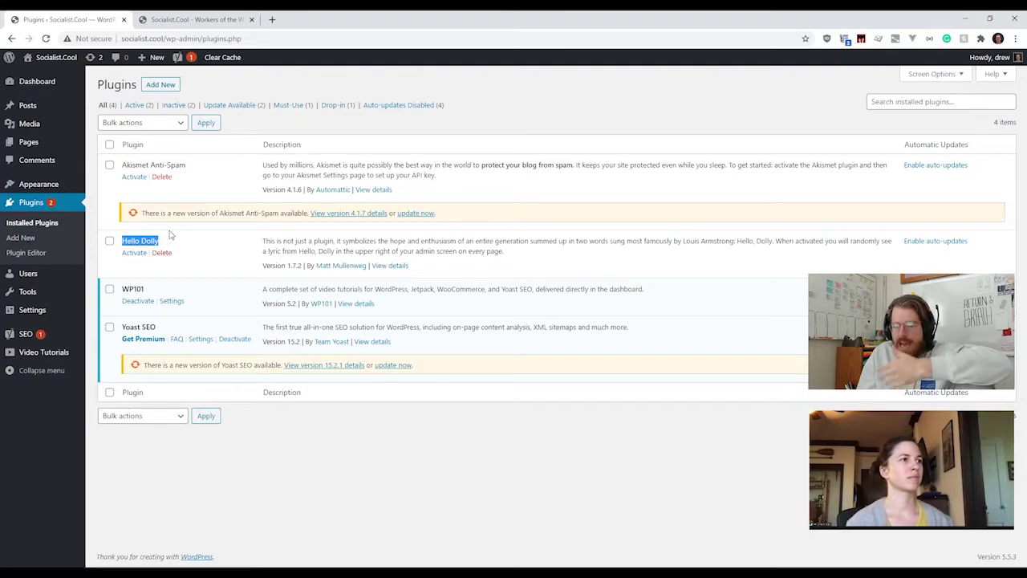
left_click(181, 265)
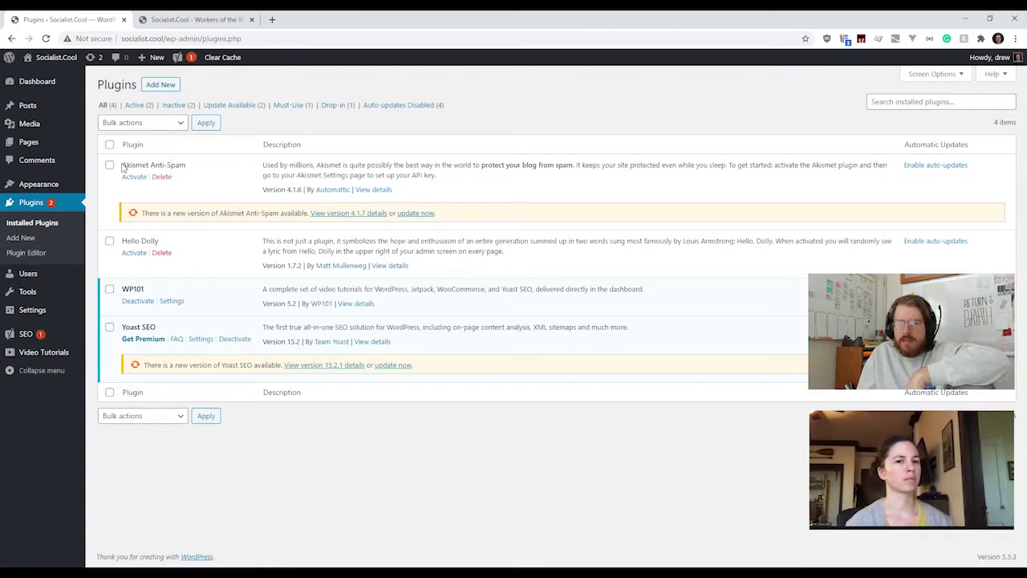
left_click_drag(123, 165, 191, 168)
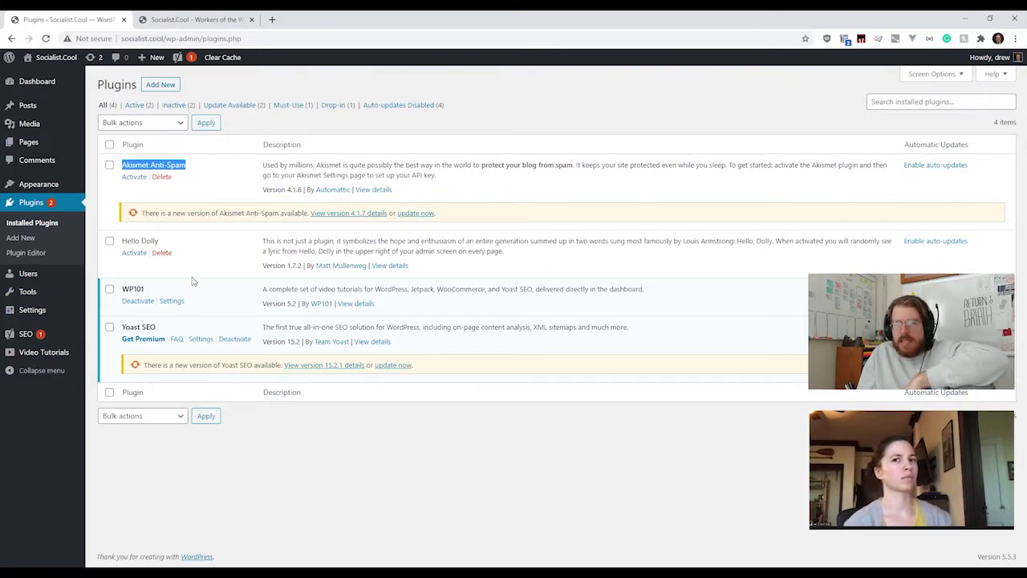
left_click(249, 204)
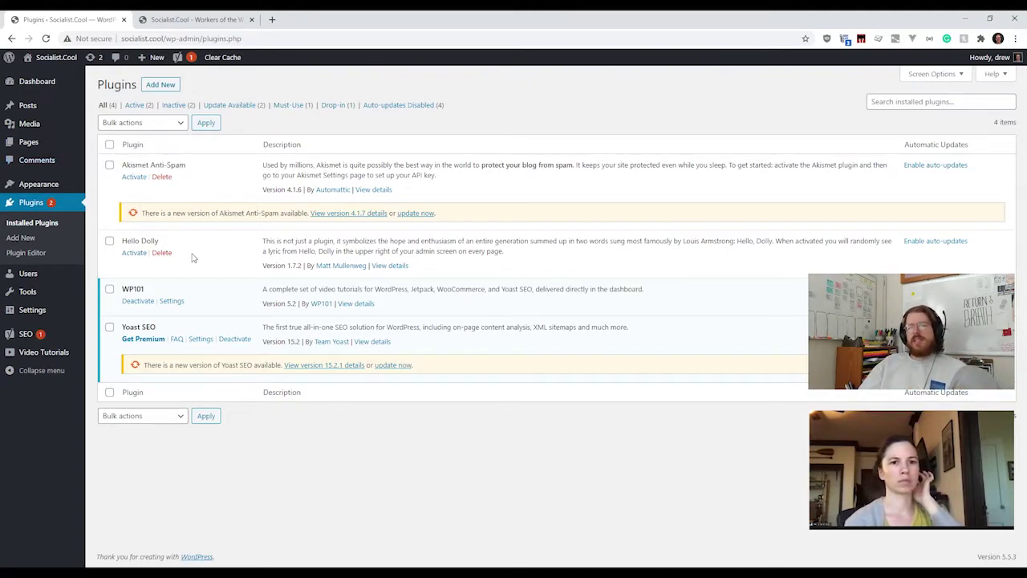
left_click_drag(102, 162, 748, 219)
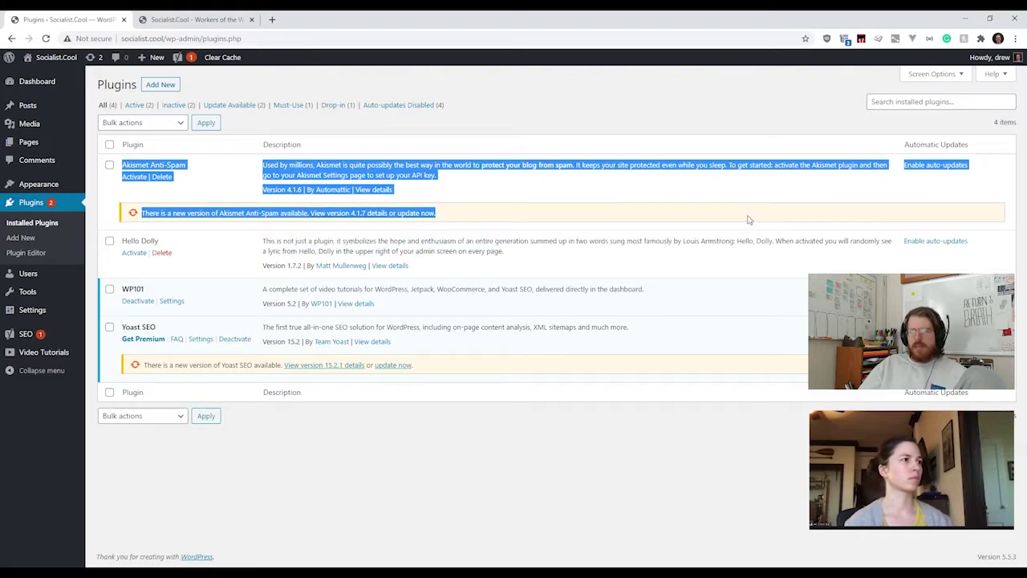
left_click(627, 184)
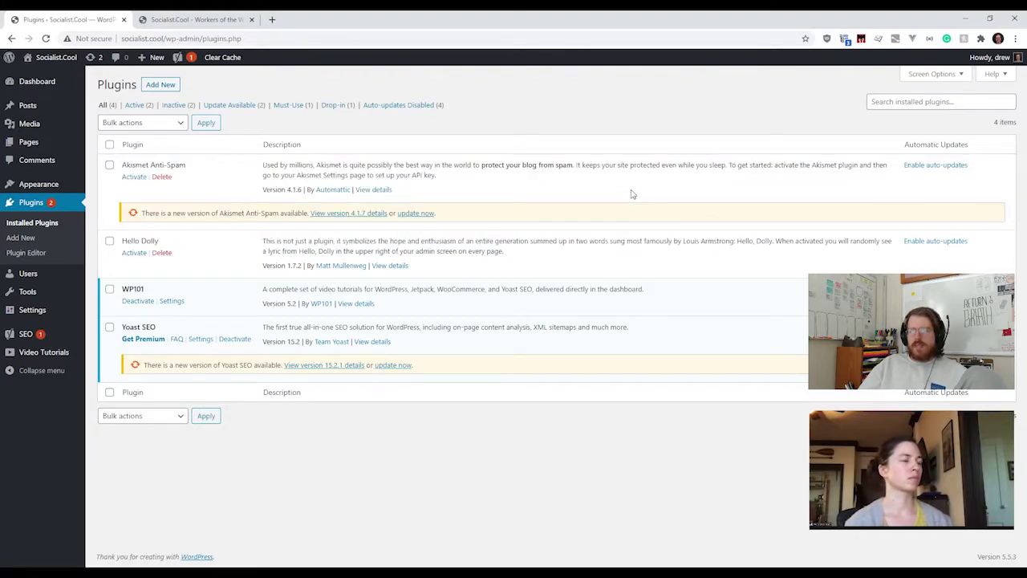
left_click_drag(127, 165, 198, 177)
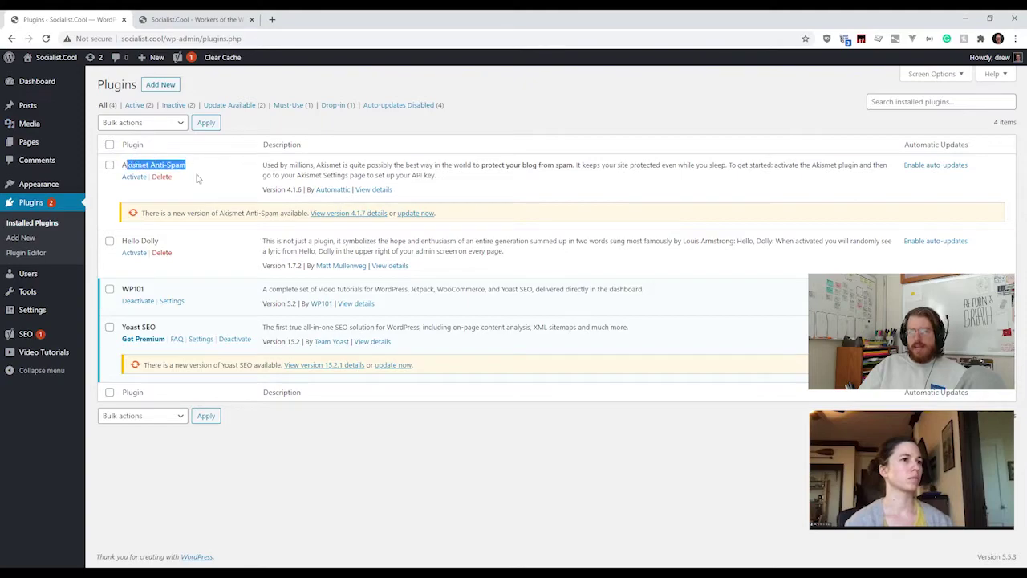
left_click(198, 180)
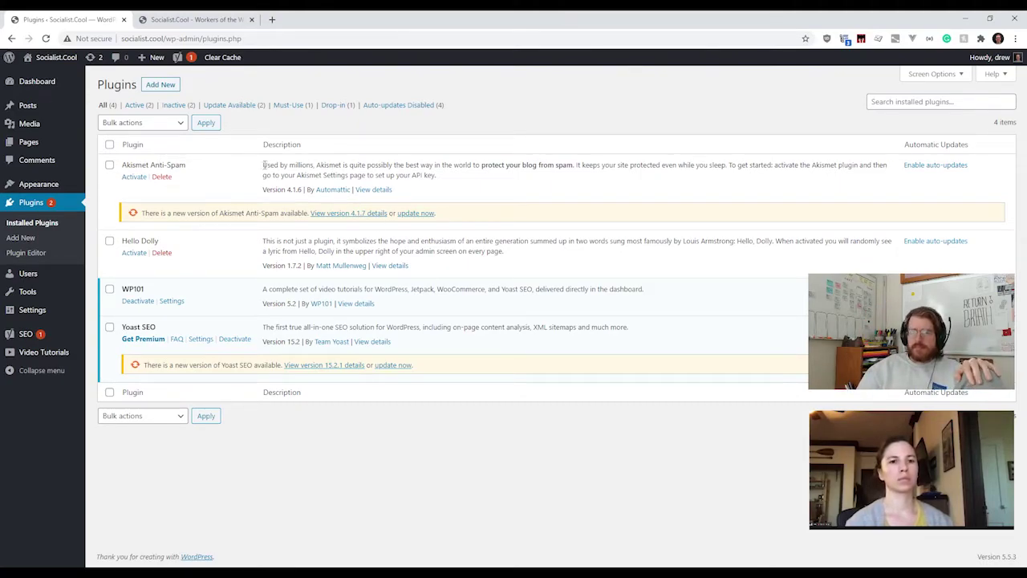
left_click_drag(264, 165, 447, 179)
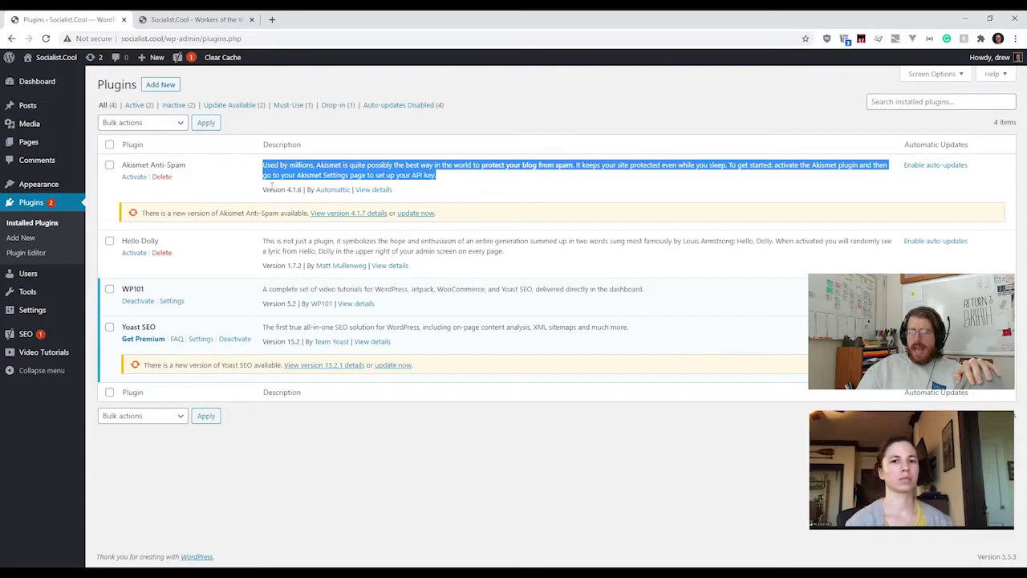
left_click_drag(261, 193, 353, 190)
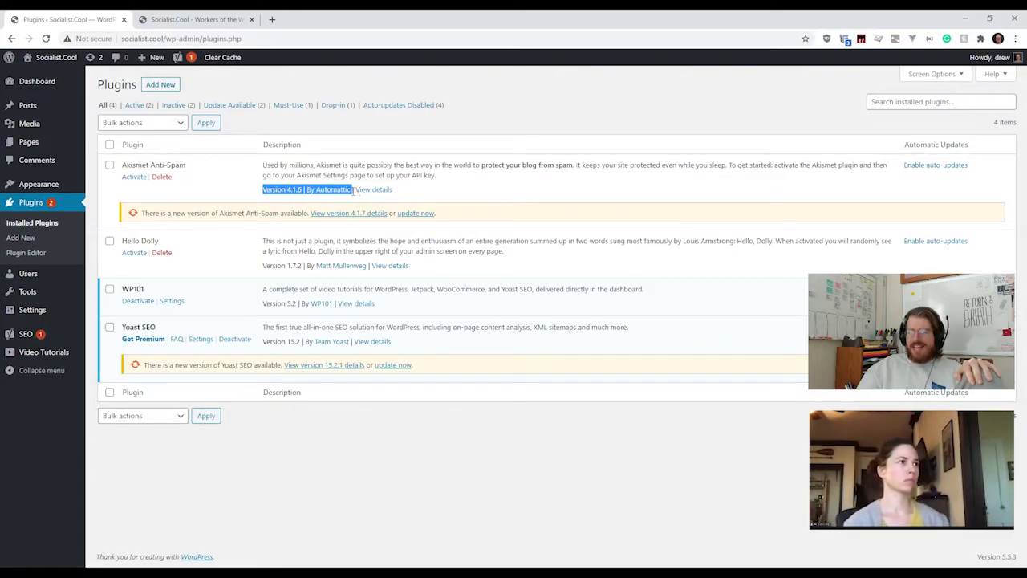
key("shift+Left")
key("shift+Left")
key("shift+Left")
key("shift+Left")
key("shift+Left")
key("shift+Left")
key("shift+Left")
key("shift+Left")
key("shift+Left")
key("shift+Left")
key("shift+Left")
key("shift+Left")
key("shift+Left")
key("shift+Left")
key("shift+Left")
key("shift+Left")
key("shift+Left")
key("shift+Left")
key("shift+Left")
key("shift+Left")
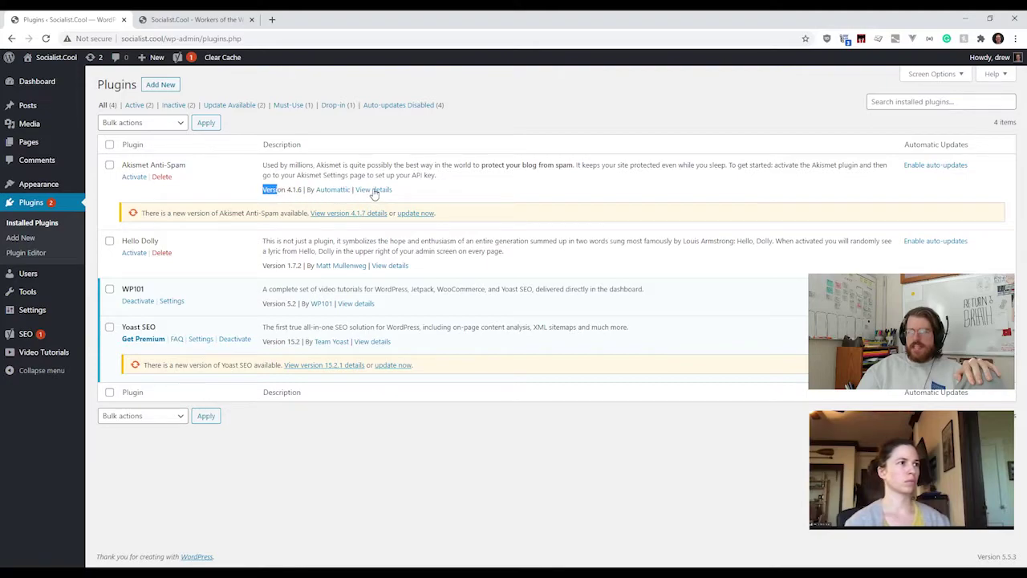
left_click(374, 190)
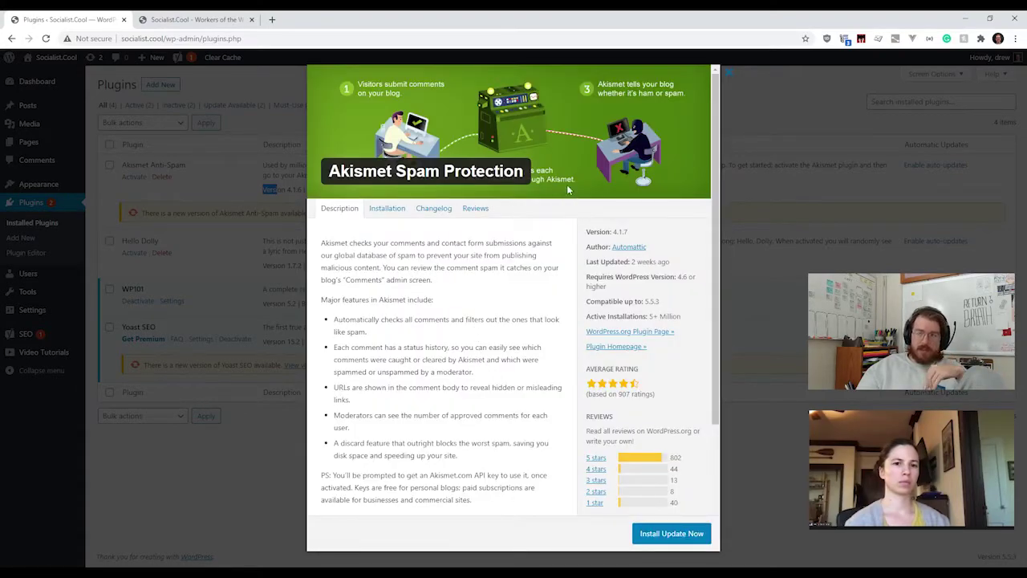
scroll(473, 342, "down", 2)
scroll(474, 343, "up", 4)
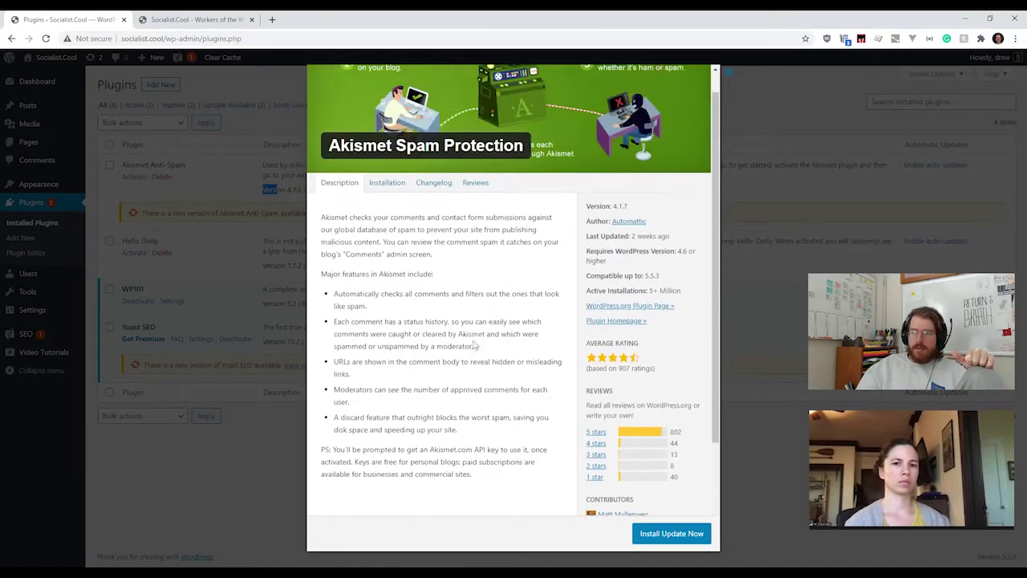
scroll(473, 343, "down", 4)
scroll(474, 343, "up", 2)
scroll(474, 343, "up", 1)
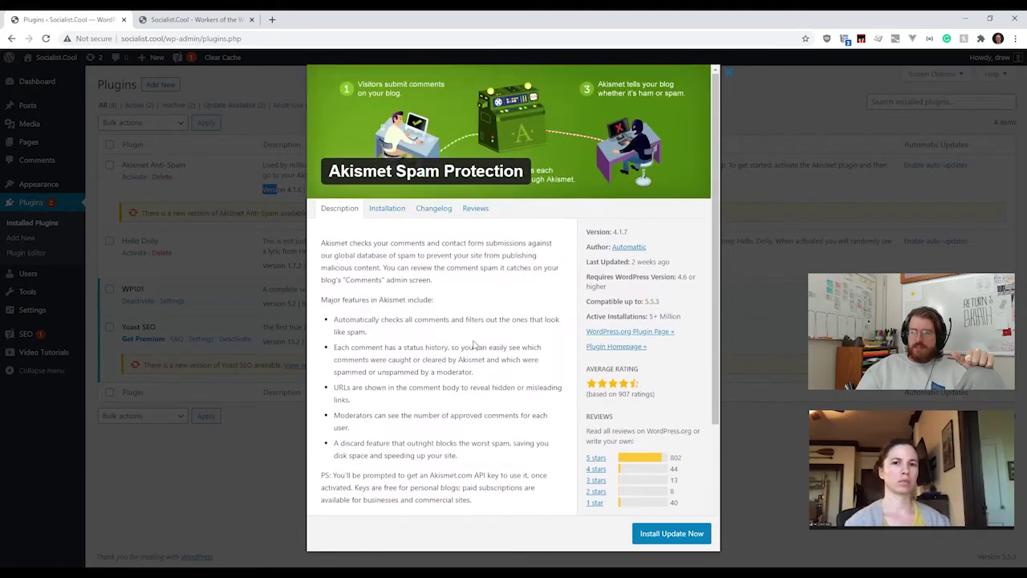
scroll(473, 344, "down", 1)
scroll(474, 344, "up", 1)
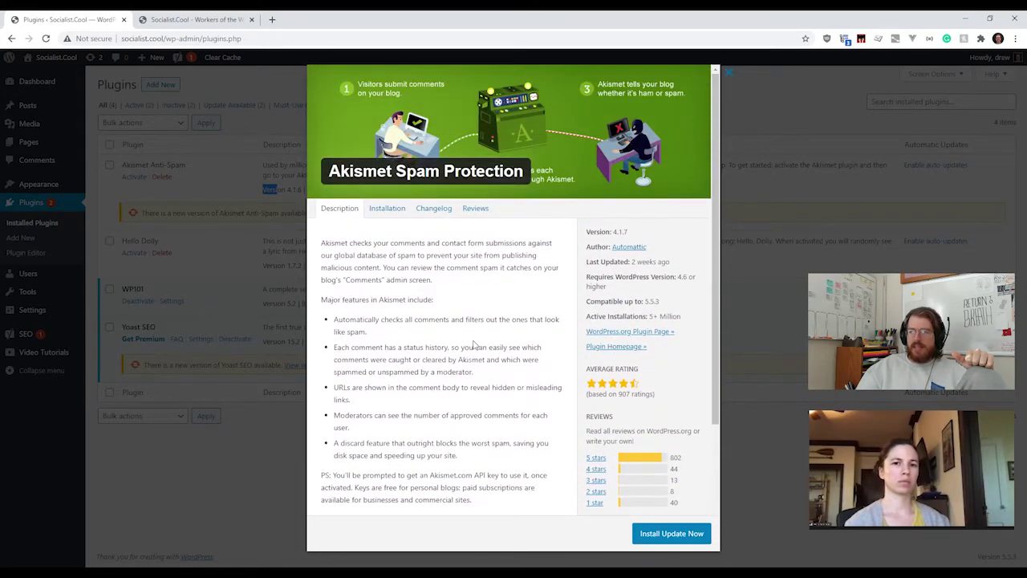
scroll(473, 343, "down", 3)
scroll(473, 344, "up", 3)
scroll(473, 344, "down", 1)
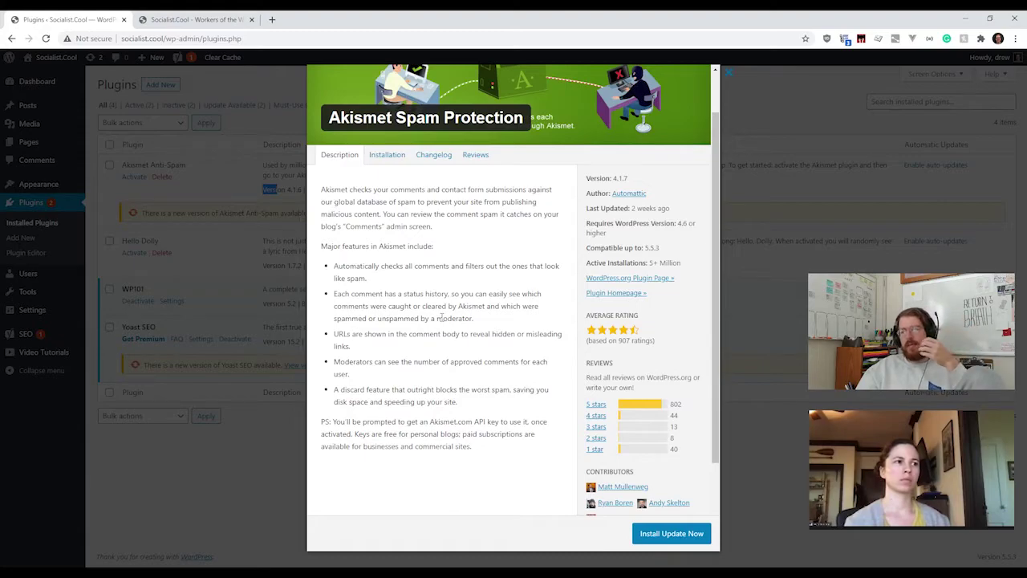
left_click_drag(333, 202, 436, 447)
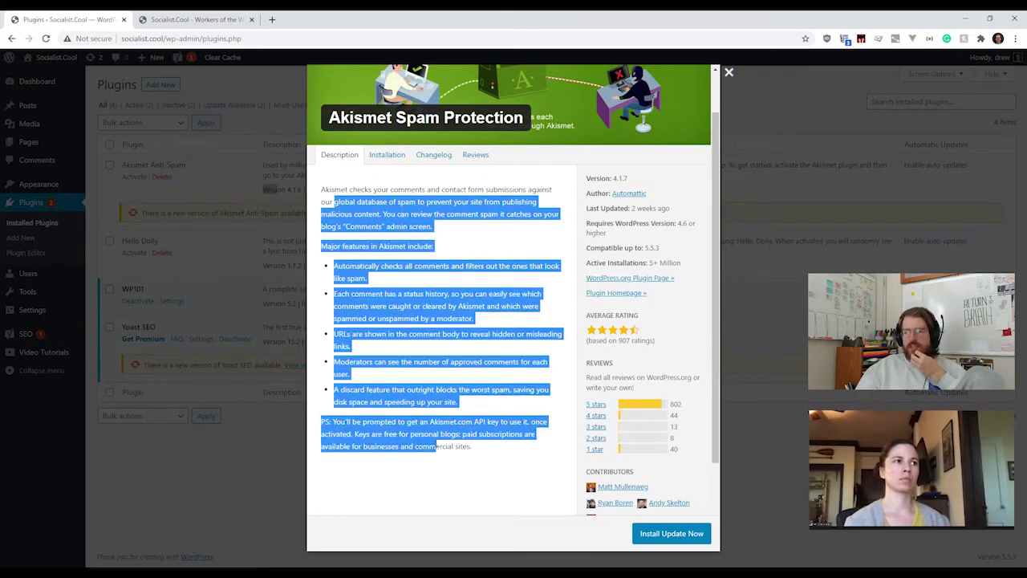
left_click(435, 447)
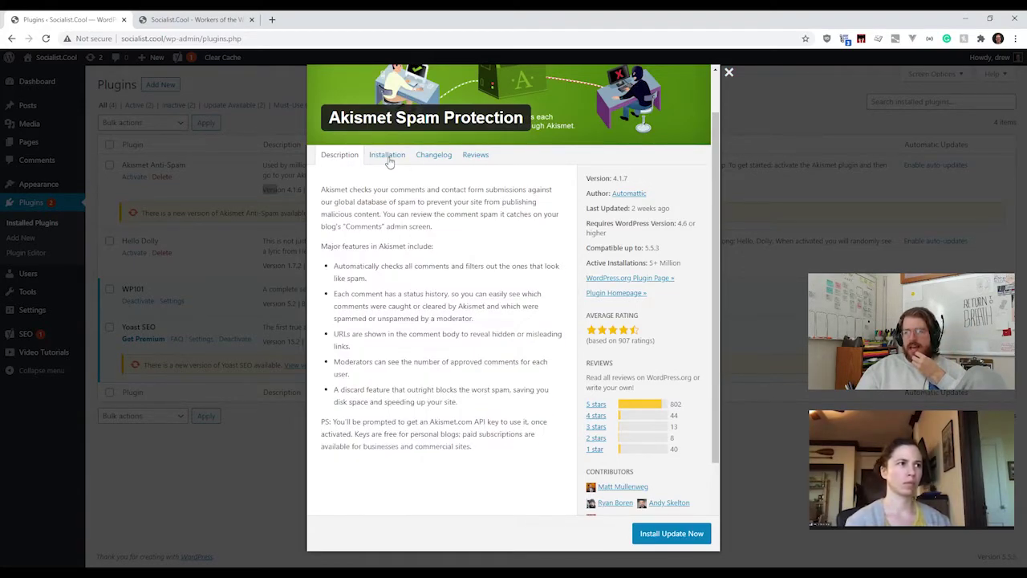
left_click(387, 157)
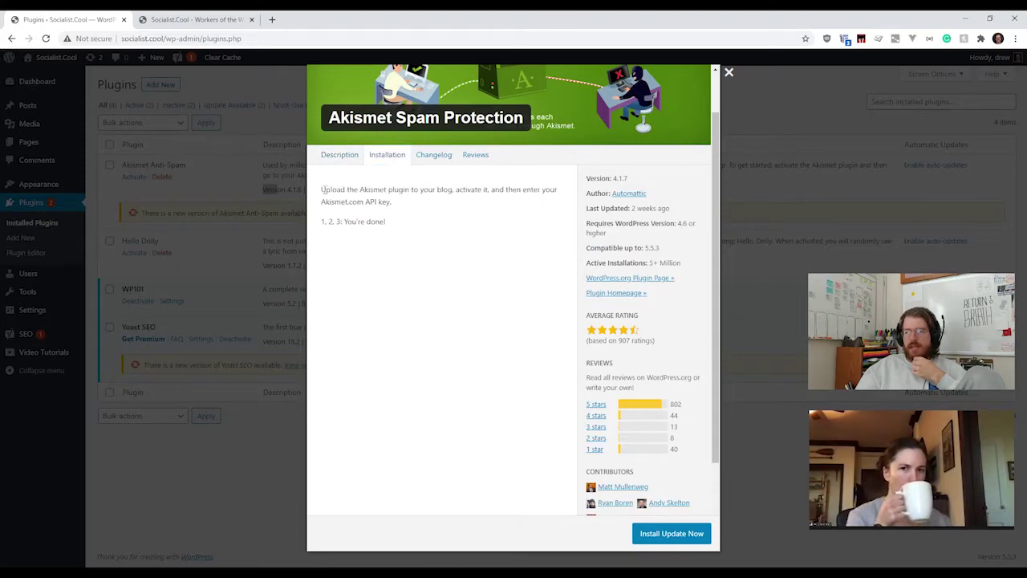
left_click_drag(325, 189, 428, 227)
left_click(425, 227)
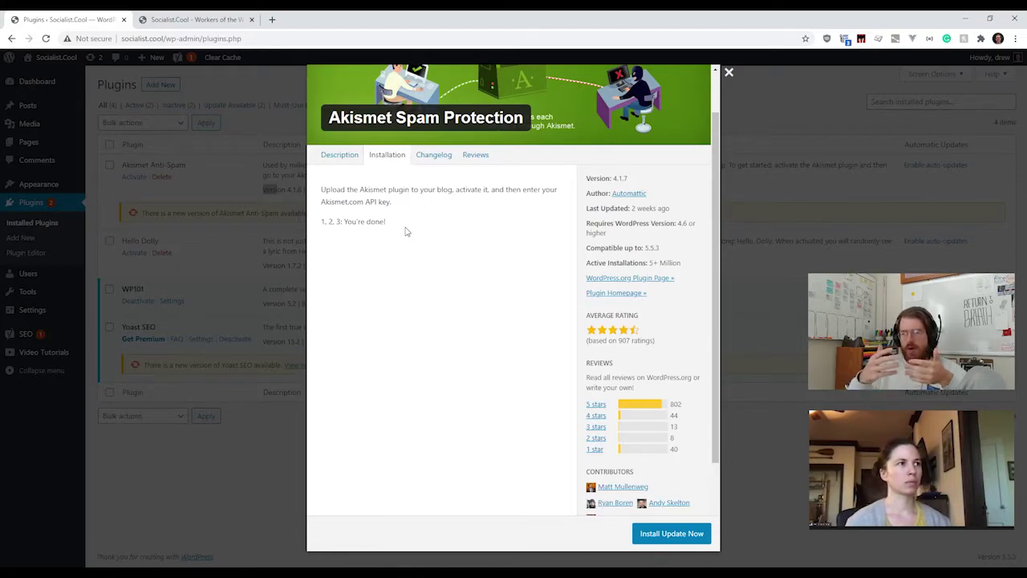
left_click(431, 157)
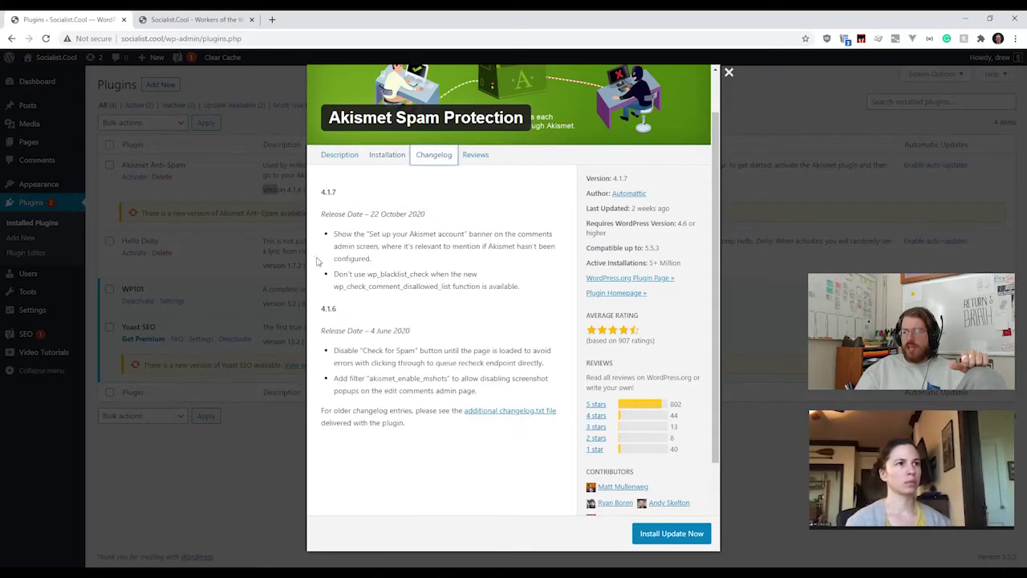
left_click(439, 180)
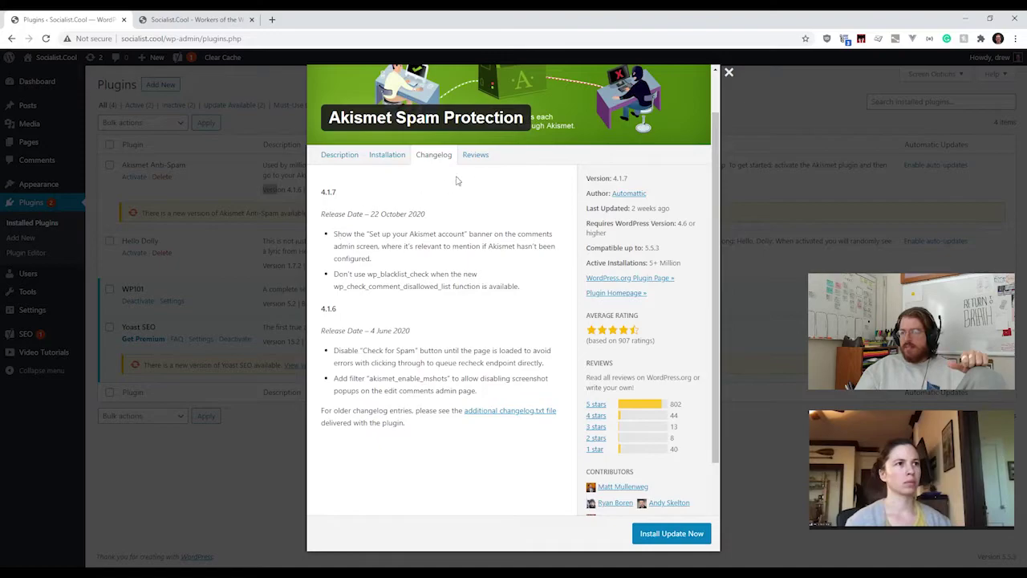
left_click_drag(334, 234, 403, 259)
left_click(362, 251)
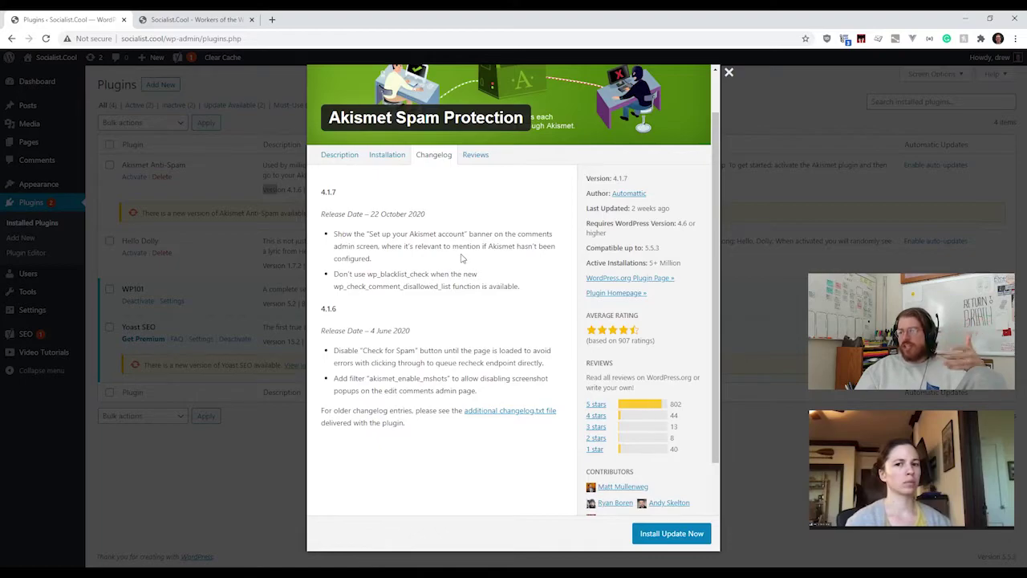
scroll(470, 264, "up", 1)
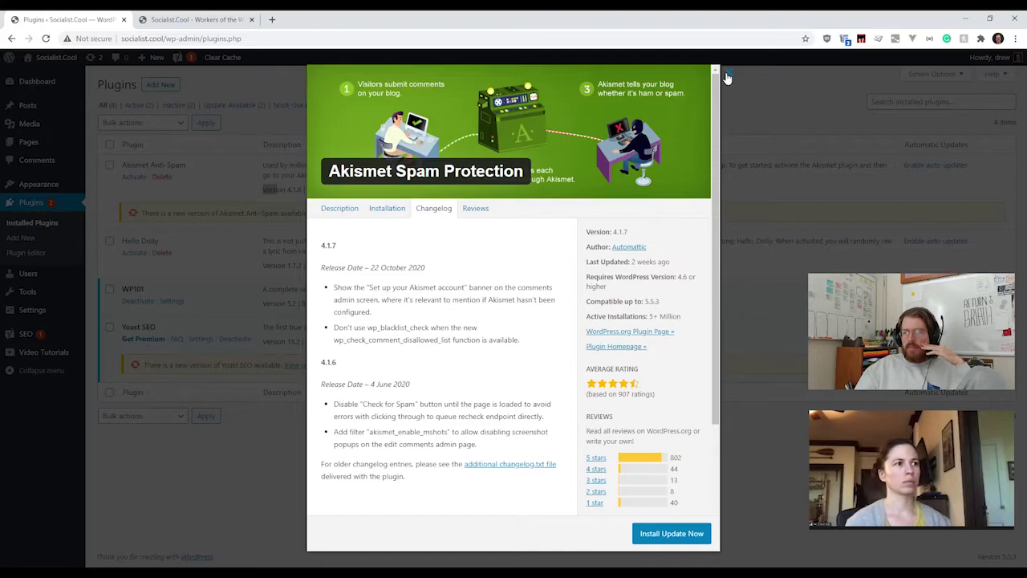
left_click(476, 208)
scroll(508, 332, "down", 3)
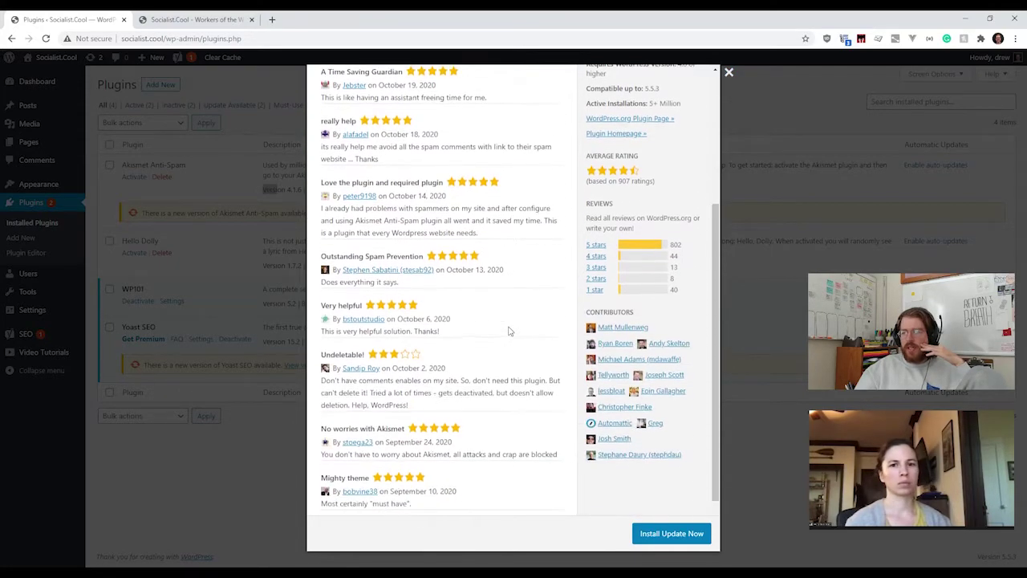
scroll(492, 300, "up", 3)
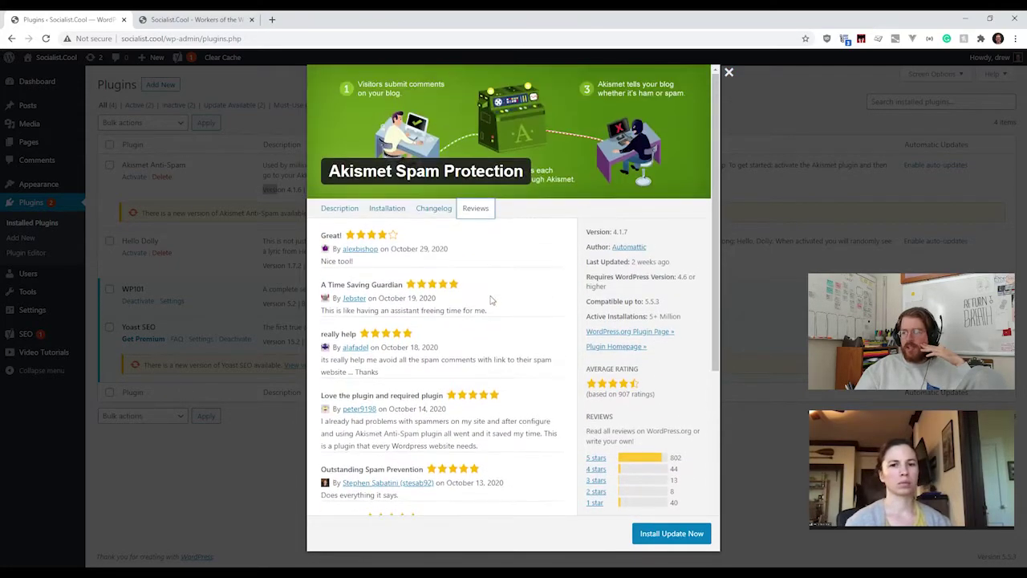
left_click(728, 72)
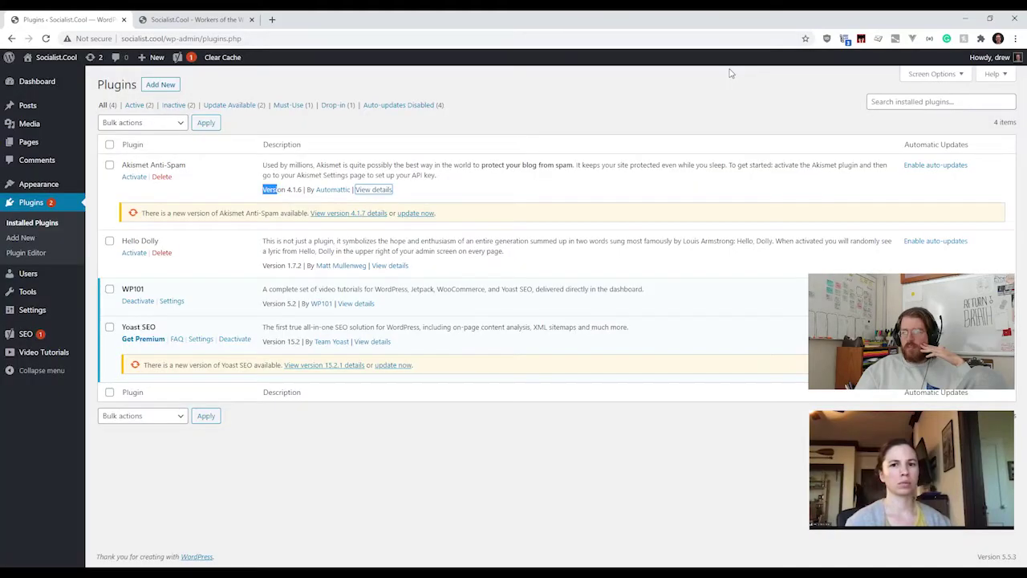
left_click(472, 190)
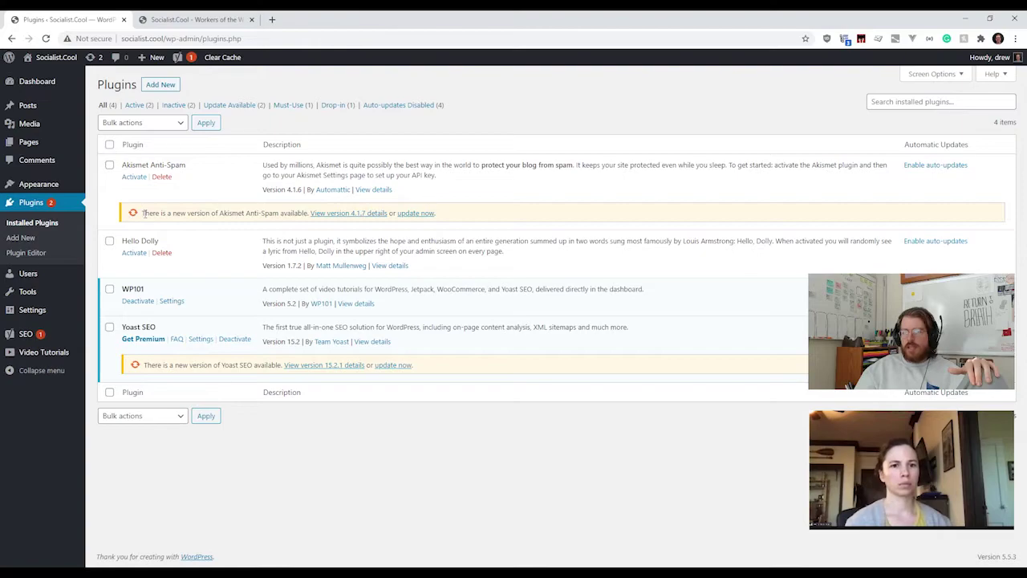
Step: Review the Akismet 4.1.7 details, then update Akismet Anti-Spam from 4.1.6 to 4.1.7
left_click_drag(144, 213, 309, 224)
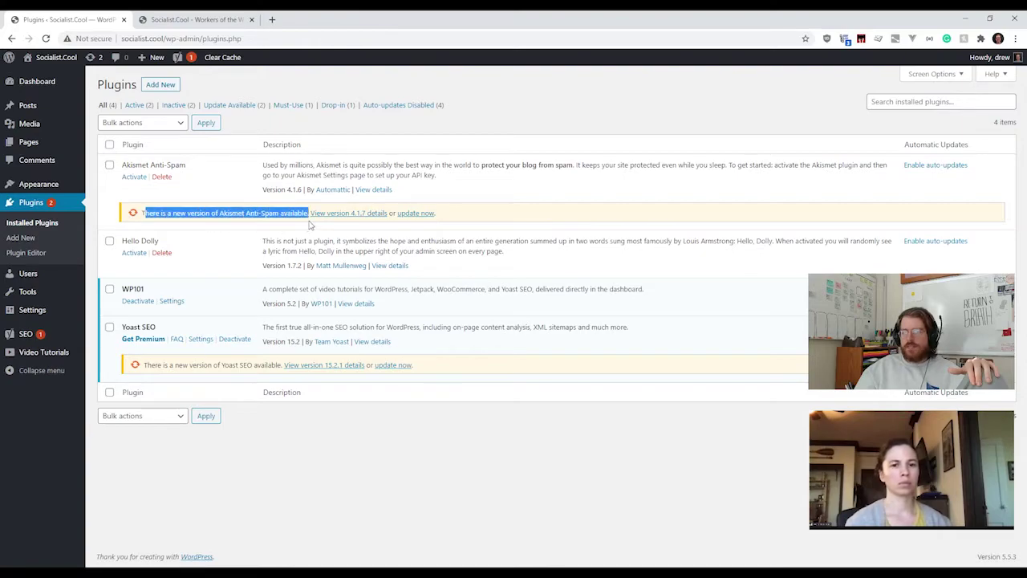
left_click(304, 215)
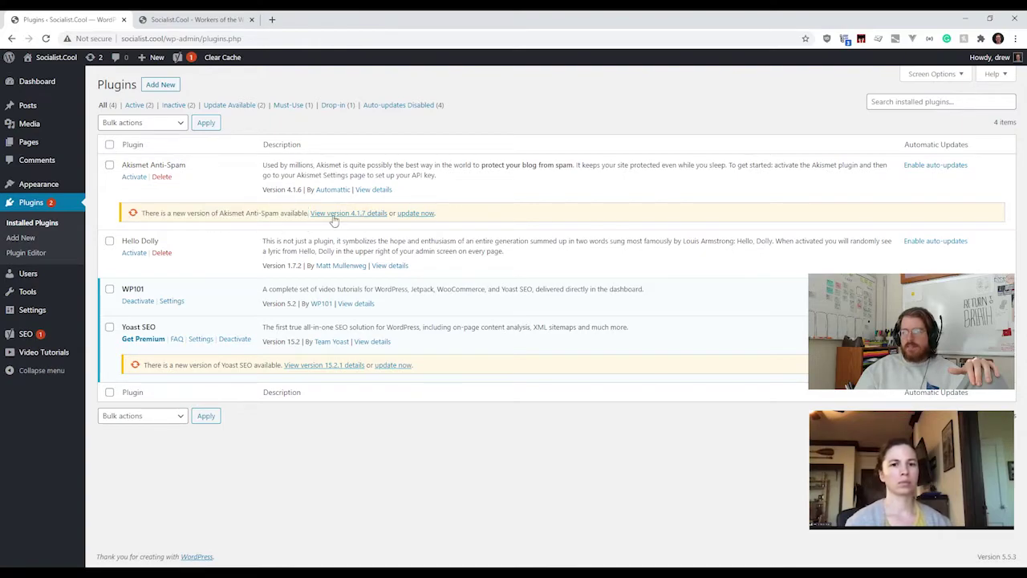
left_click(334, 219)
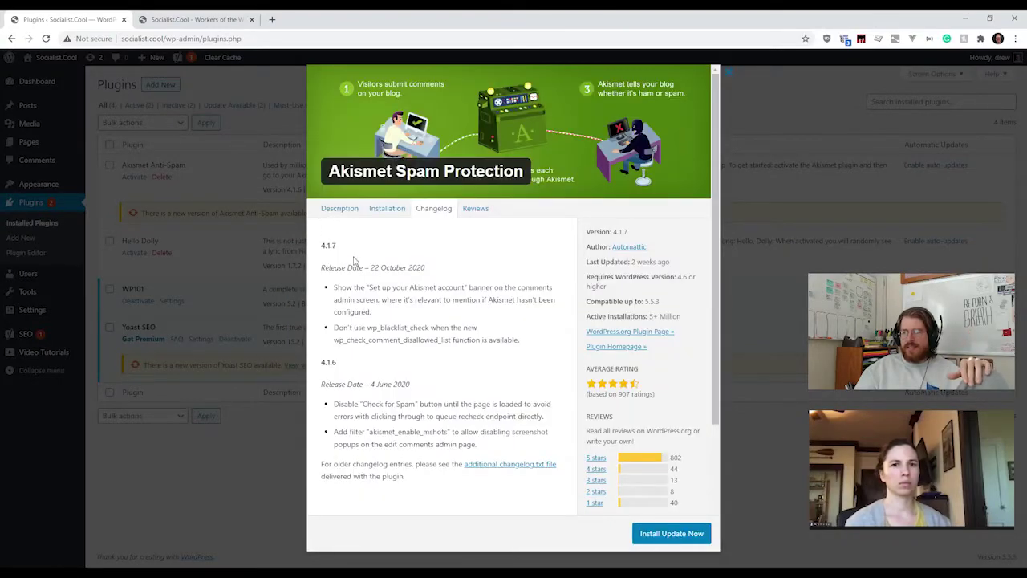
left_click(732, 76)
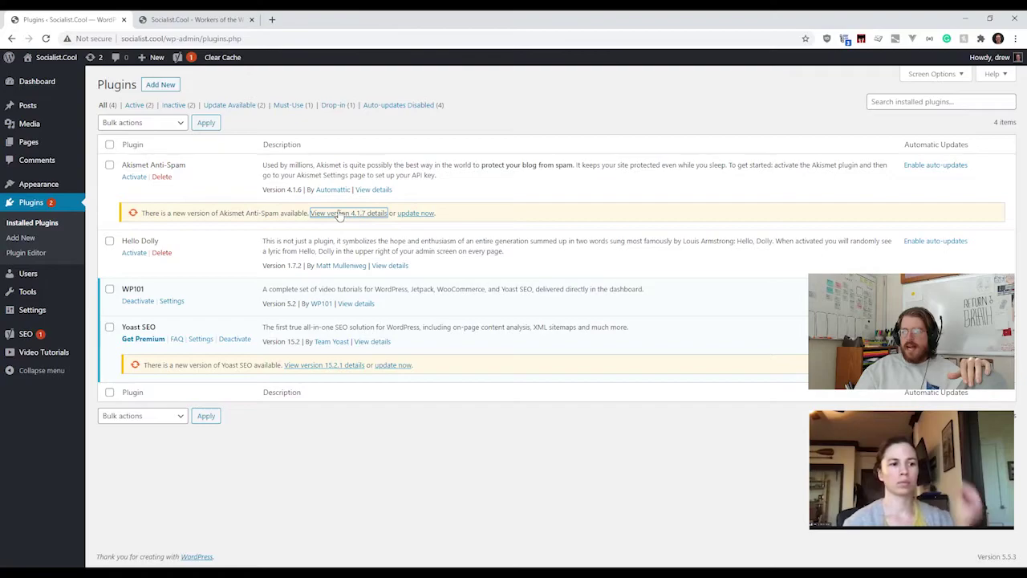
left_click(415, 214)
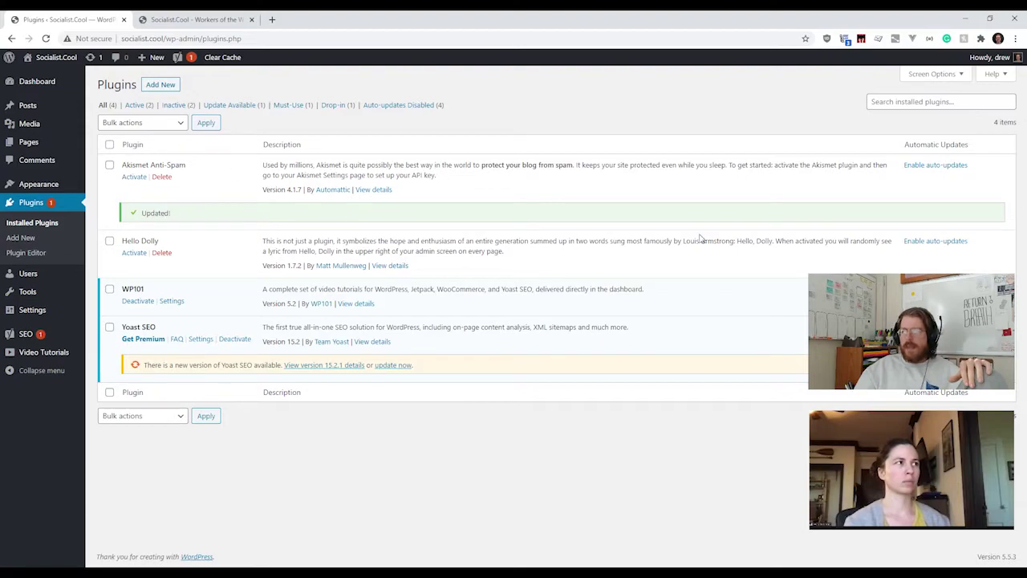
Step: Enable auto-updates for Akismet Anti-Spam 4.1.7 in the Installed Plugins list
left_click(929, 166)
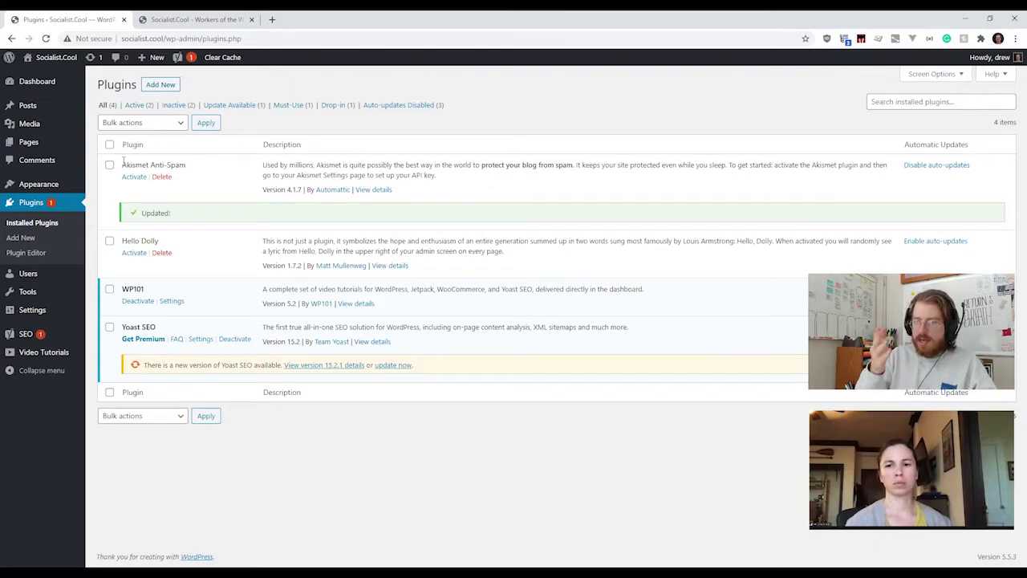
left_click_drag(122, 164, 190, 167)
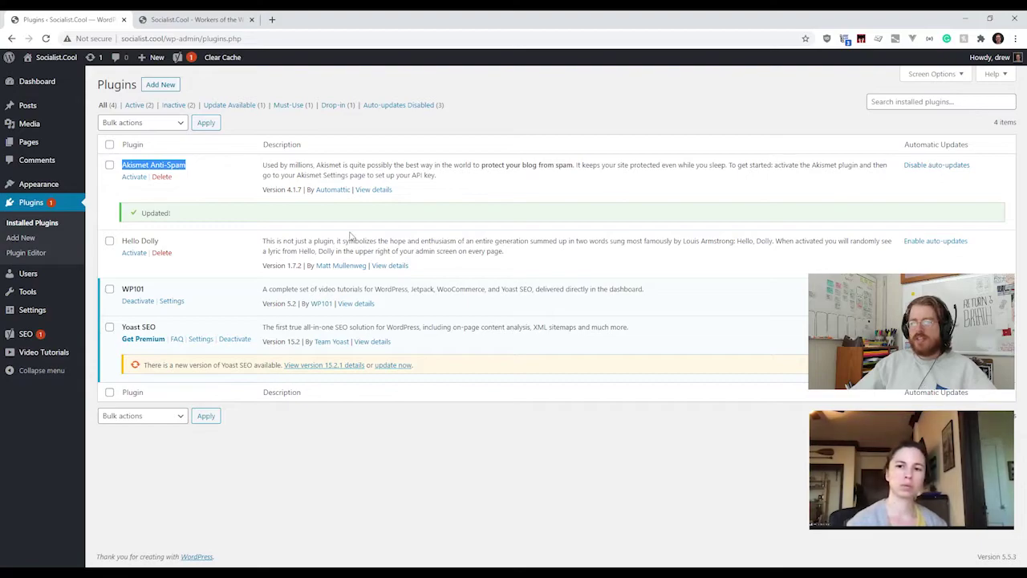
left_click(186, 258)
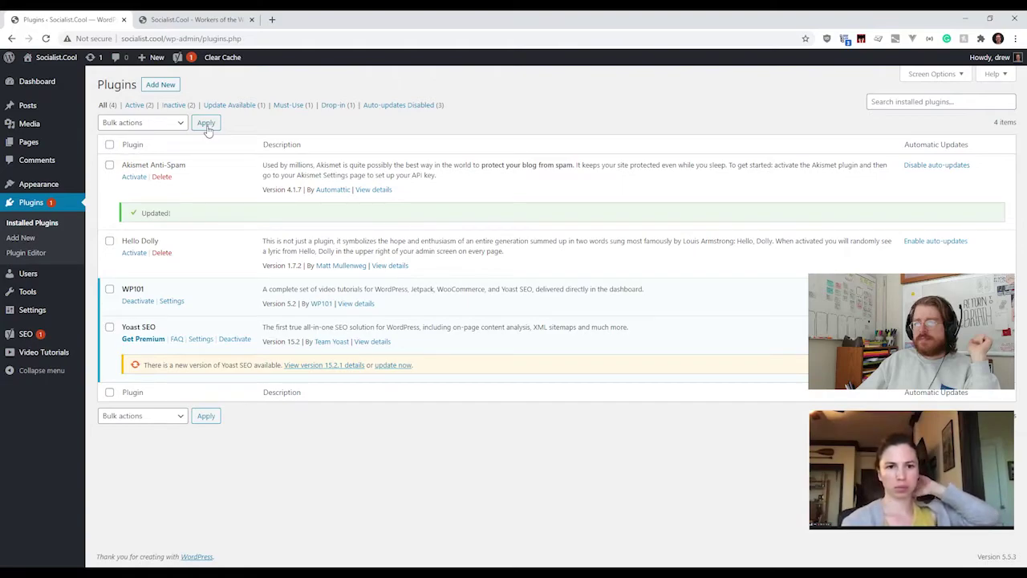
Step: On the Add Plugins page, search the plugin directory for 'membership'
left_click(159, 86)
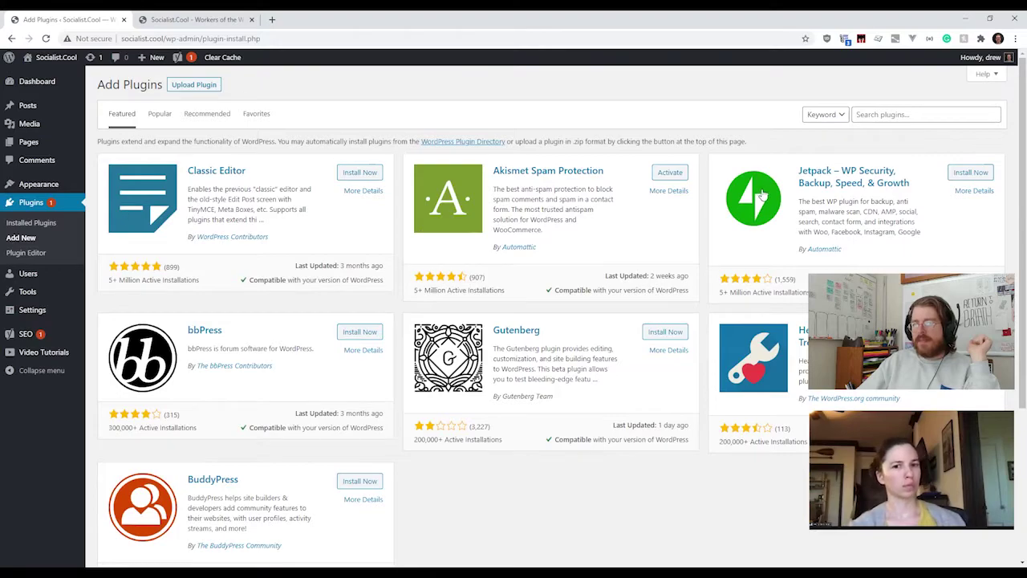
left_click(922, 114)
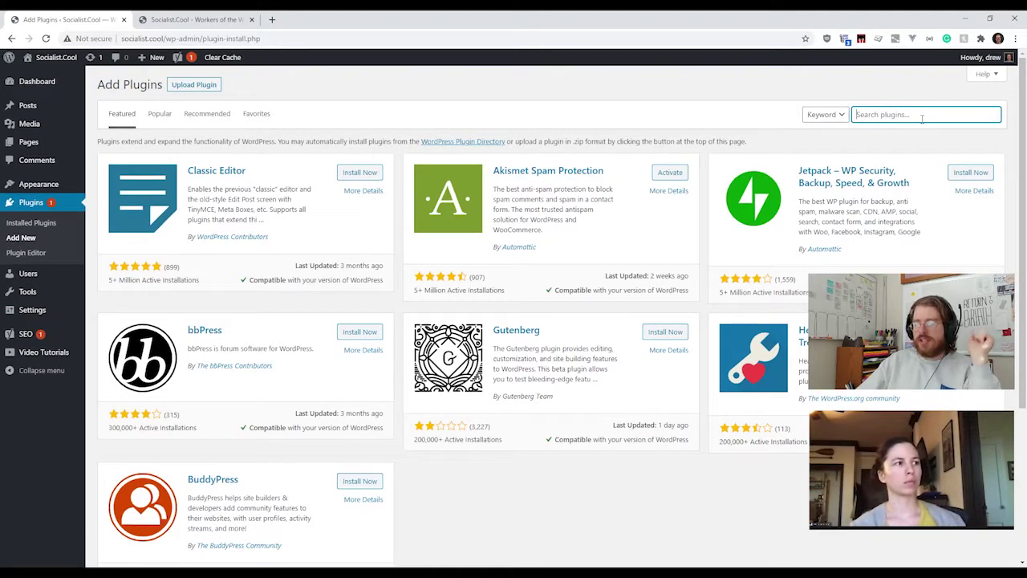
type("membersh")
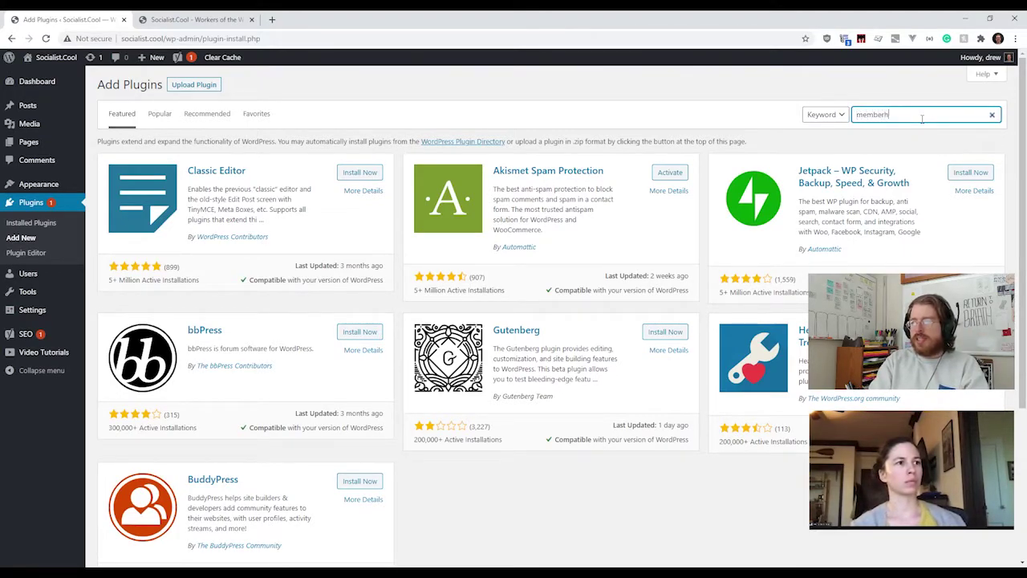
type("ip")
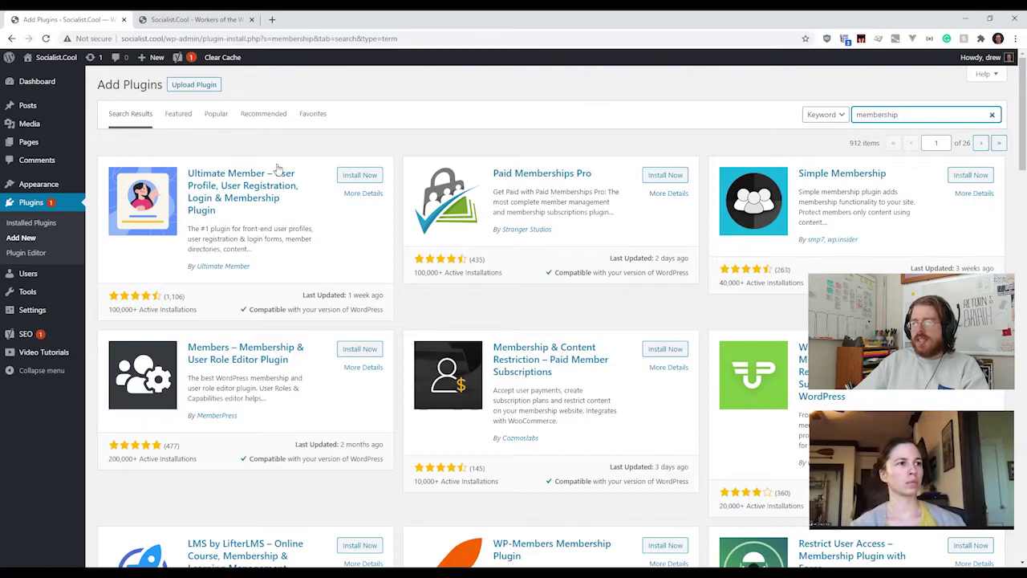
left_click(666, 199)
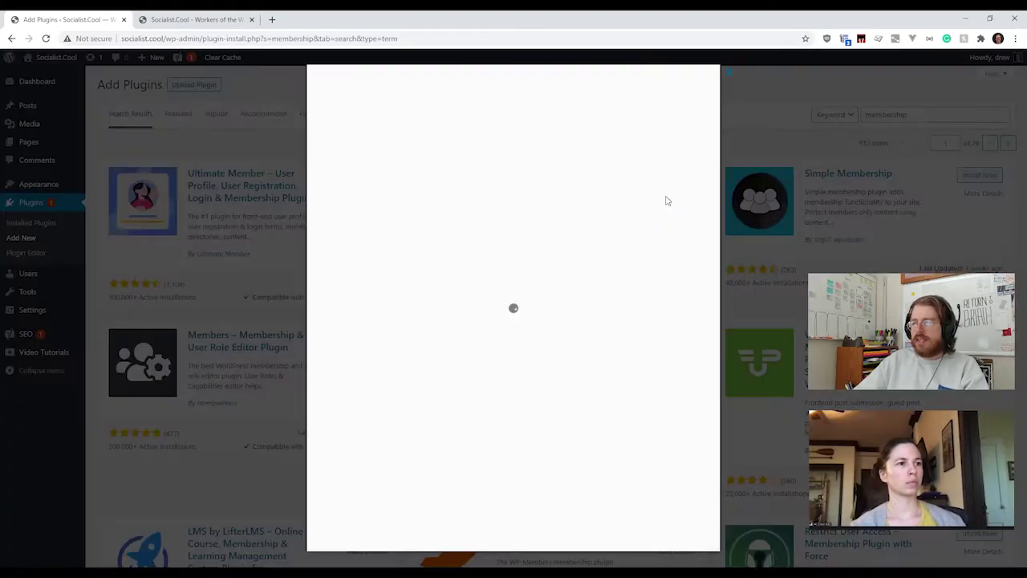
scroll(426, 255, "down", 1)
scroll(425, 255, "down", 6)
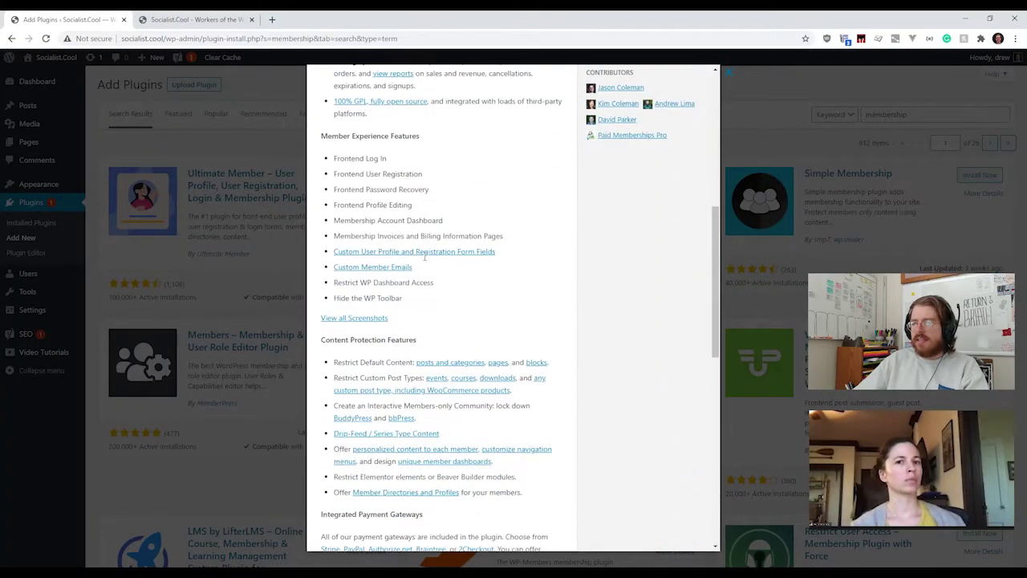
scroll(429, 261, "up", 5)
scroll(427, 261, "up", 2)
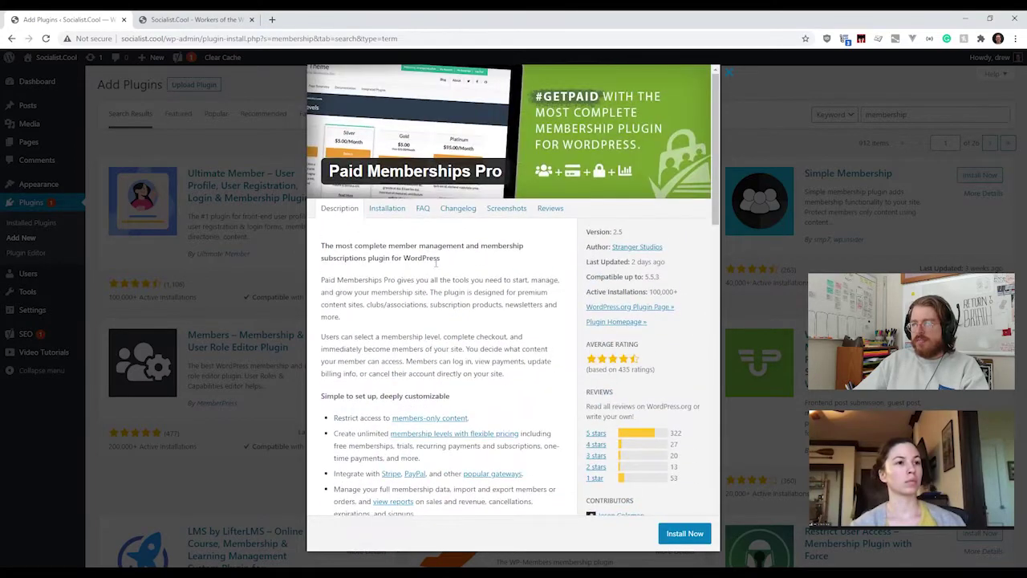
left_click(270, 273)
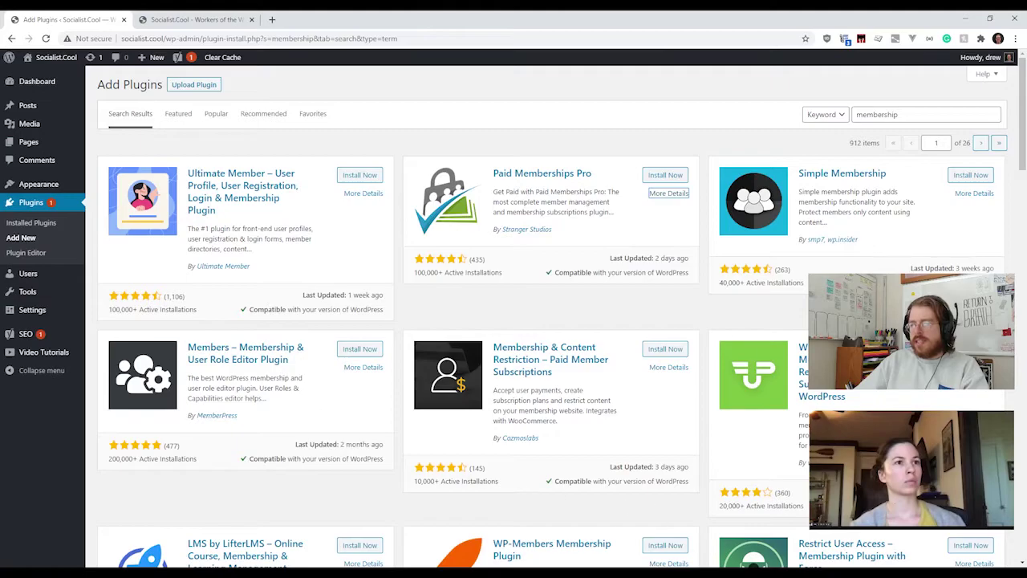
scroll(283, 386, "down", 1)
scroll(282, 386, "down", 8)
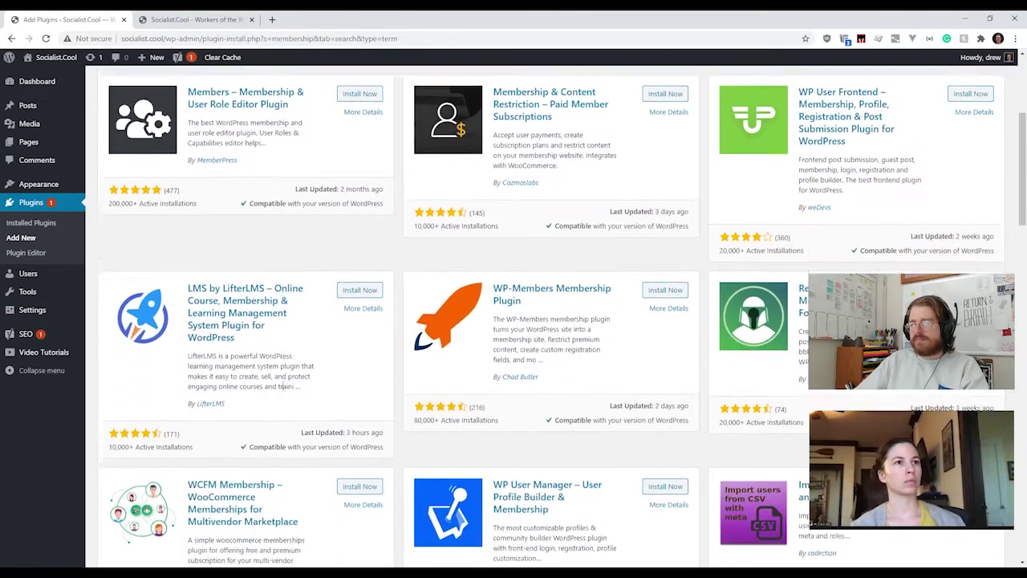
scroll(282, 391, "up", 8)
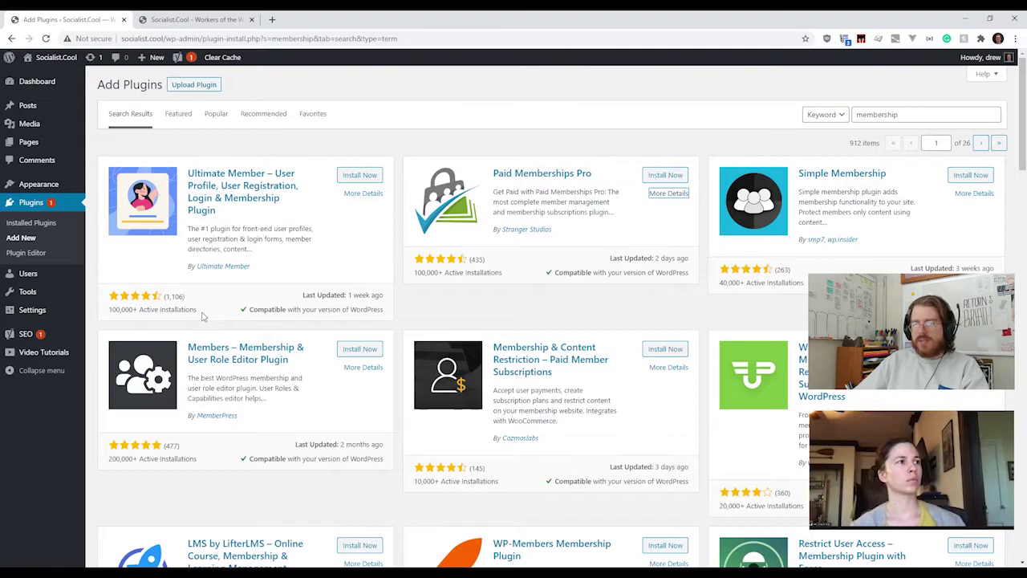
left_click_drag(203, 316, 383, 315)
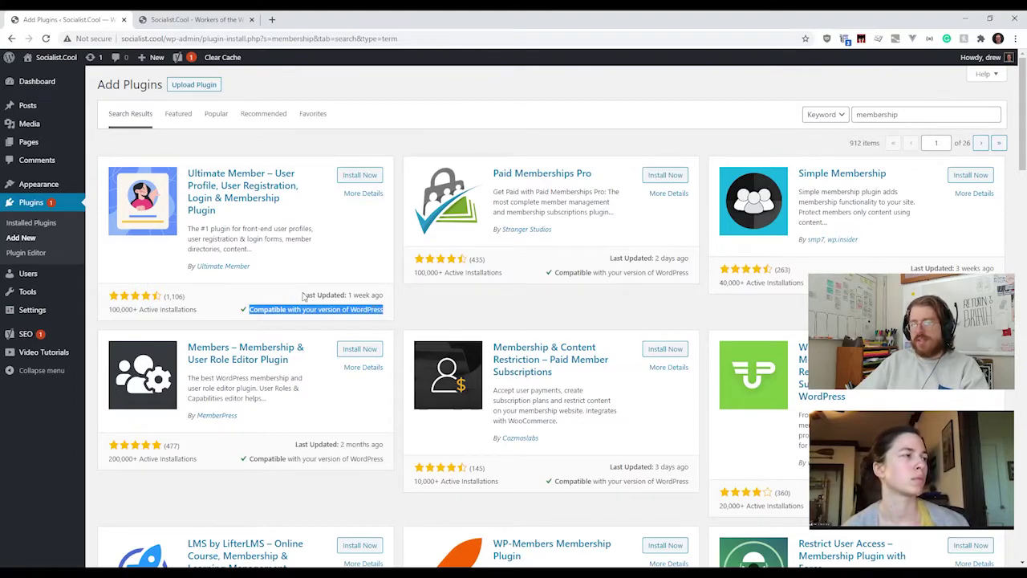
left_click_drag(303, 295, 382, 295)
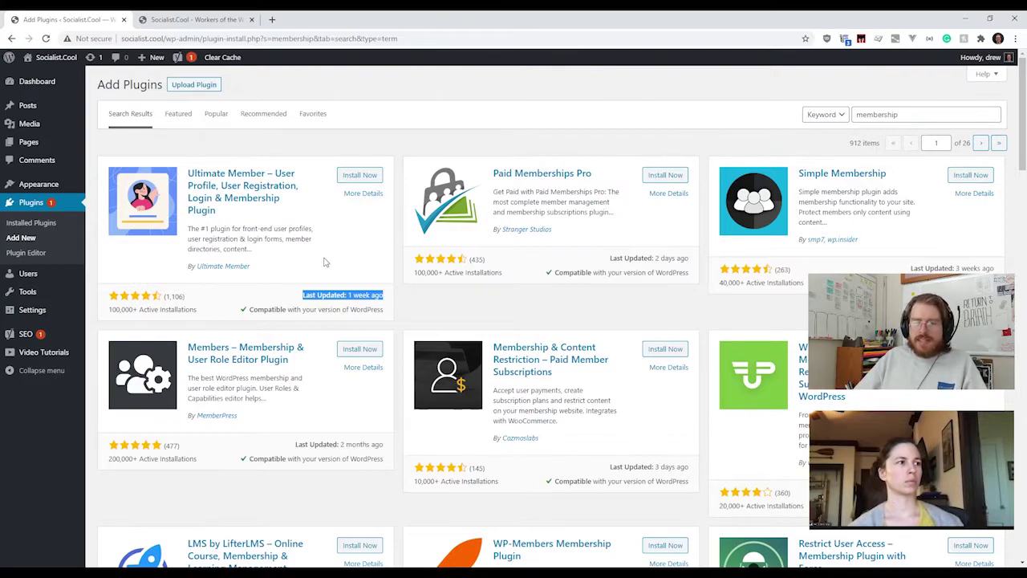
left_click(326, 230)
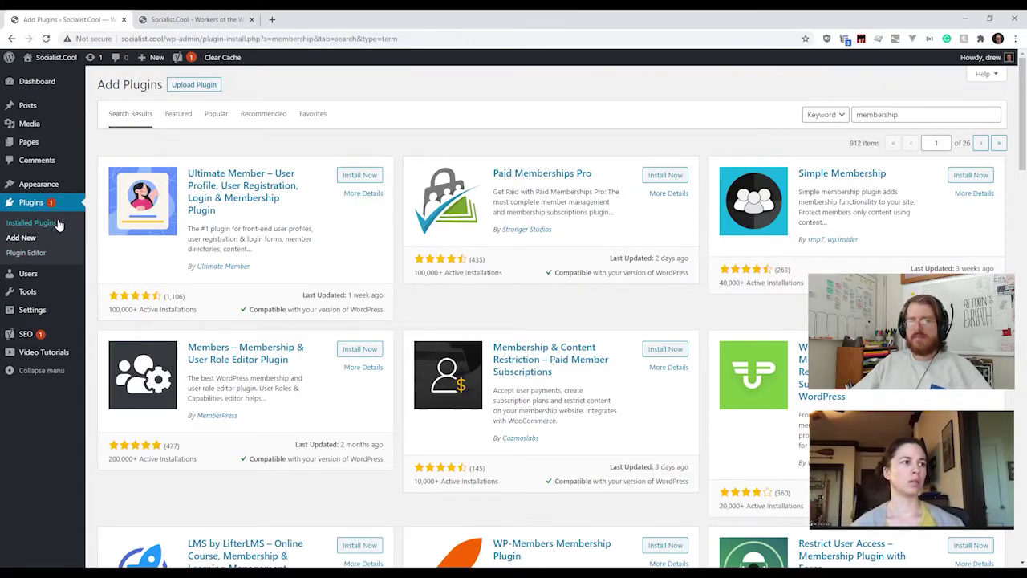
left_click(58, 224)
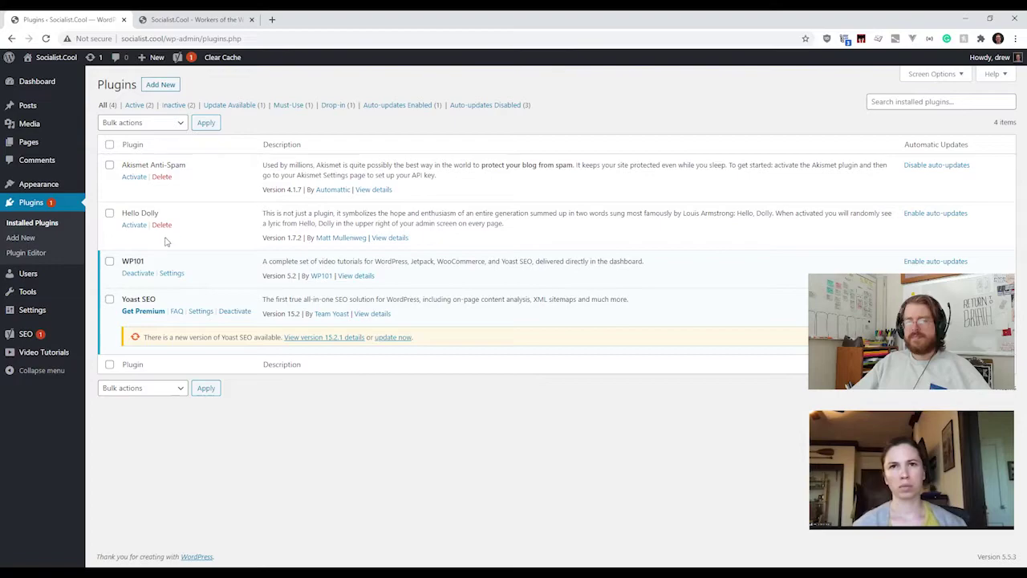
Step: Go to Users > Add New to bring up the empty Add New User form
mouse_move(50, 278)
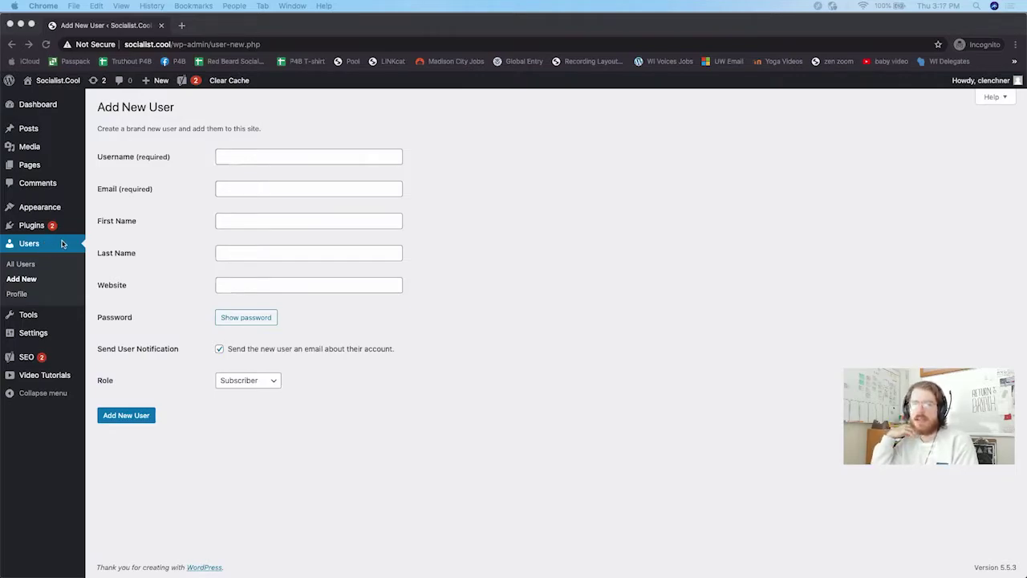
Step: Fill in the new user's username and email address on the Add New User form
left_click(253, 159)
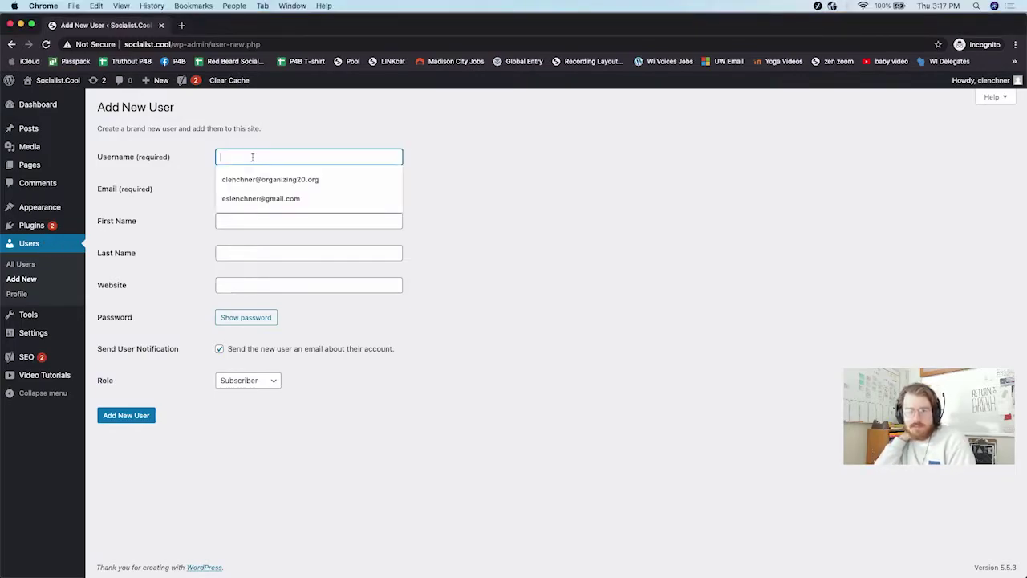
key("Escape")
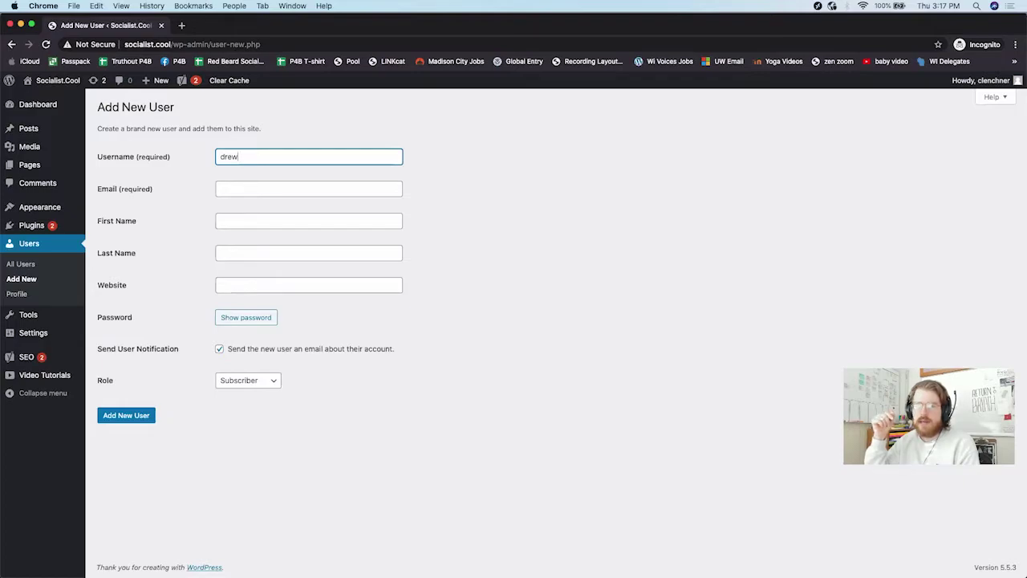
left_click(309, 188)
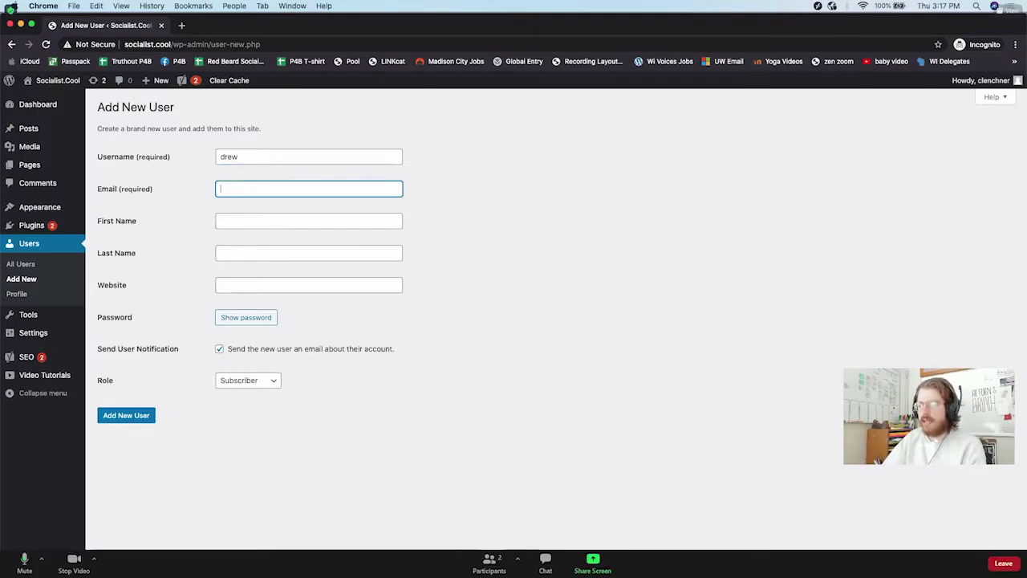
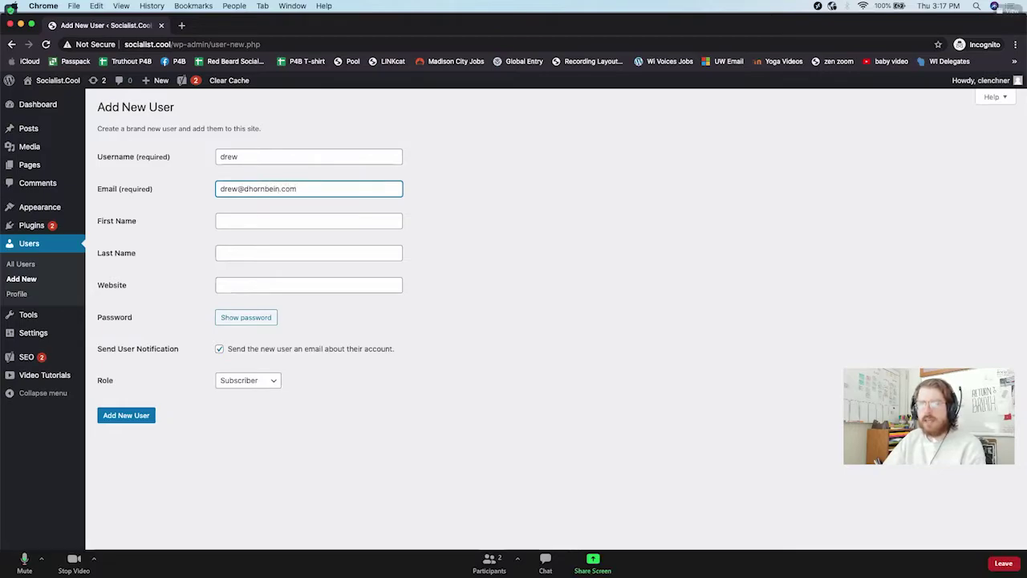
left_click(309, 221)
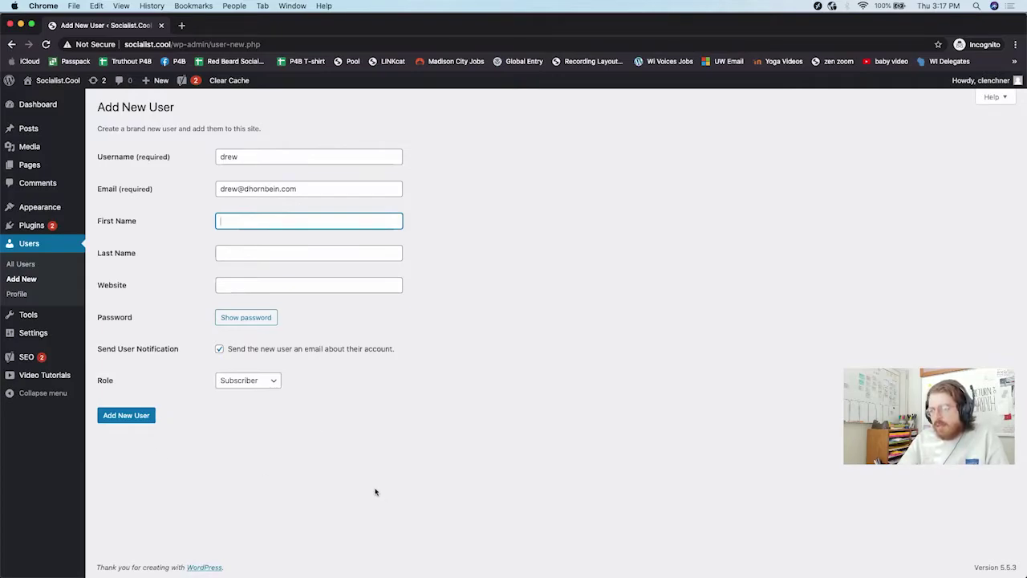
left_click(264, 387)
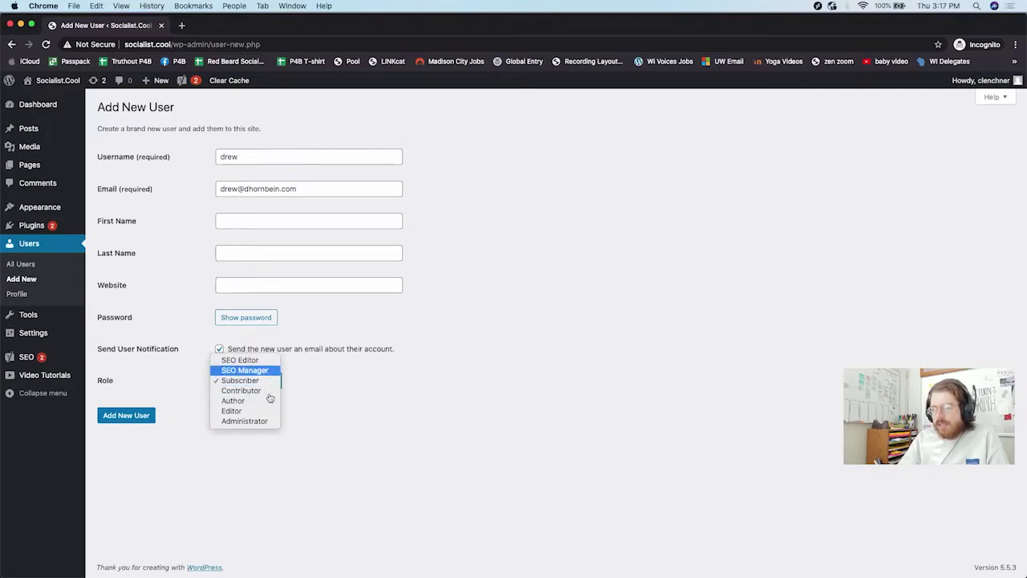
Step: Change the new user's role from Subscriber to Administrator
left_click(261, 421)
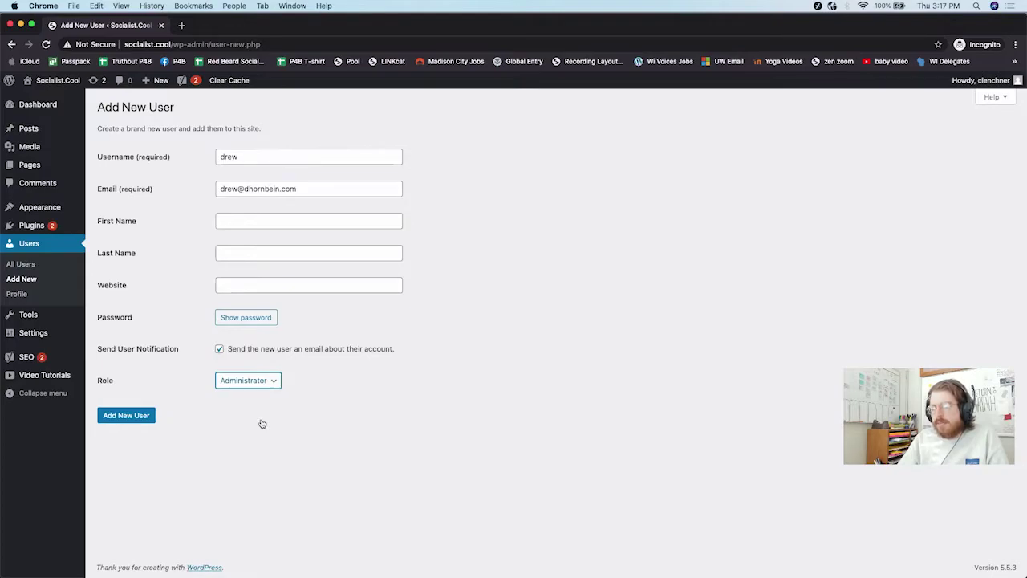
left_click(259, 385)
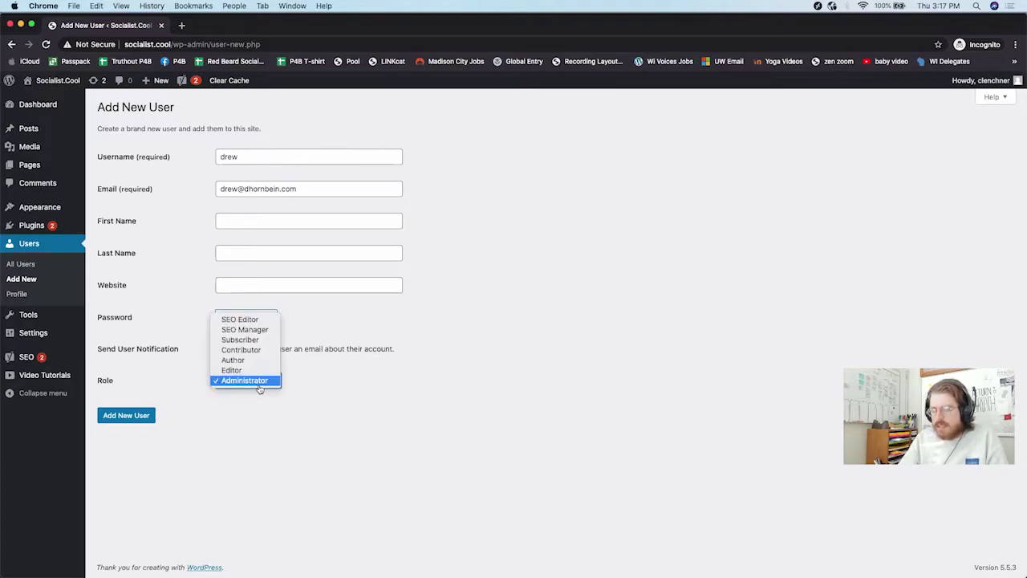
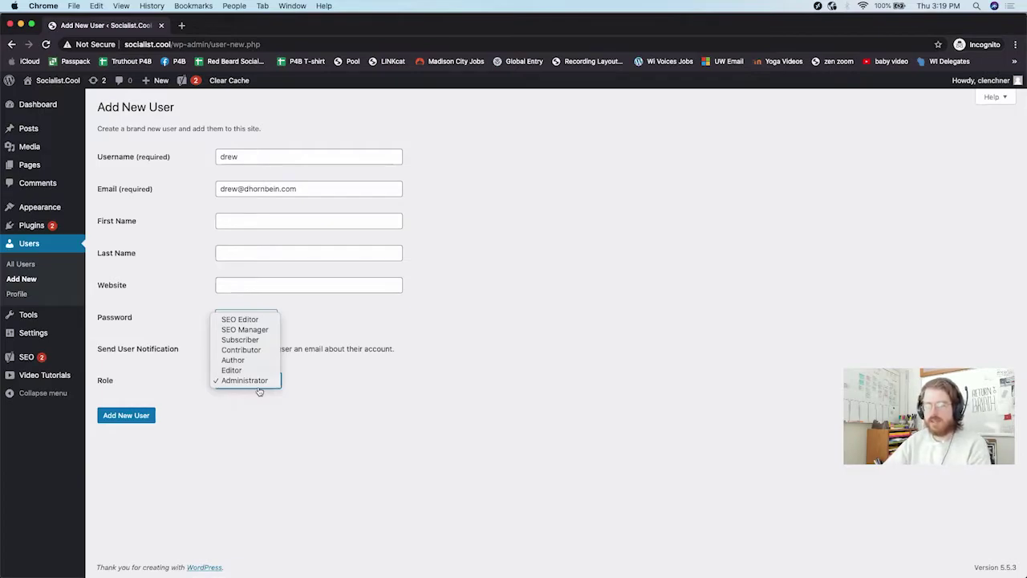
Step: Keep the Administrator role and add the new user account
left_click(241, 437)
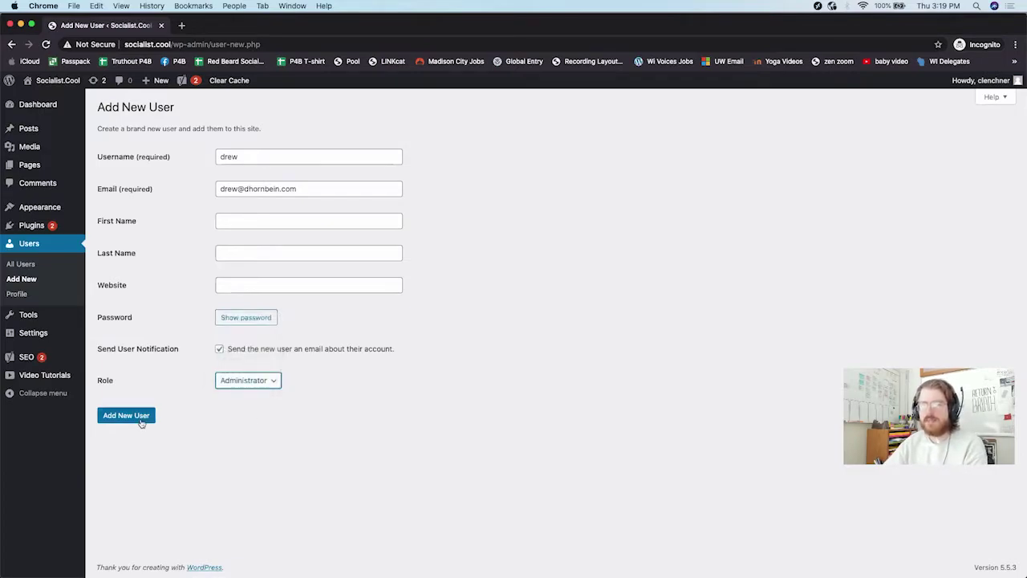
left_click(140, 419)
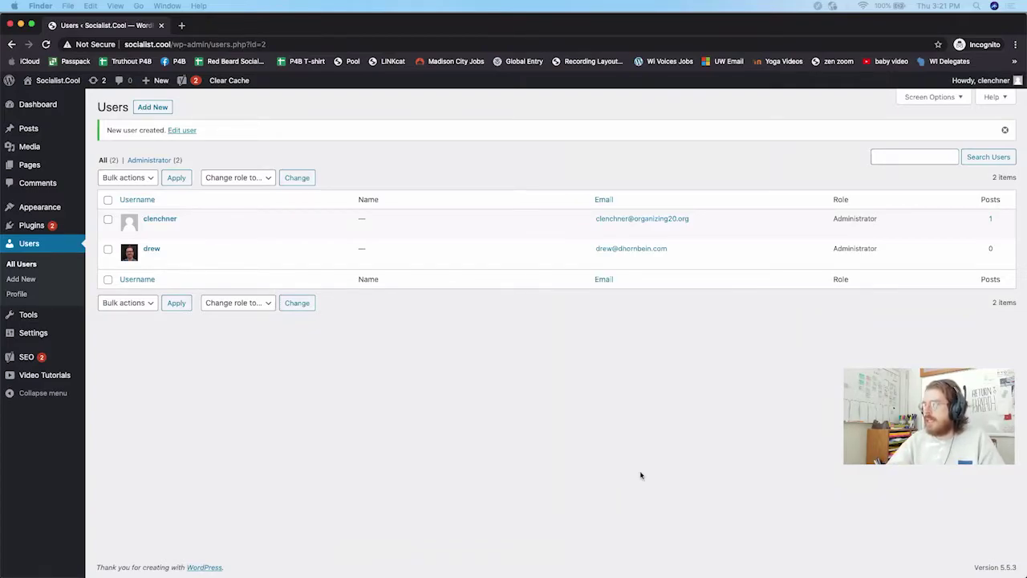
Step: Open the new user's profile for editing from the Users list
left_click(580, 470)
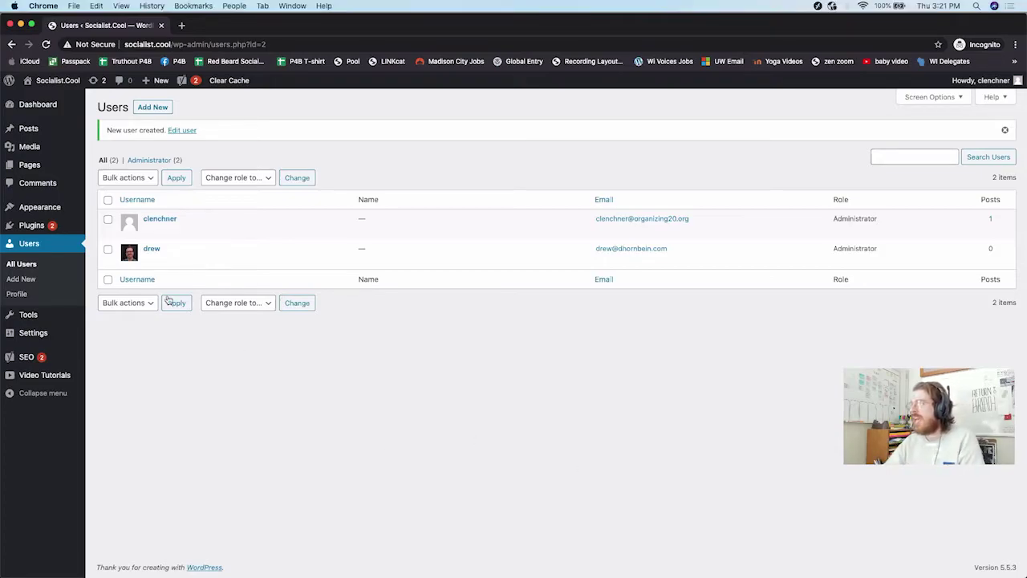
mouse_move(164, 263)
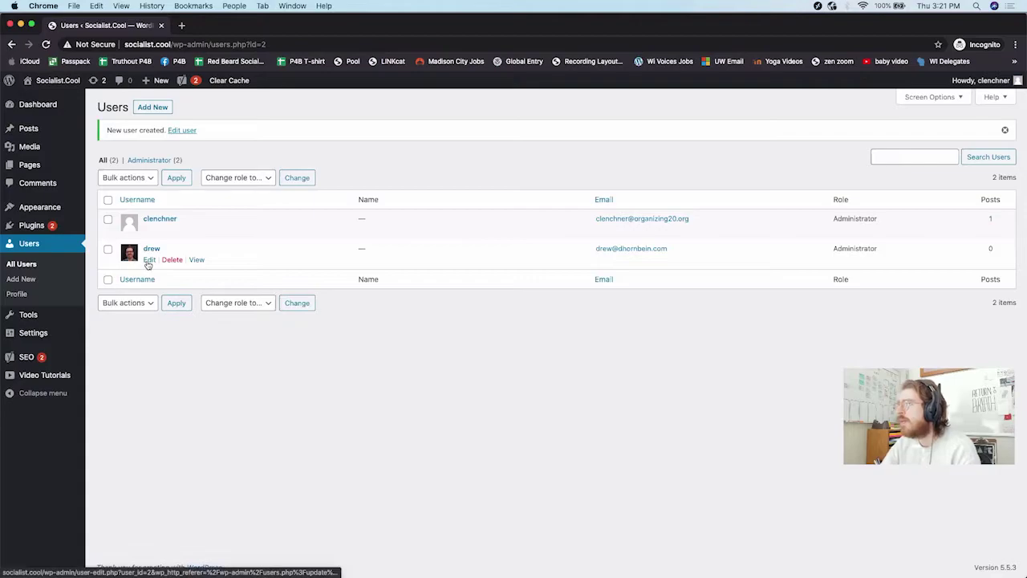
left_click(148, 261)
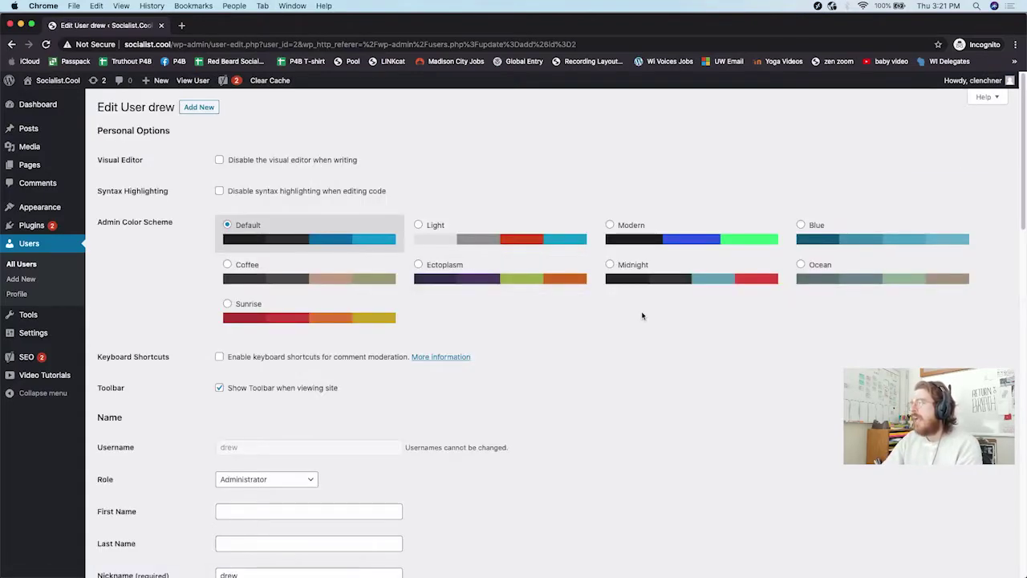
scroll(642, 315, "down", 5)
scroll(642, 315, "down", 1)
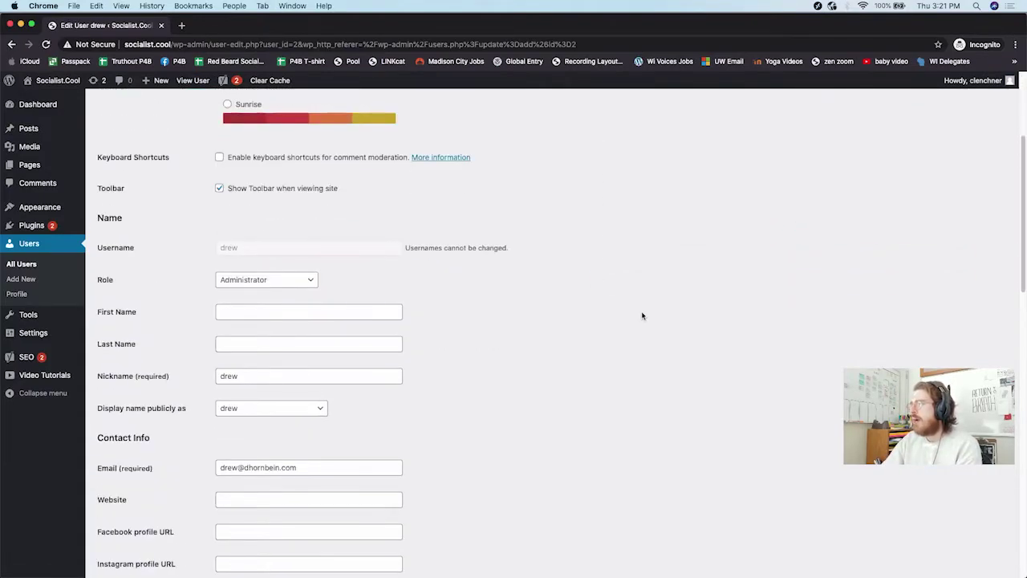
Step: Change the user's role to Author and save with Update User
left_click(257, 280)
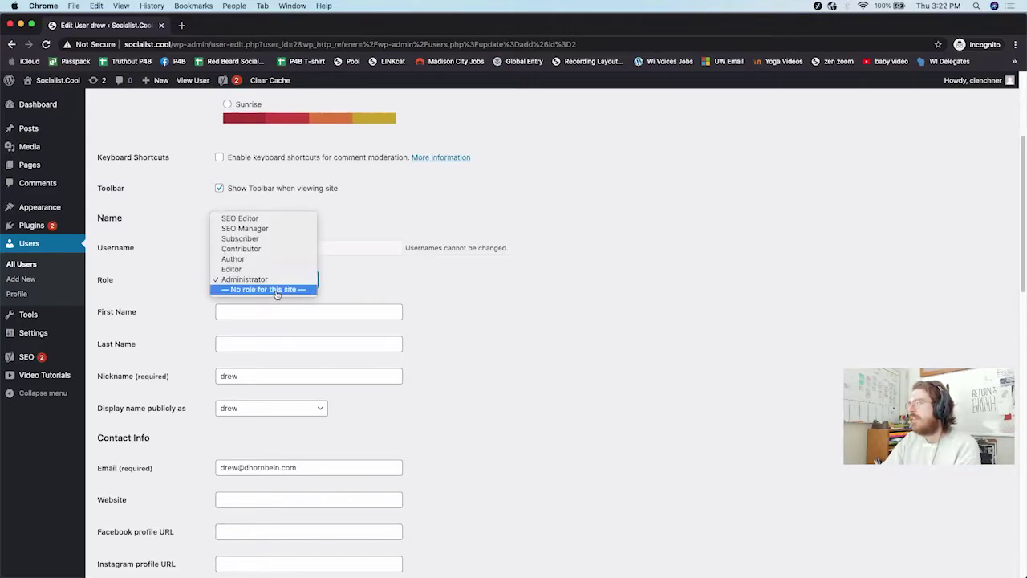
left_click(241, 259)
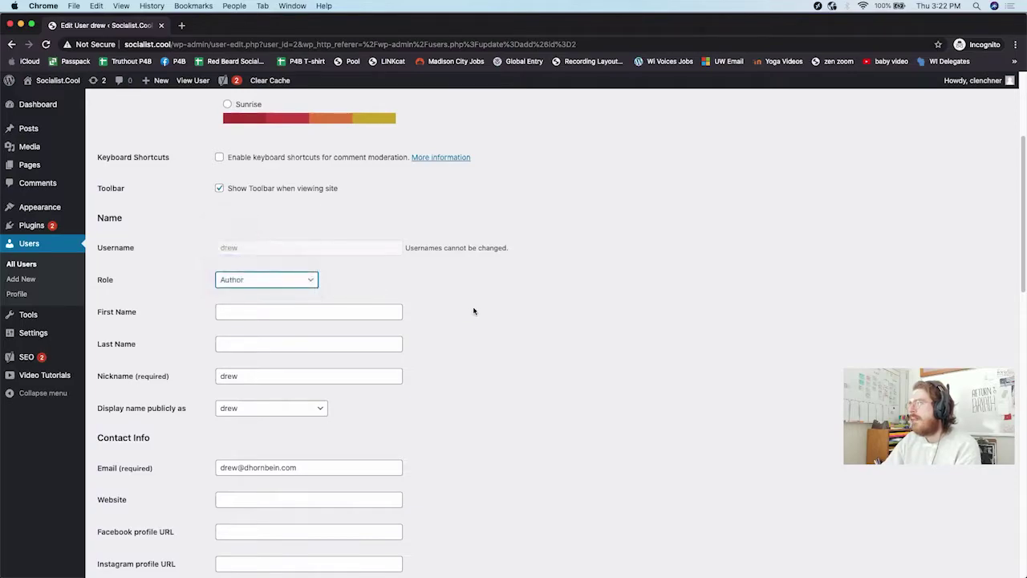
scroll(474, 311, "down", 5)
scroll(474, 309, "down", 3)
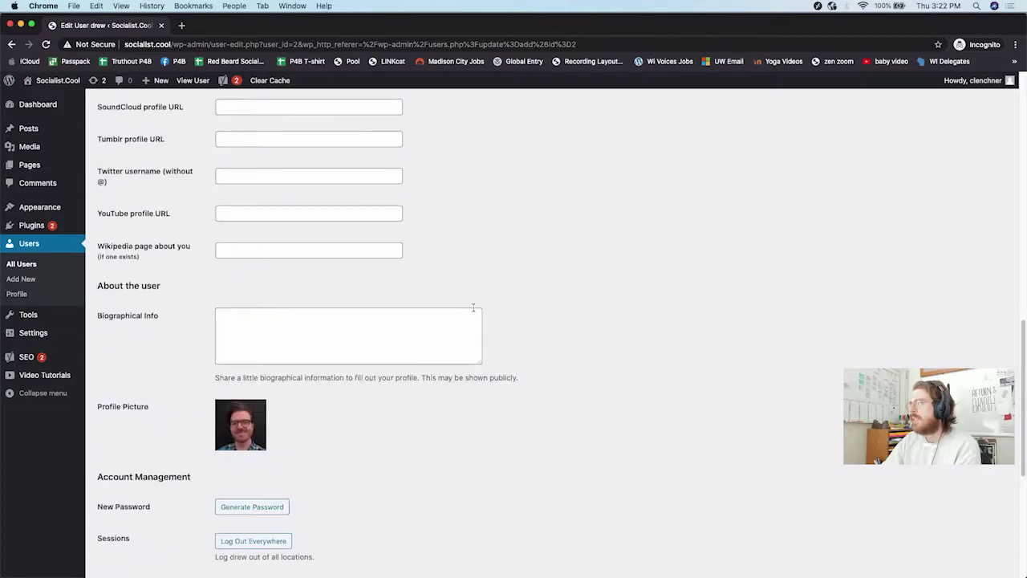
scroll(473, 309, "down", 4)
left_click(122, 523)
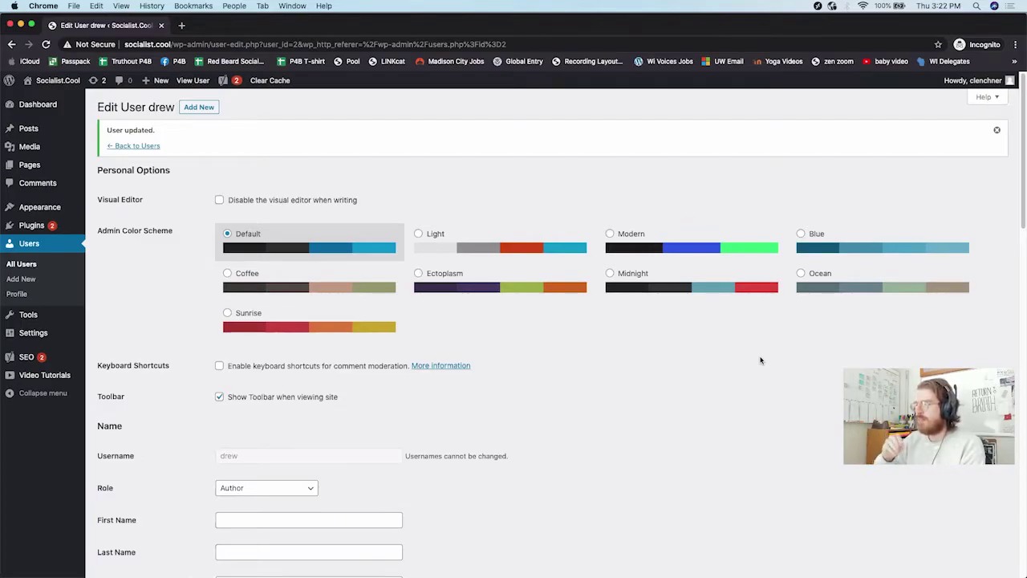
scroll(761, 361, "down", 1)
scroll(760, 360, "down", 1)
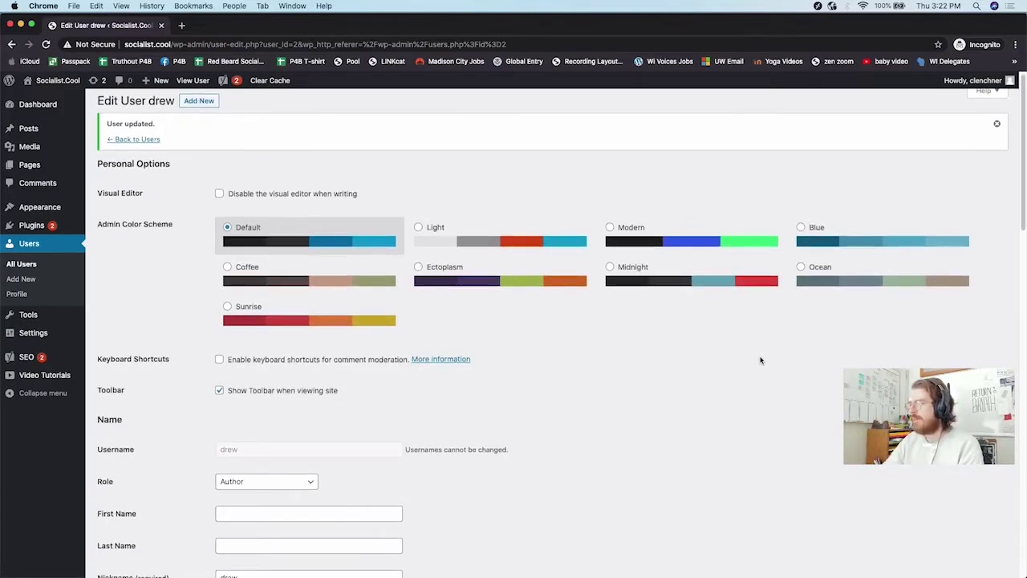
scroll(761, 361, "down", 2)
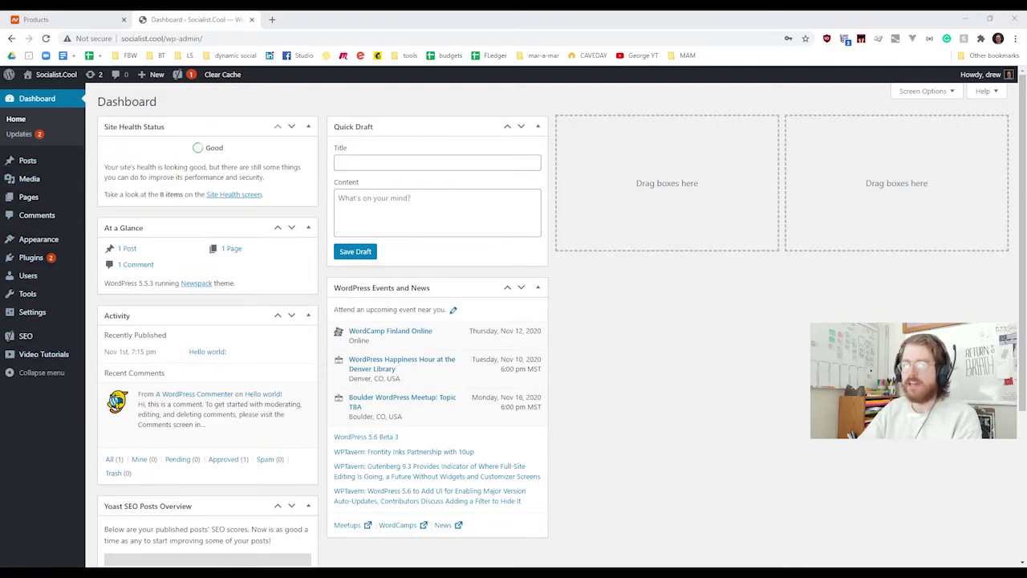
Step: Refresh the new user's dashboard in the second browser, reloading again after the 503 error
mouse_move(32, 311)
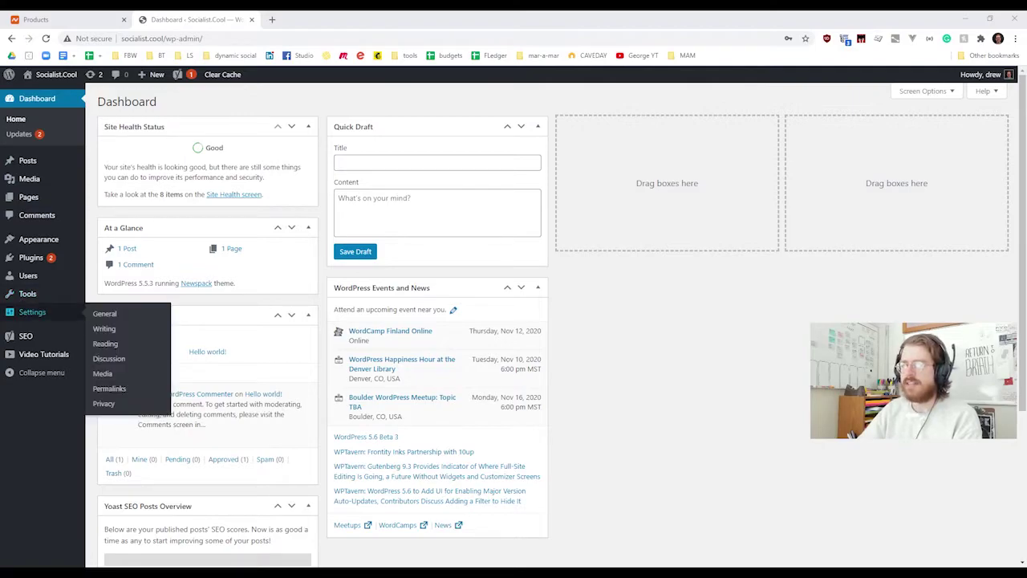
mouse_move(28, 276)
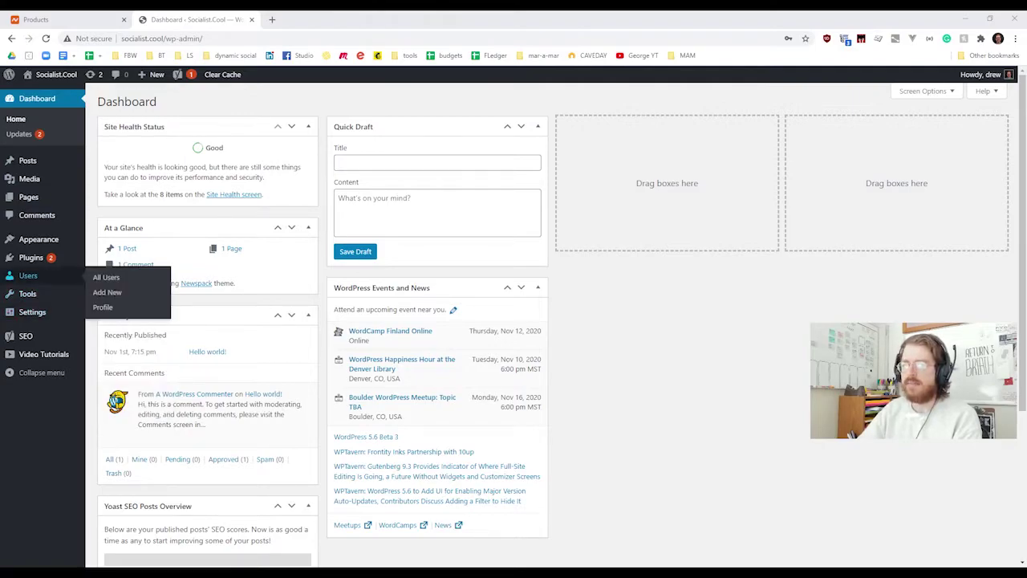
mouse_move(32, 257)
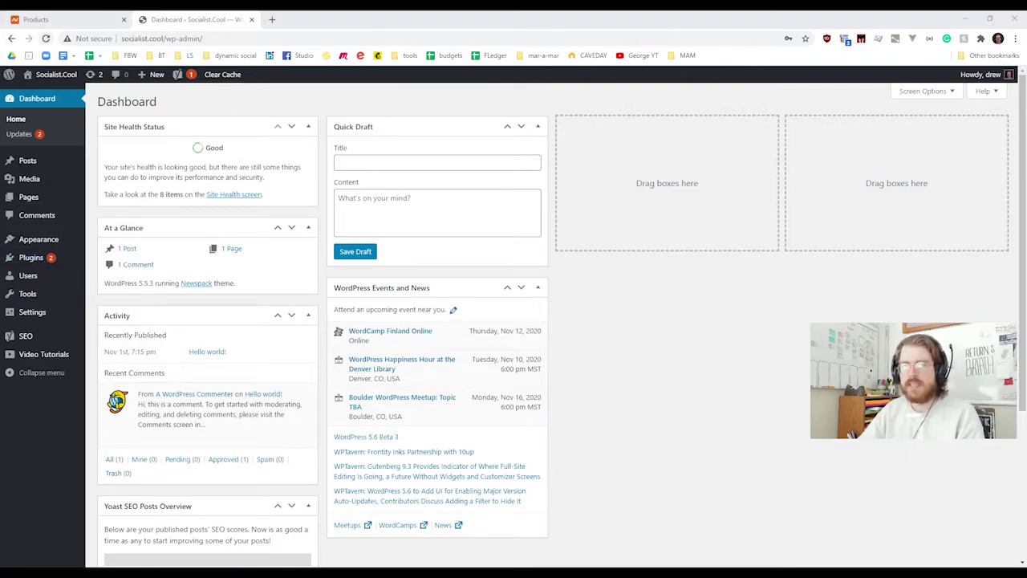
key("ctrl+shift+b")
key("F5")
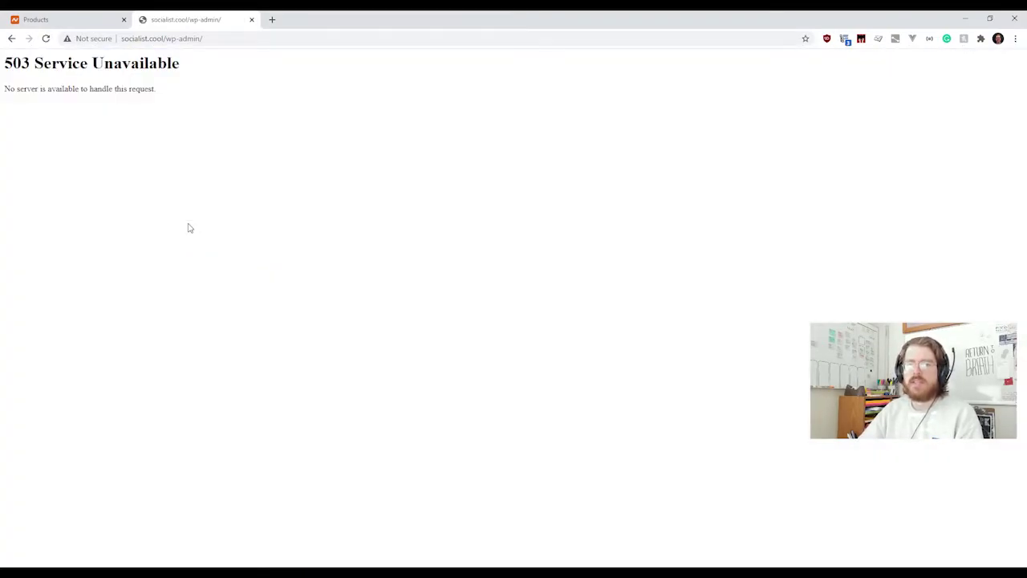
left_click(187, 40)
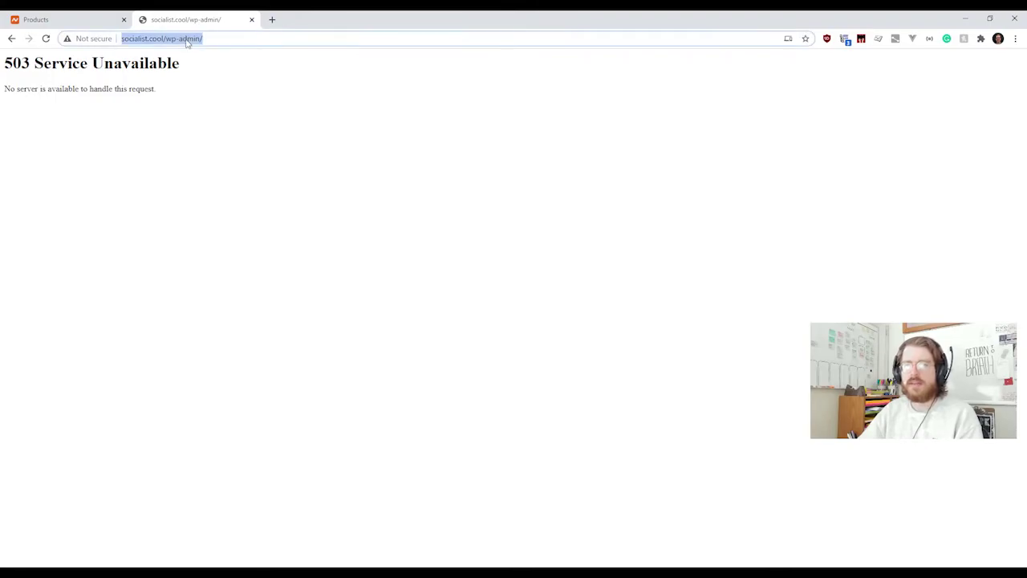
key("Return")
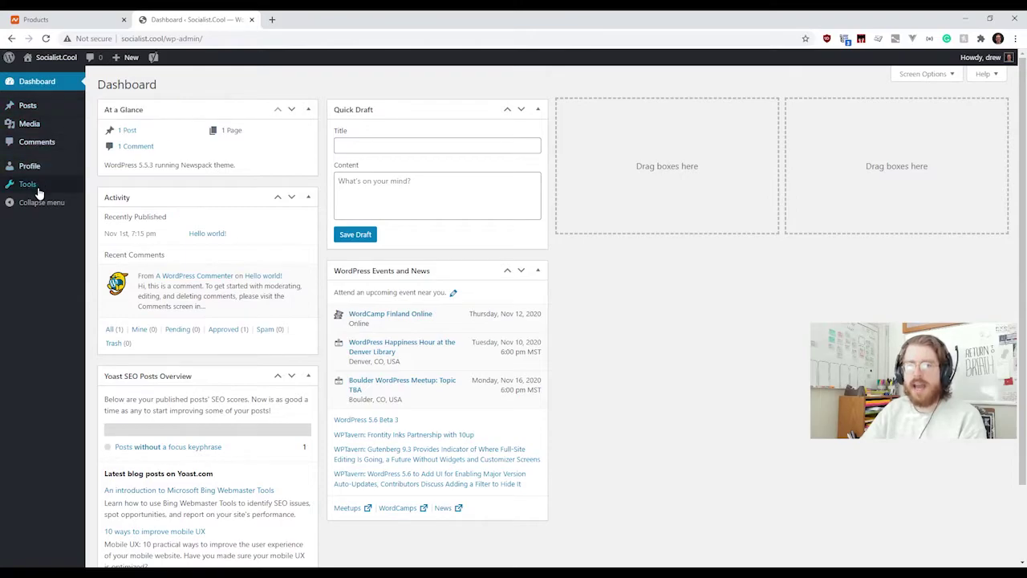
mouse_move(39, 107)
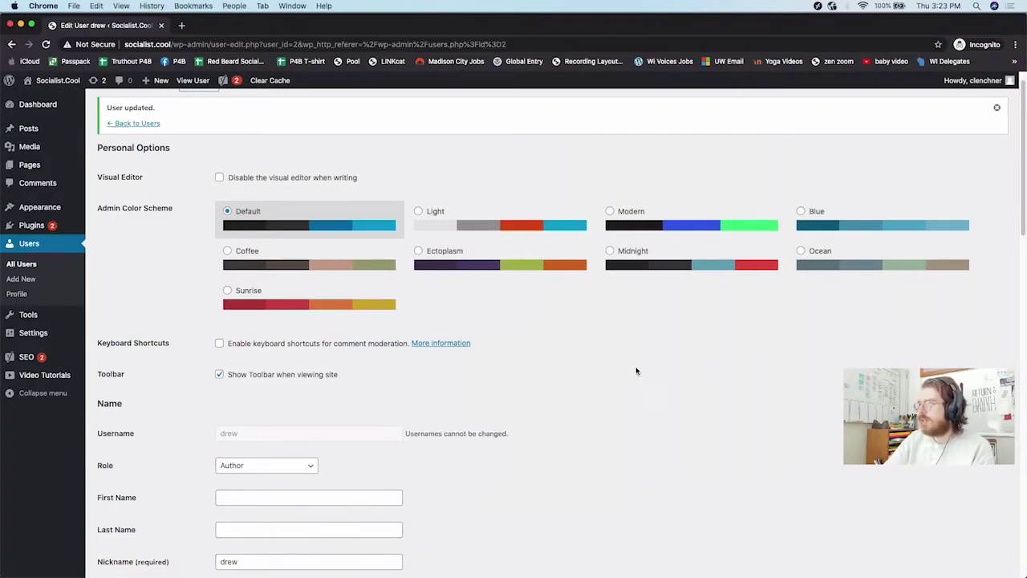
Step: Choose Administrator in the Role dropdown and update the user's profile
left_click(262, 467)
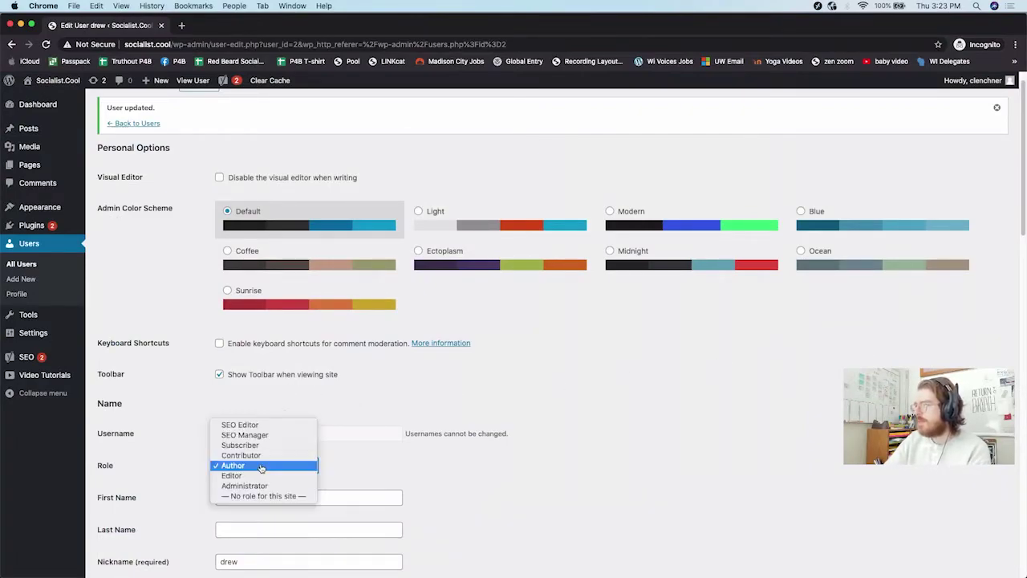
left_click(244, 486)
scroll(599, 446, "down", 15)
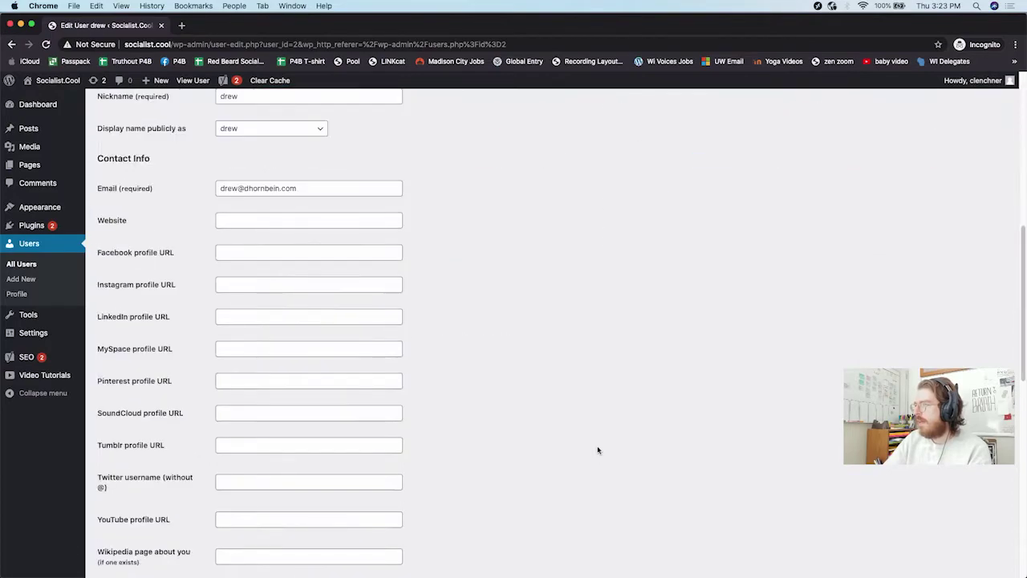
scroll(243, 471, "down", 5)
left_click(130, 523)
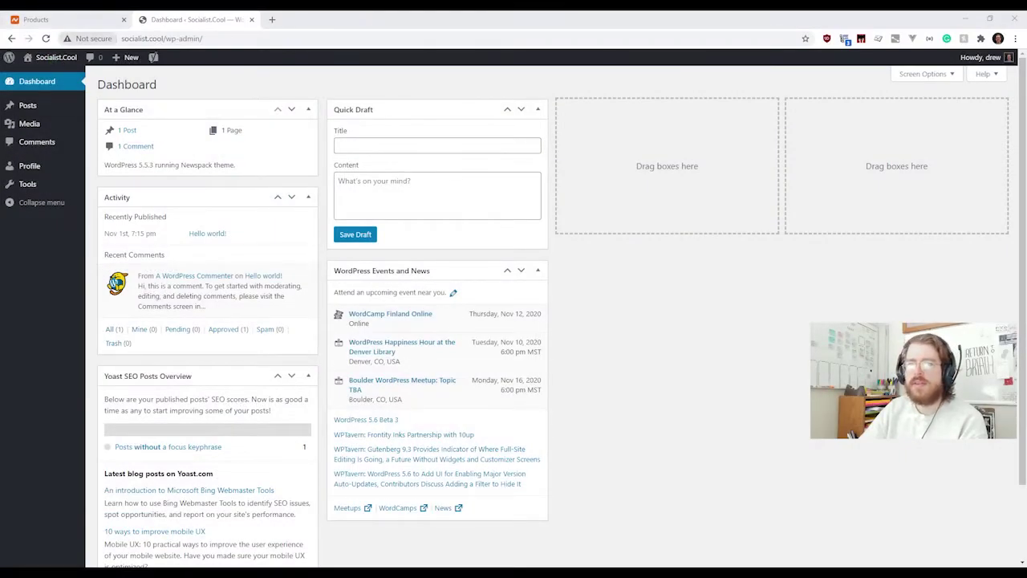
Step: Reload the second browser's dashboard to restore the full admin menu, then open Tools
left_click(46, 39)
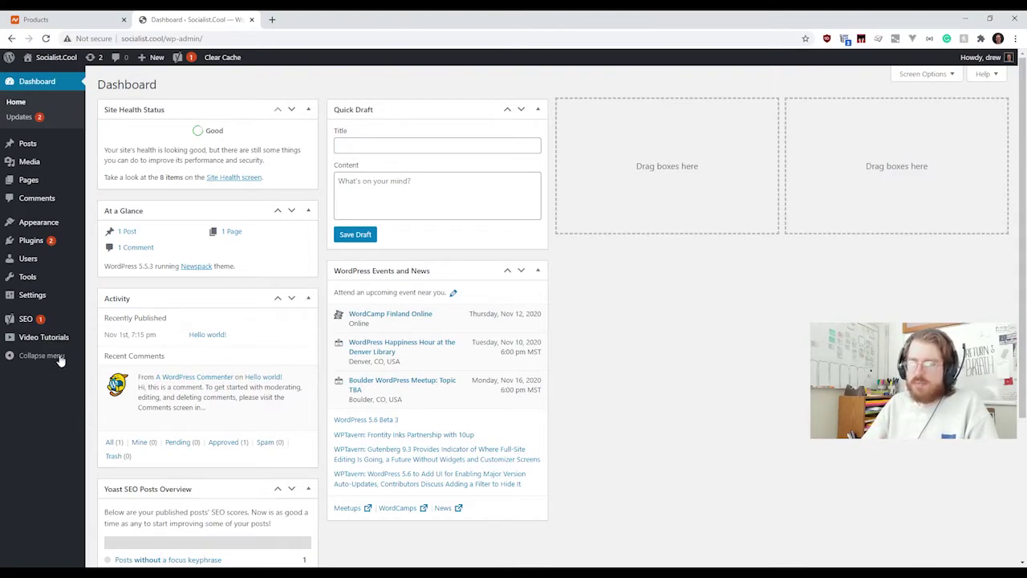
mouse_move(35, 243)
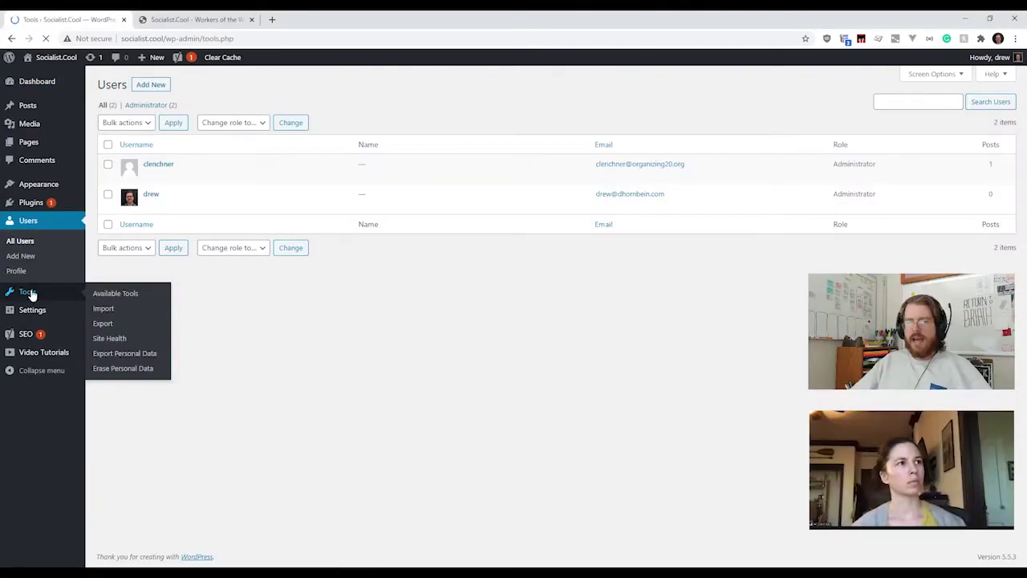
left_click(29, 293)
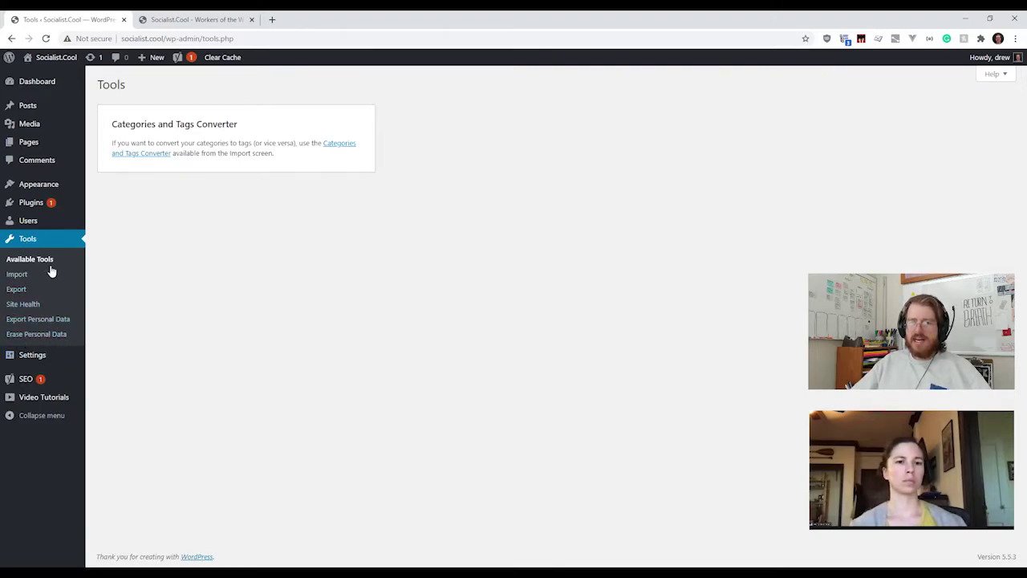
Step: Open Tools > Site Health, showing a Good rating with 3 recommended improvements
left_click(24, 305)
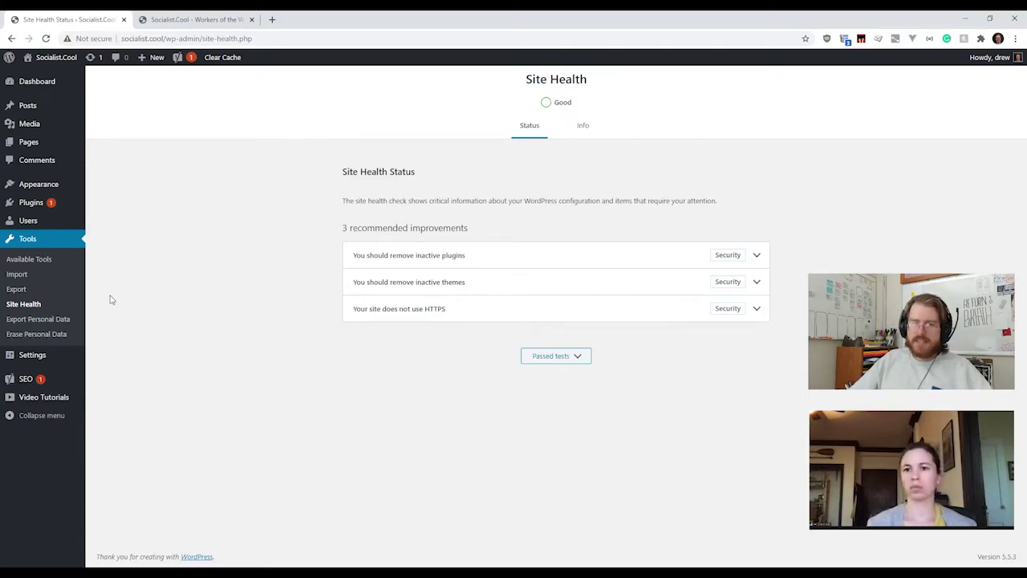
Step: Review the empty Export Personal Data page, then open Erase Personal Data, which returns a 503 error
left_click(44, 321)
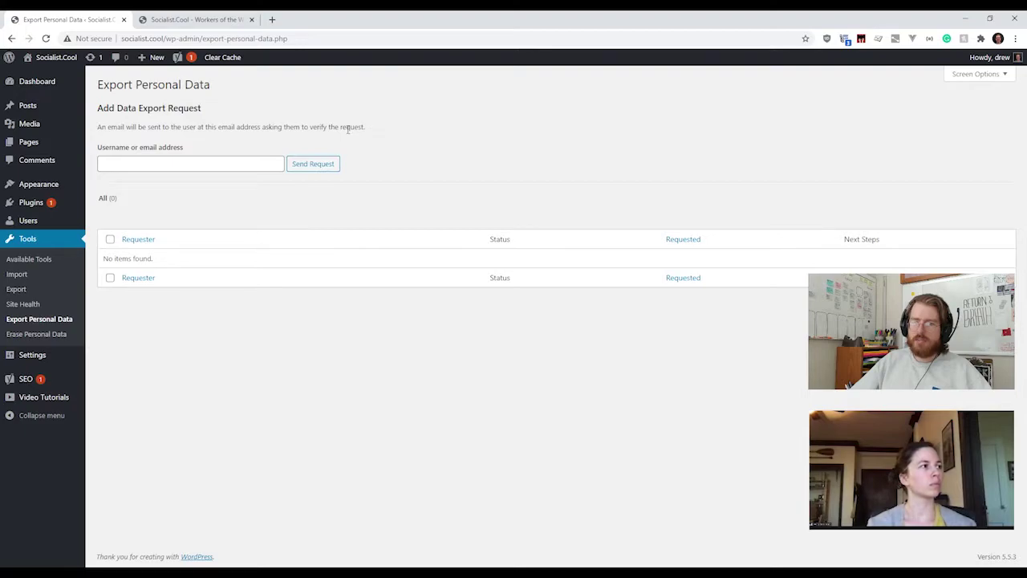
left_click_drag(107, 129, 374, 128)
left_click(373, 128)
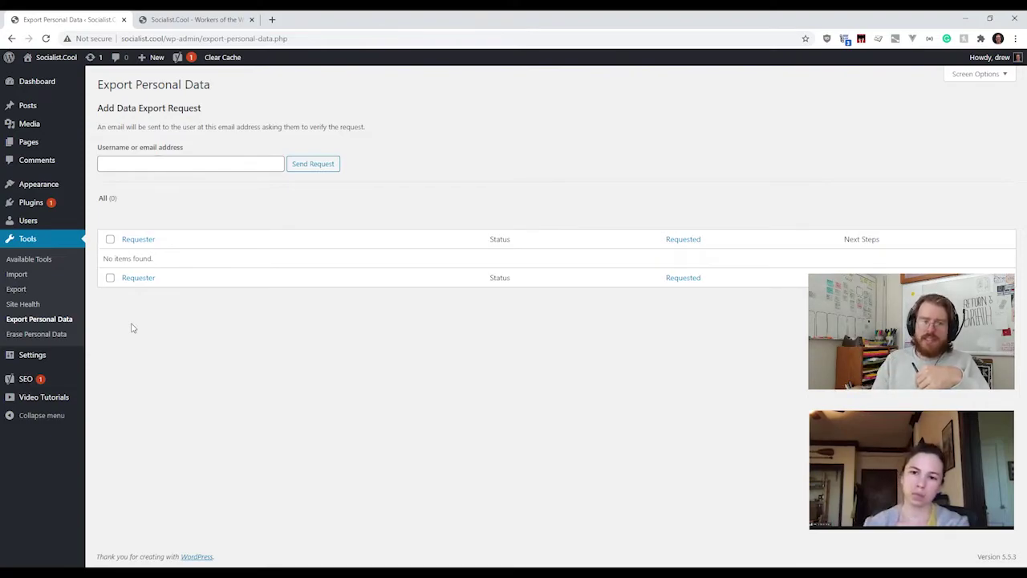
left_click(51, 340)
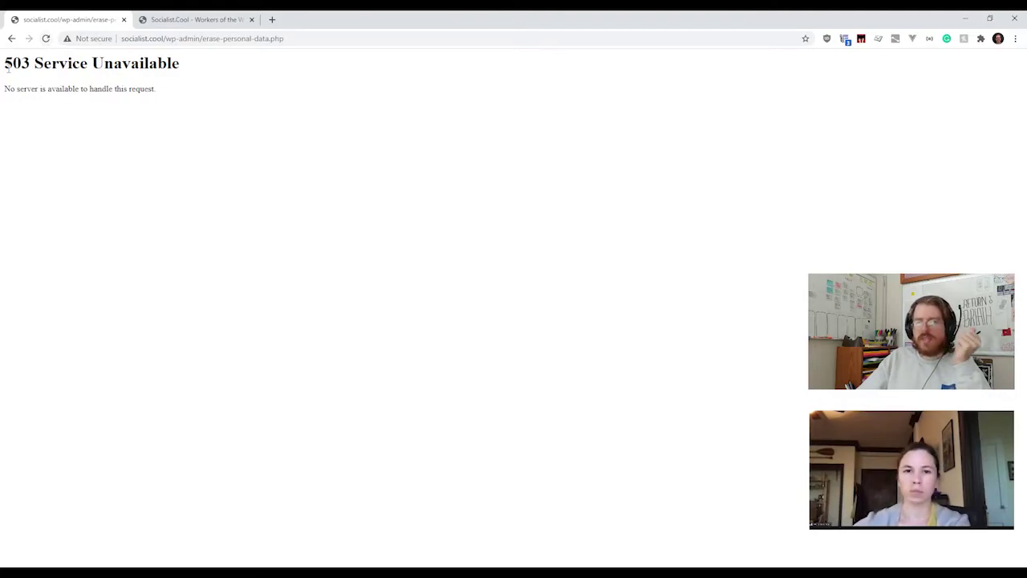
Step: Read the 503 Service Unavailable message, then reload the Erase Personal Data page
left_click_drag(6, 66, 193, 69)
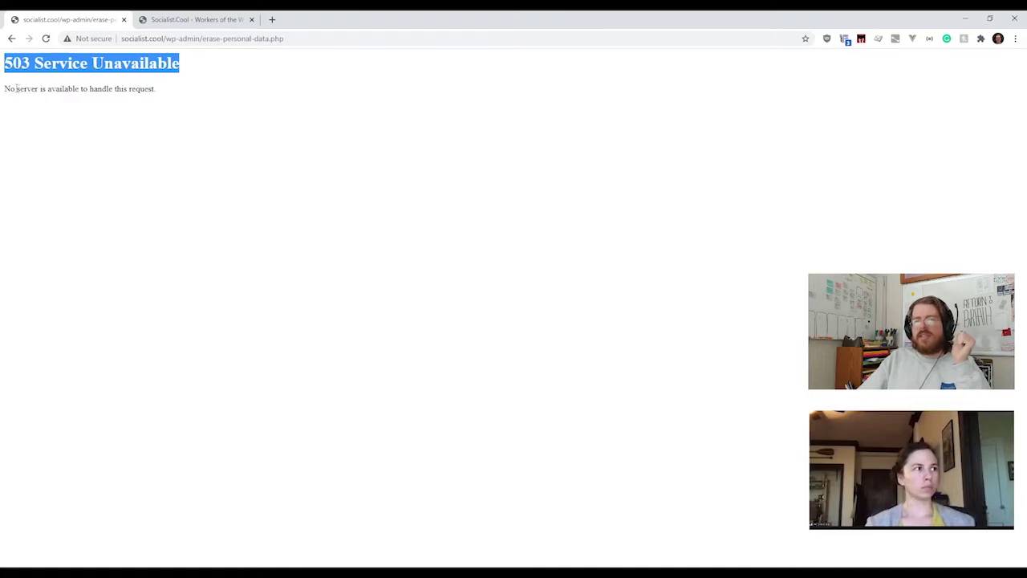
left_click_drag(15, 89, 5, 92)
left_click(160, 92)
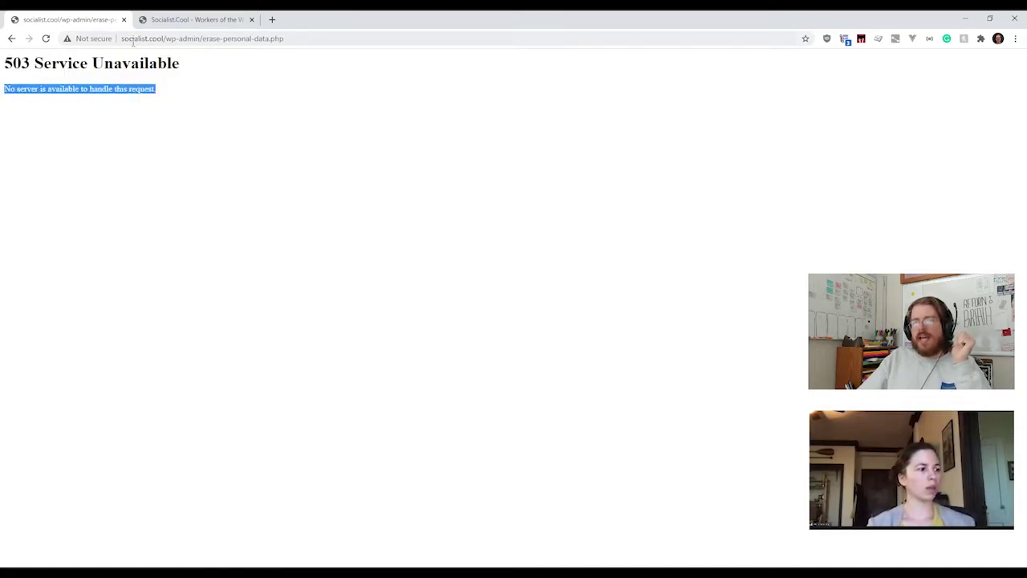
left_click(45, 38)
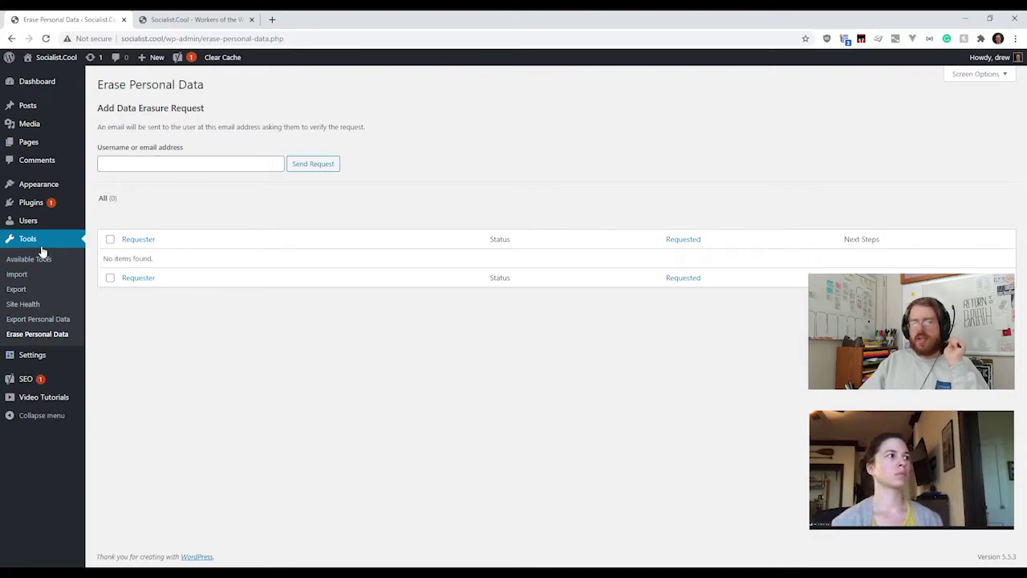
Step: Show the Settings submenu and open General settings
mouse_move(32, 356)
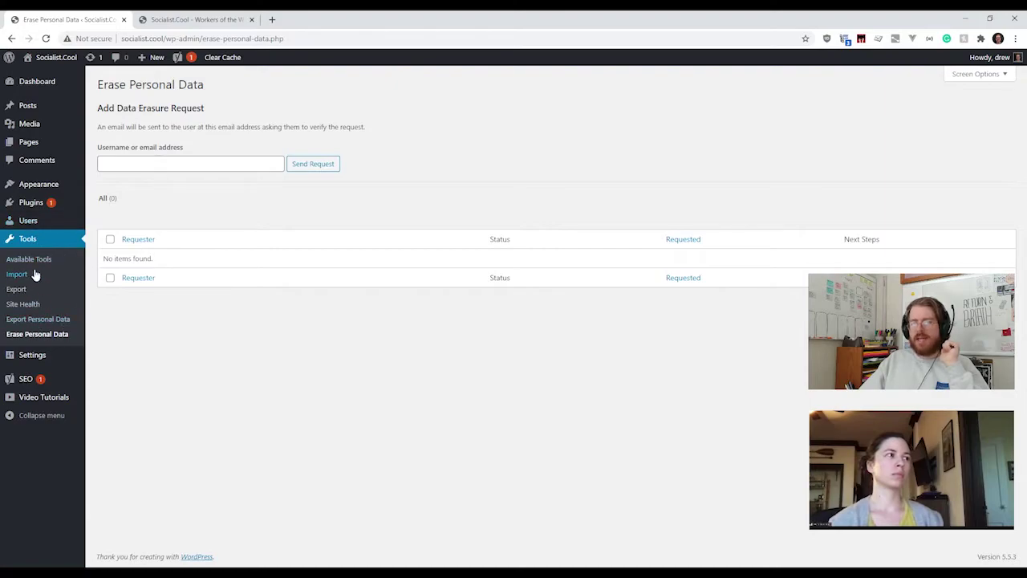
left_click(44, 361)
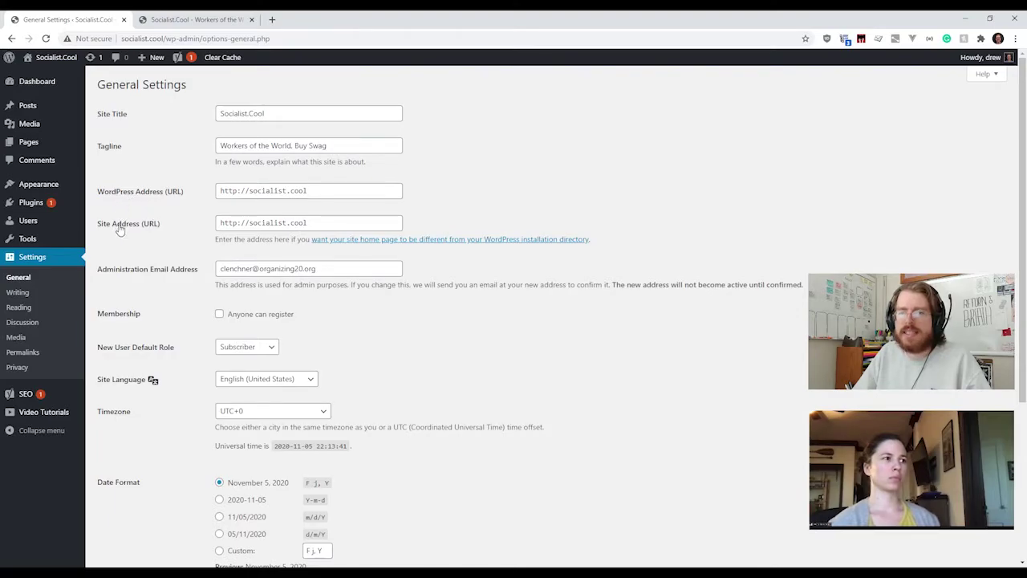
Step: Point out the WordPress Address and Site Address URL fields in General Settings
left_click(312, 222)
left_click(312, 192)
left_click(312, 222)
left_click(313, 192)
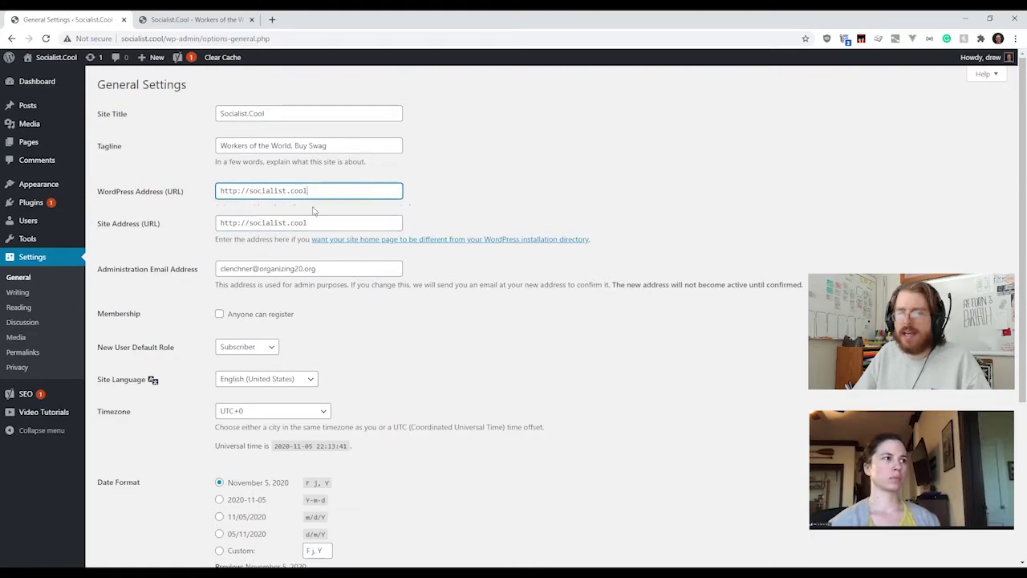
left_click(312, 222)
left_click(312, 192)
left_click(312, 222)
left_click(313, 193)
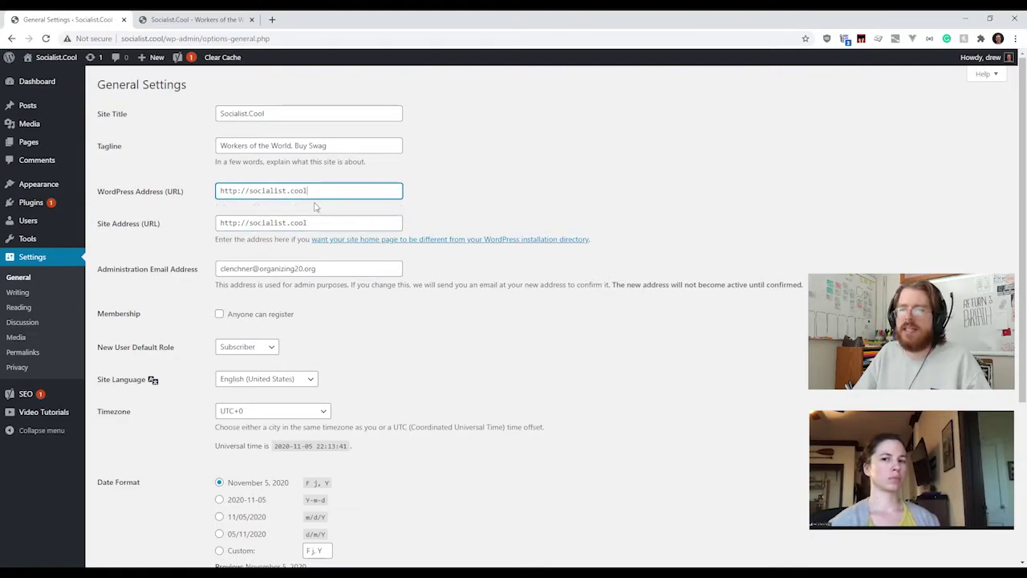
left_click(311, 222)
Step: Select the 'http' prefix of the WordPress Address, then view the live Socialist.Cool homepage
left_click(312, 192)
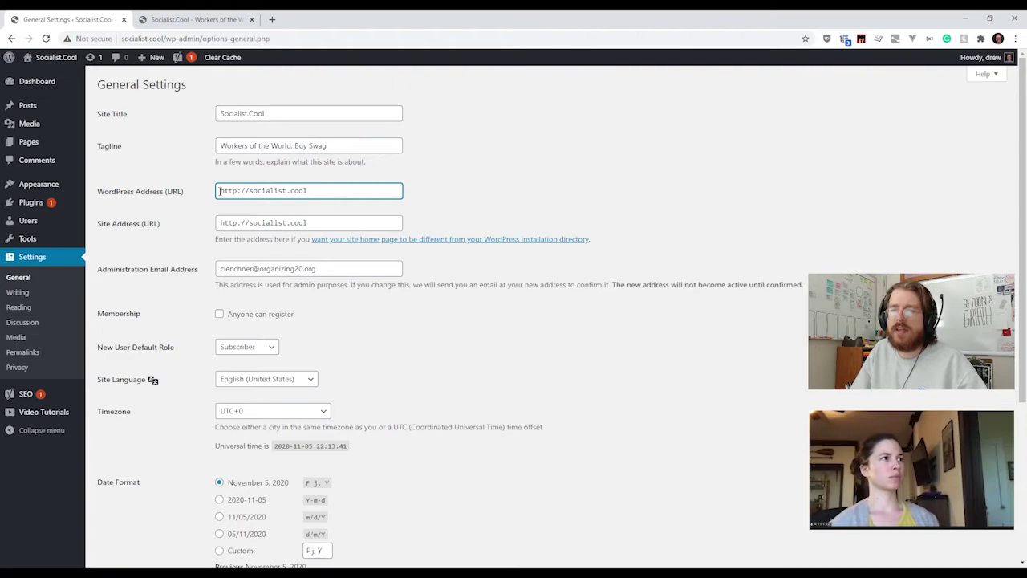
left_click_drag(220, 191, 241, 191)
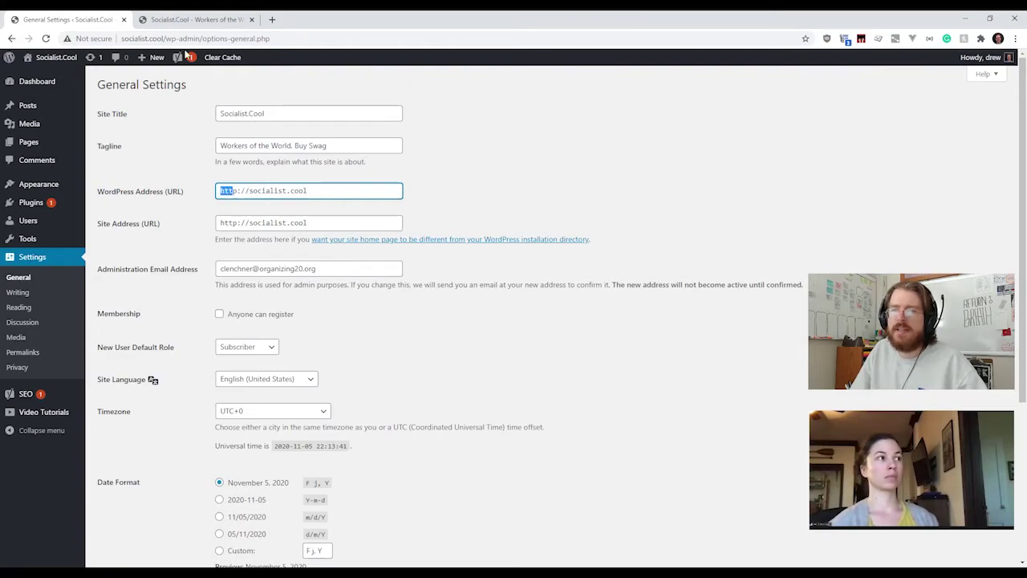
left_click(172, 24)
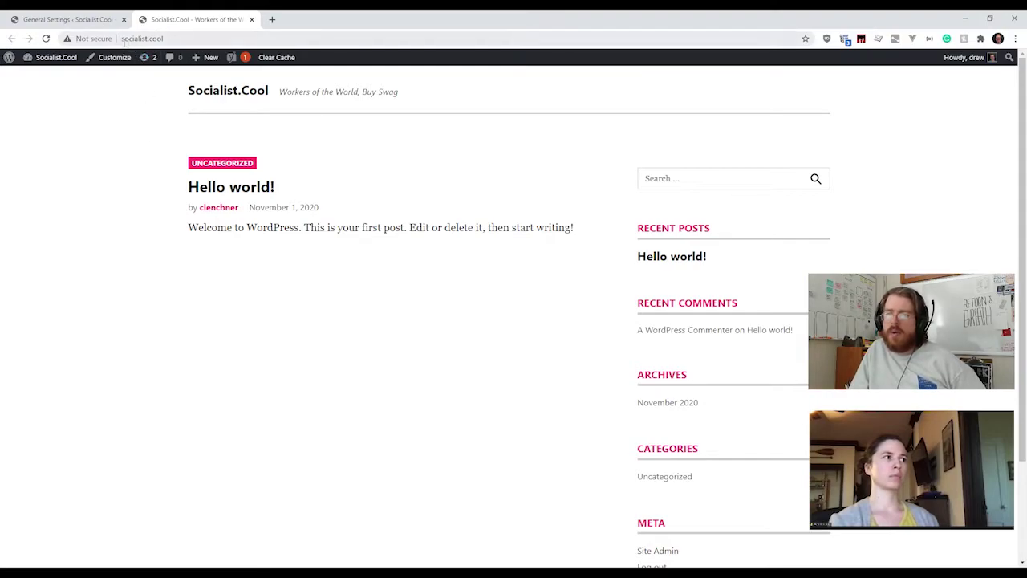
Step: Confirm the live socialist.cool homepage loads without HTTPS, then go back to General Settings
left_click(123, 40)
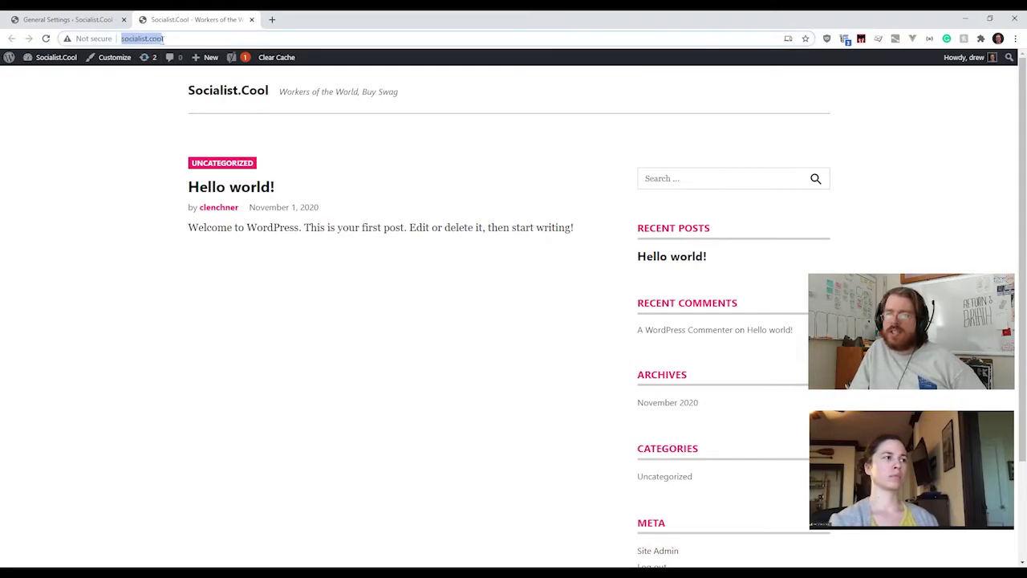
left_click(173, 40)
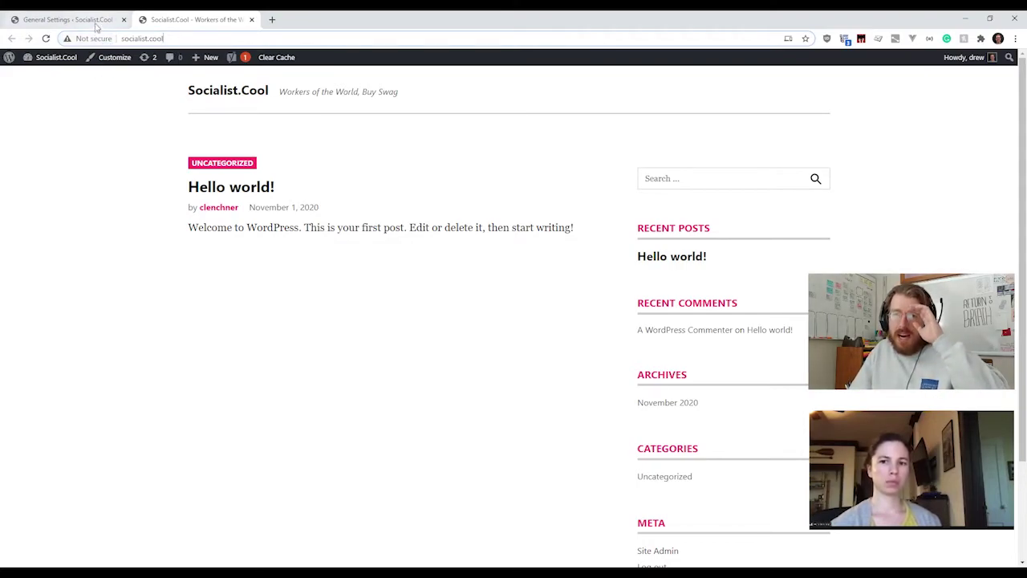
left_click(95, 21)
left_click(241, 190)
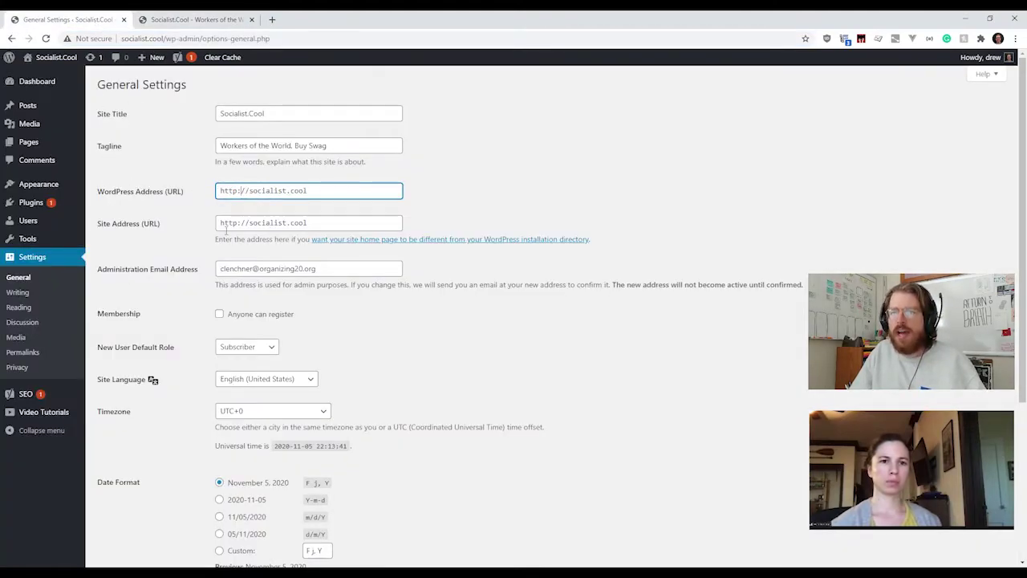
type("s")
left_click(241, 221)
type("s")
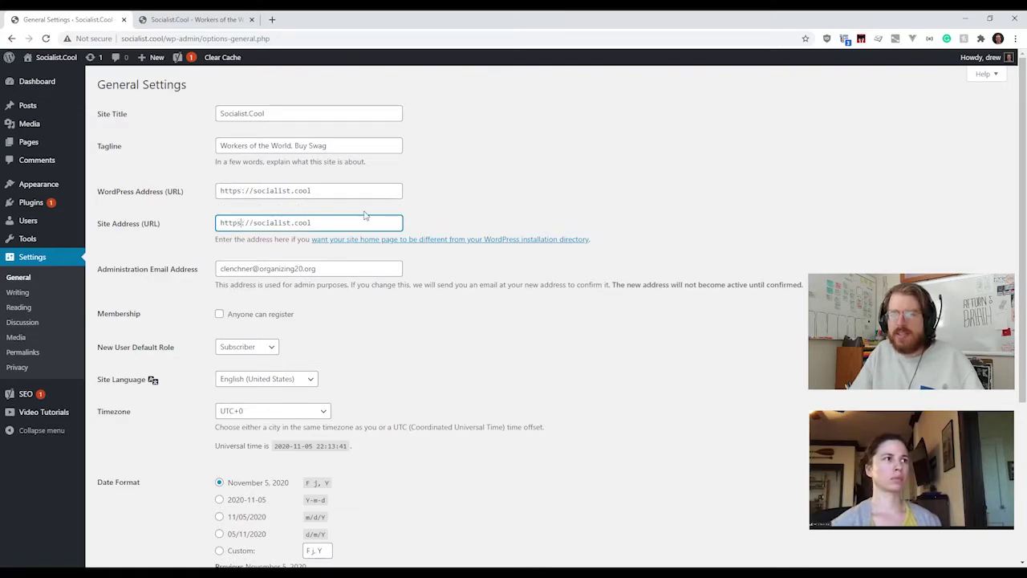
left_click(325, 223)
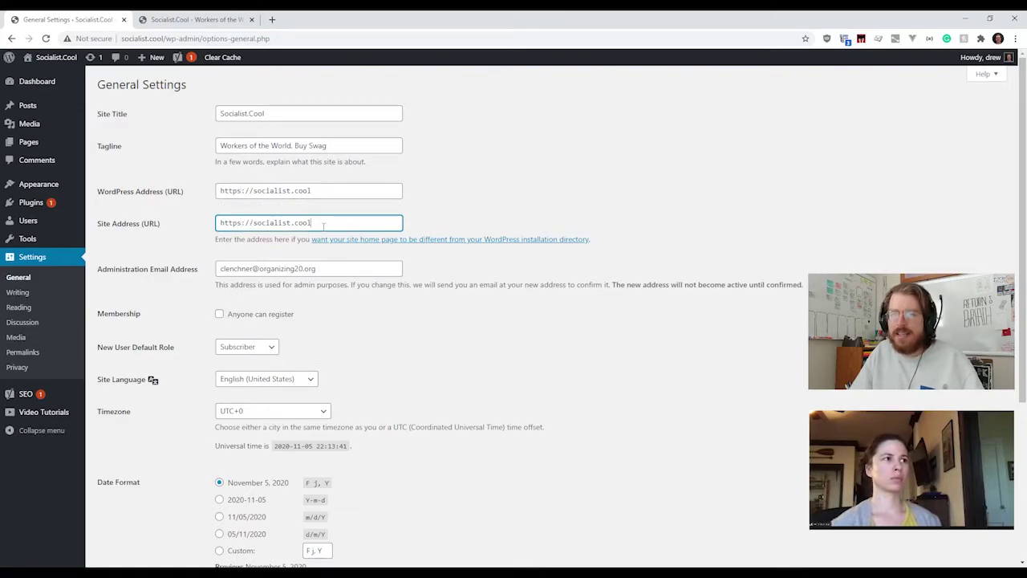
triple_click(220, 195)
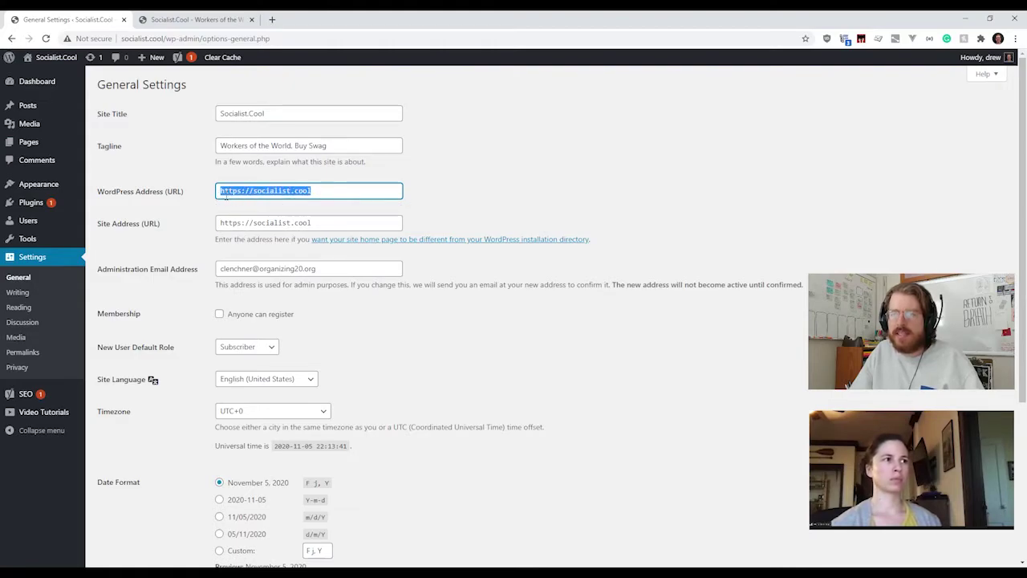
left_click_drag(324, 193, 218, 192)
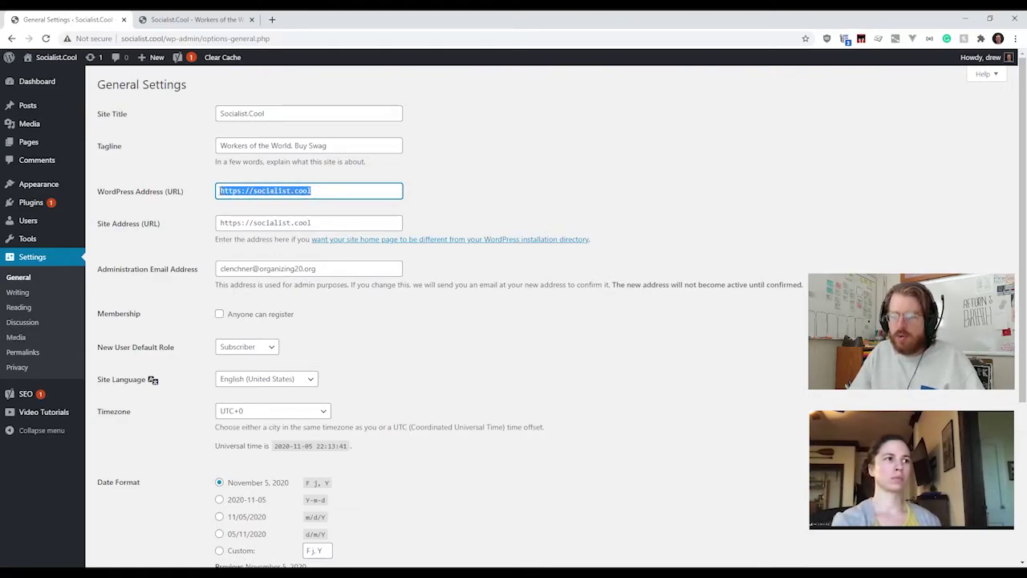
left_click_drag(323, 222, 206, 223)
left_click_drag(317, 191, 207, 193)
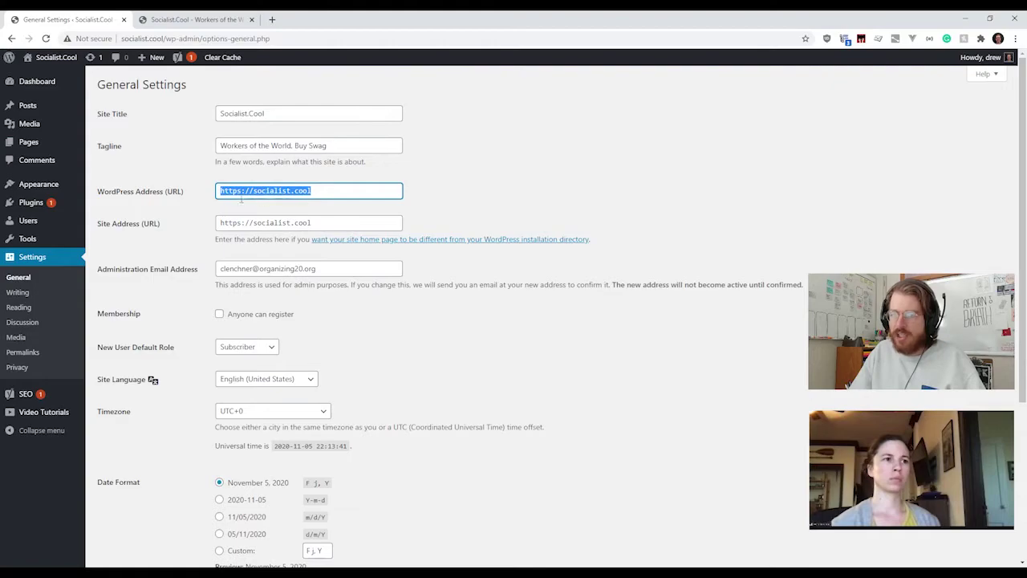
left_click(240, 193)
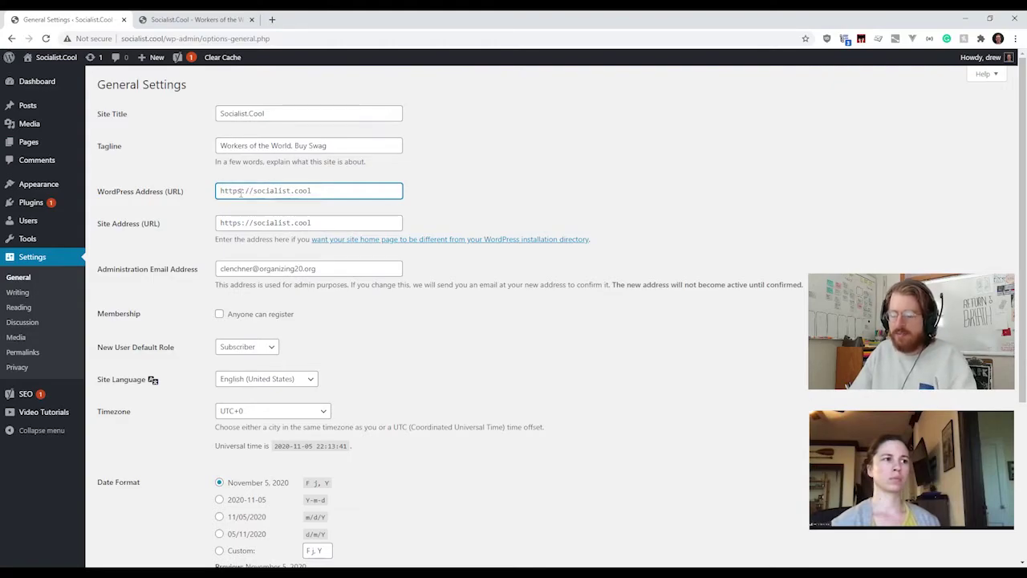
key("BackSpace")
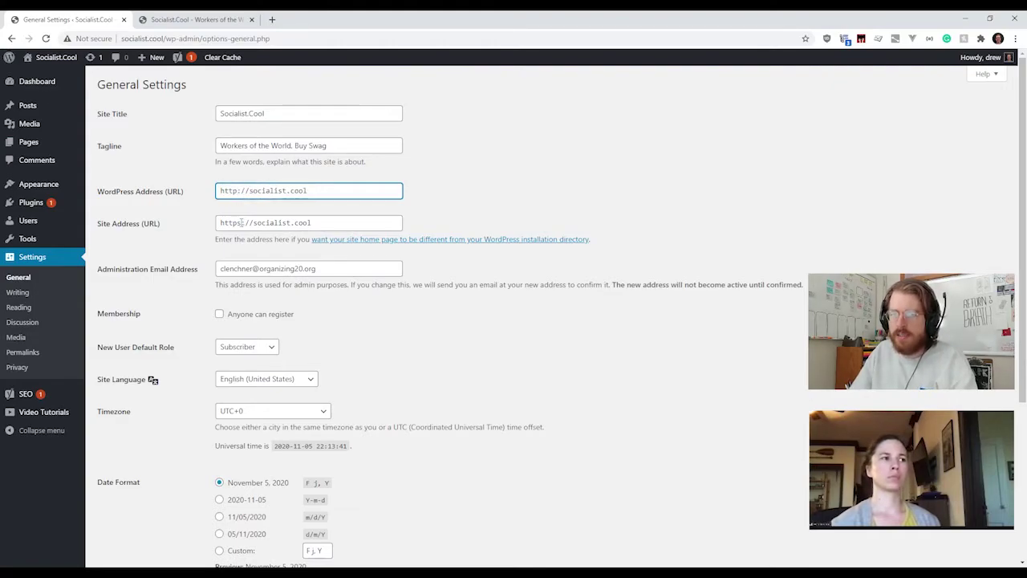
left_click(241, 223)
key("BackSpace")
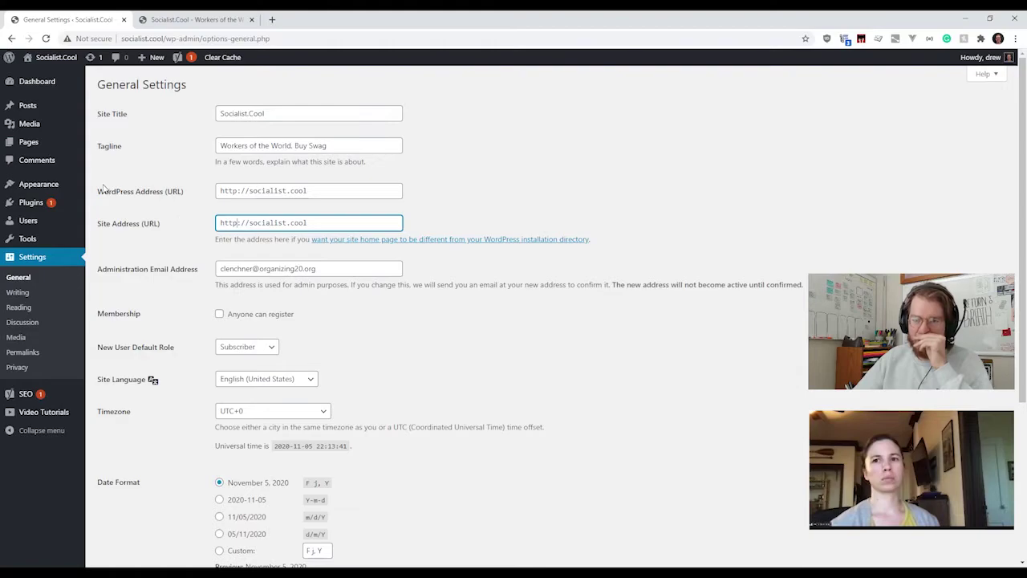
left_click_drag(100, 189, 361, 230)
left_click(421, 228)
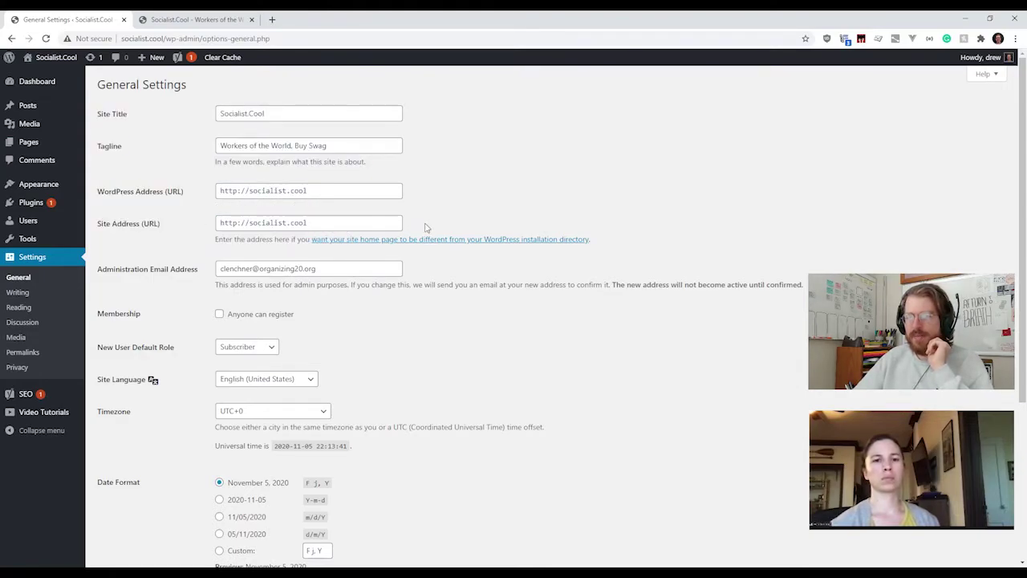
left_click_drag(426, 228, 78, 182)
triple_click(221, 217)
left_click(147, 206)
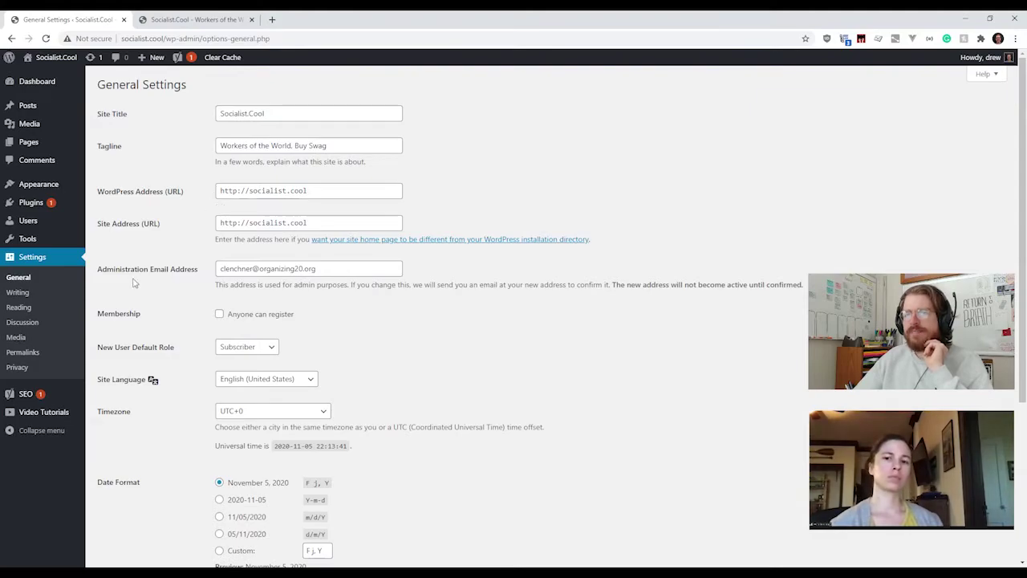
left_click_drag(107, 275, 182, 271)
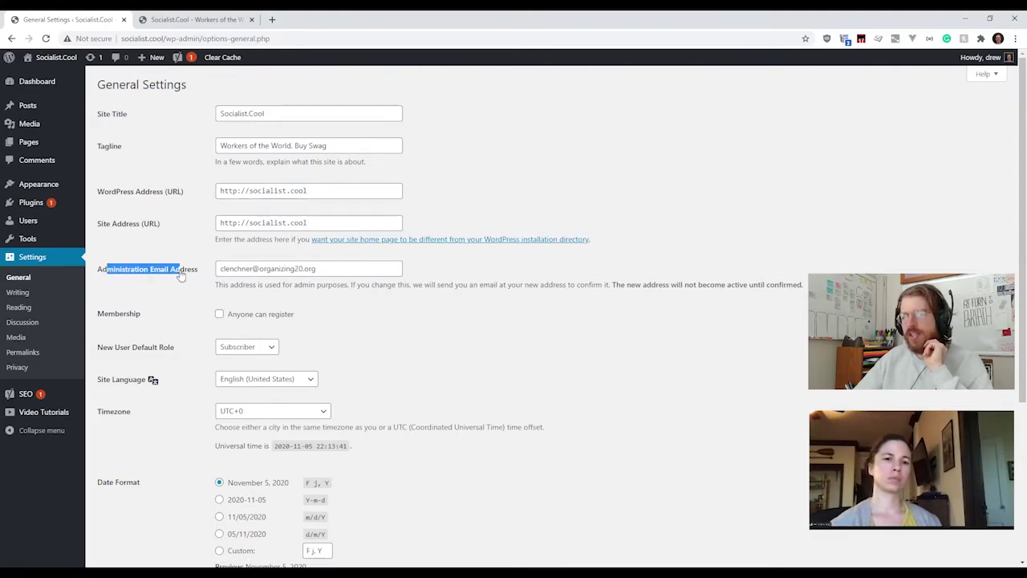
left_click(181, 272)
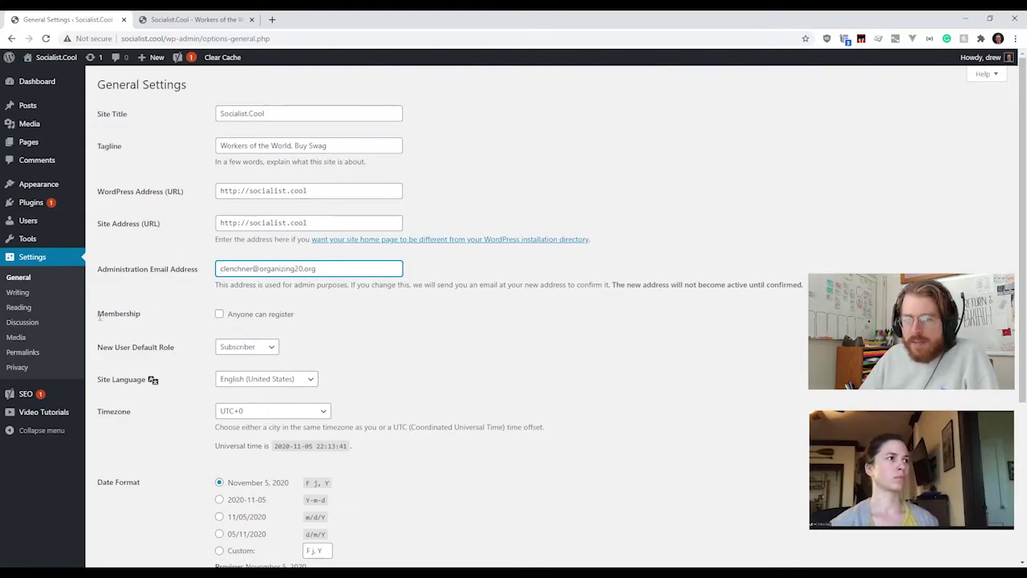
left_click_drag(98, 315, 176, 326)
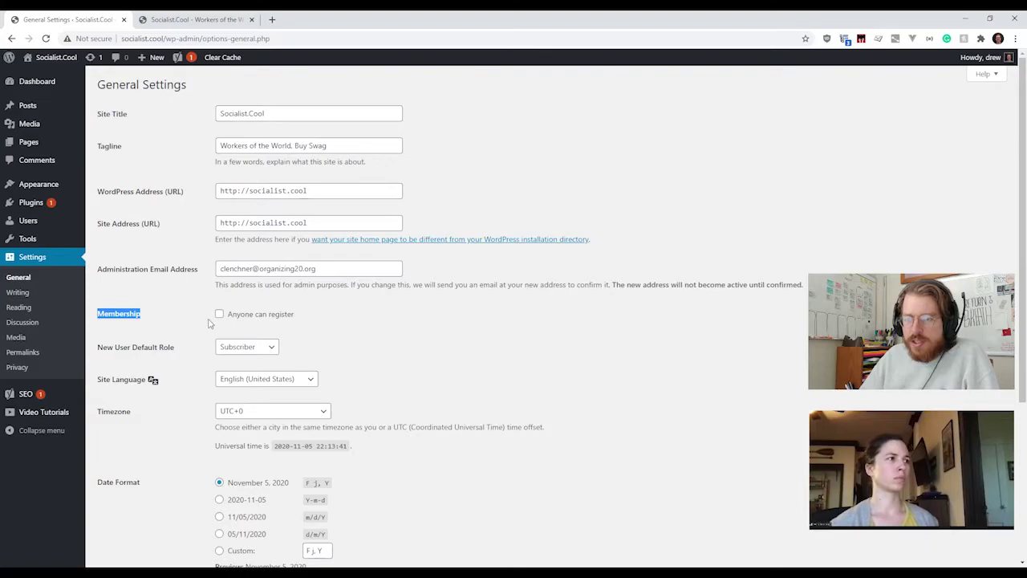
left_click(97, 313)
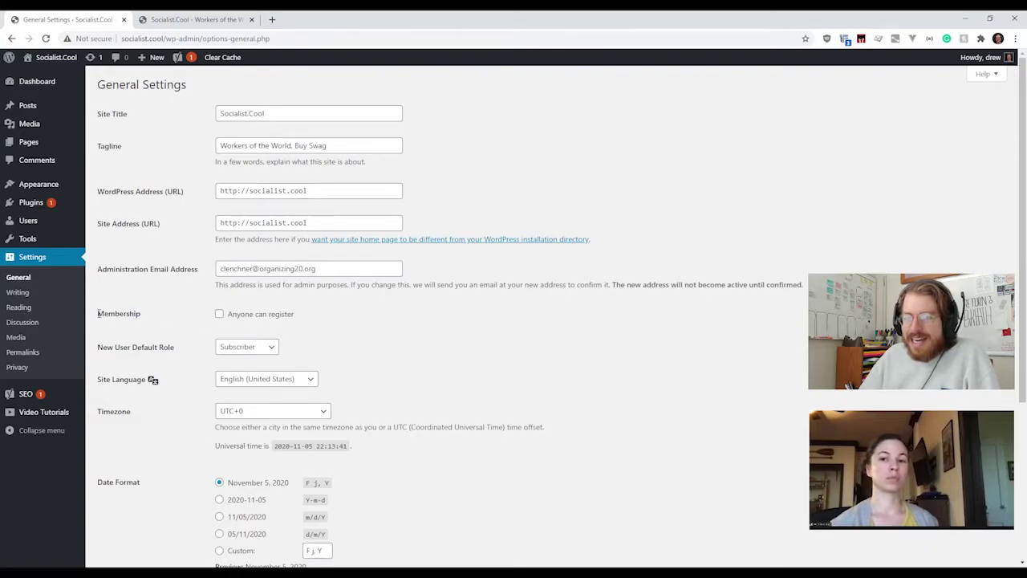
left_click_drag(98, 313, 142, 313)
left_click(98, 314)
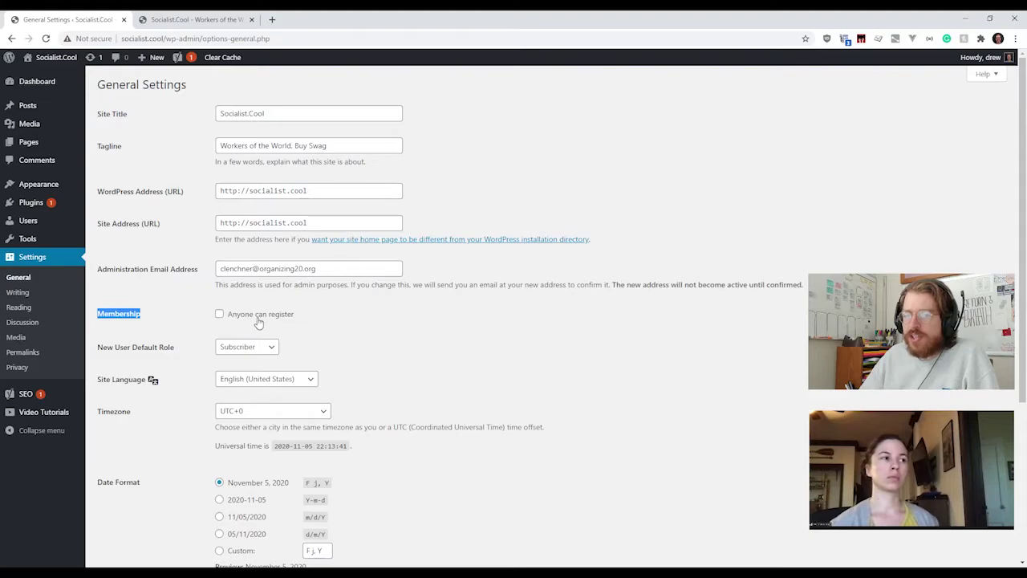
left_click(264, 347)
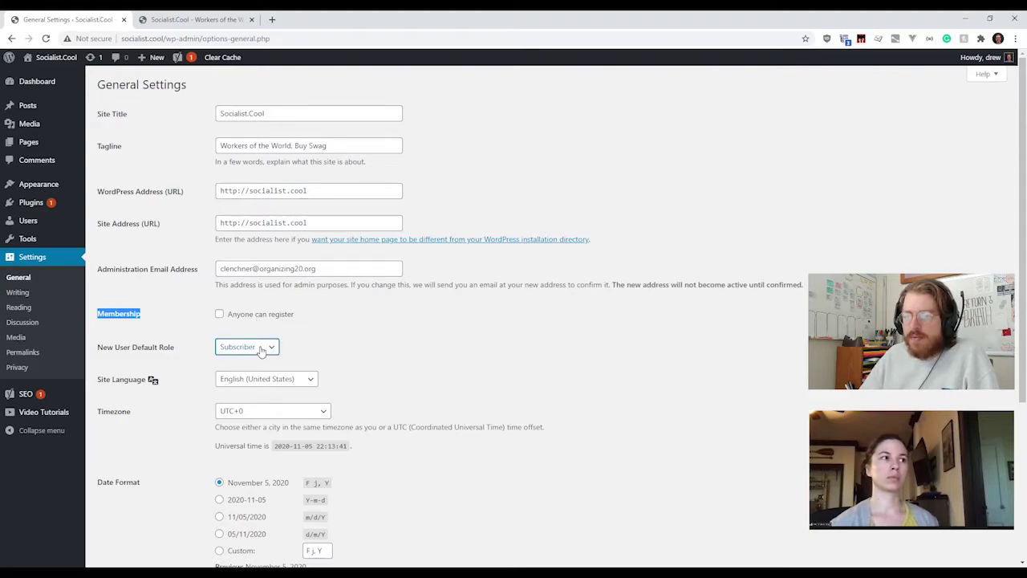
left_click(322, 352)
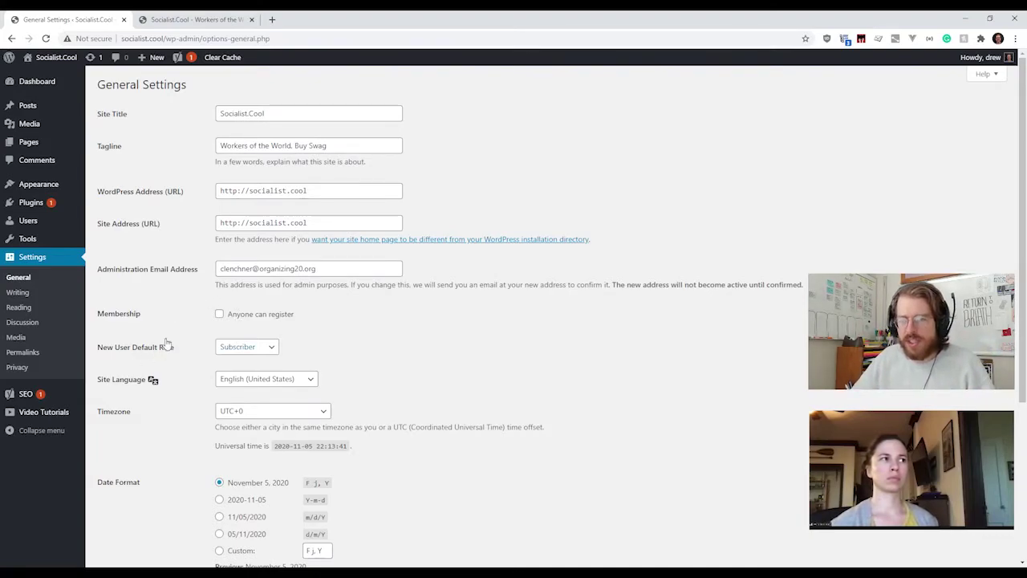
left_click_drag(97, 97, 305, 319)
left_click(305, 319)
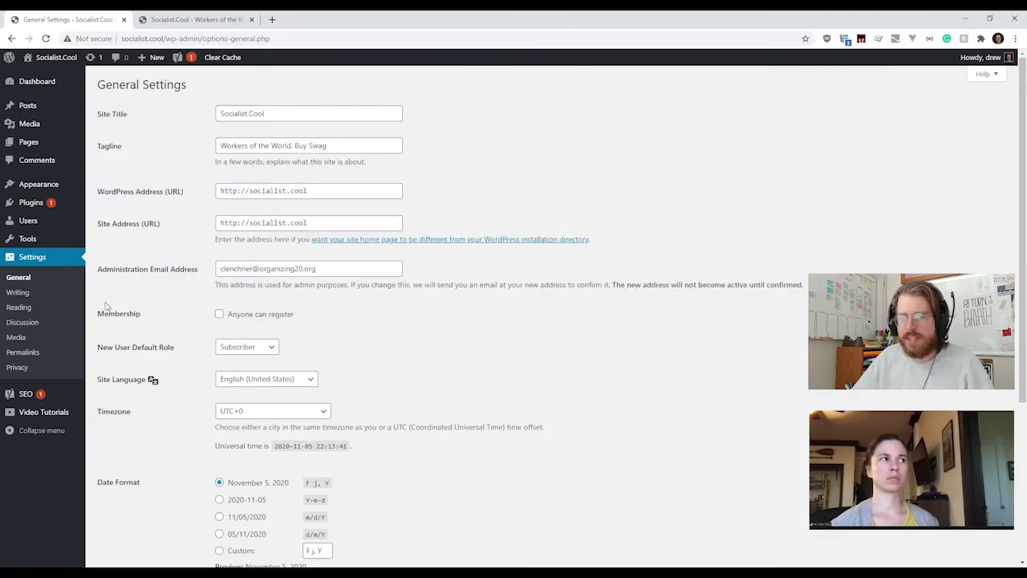
scroll(158, 371, "down", 2)
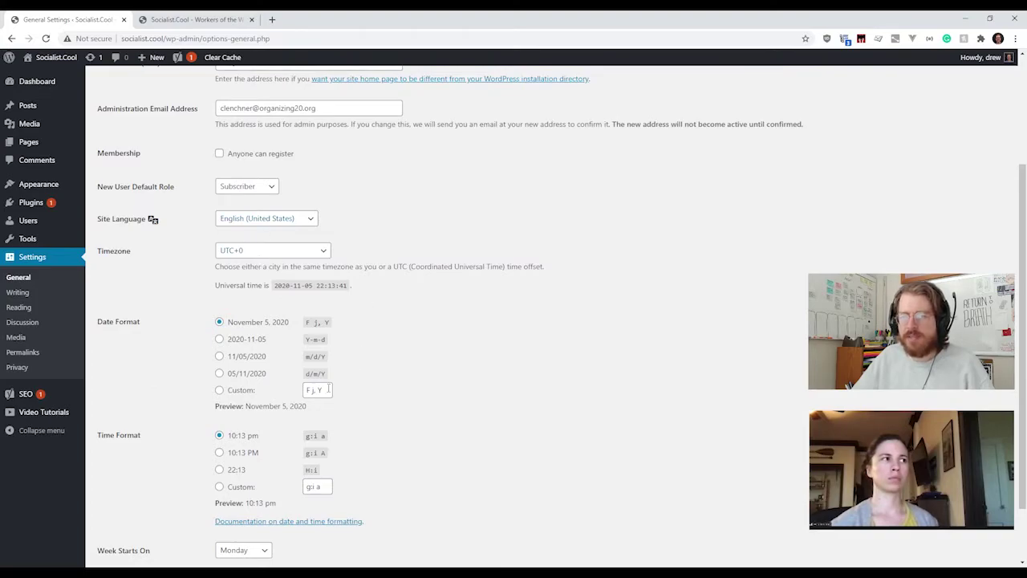
scroll(201, 424, "down", 2)
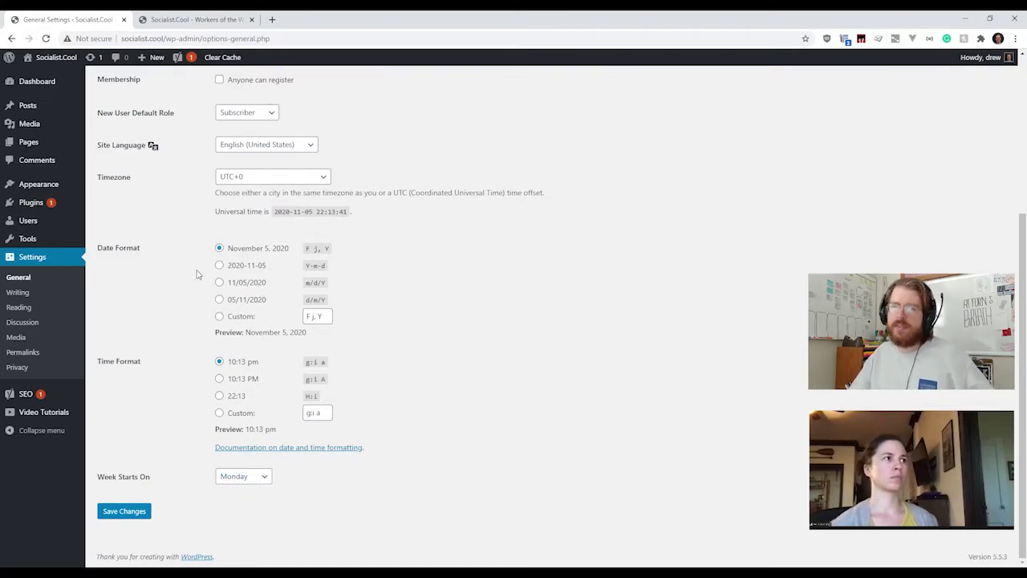
left_click(204, 21)
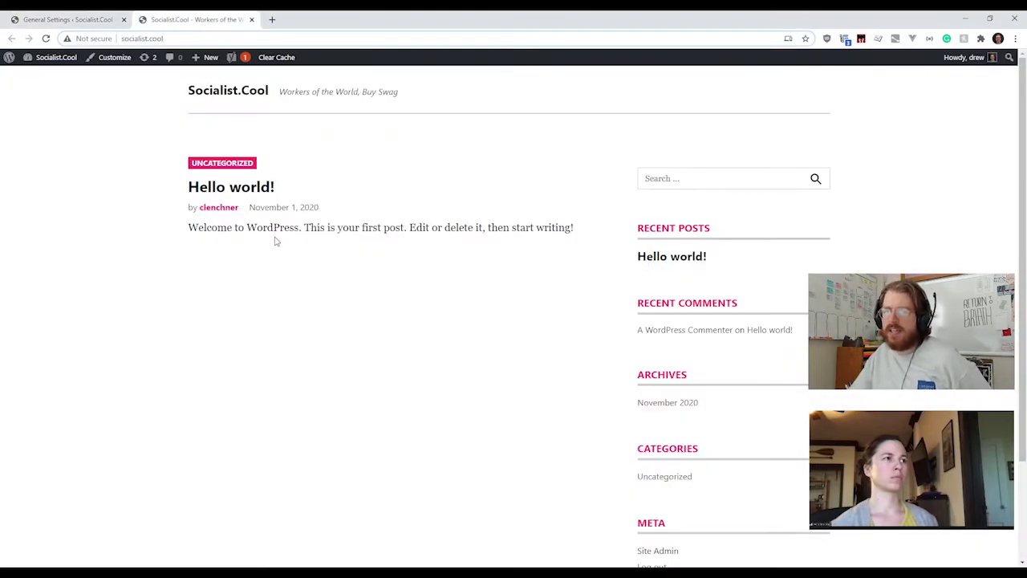
left_click_drag(249, 207, 338, 211)
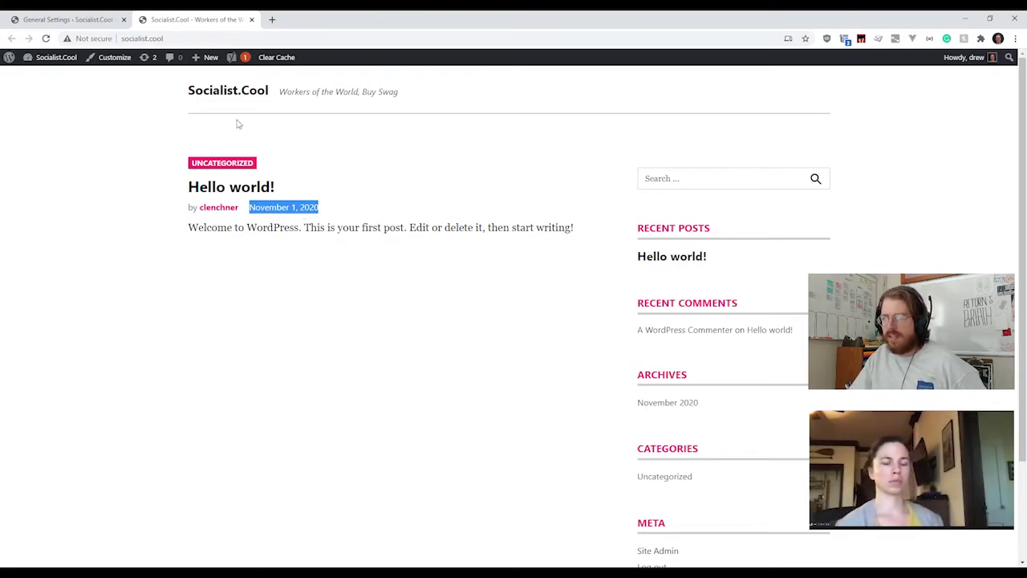
left_click(94, 20)
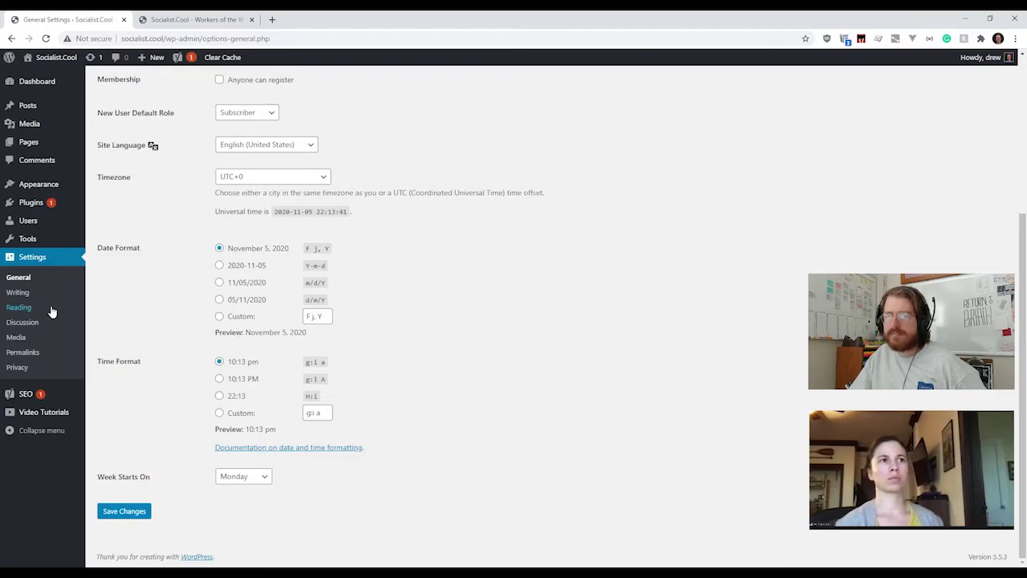
scroll(215, 383, "up", 3)
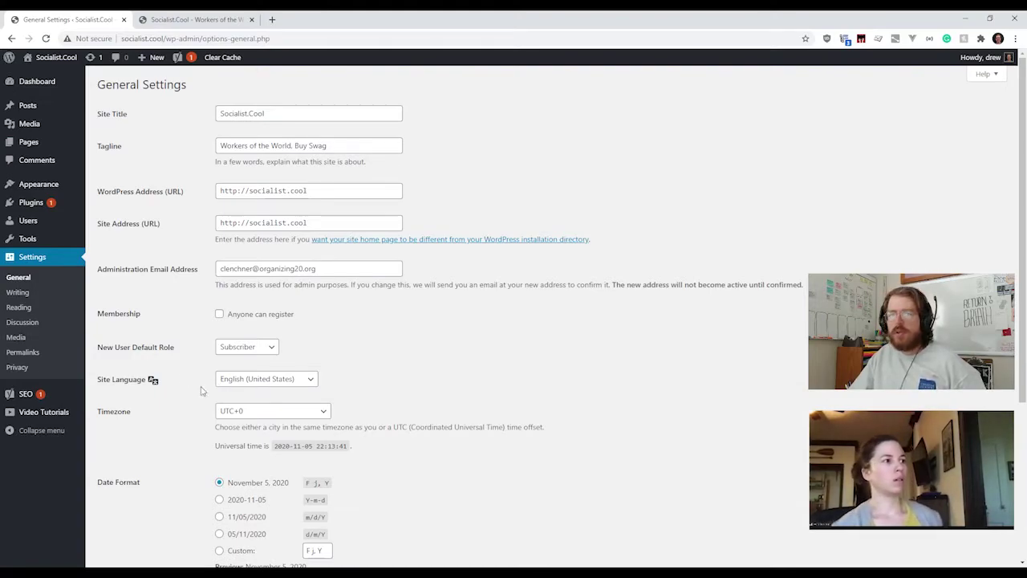
Step: Open Settings > Writing, showing default category Uncategorized and default post format Standard
left_click(57, 298)
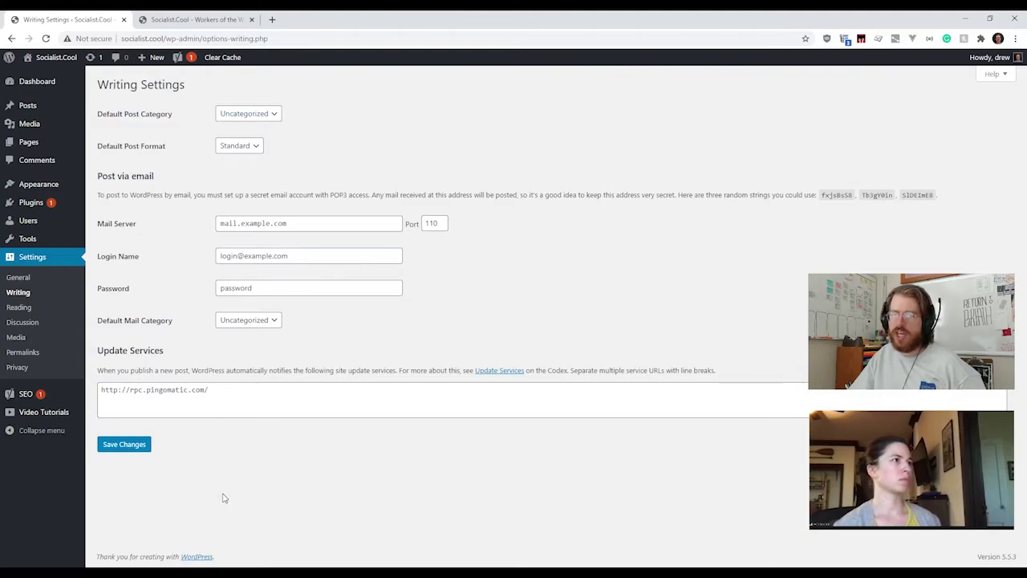
Step: Look over the Post via email and Update Services sections, then open Reading settings
left_click_drag(95, 165, 193, 446)
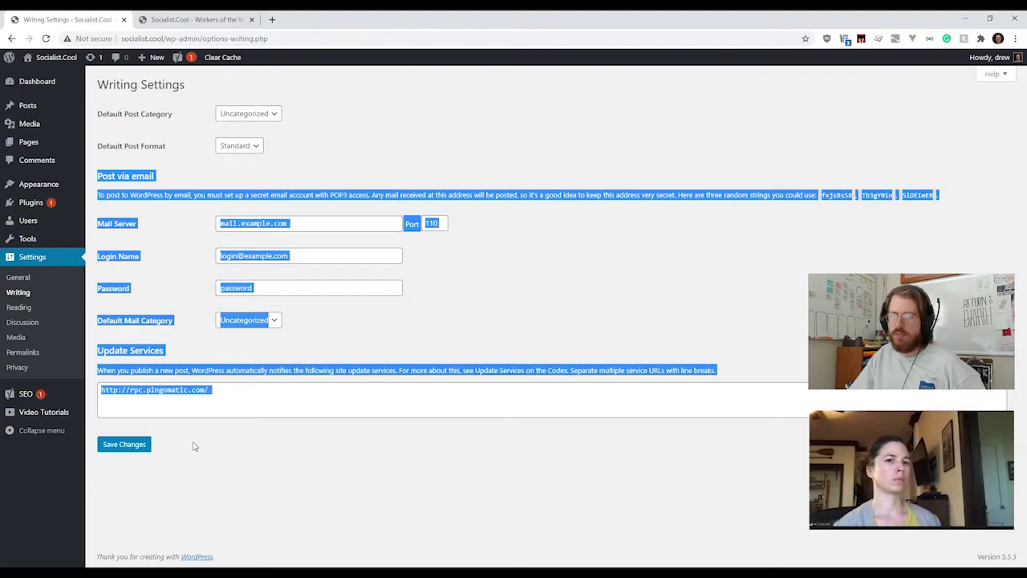
left_click(197, 443)
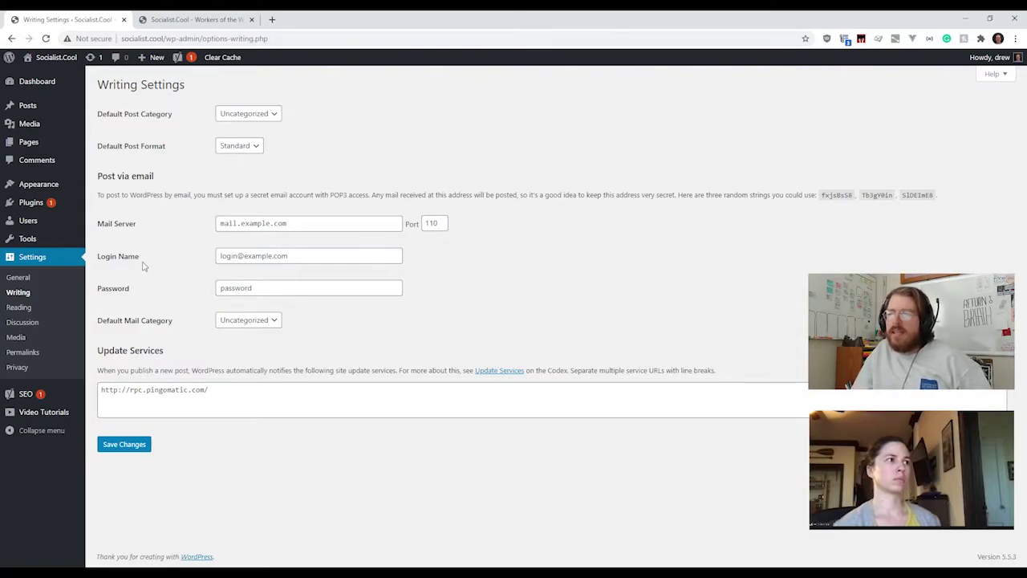
left_click(35, 309)
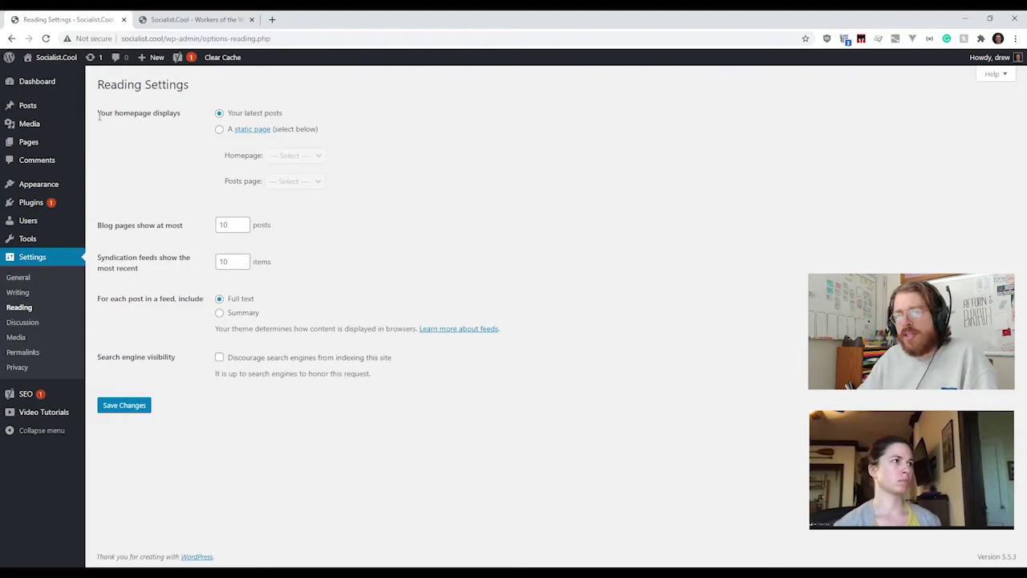
left_click(186, 19)
left_click(169, 211)
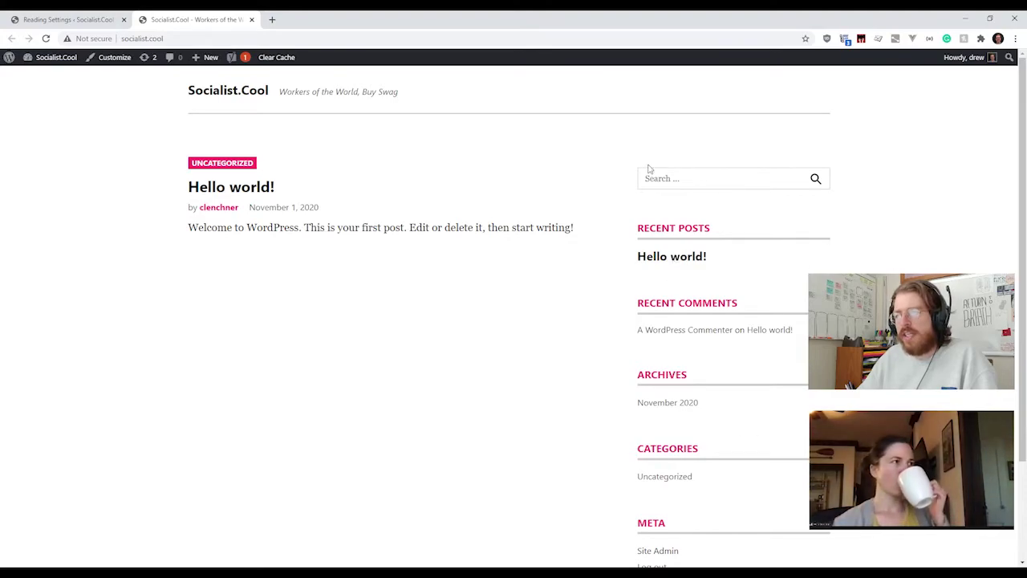
left_click_drag(649, 168, 741, 363)
left_click(741, 363)
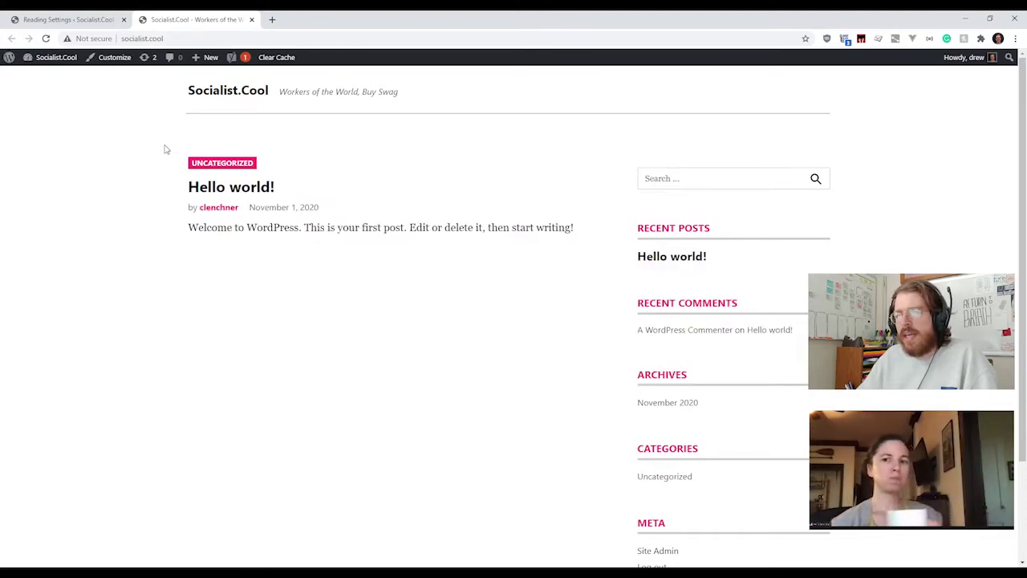
left_click_drag(177, 161, 571, 234)
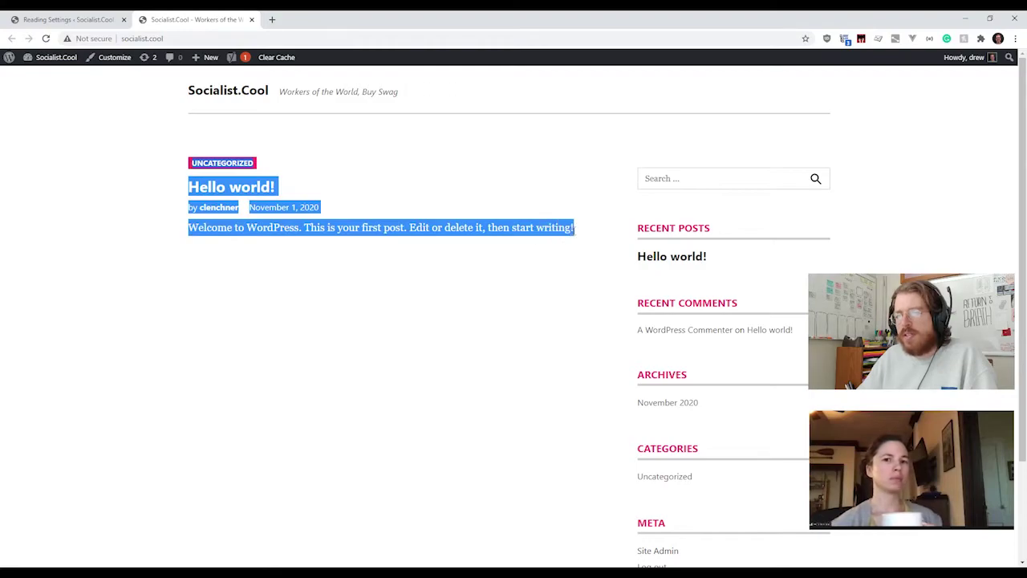
left_click(560, 258)
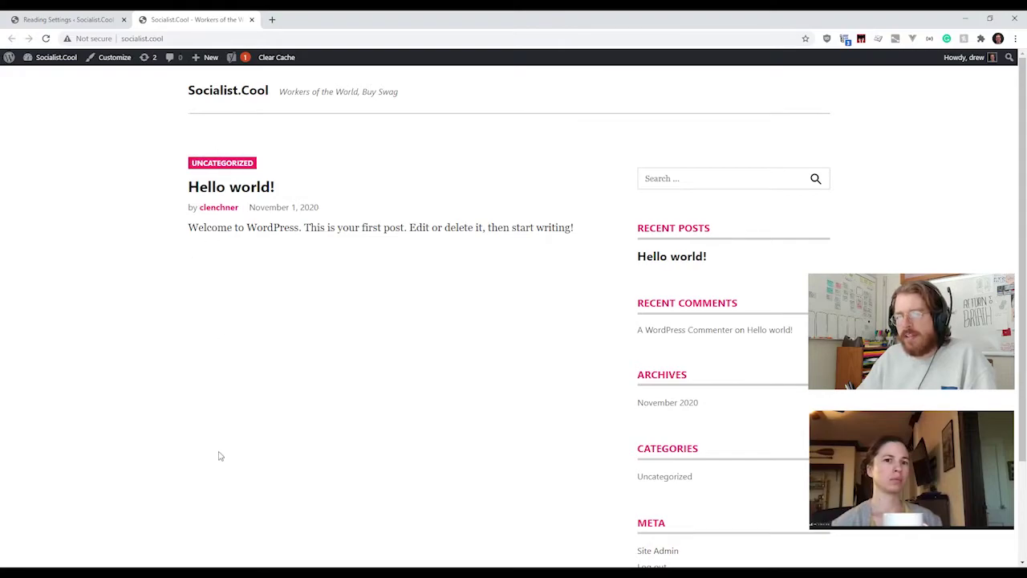
left_click(68, 20)
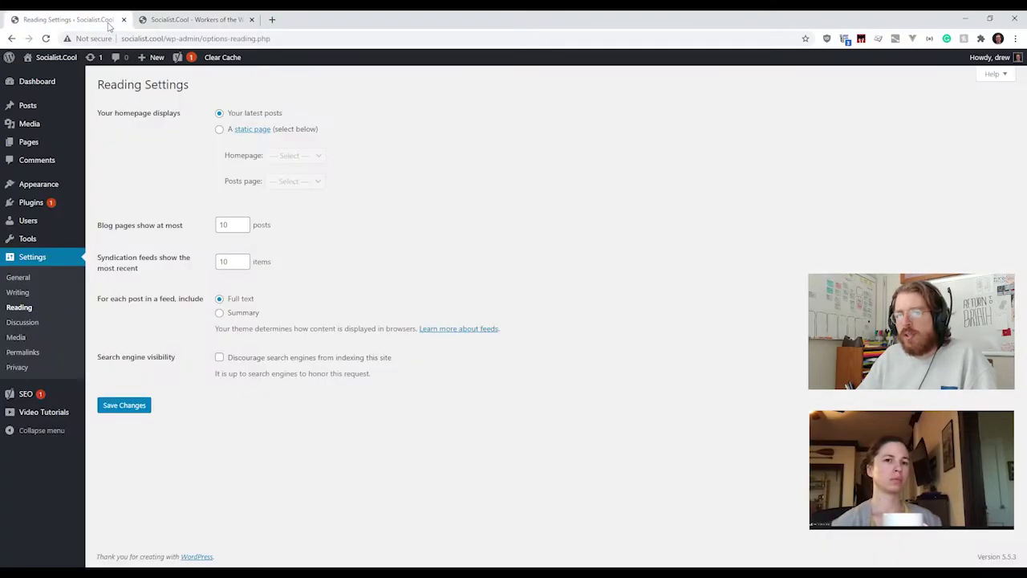
Step: Set 'Your homepage displays' to Your latest posts instead of a static page, then view the front page
left_click(219, 131)
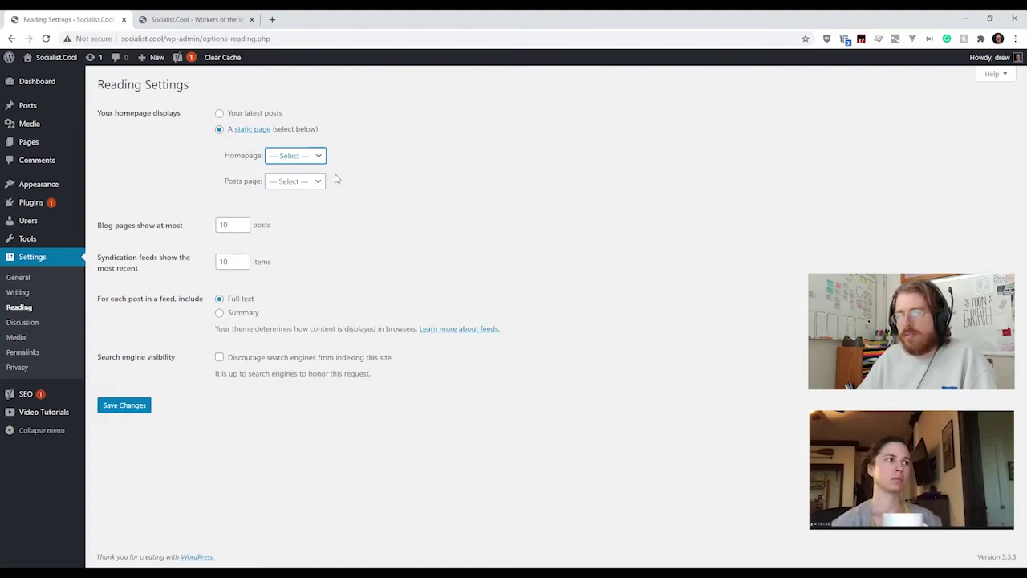
left_click(321, 184)
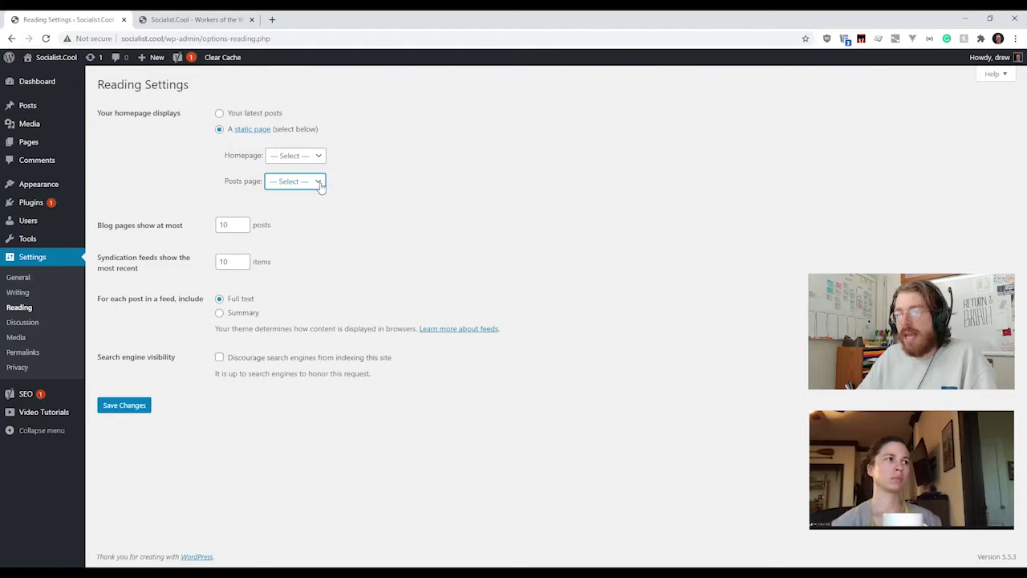
left_click(358, 199)
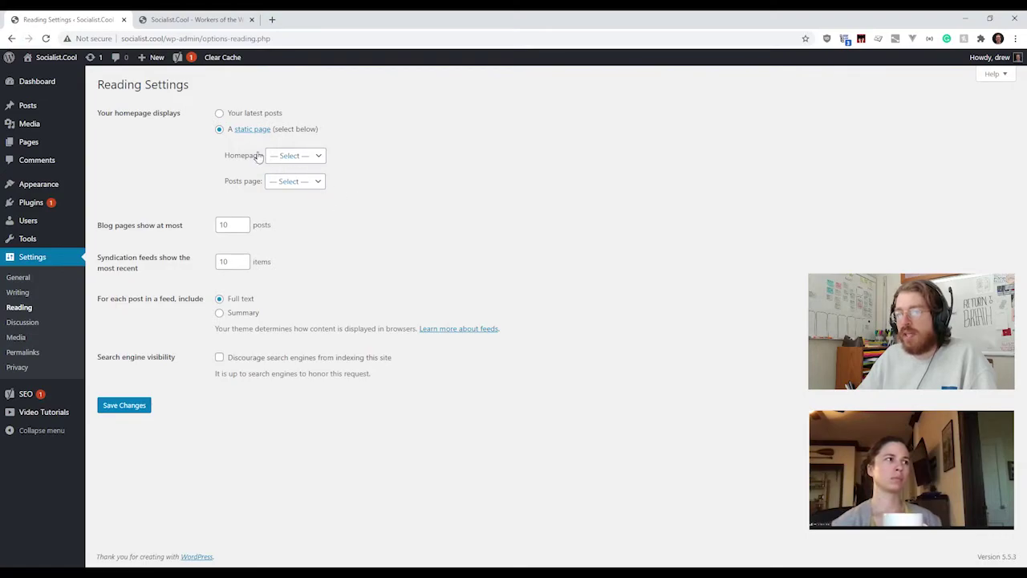
left_click(223, 115)
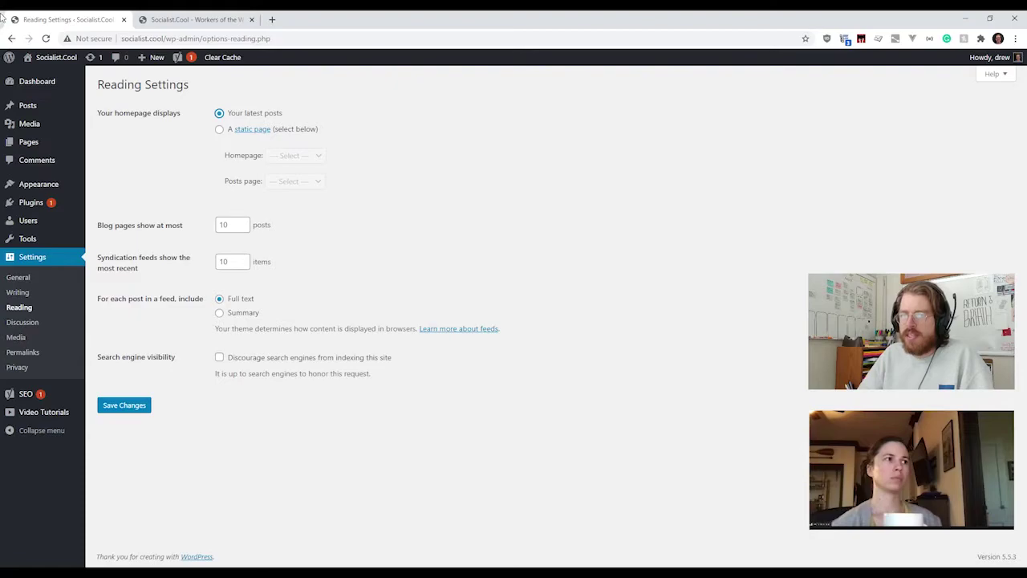
left_click(133, 16)
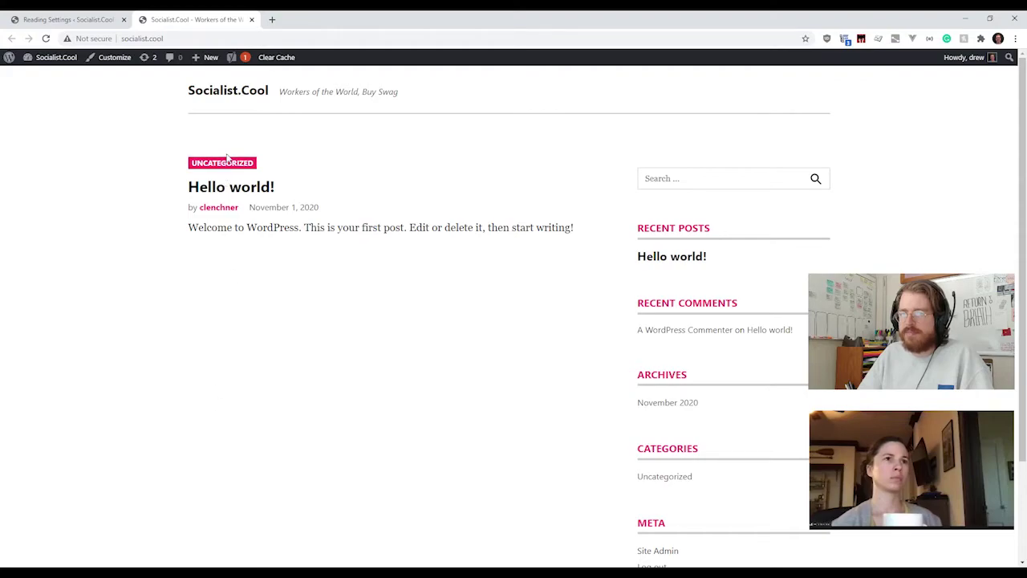
left_click(71, 20)
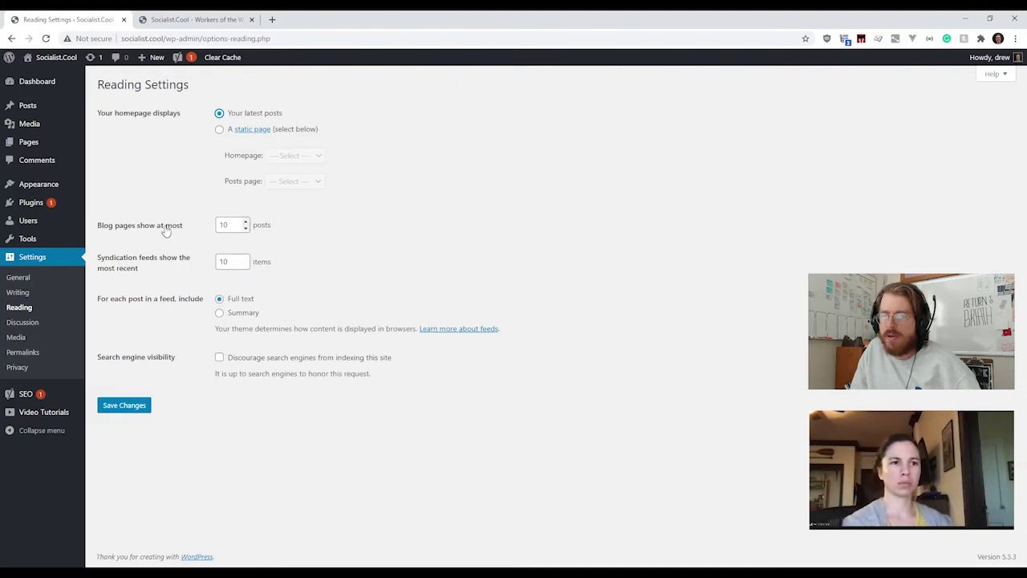
left_click(229, 24)
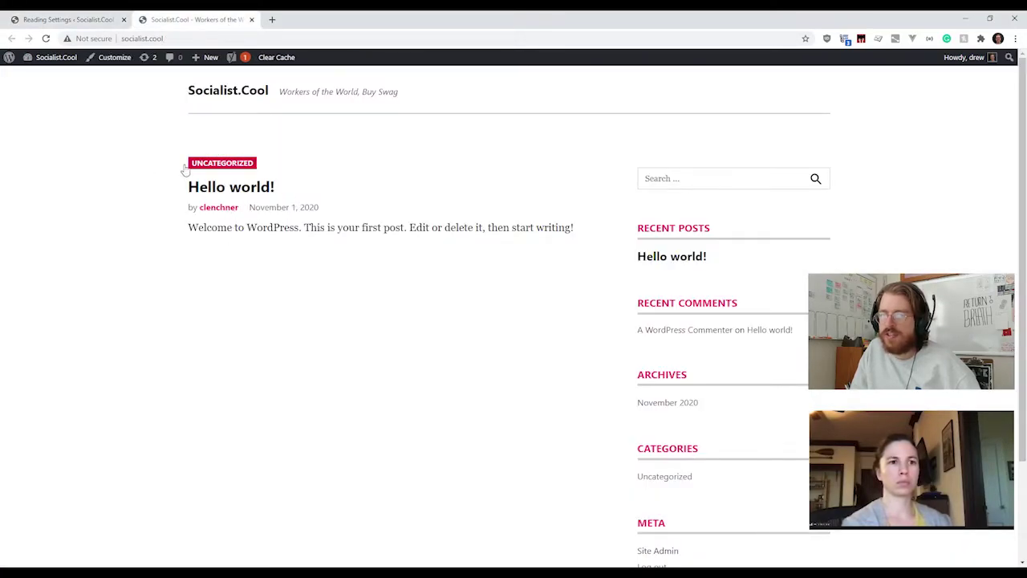
left_click(104, 22)
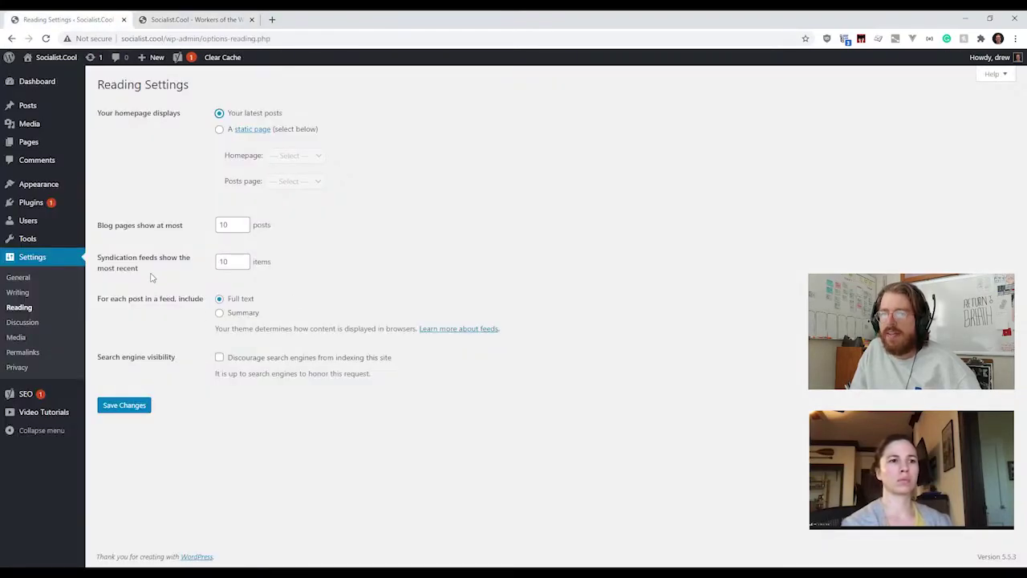
left_click_drag(138, 270, 97, 259)
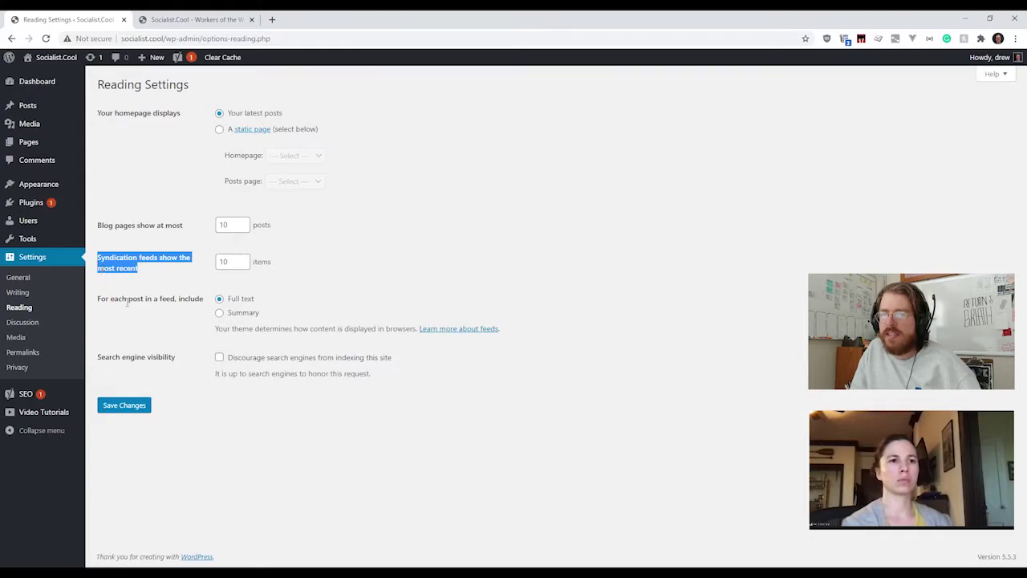
left_click(170, 24)
left_click(177, 38)
Step: Load the site's RSS feed at socialist.cool/feed
left_click(178, 38)
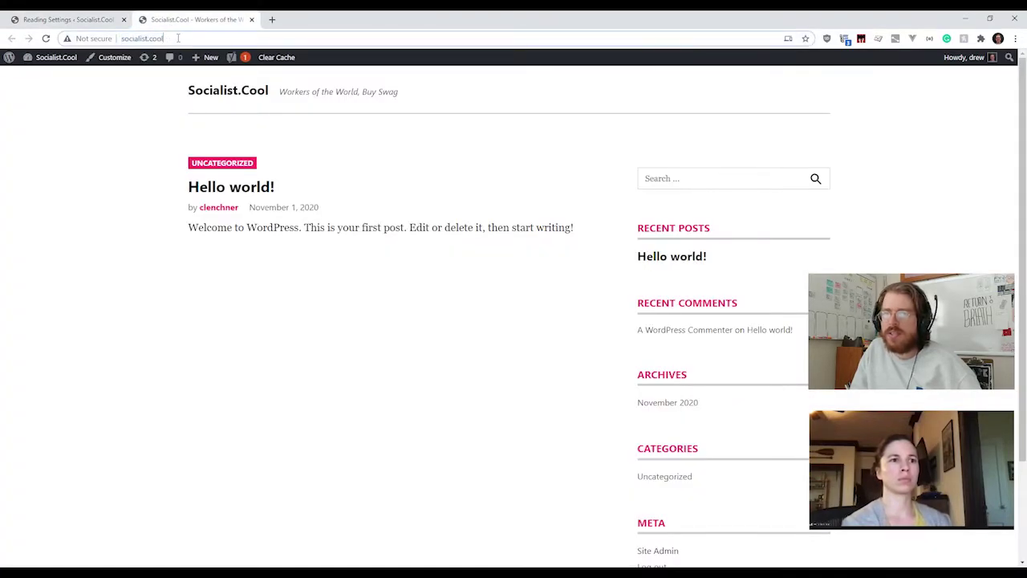
type("/feed")
key("Return")
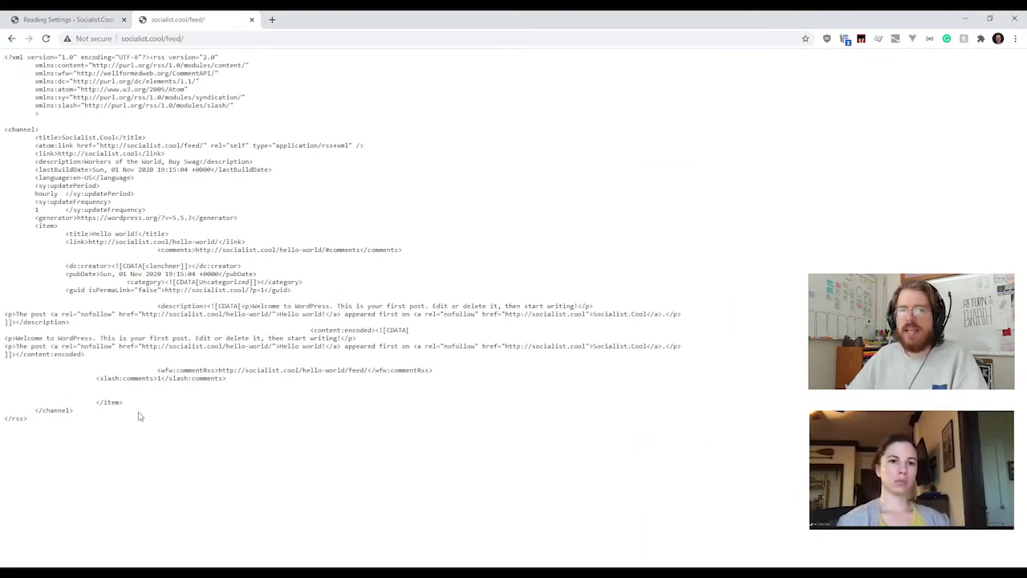
Step: Inspect the feed's Hello world! title, link and description, then go back to the front page
left_click_drag(77, 446, 3, 67)
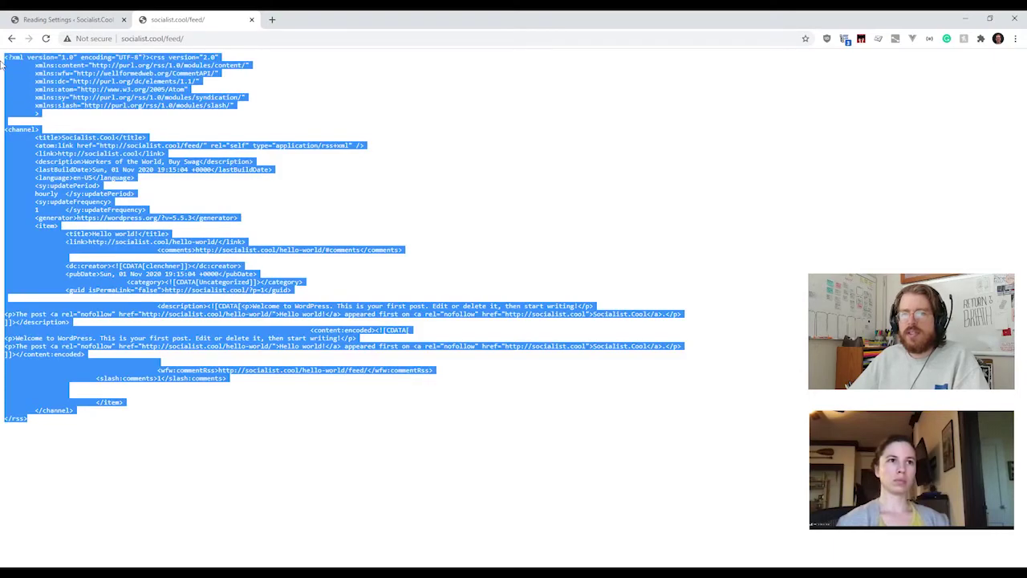
left_click(211, 424)
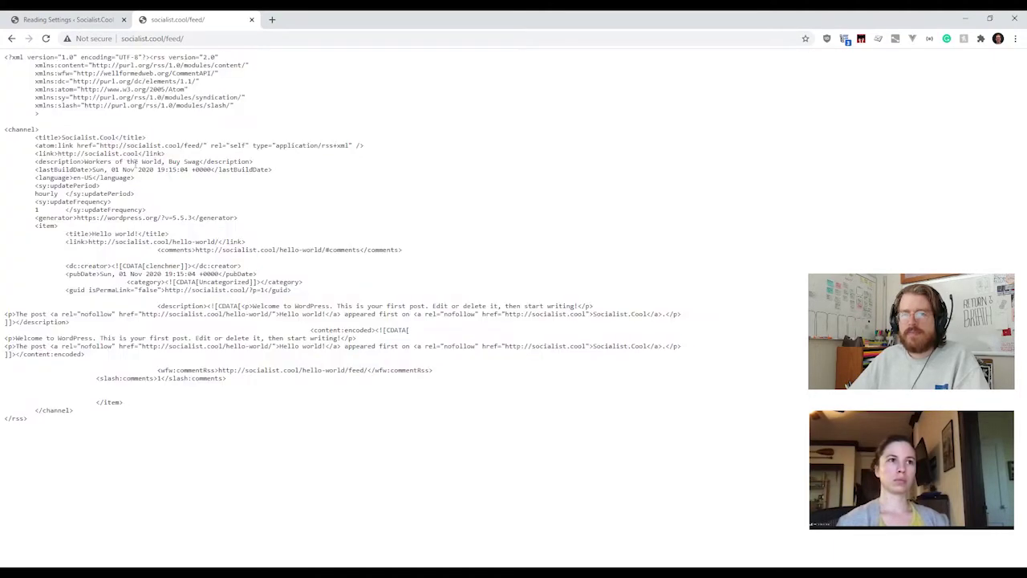
left_click_drag(141, 423, 4, 53)
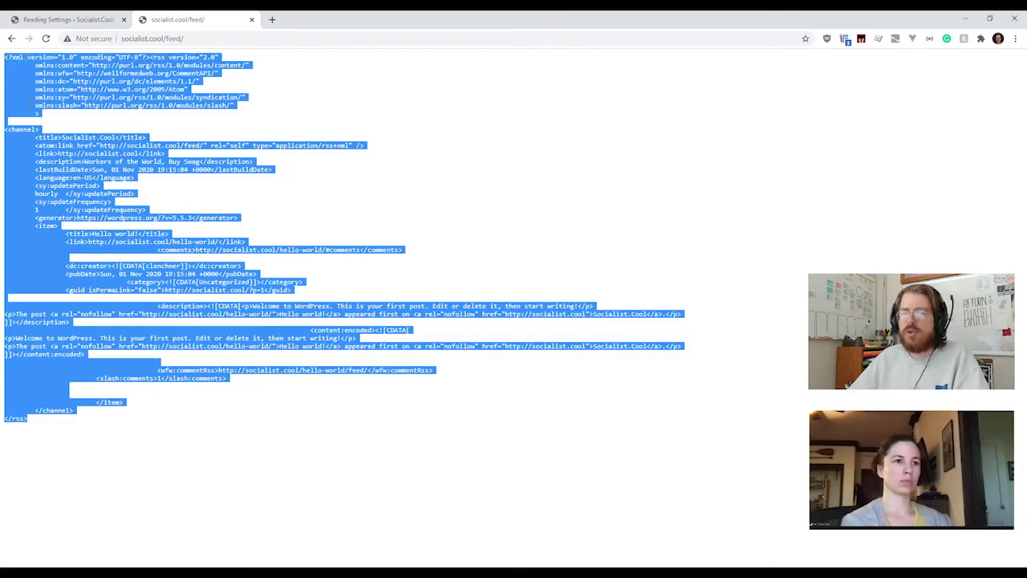
left_click(190, 242)
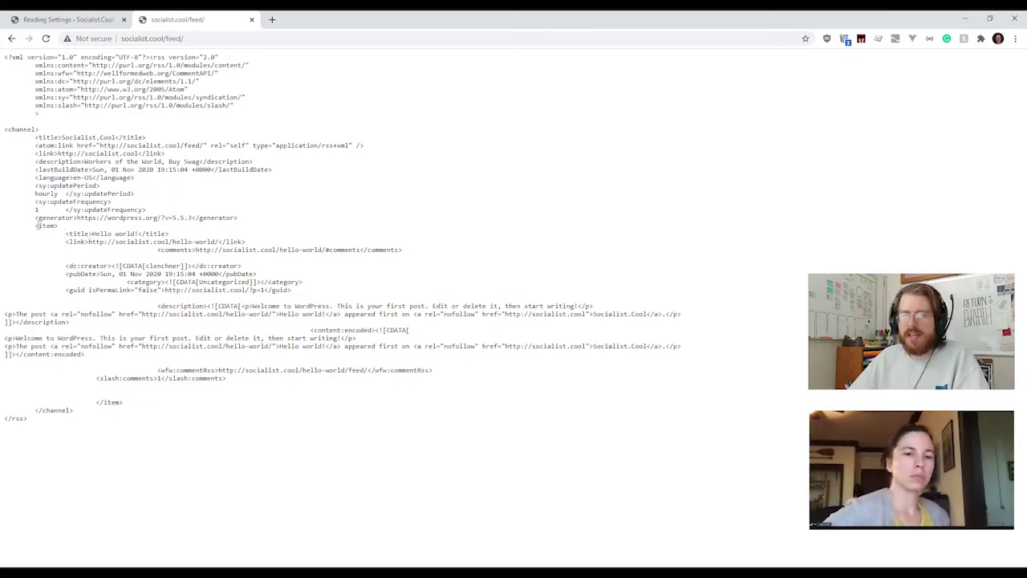
left_click_drag(36, 226, 169, 234)
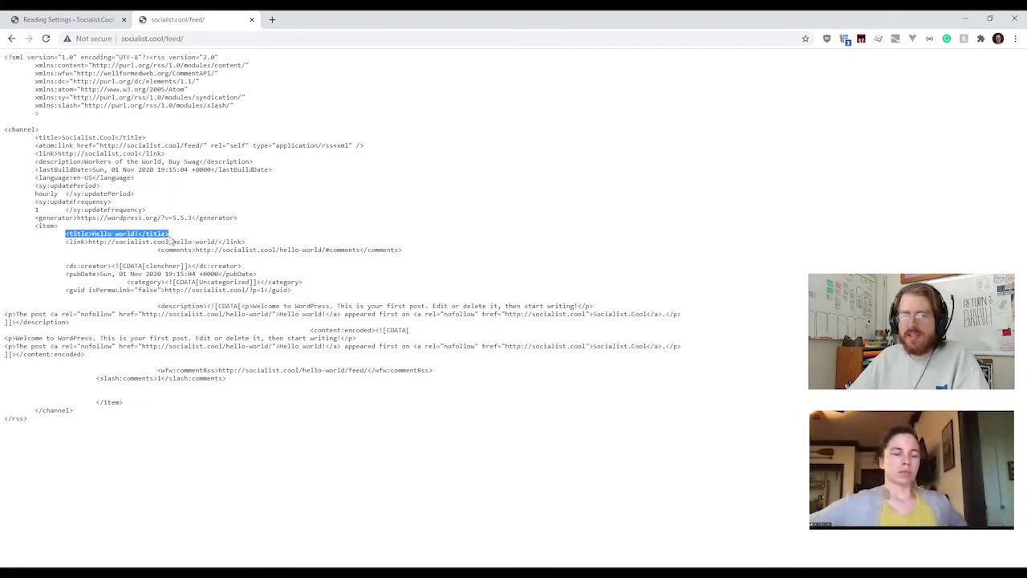
left_click_drag(67, 241, 281, 242)
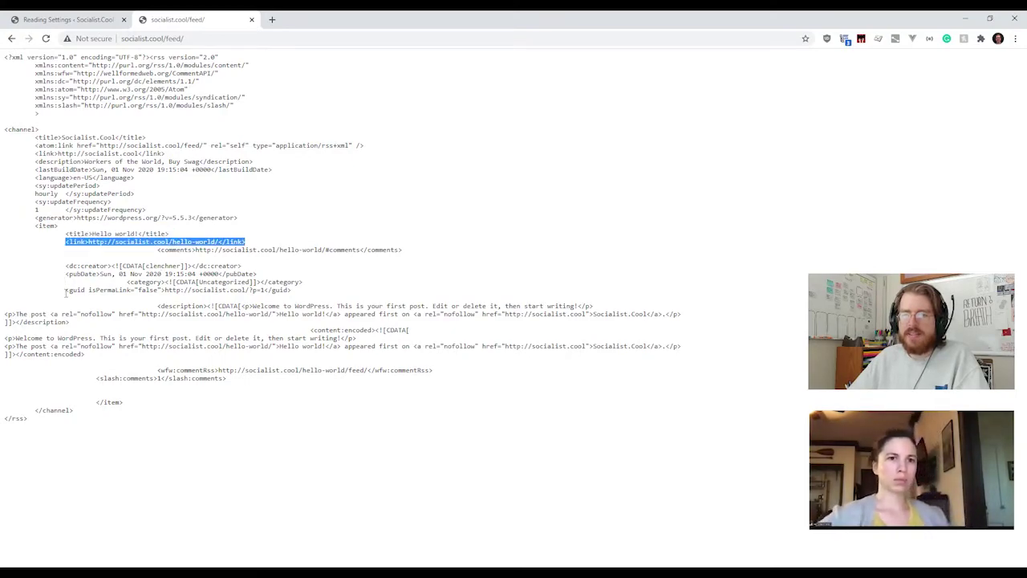
left_click_drag(158, 305, 120, 265)
left_click(120, 265)
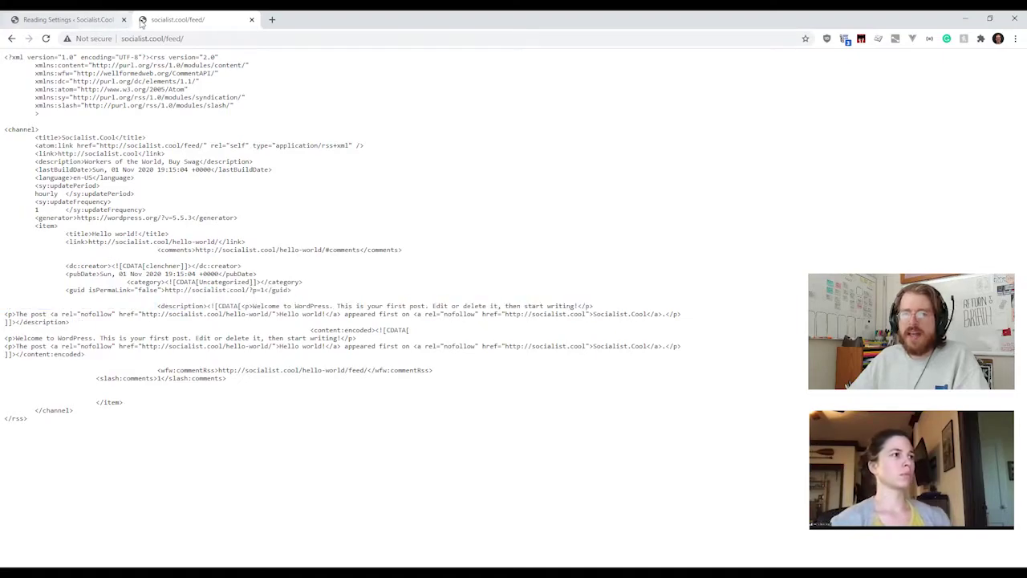
left_click(11, 39)
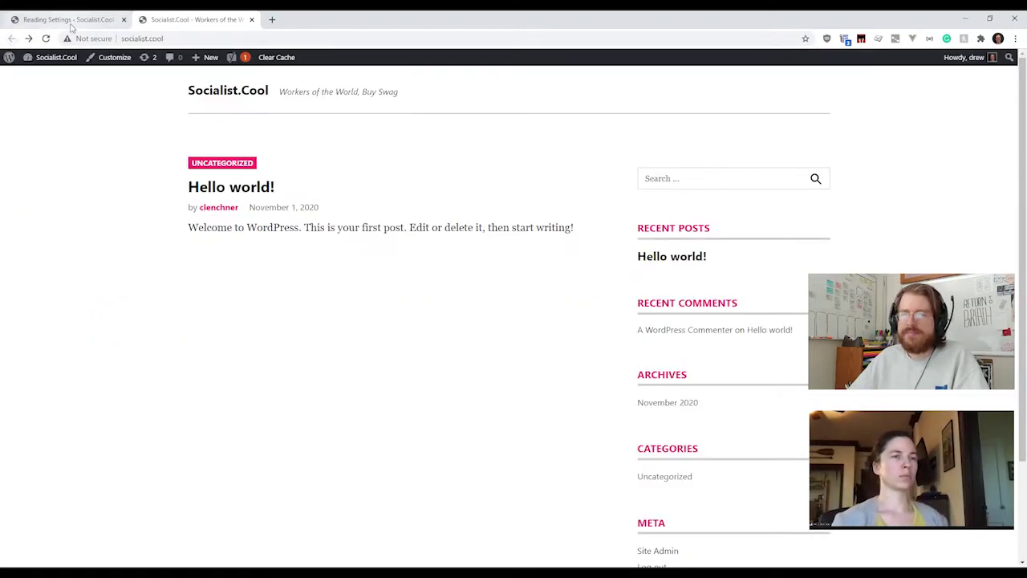
Step: On Reading Settings, review the 'For each post in a feed, include' option left at Full text
left_click(70, 26)
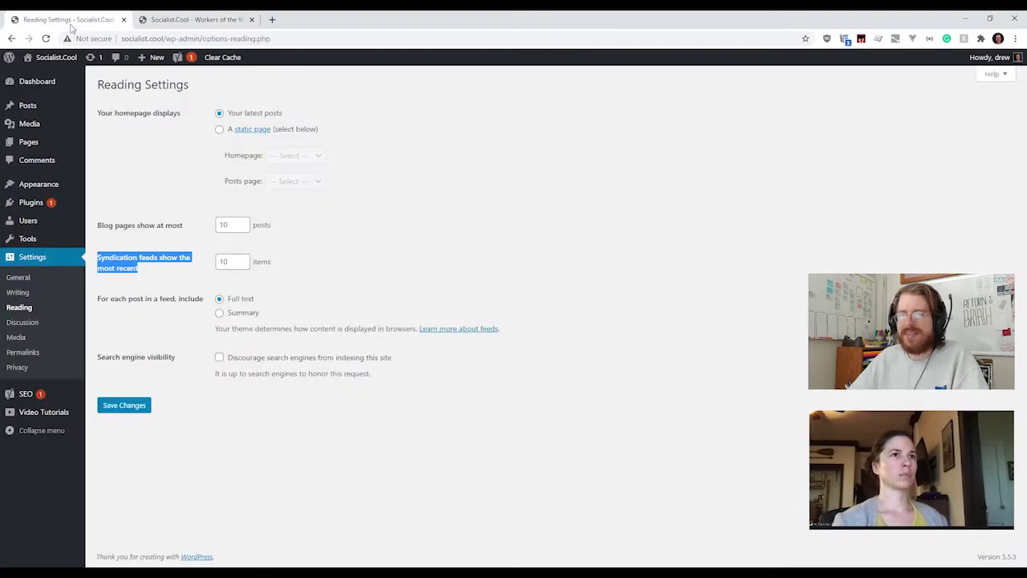
left_click(332, 289)
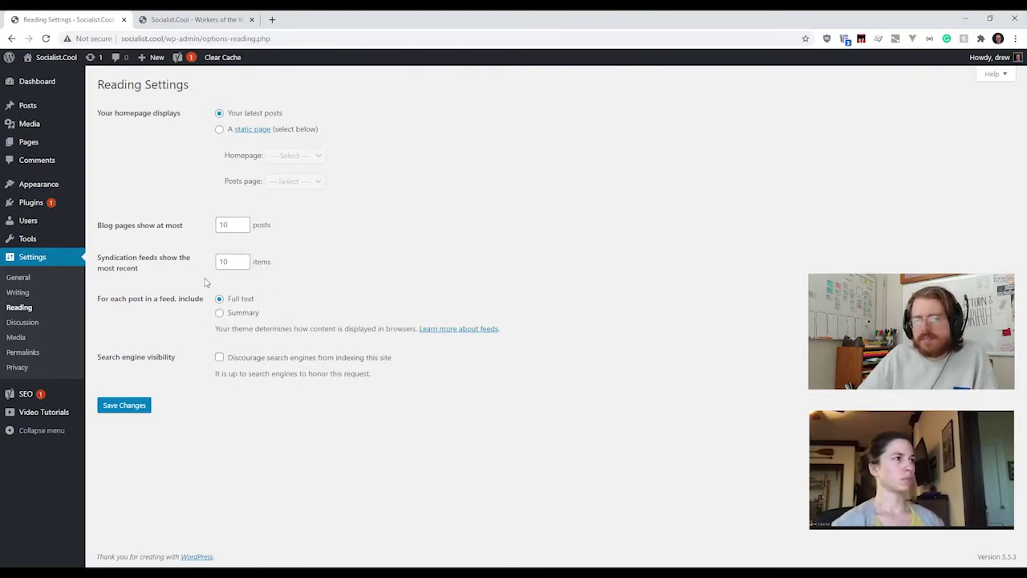
left_click_drag(98, 299, 210, 306)
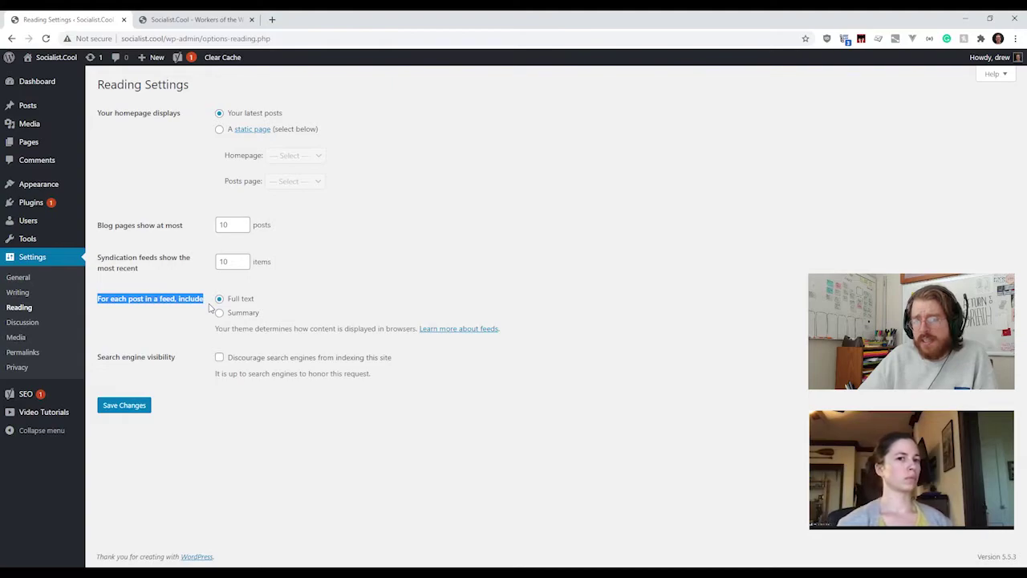
left_click(198, 328)
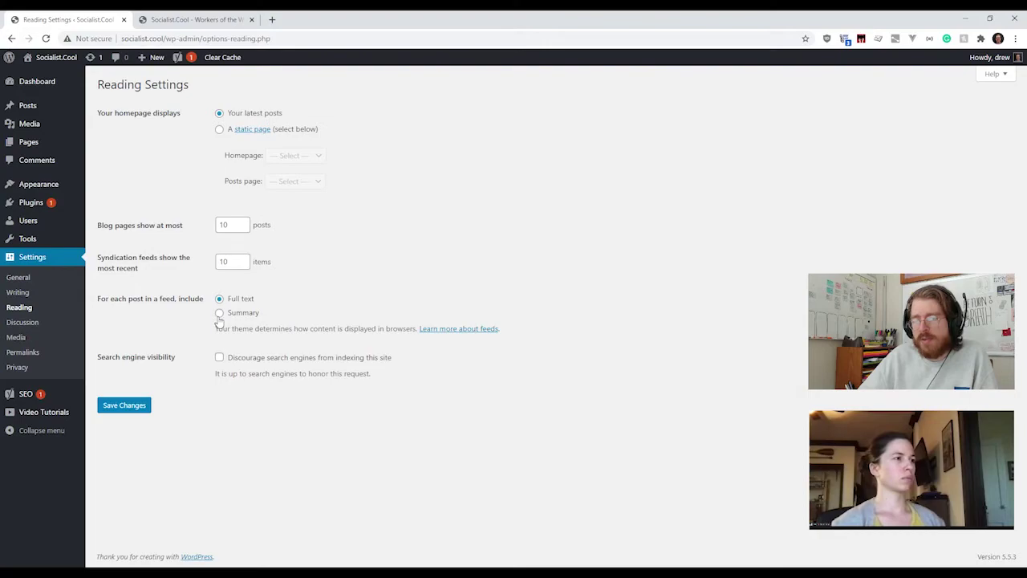
Step: On the live homepage, highlight the welcome sentence and open Hello world! in a new tab
left_click(171, 23)
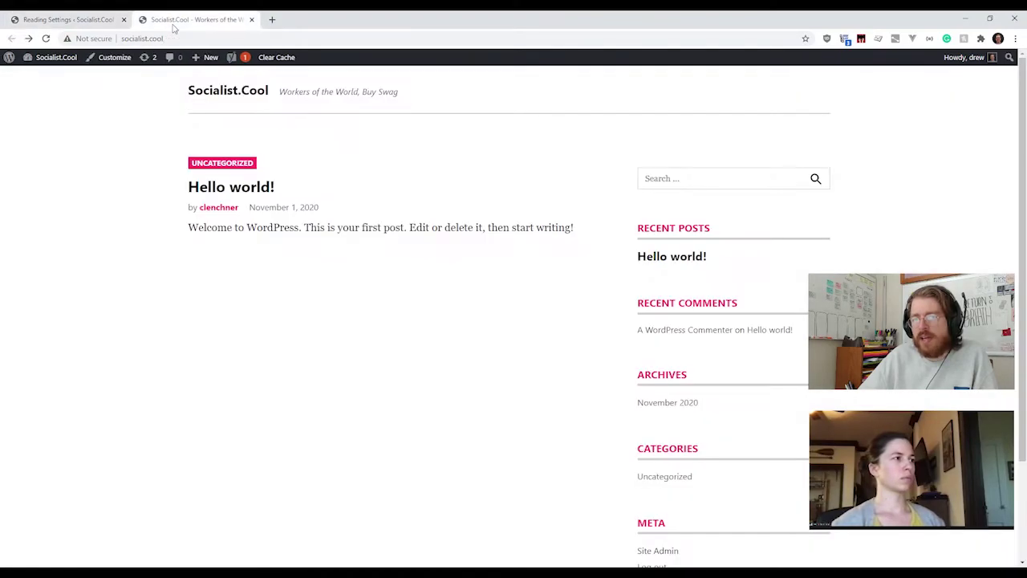
left_click_drag(188, 228, 191, 239)
left_click(584, 235)
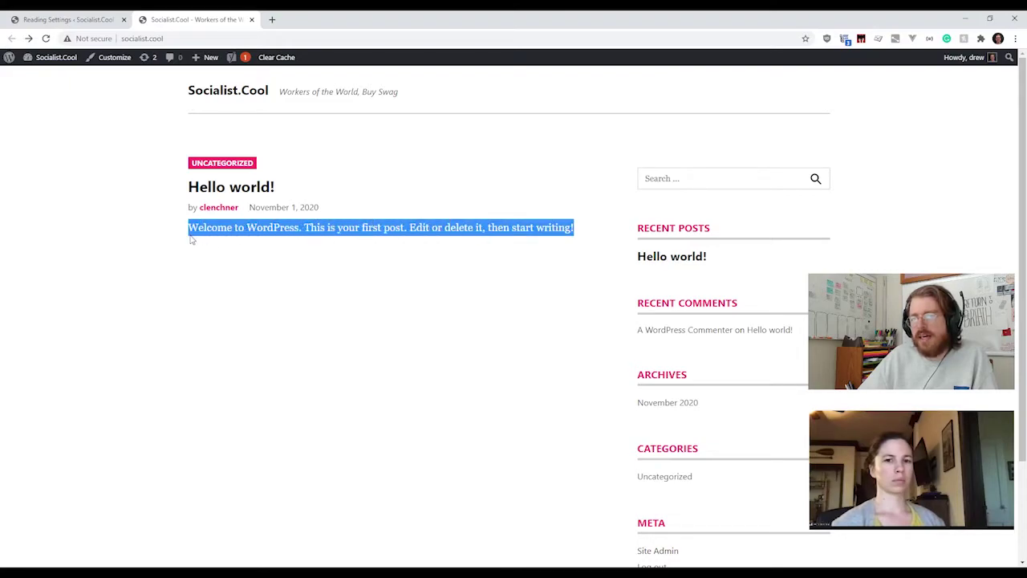
middle_click(216, 188)
Step: Review the single Hello world! post's title, publication date and opening sentence
left_click(273, 24)
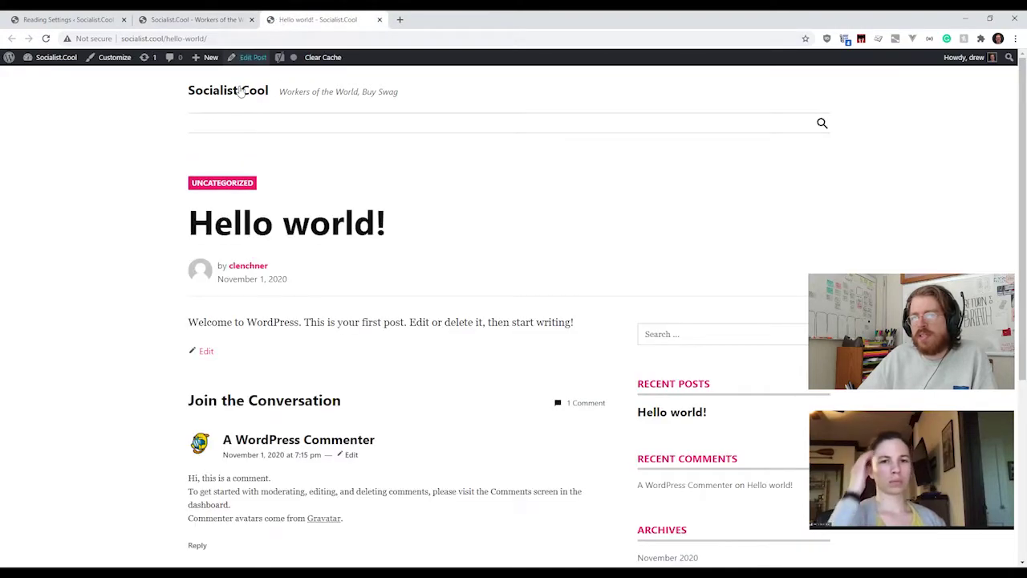
left_click_drag(187, 236, 415, 236)
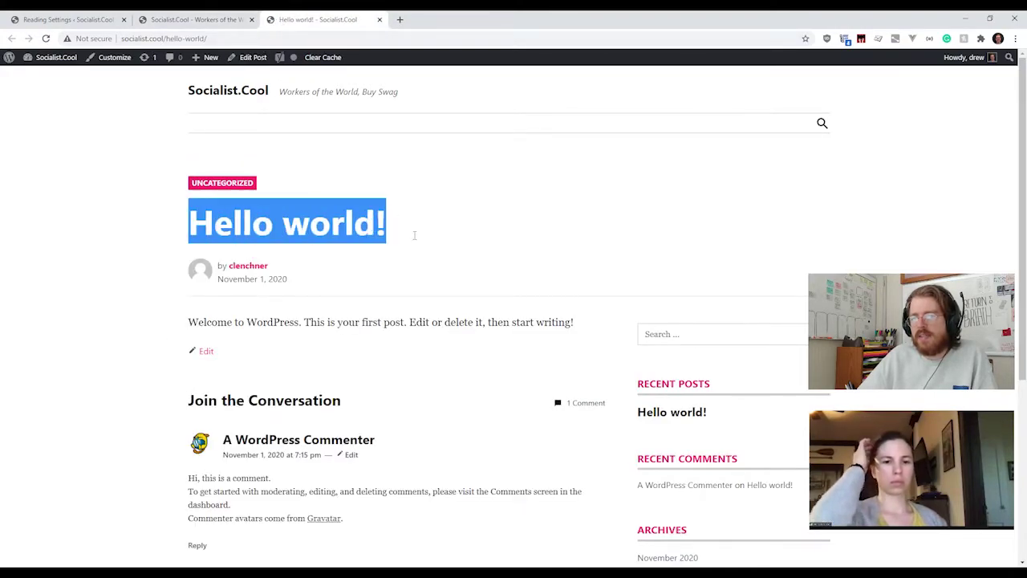
left_click(235, 284)
triple_click(235, 283)
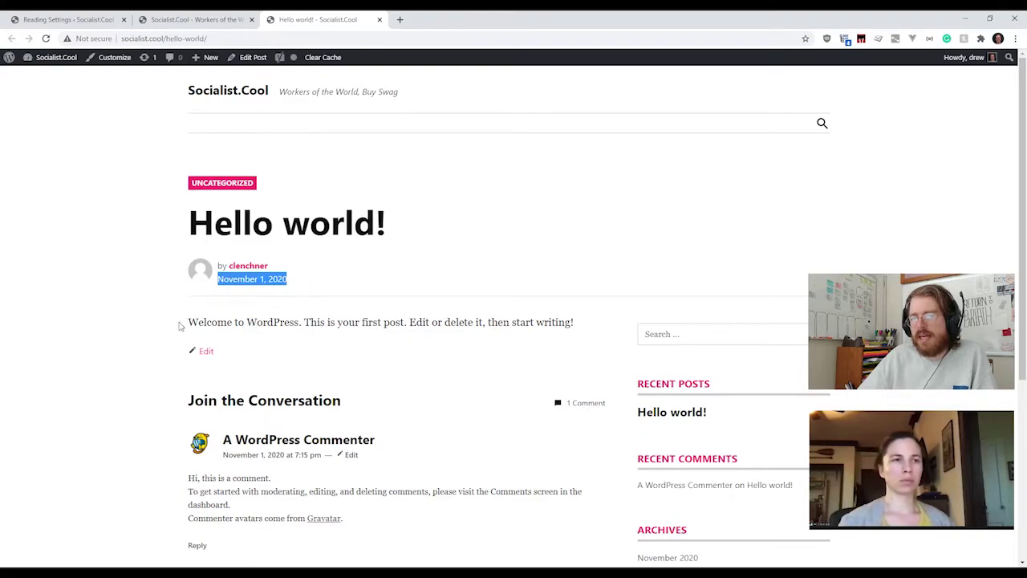
left_click_drag(209, 558, 377, 321)
left_click_drag(190, 322, 578, 321)
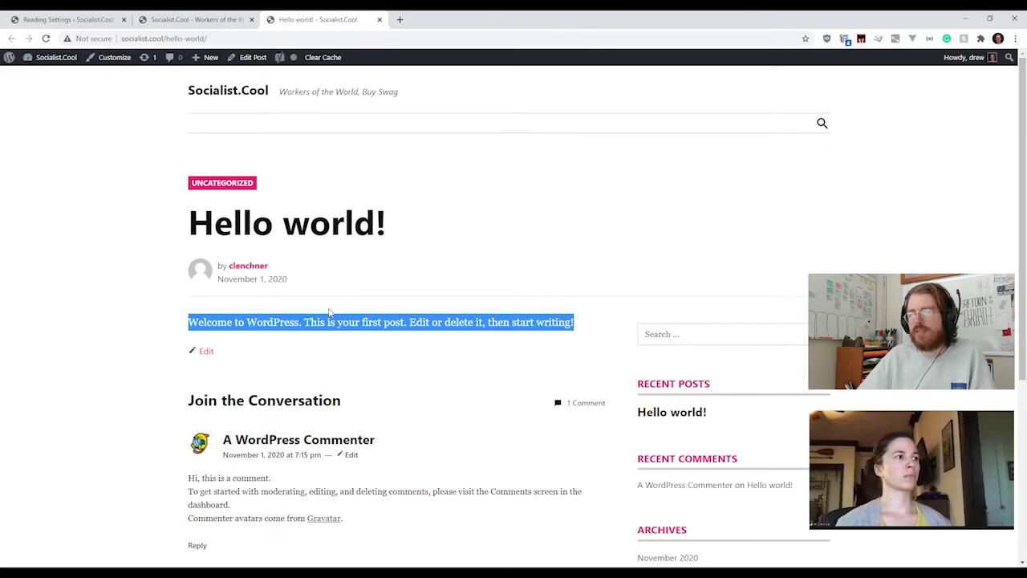
Step: Switch between Reading Settings and the live homepage, ending on Reading Settings
left_click(88, 19)
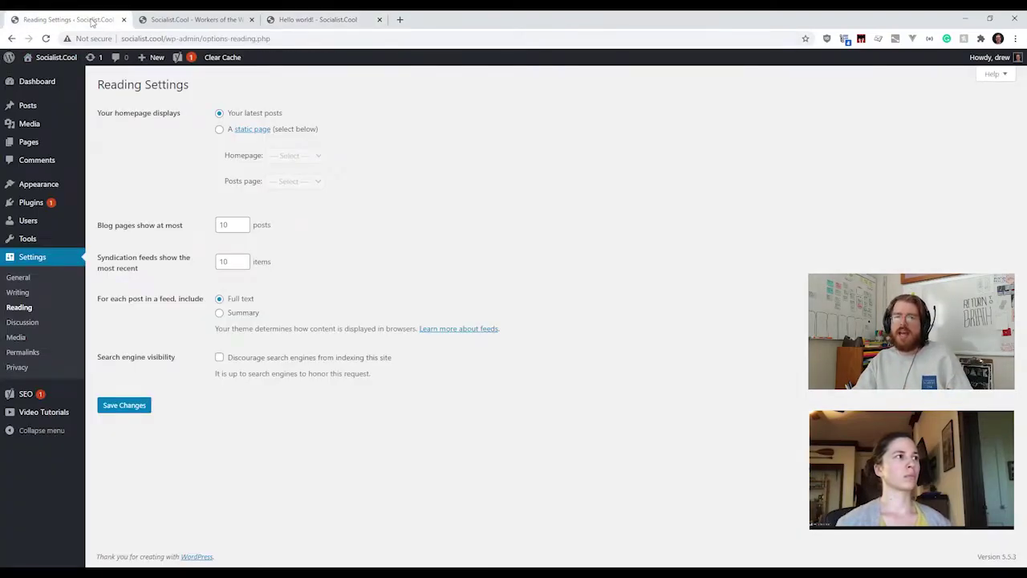
left_click(191, 25)
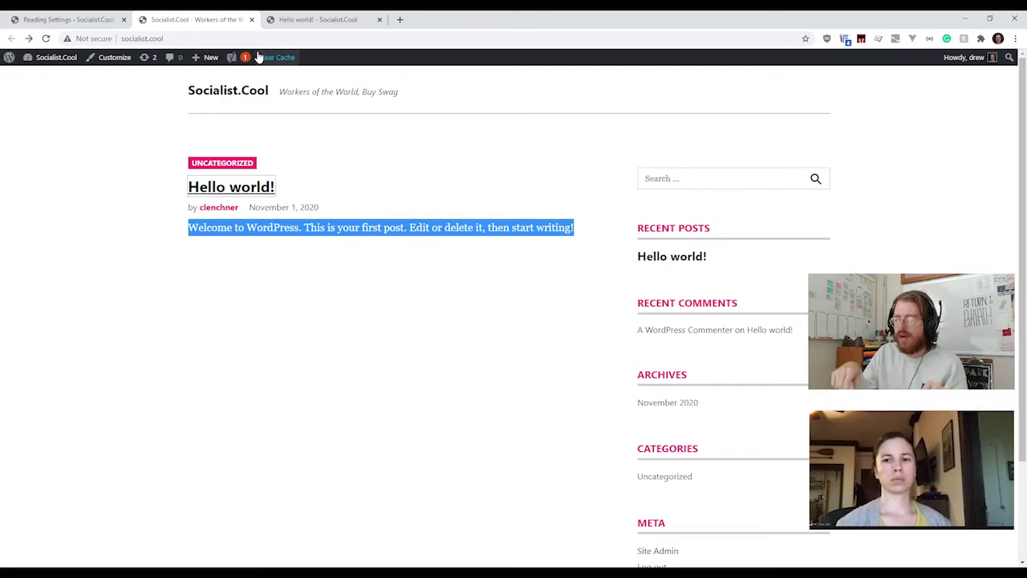
left_click(90, 27)
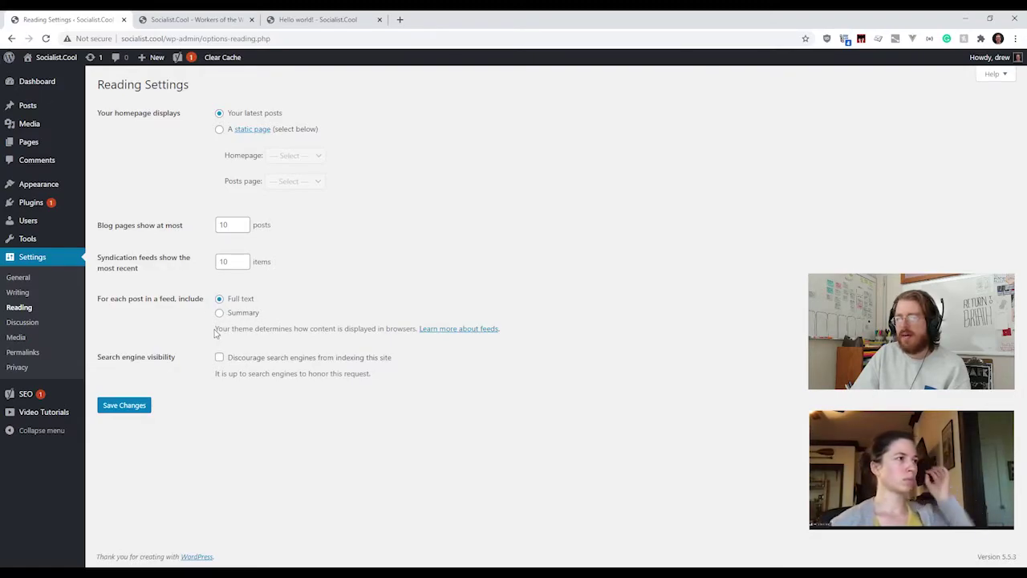
left_click_drag(215, 333, 581, 344)
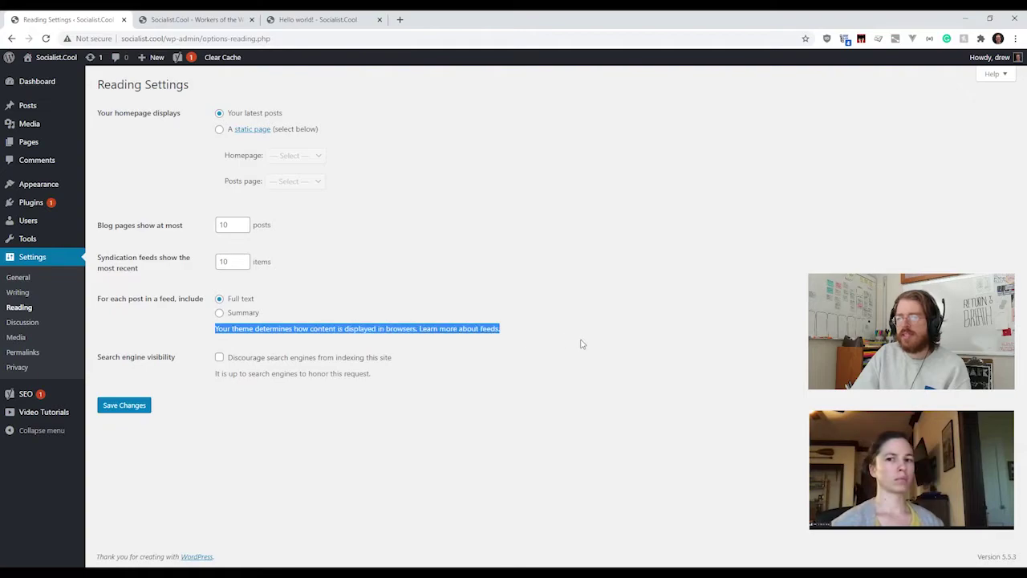
left_click(582, 344)
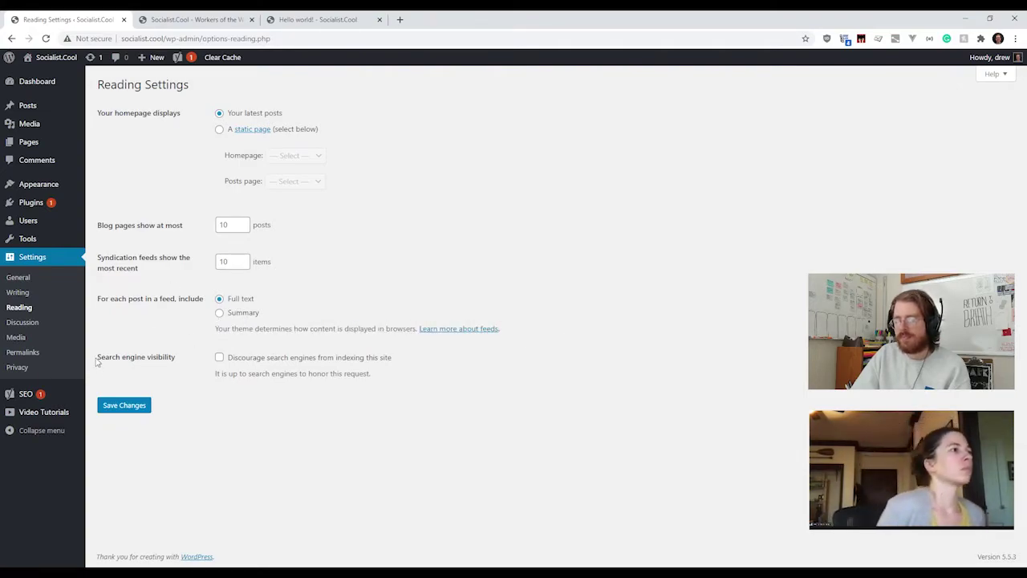
left_click_drag(99, 360, 186, 360)
left_click(177, 360)
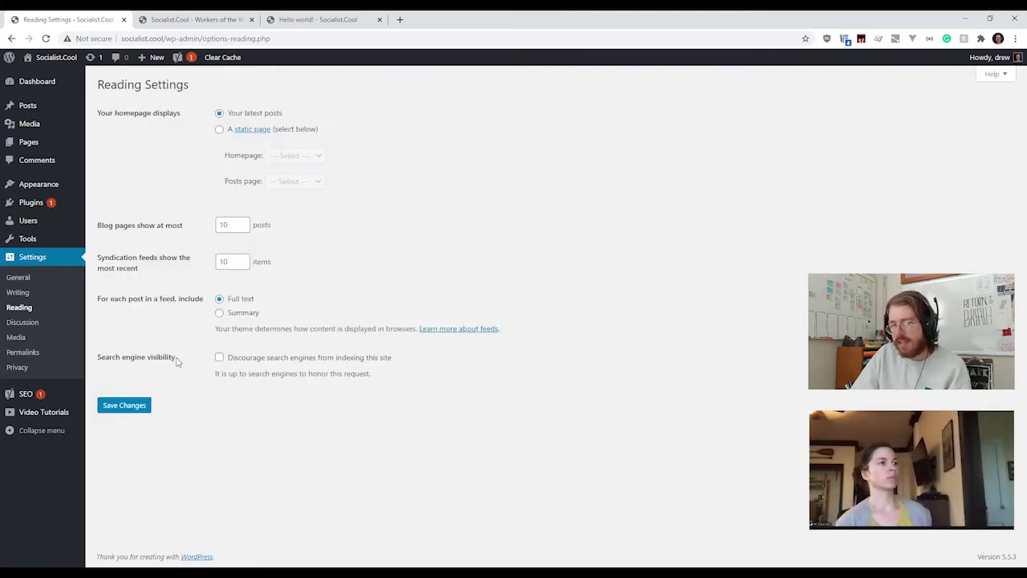
left_click_drag(96, 360, 183, 363)
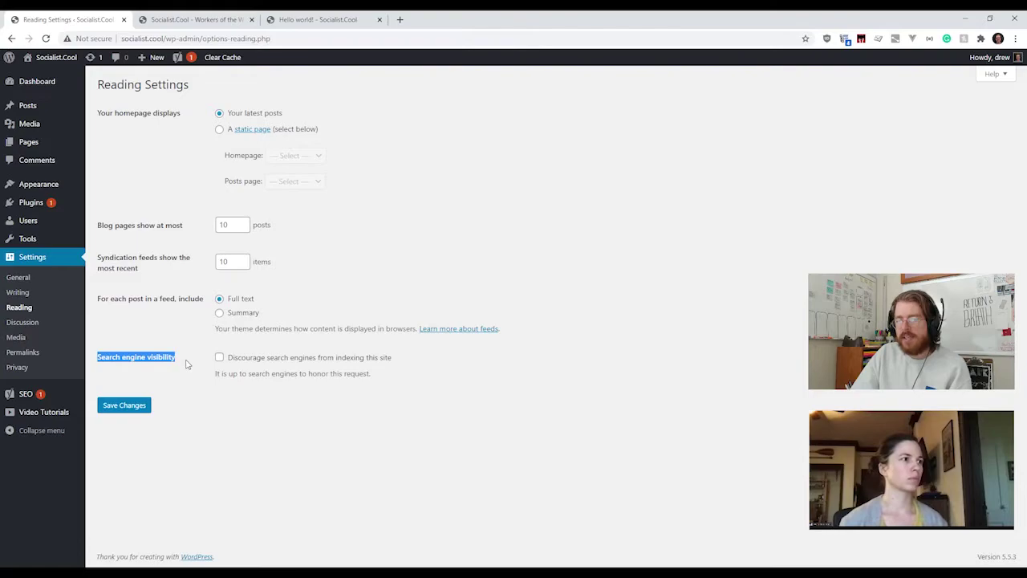
left_click(147, 362)
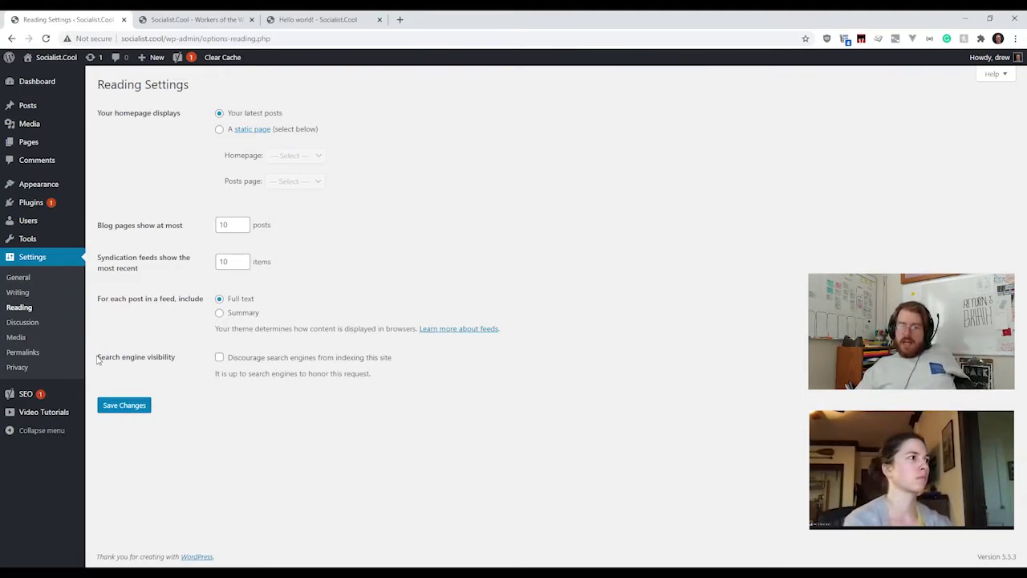
left_click_drag(99, 360, 97, 358)
left_click(391, 378)
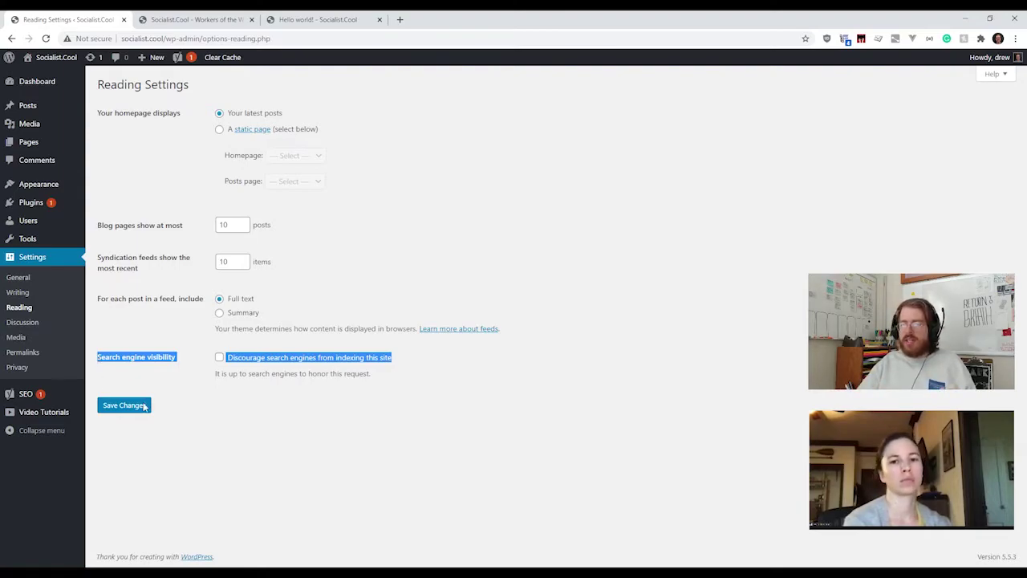
left_click(232, 430)
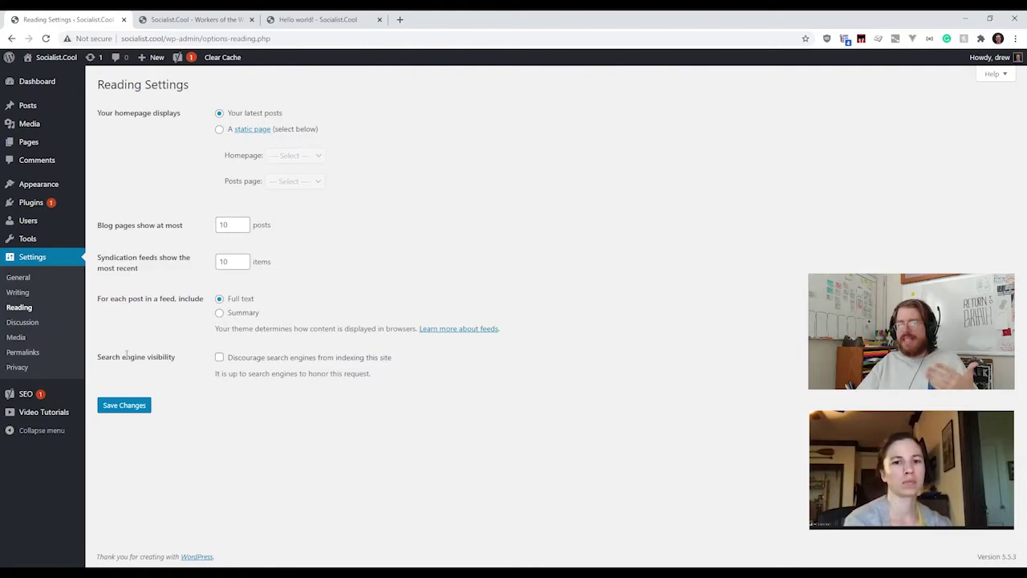
Step: Open Settings > Discussion and scroll through comment moderation and avatar options, including the Mystery Person default
left_click(38, 322)
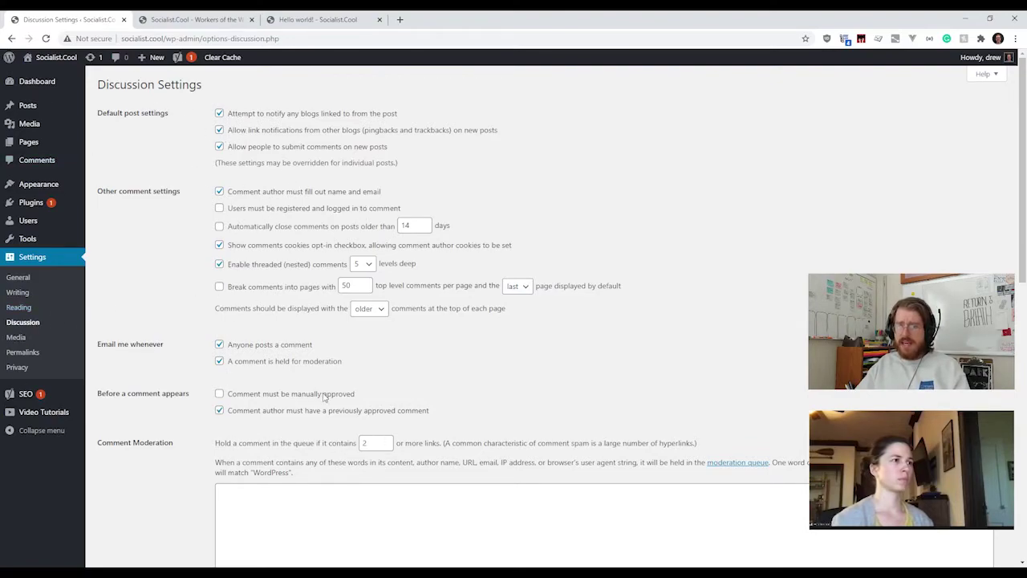
scroll(230, 241, "down", 1)
scroll(230, 241, "down", 3)
scroll(230, 240, "up", 5)
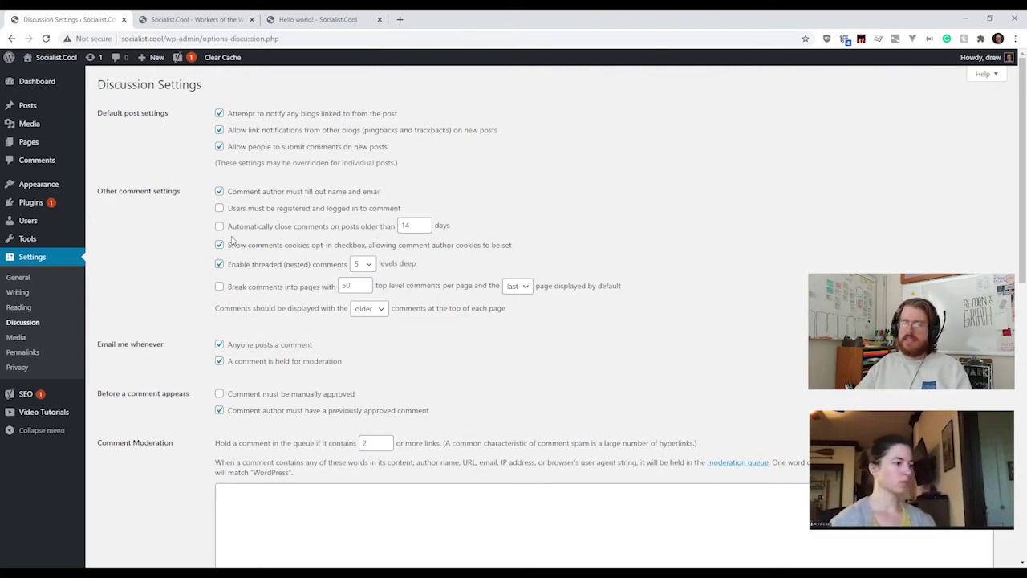
scroll(231, 242, "down", 3)
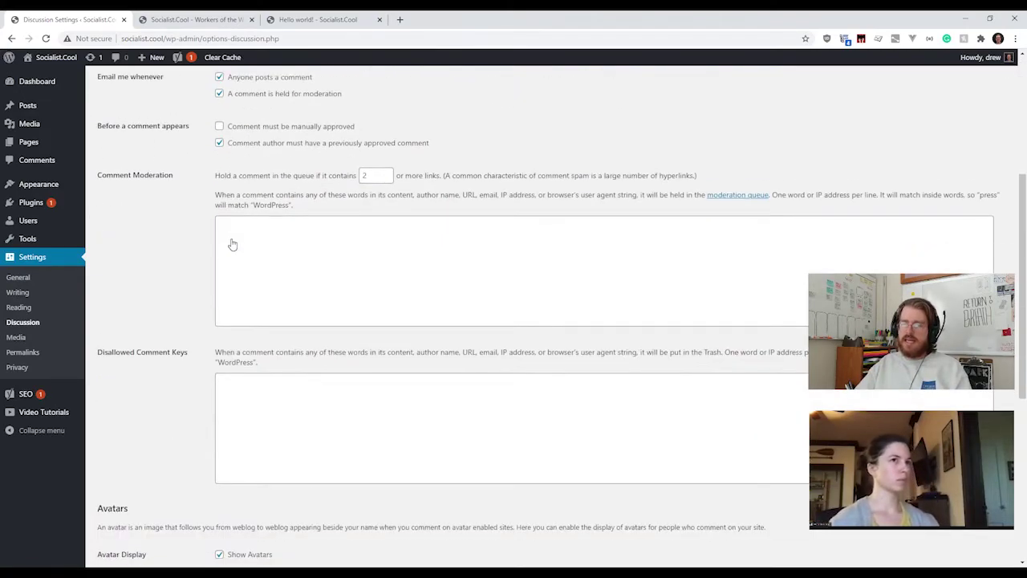
left_click(268, 283)
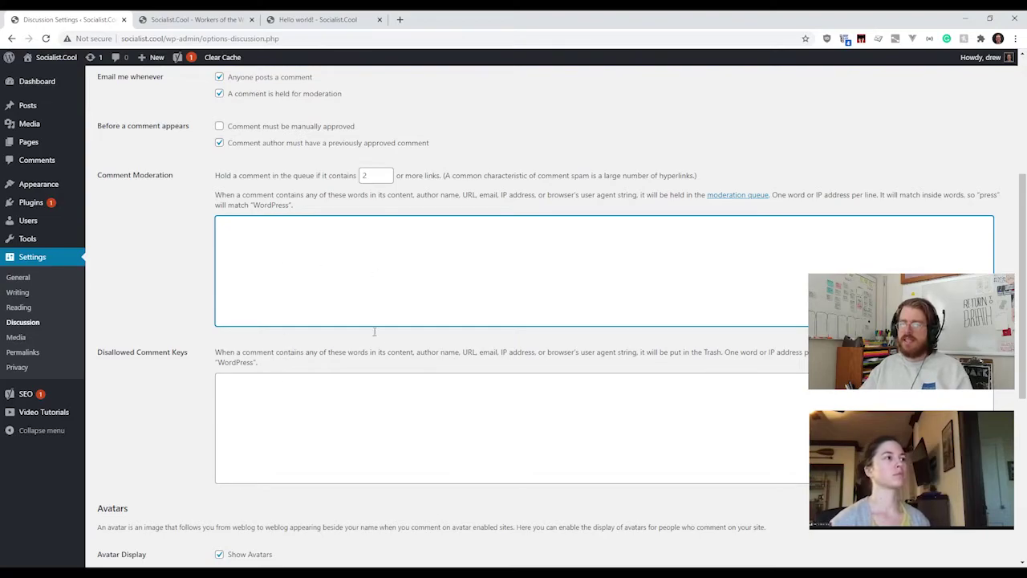
scroll(381, 346, "down", 3)
scroll(380, 347, "down", 1)
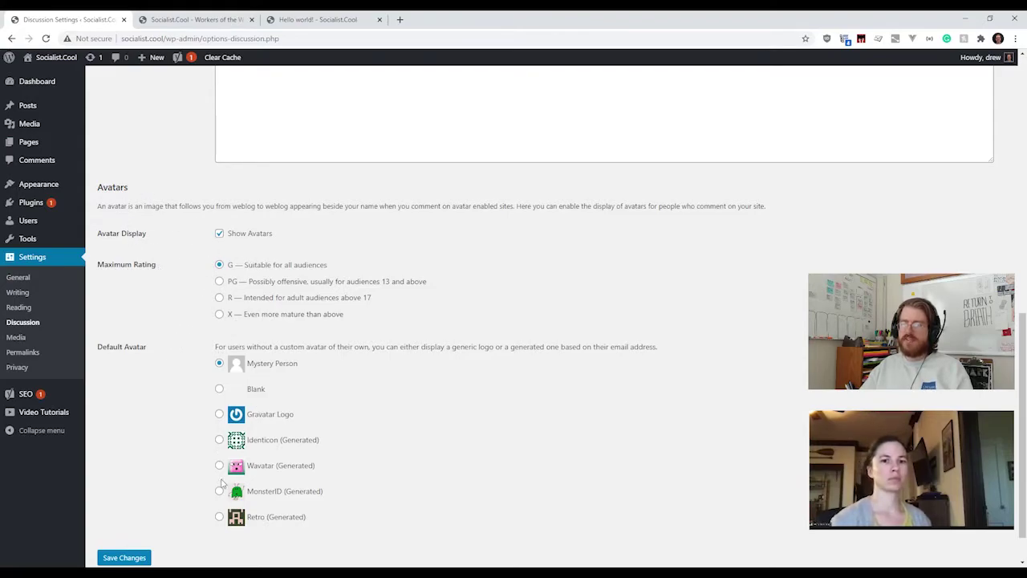
scroll(194, 334, "down", 1)
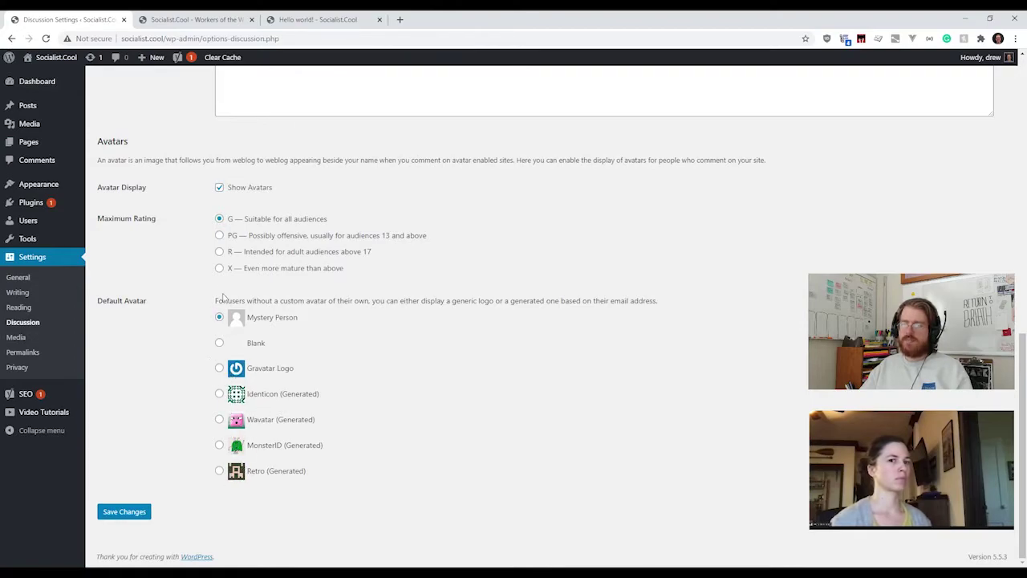
scroll(202, 425, "up", 10)
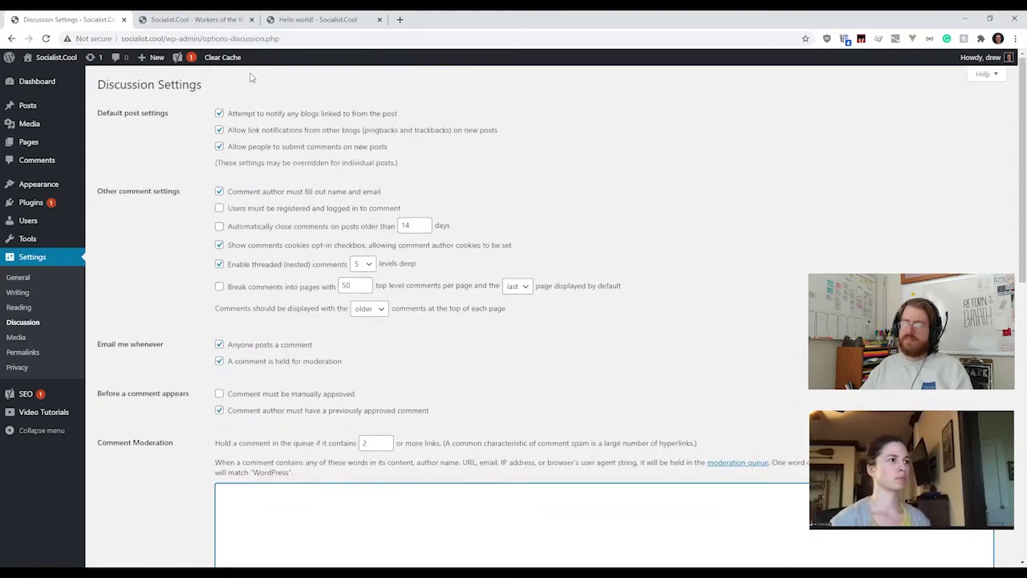
Step: Open Settings > Media and review the image sizes: thumbnail 150×150 cropped, medium 300×300, large 1024×1024
left_click(25, 342)
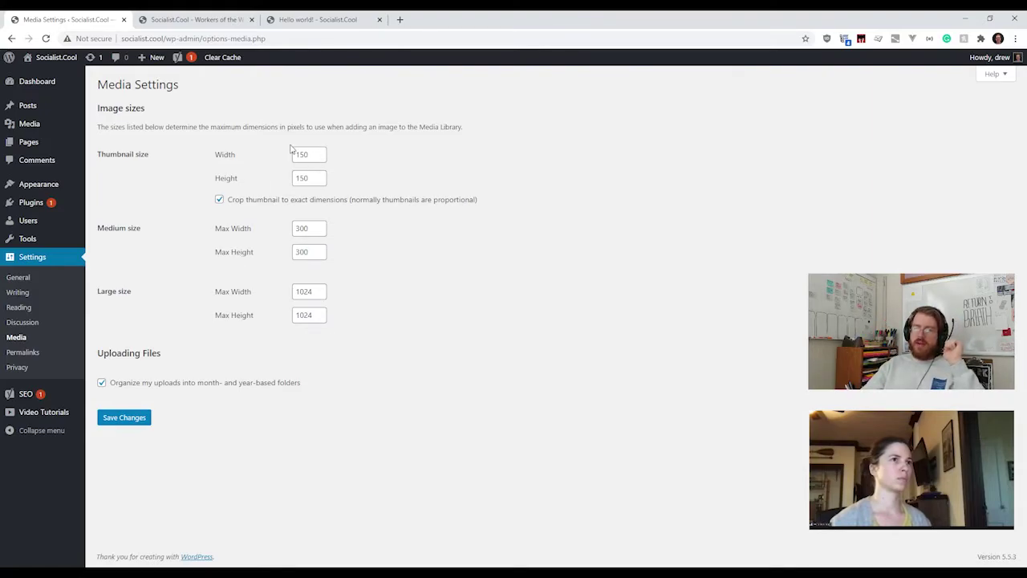
double_click(253, 202)
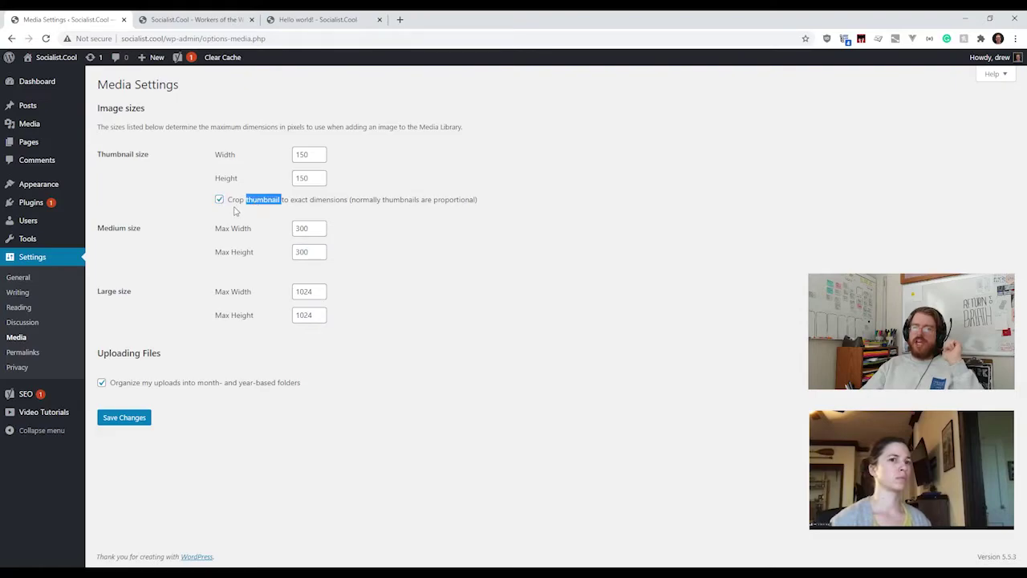
left_click(236, 212)
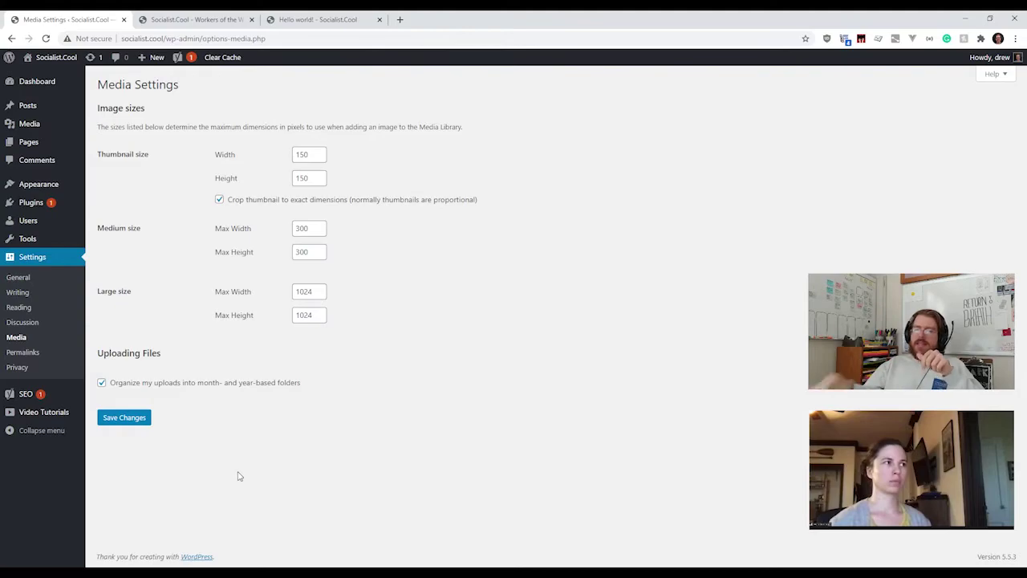
Step: Check the 1024 large image max width, then open Media Library in a new tab and return to Media Settings
left_click_drag(316, 291, 286, 297)
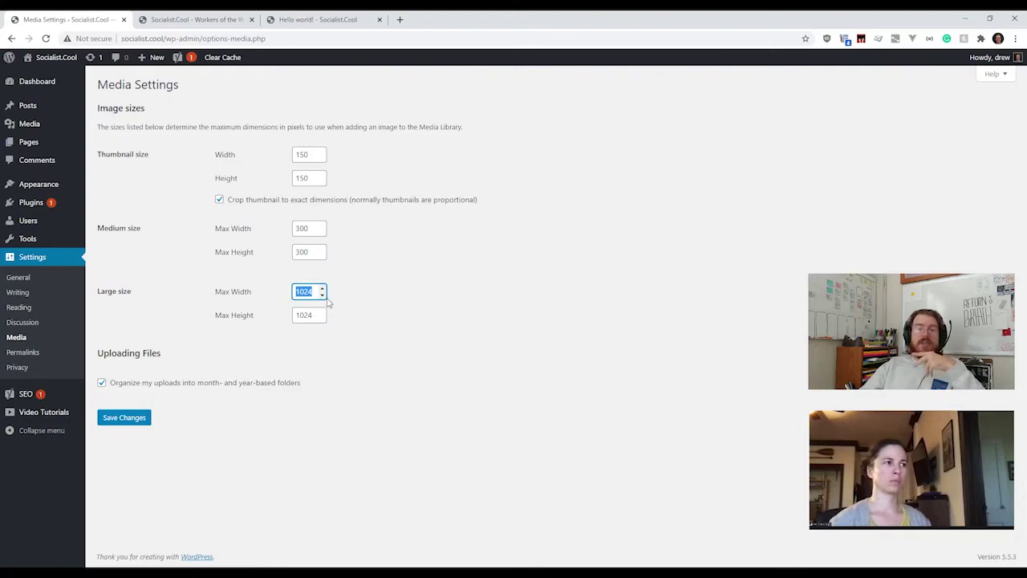
left_click(215, 360)
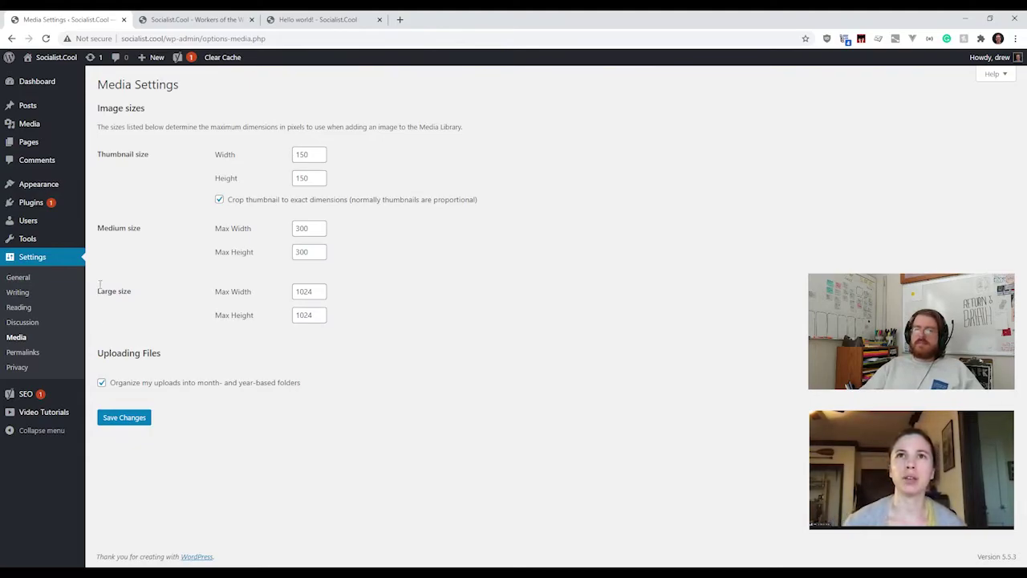
mouse_move(38, 130)
middle_click(103, 125)
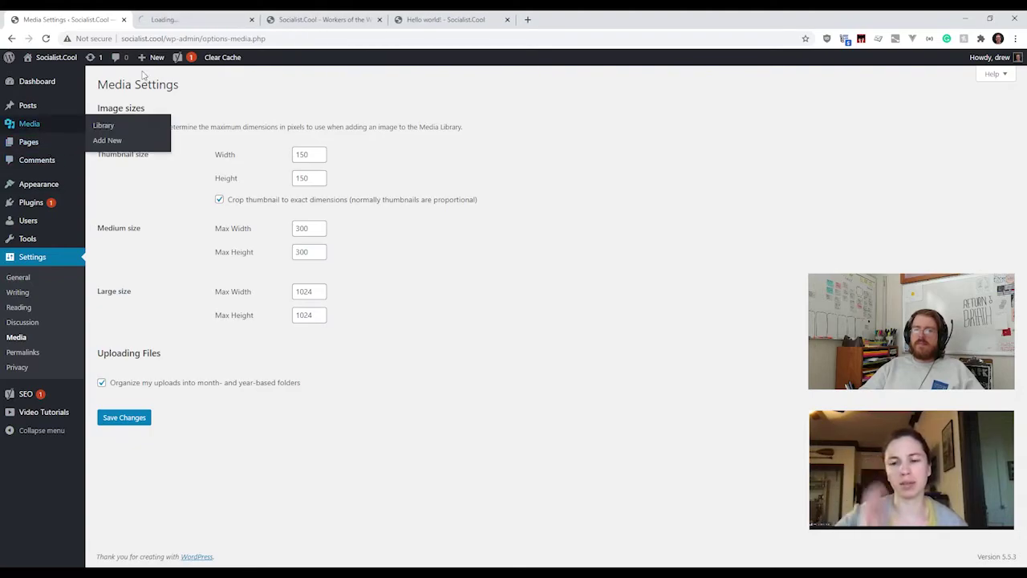
left_click(163, 23)
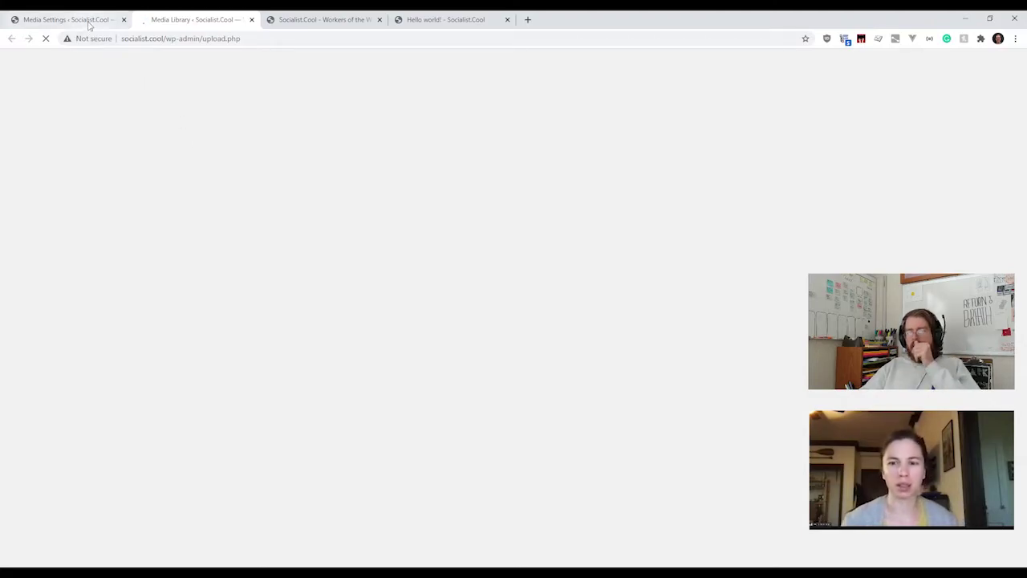
left_click(88, 25)
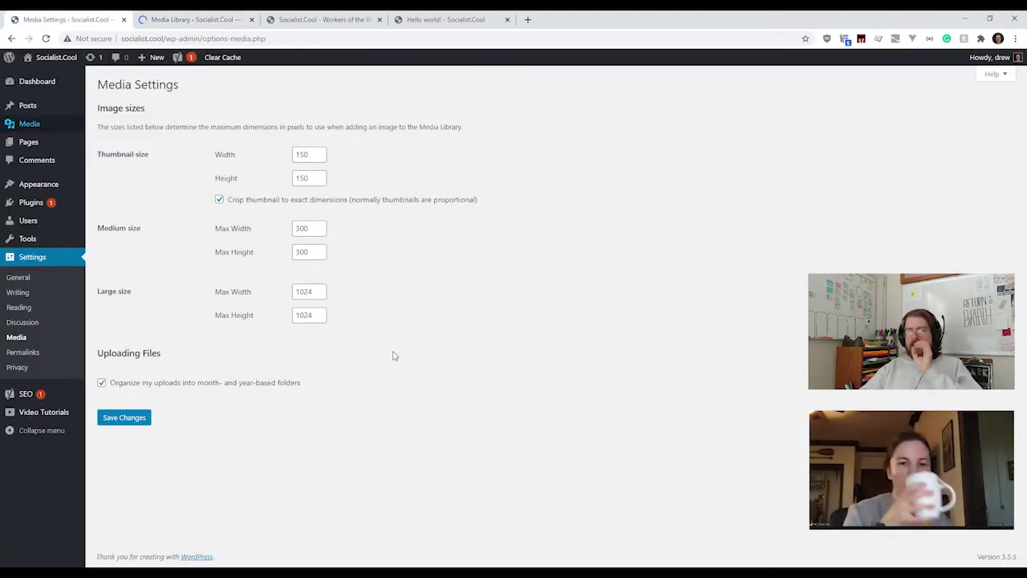
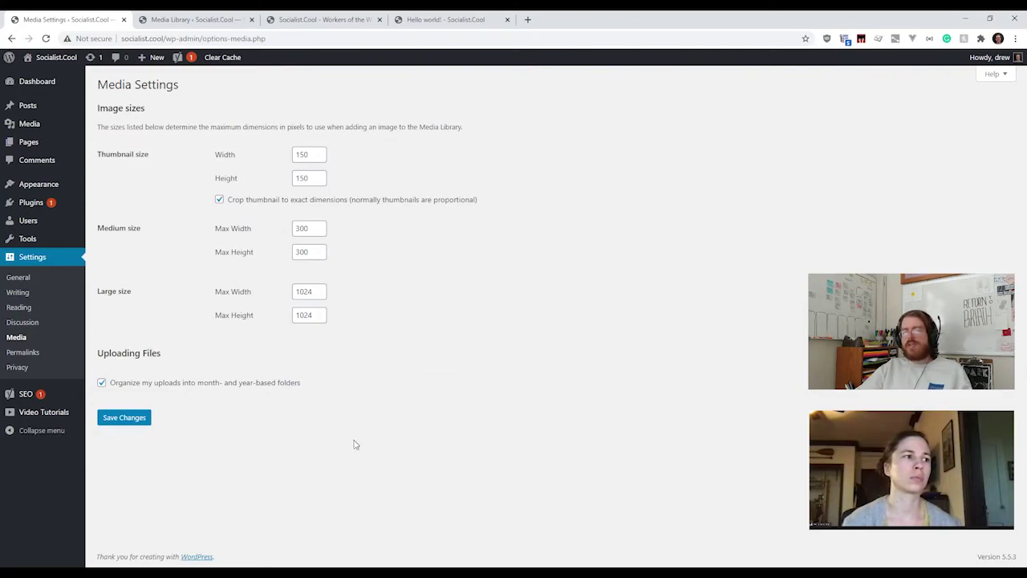
Step: Check the Medium and Large size width fields and look in the media library before returning
double_click(309, 228)
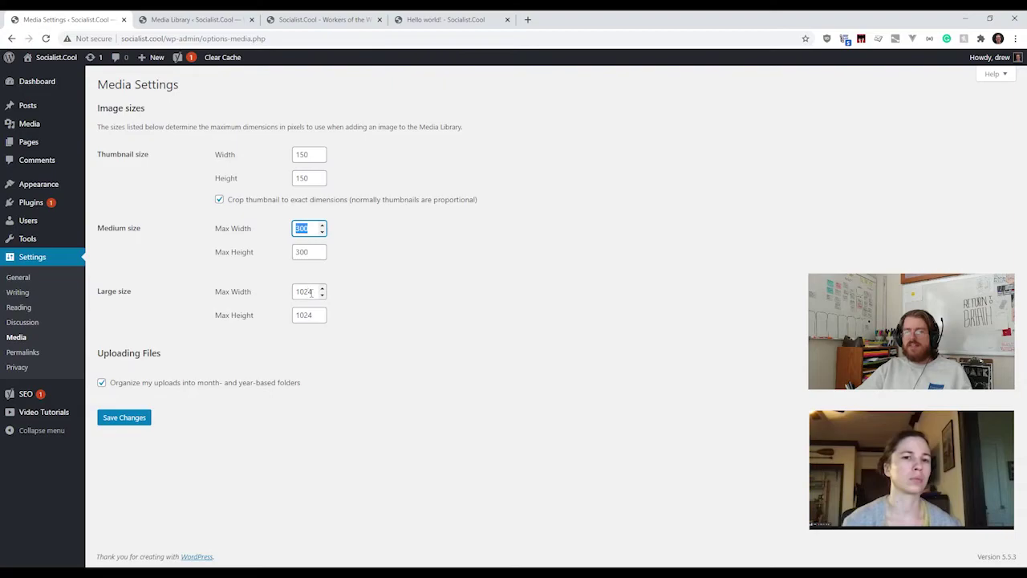
double_click(310, 291)
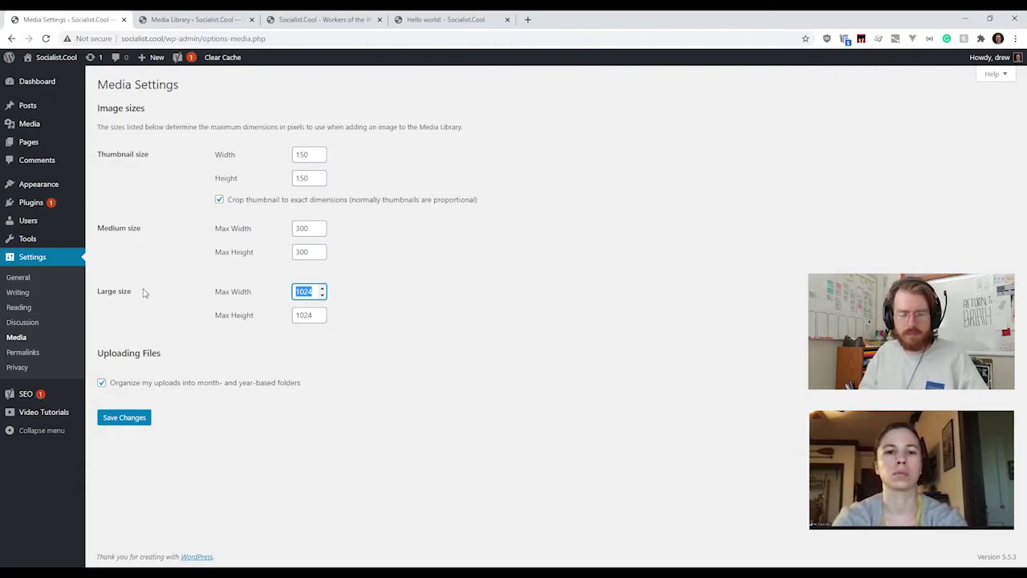
left_click(173, 21)
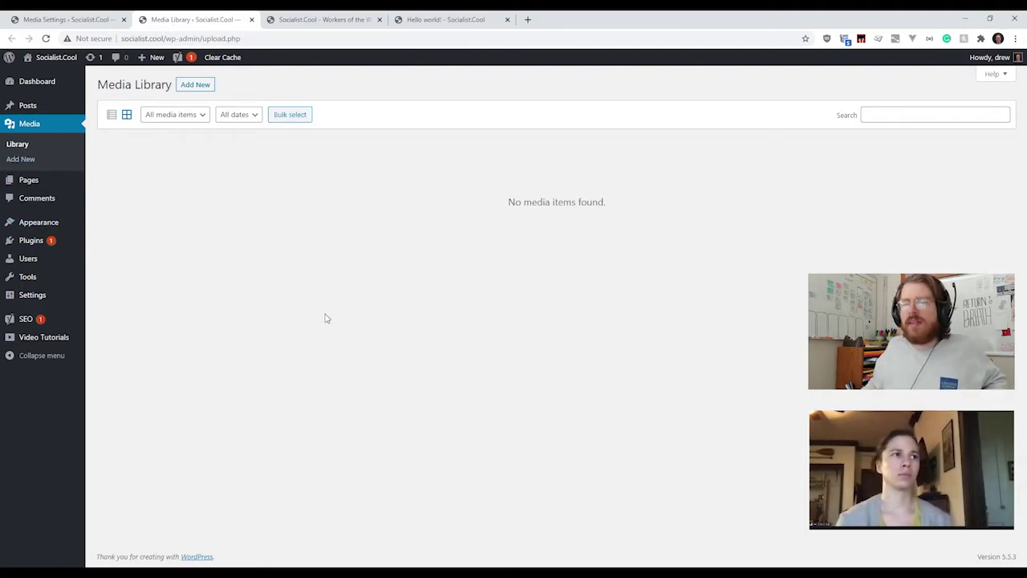
left_click(96, 20)
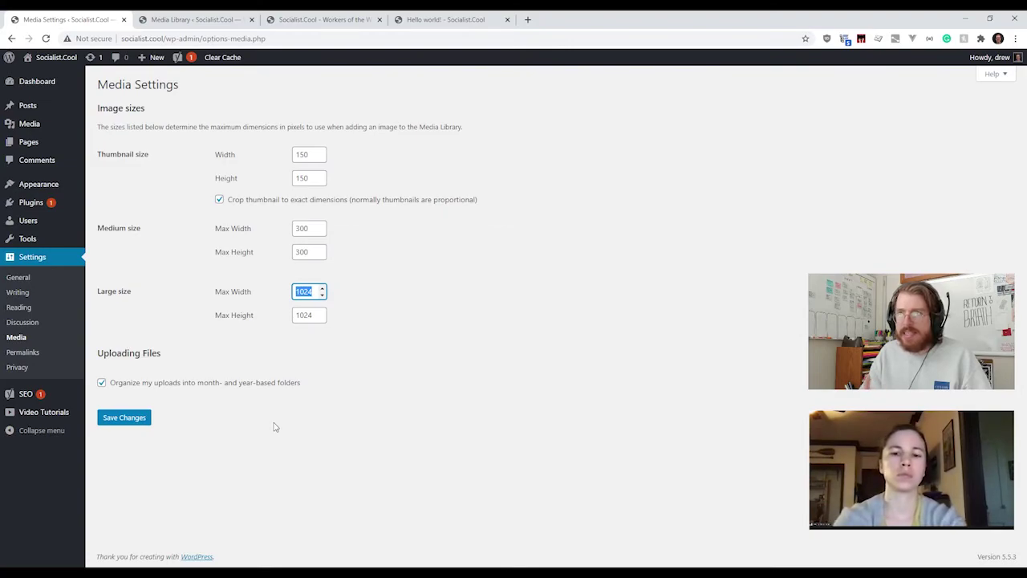
Step: Enter 1080 as the Large size max width and 1920 as its max height
type("1080")
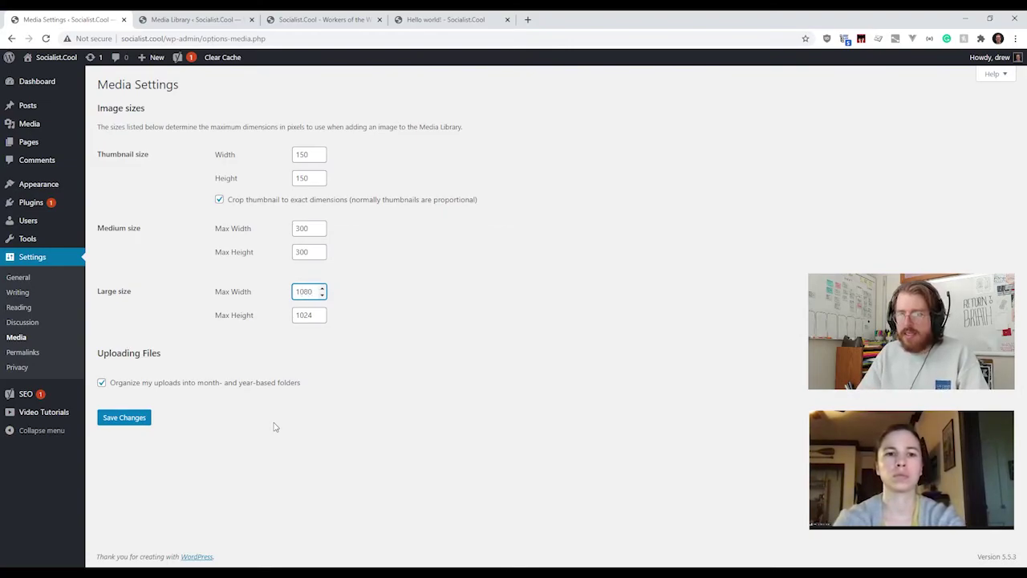
key("Tab")
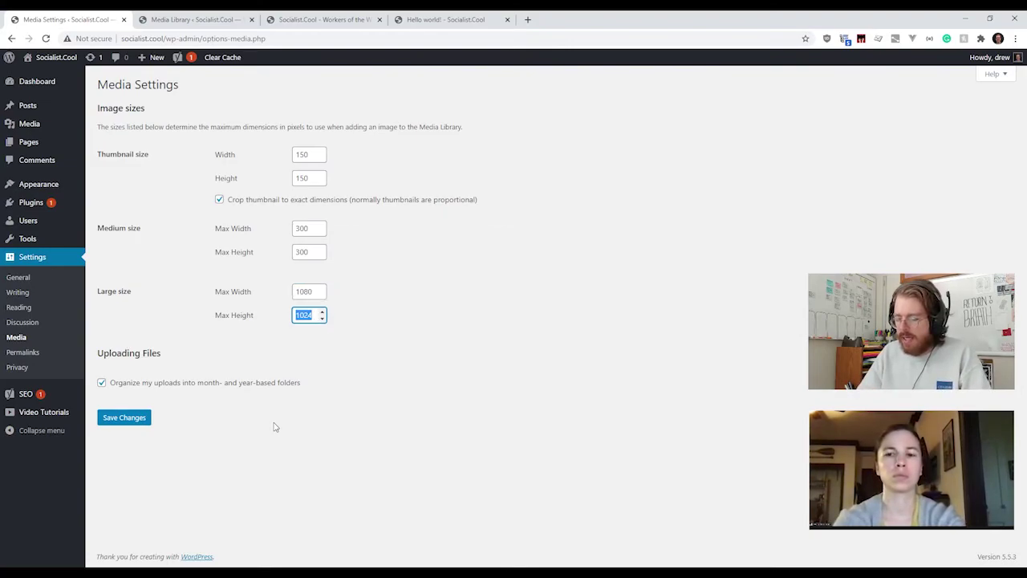
type("1920")
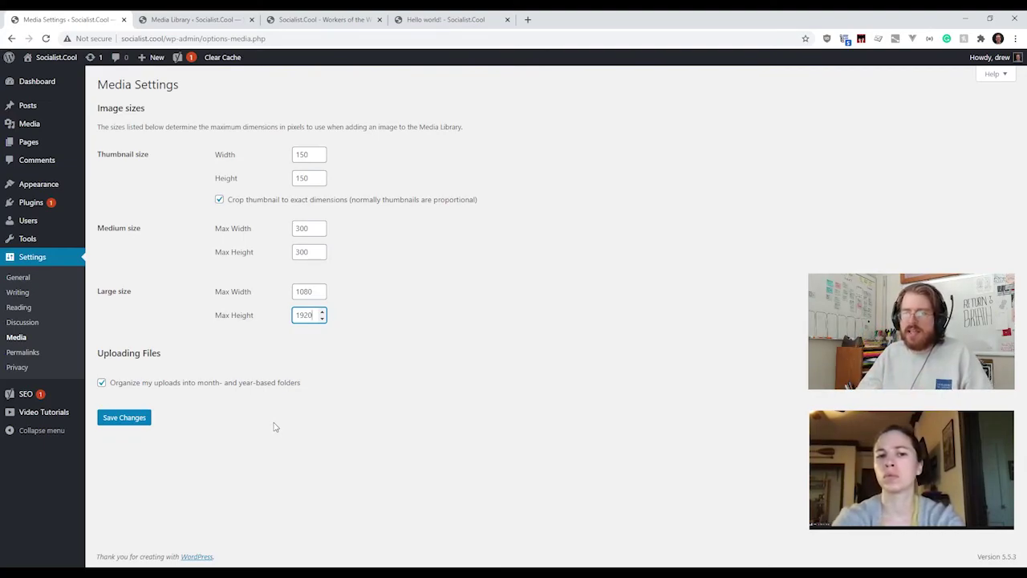
left_click(405, 353)
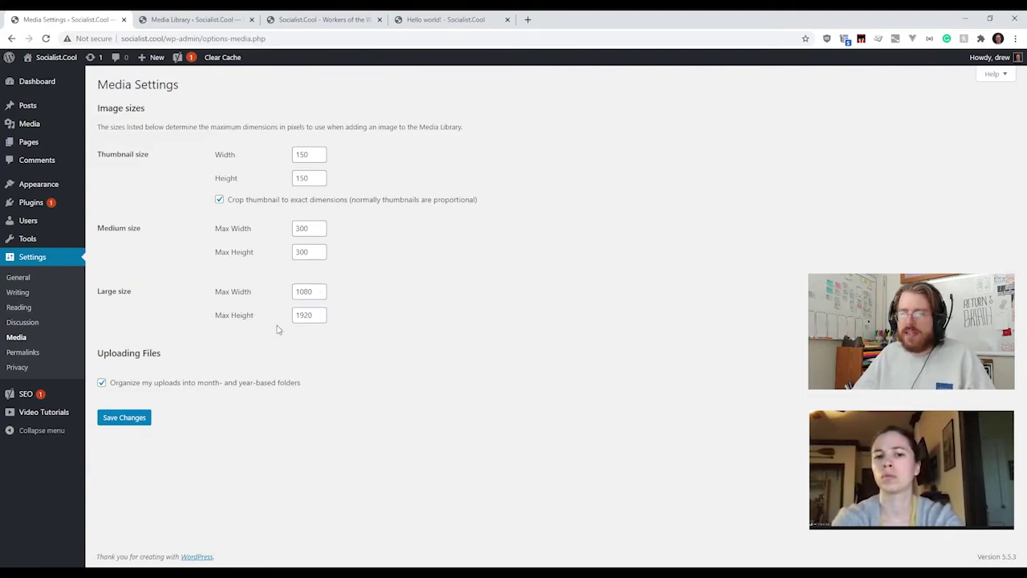
double_click(308, 315)
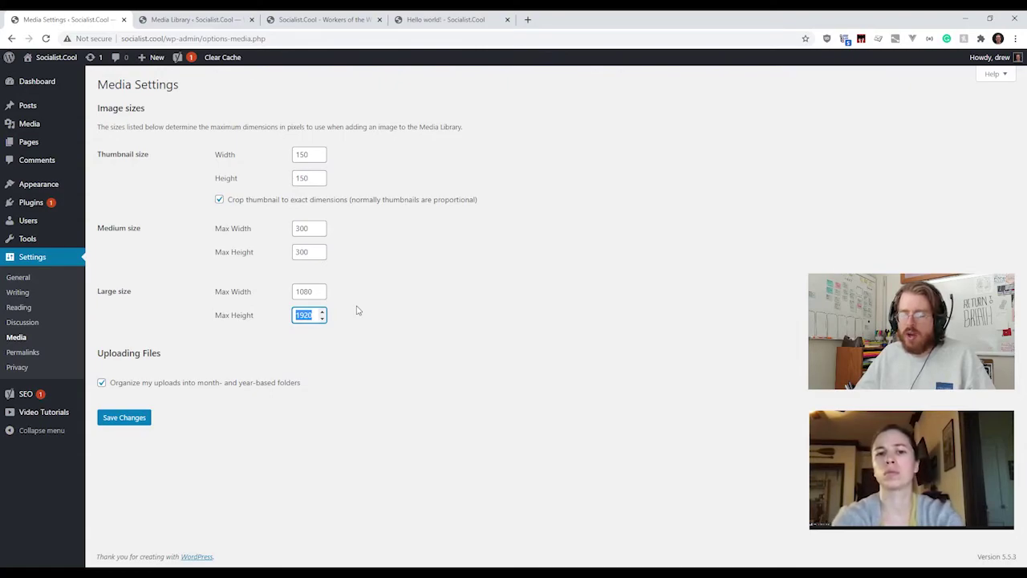
left_click(358, 310)
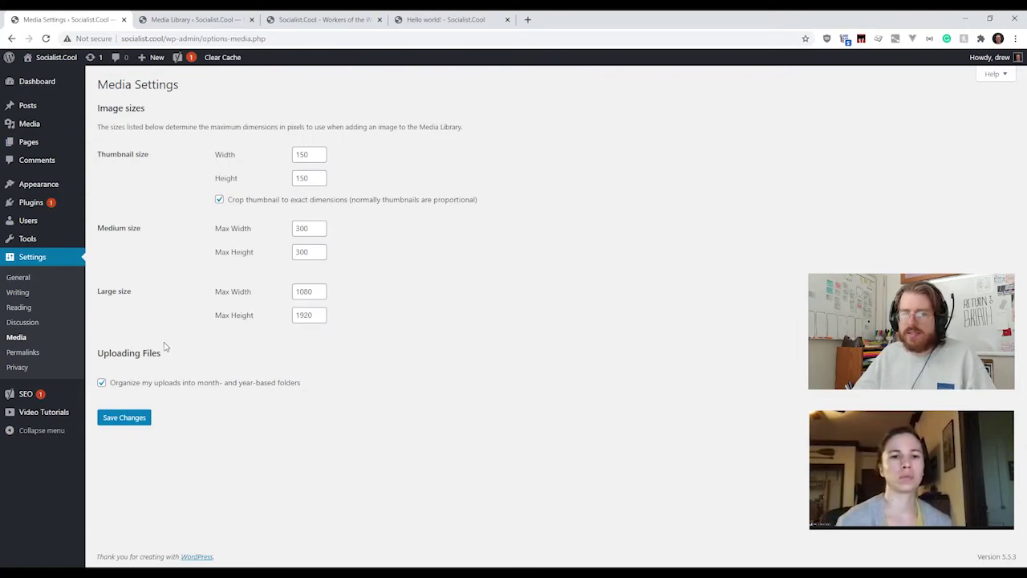
Step: Open Permalink Settings and compare the Post name and Day and name example URLs
left_click(37, 354)
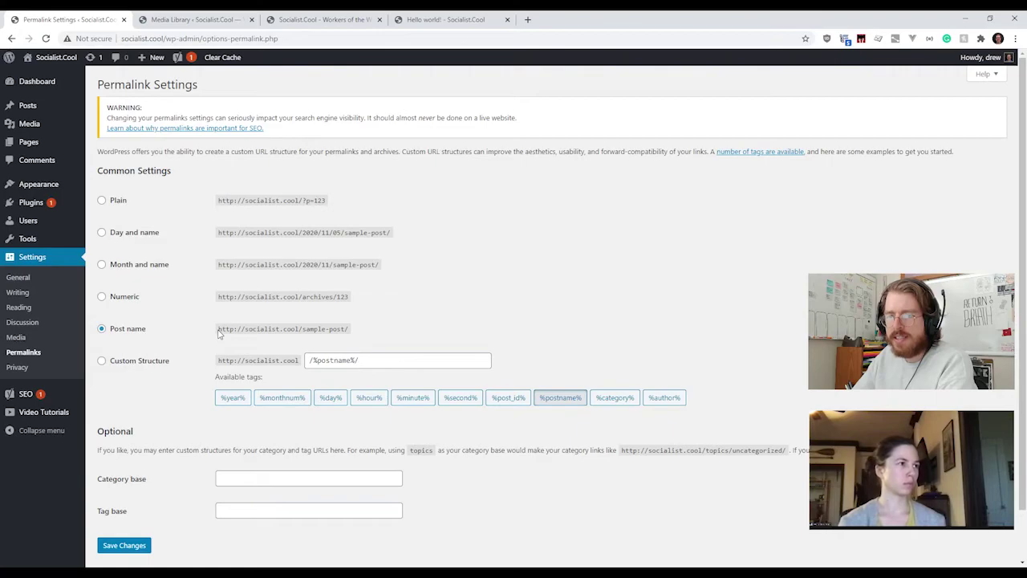
left_click_drag(218, 334, 355, 330)
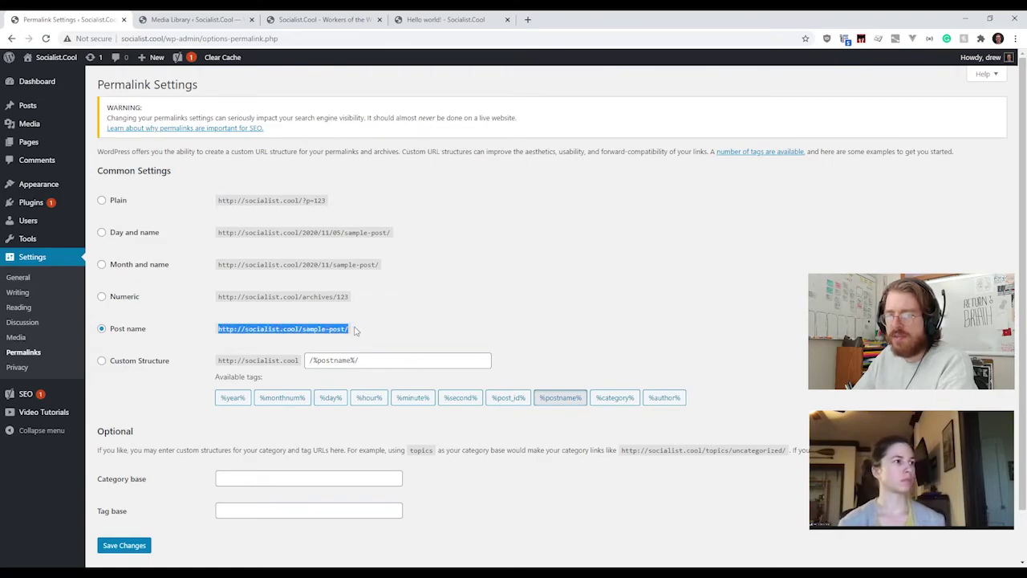
left_click(368, 309)
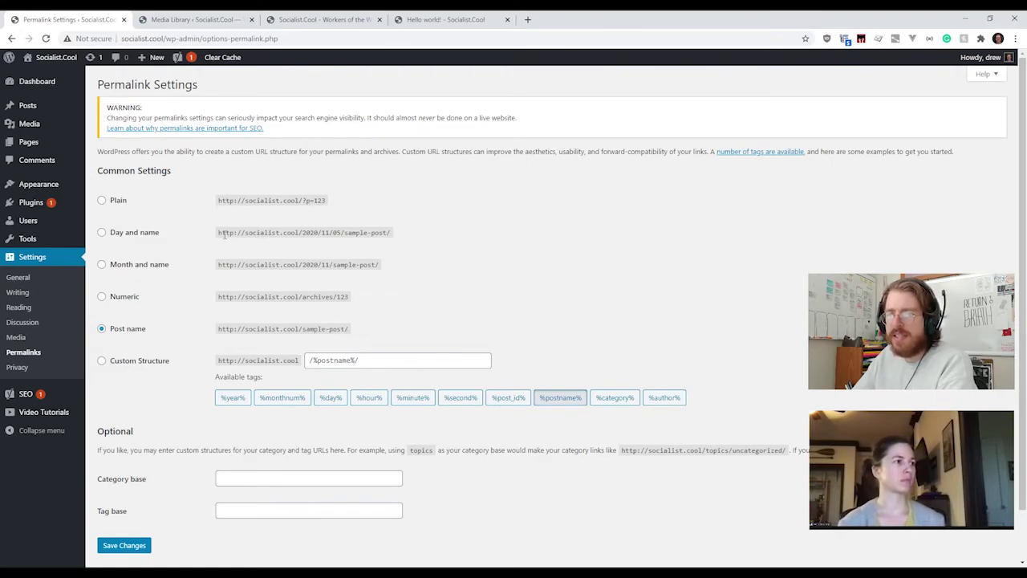
left_click_drag(219, 233, 392, 233)
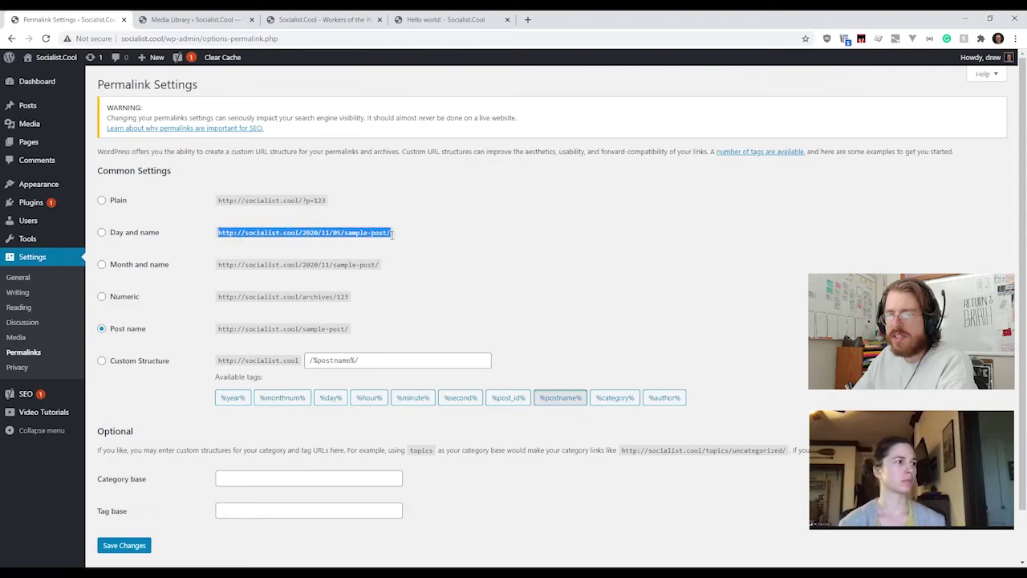
left_click(319, 234)
left_click_drag(303, 232, 368, 233)
left_click(301, 233)
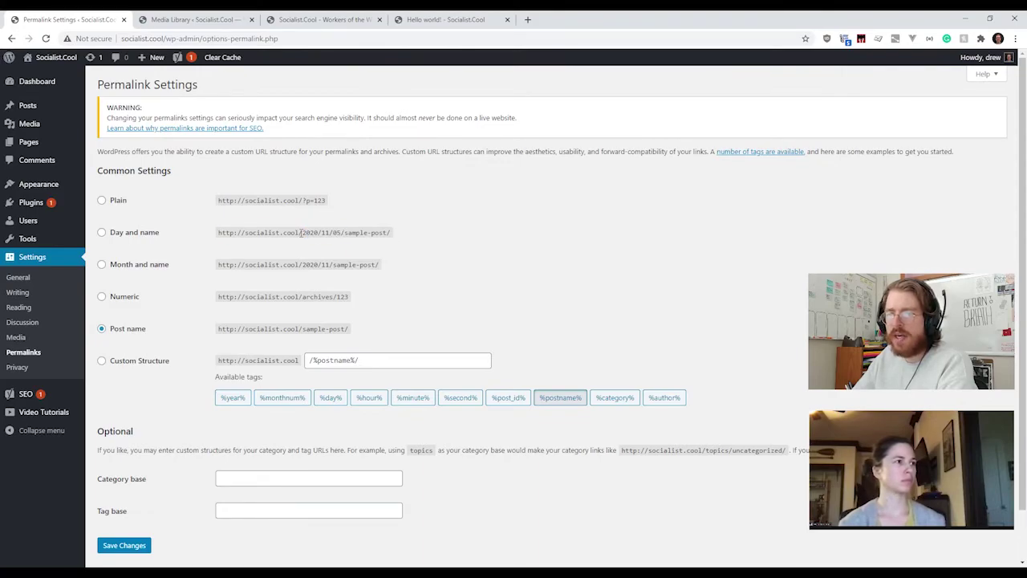
left_click_drag(301, 233, 391, 239)
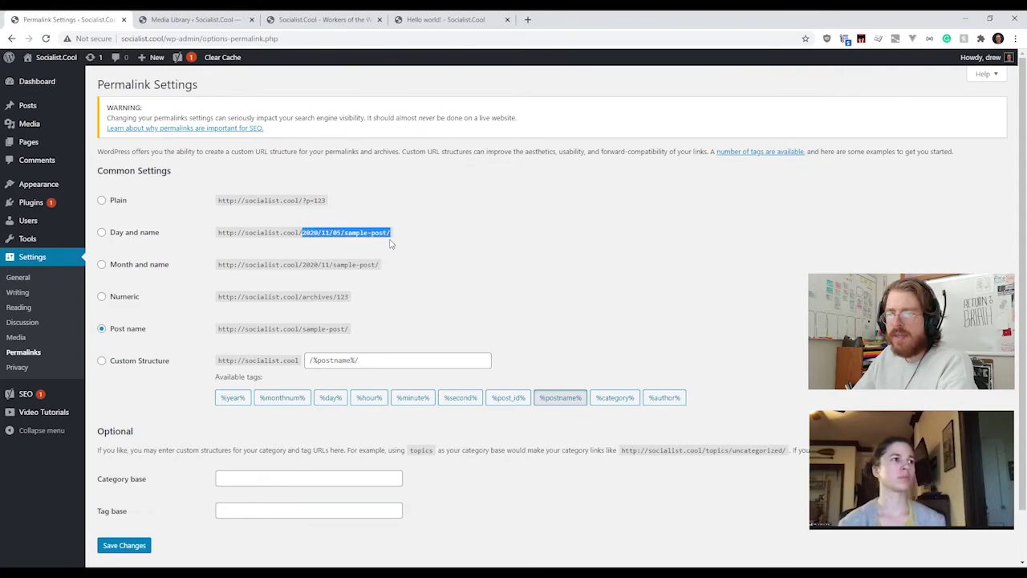
Step: Try the Day and name, Month and name and Numeric formats, then choose Post name
left_click(124, 233)
left_click(129, 269)
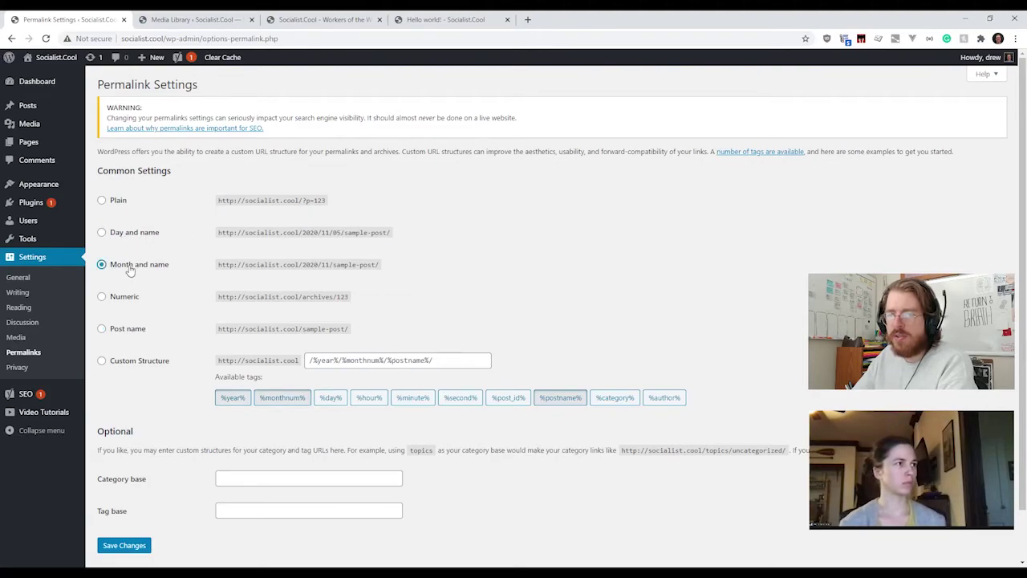
left_click(131, 299)
left_click(130, 269)
left_click(129, 238)
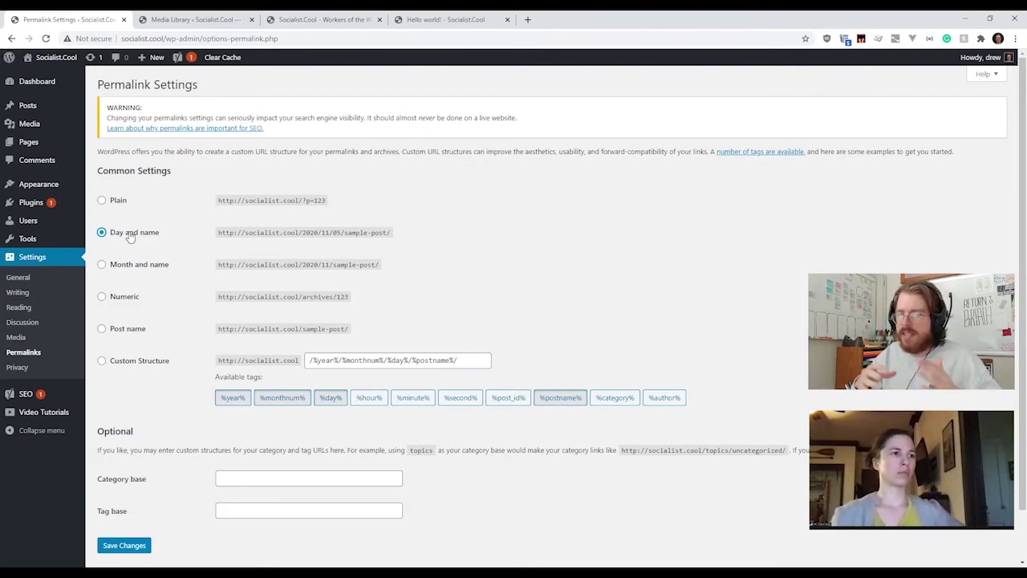
left_click(109, 330)
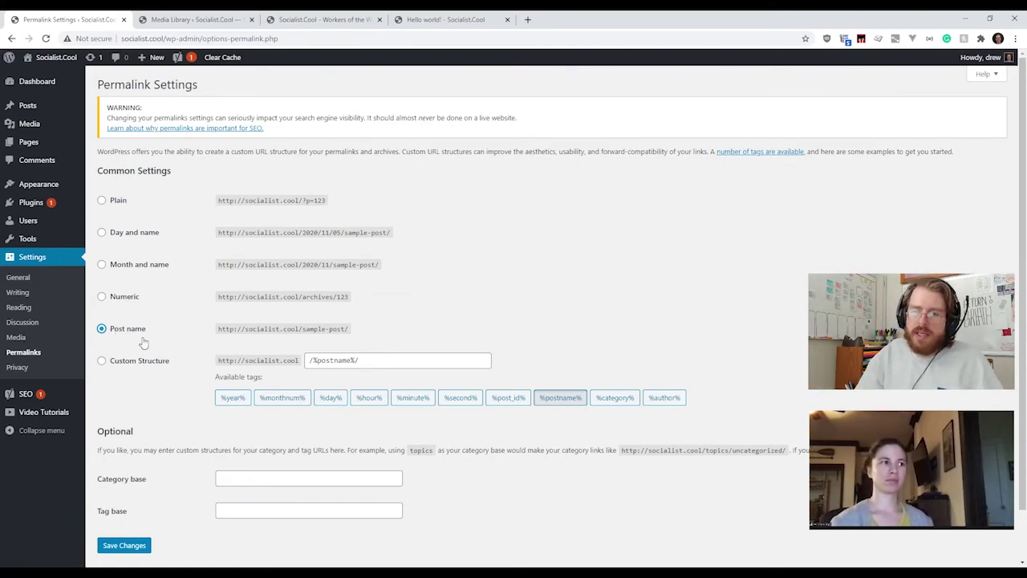
Step: Highlight the sample-post/ part of the Post name example URL and scroll down
left_click_drag(218, 328, 350, 332)
left_click(300, 329)
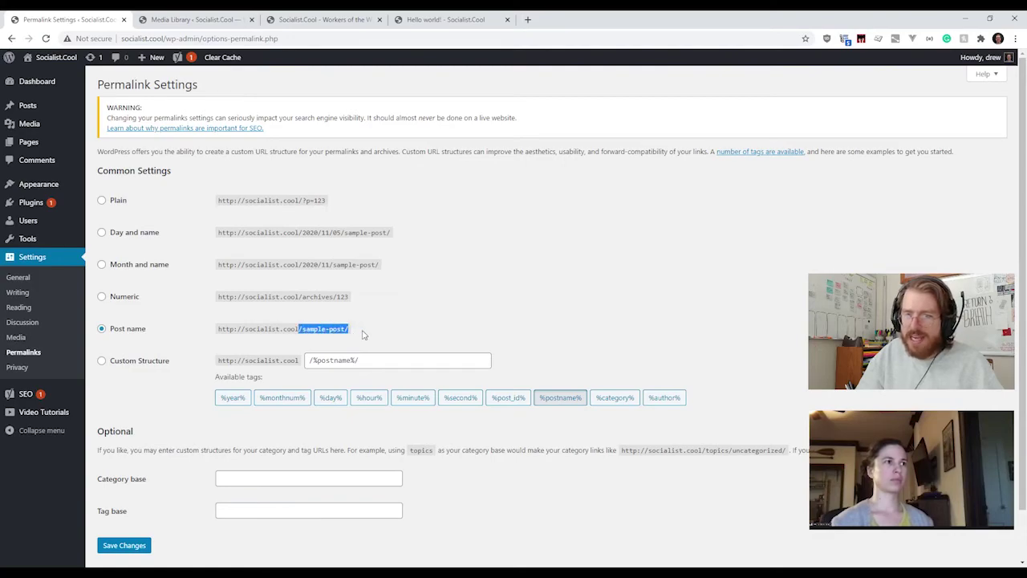
left_click(365, 334)
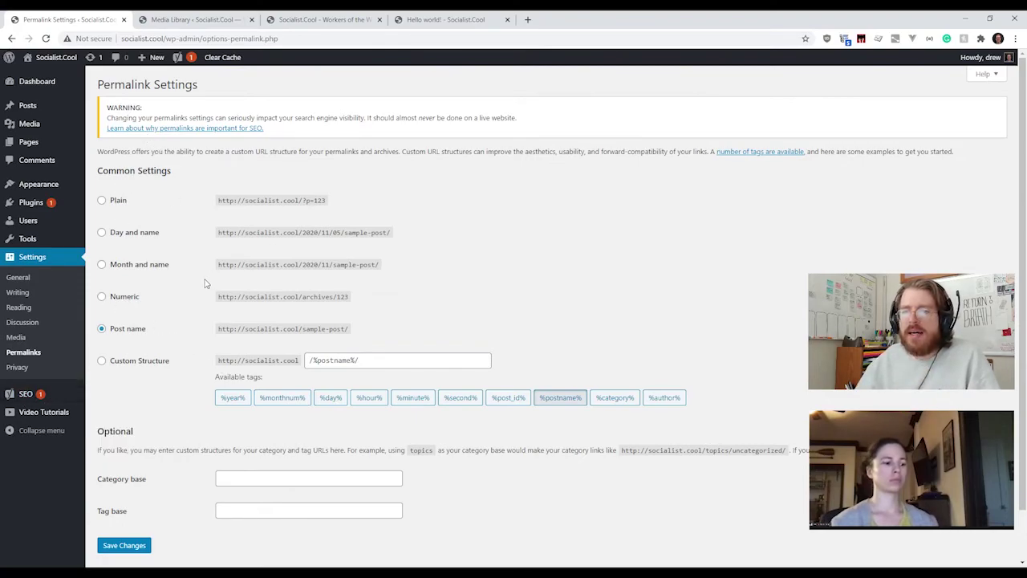
scroll(206, 269, "down", 1)
scroll(205, 270, "up", 1)
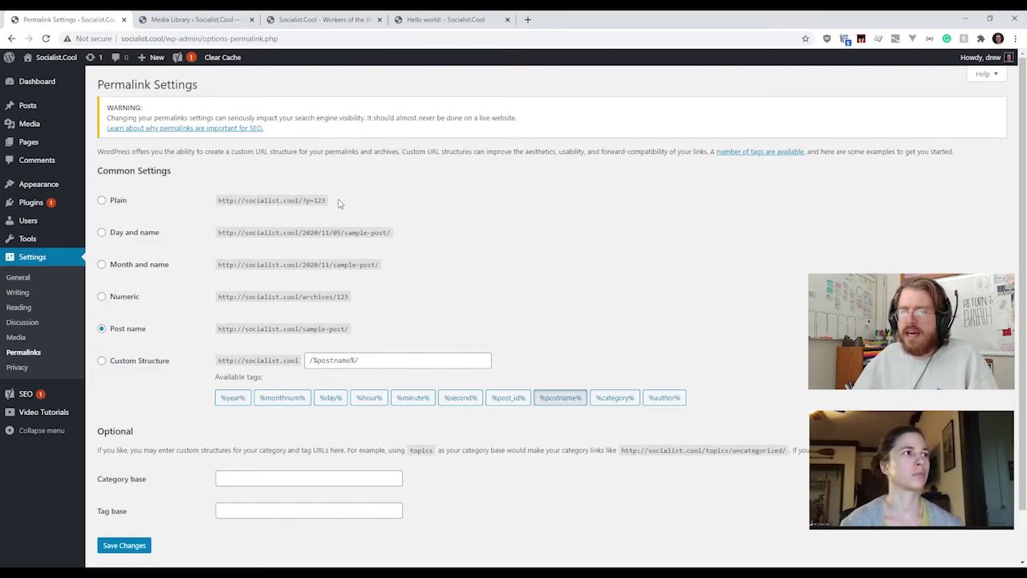
left_click_drag(337, 204, 217, 204)
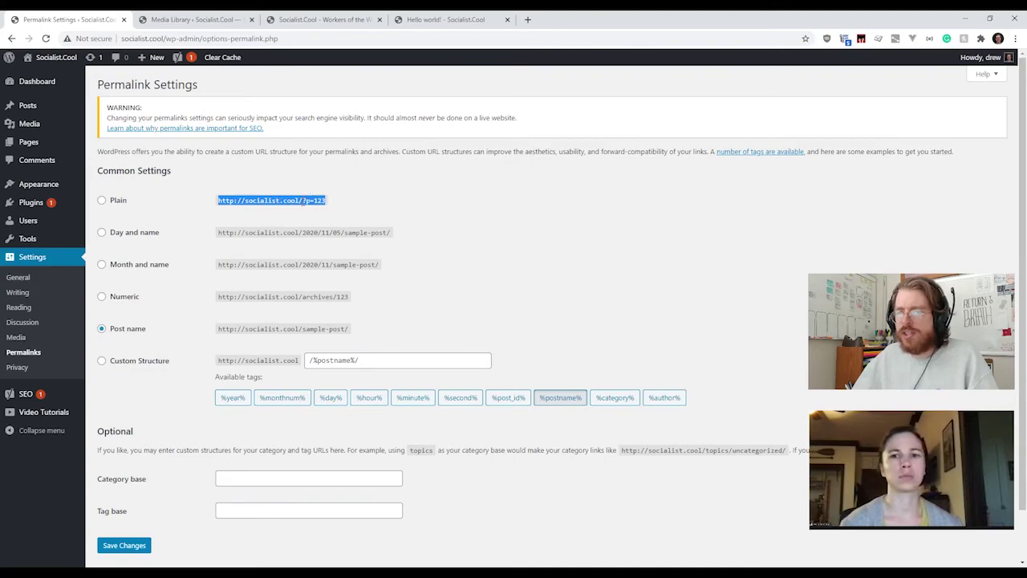
left_click_drag(301, 201, 338, 203)
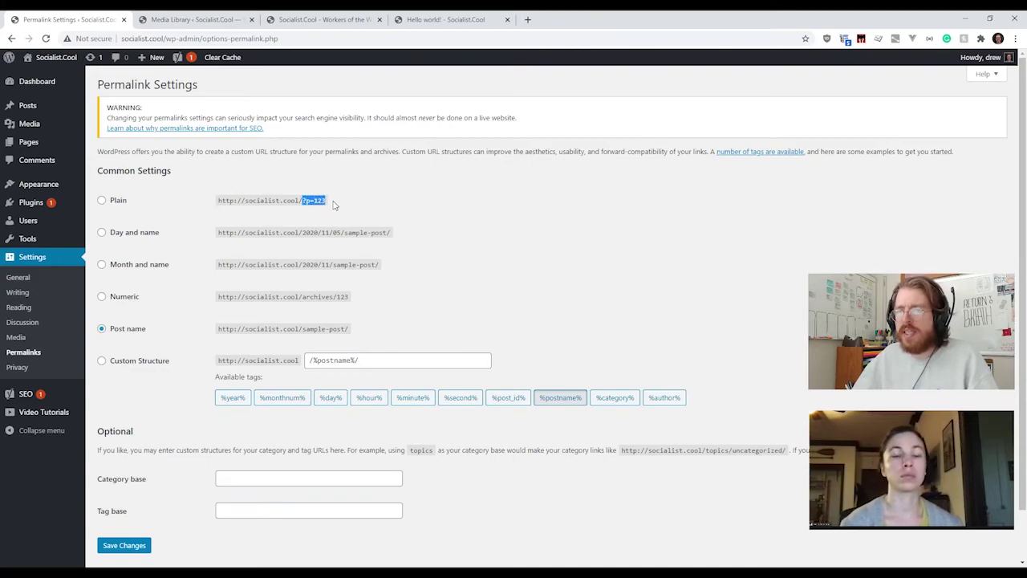
left_click(337, 202)
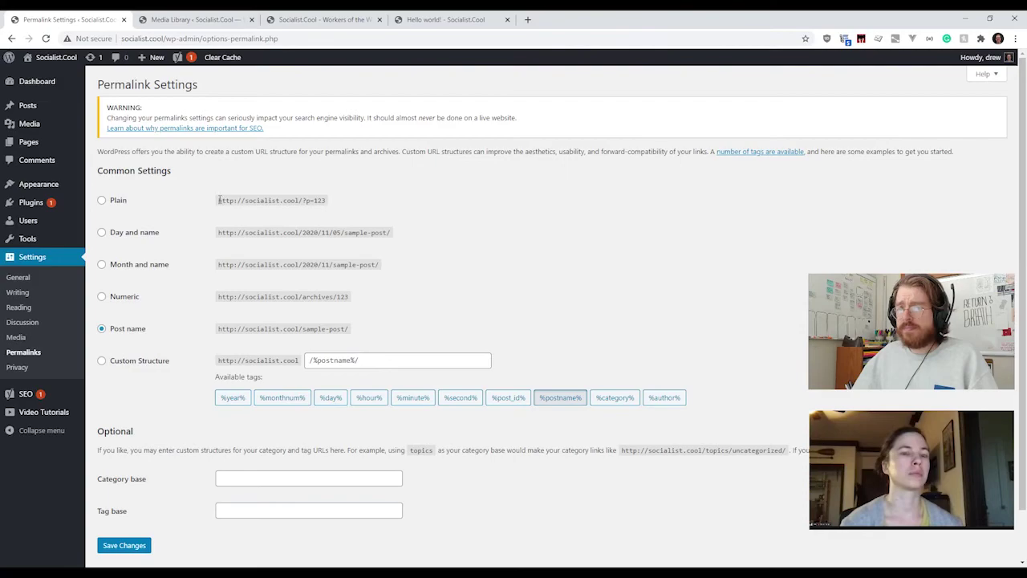
left_click_drag(217, 204, 346, 210)
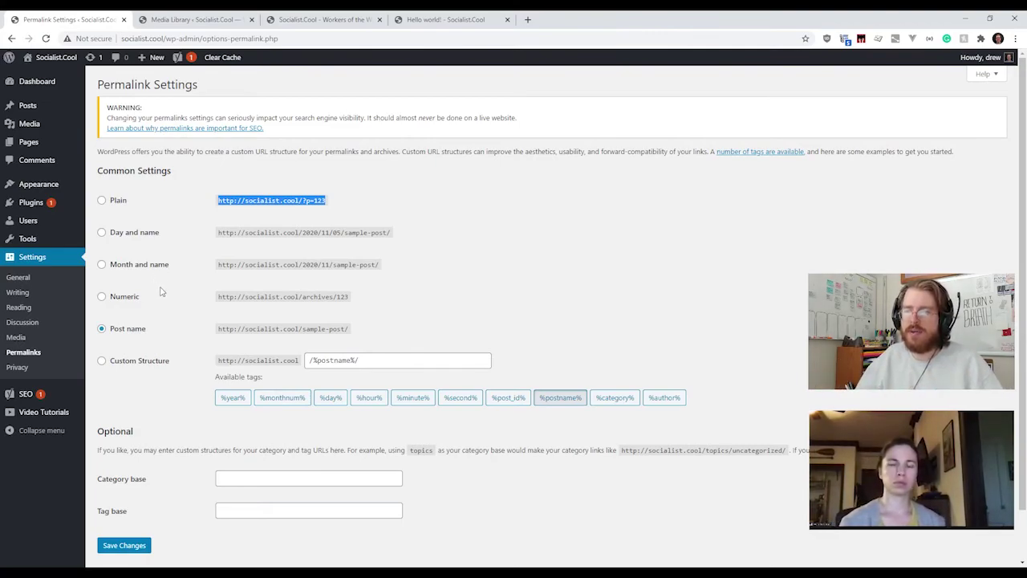
scroll(161, 294, "down", 1)
left_click(171, 299)
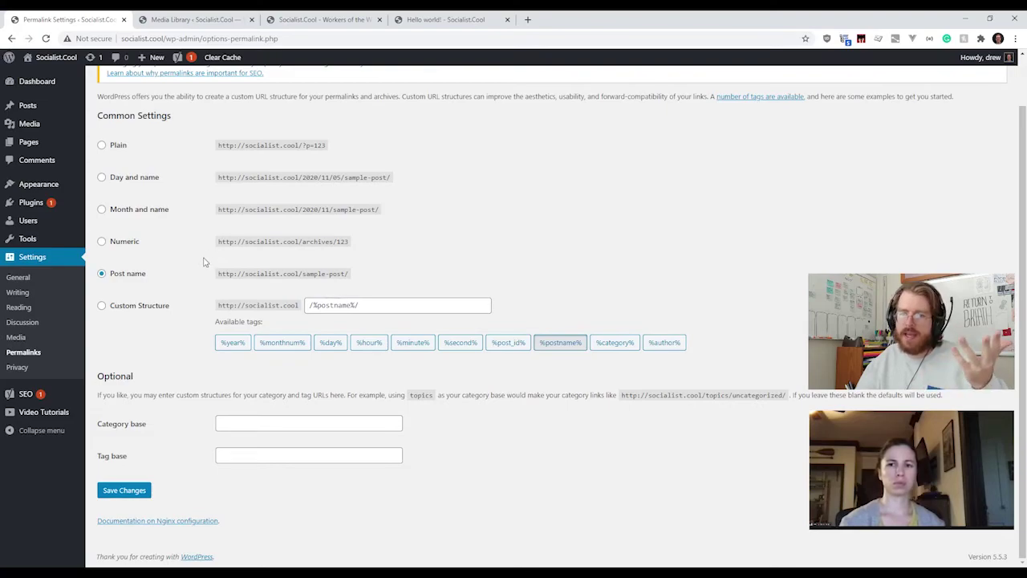
left_click(53, 369)
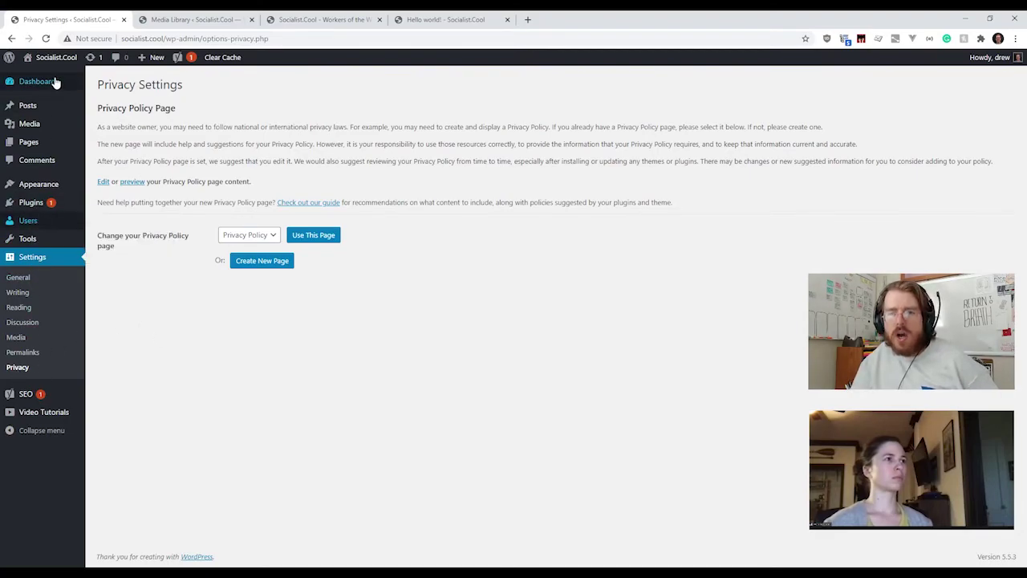
Step: Open the WordPress Updates page from the Dashboard menu
mouse_move(54, 81)
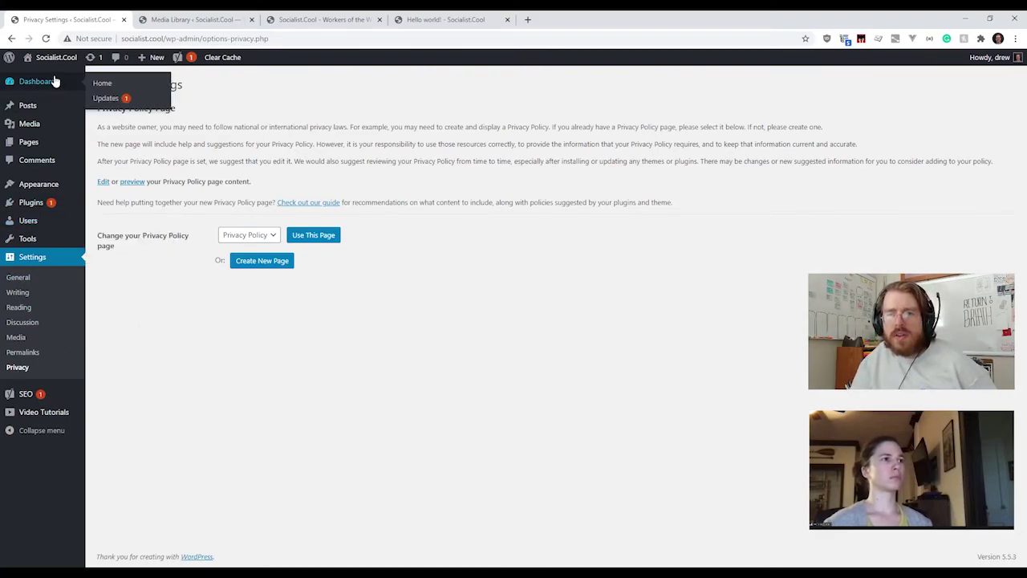
left_click(106, 98)
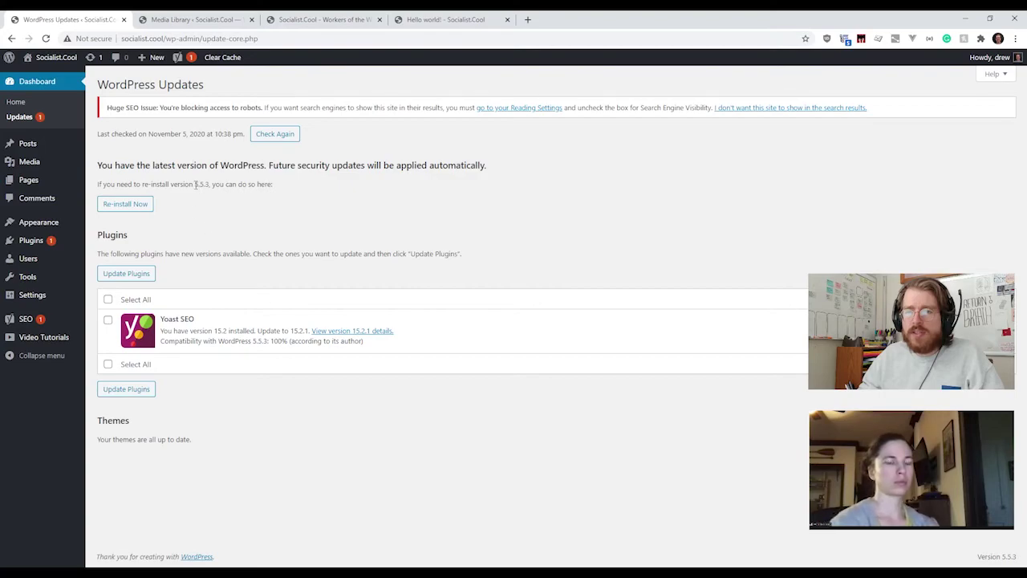
left_click_drag(195, 184, 209, 184)
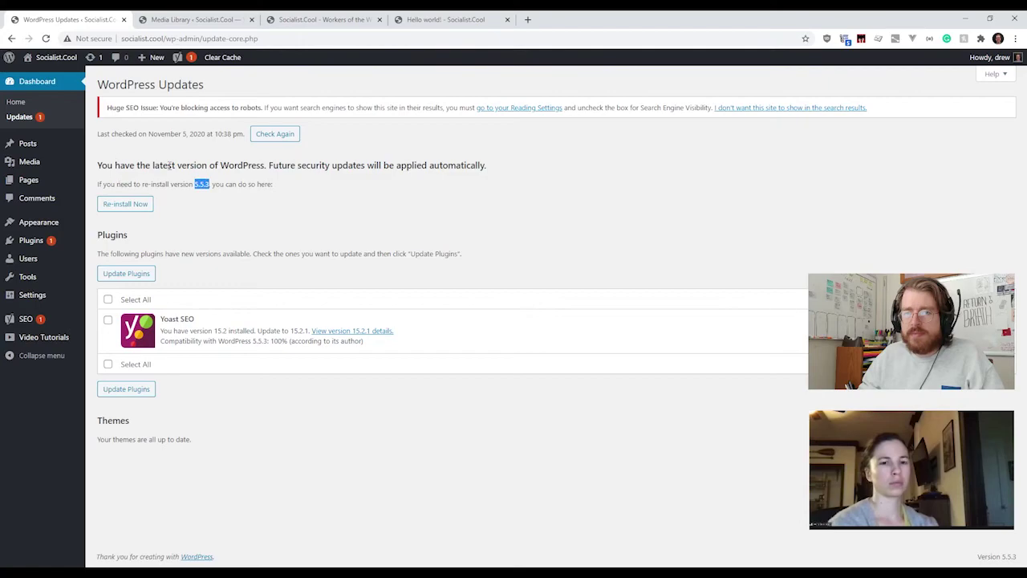
left_click(197, 181)
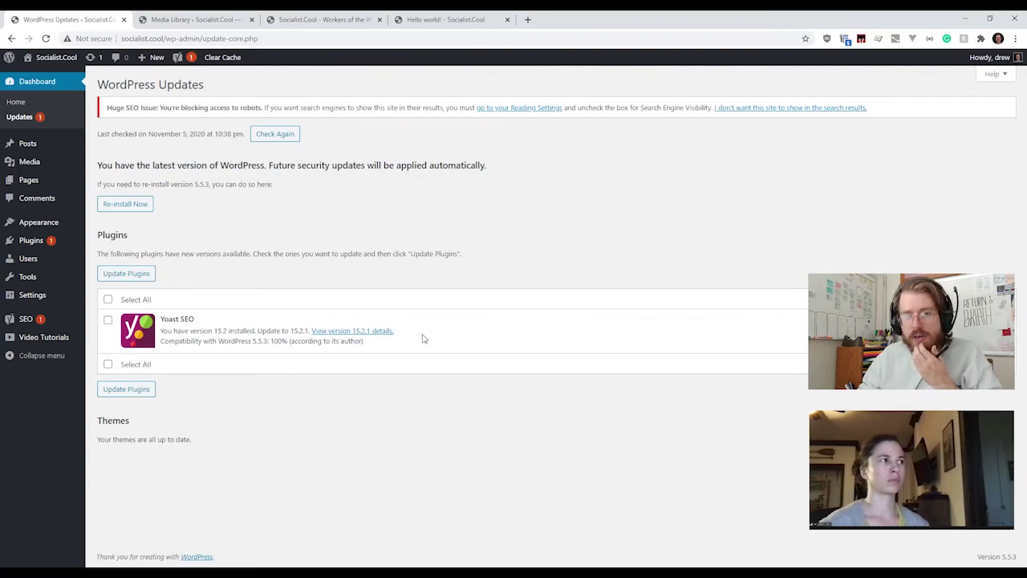
left_click_drag(128, 182, 209, 184)
left_click(213, 184)
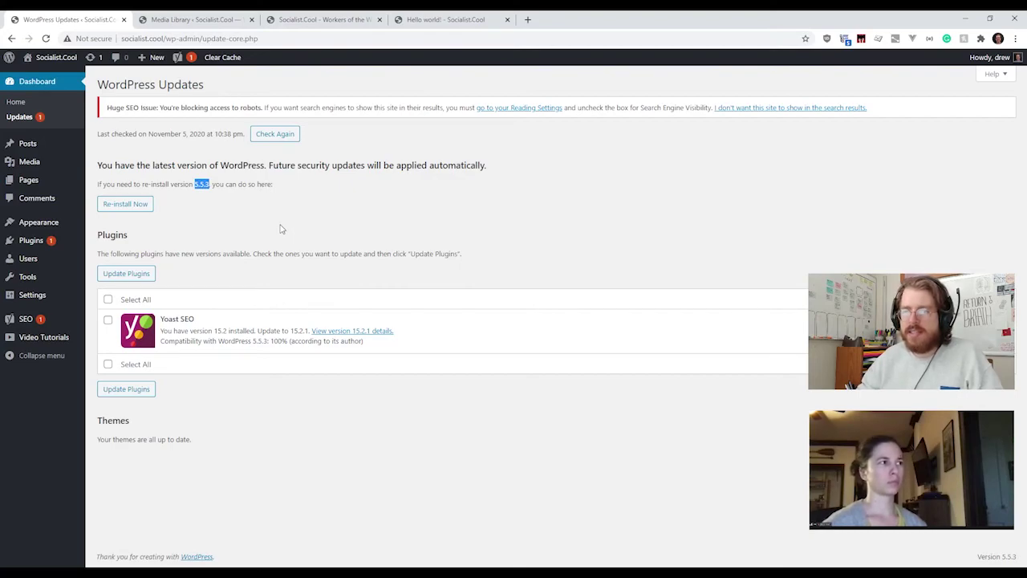
left_click(205, 185)
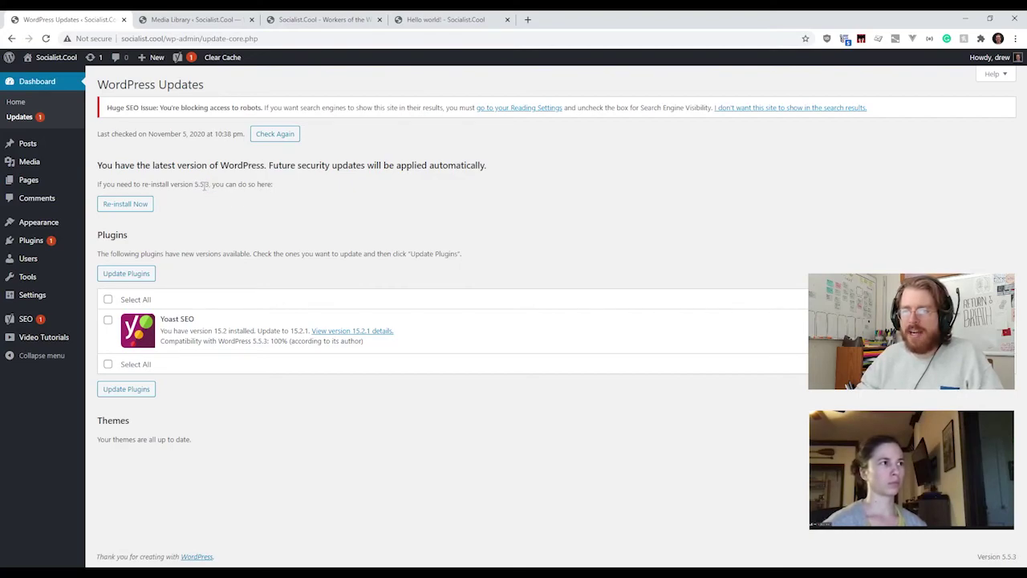
left_click_drag(200, 185, 195, 185)
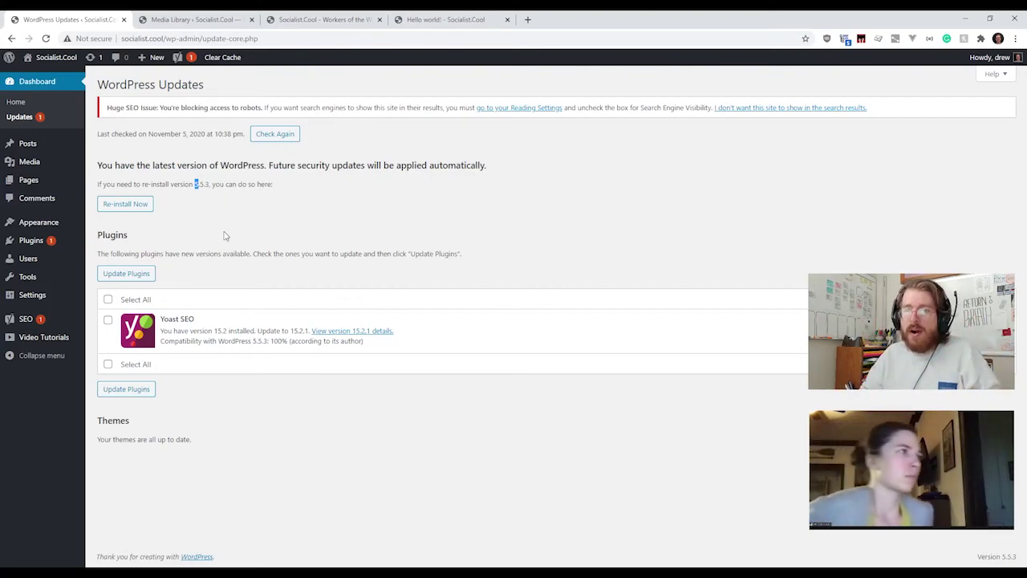
left_click_drag(204, 185, 199, 184)
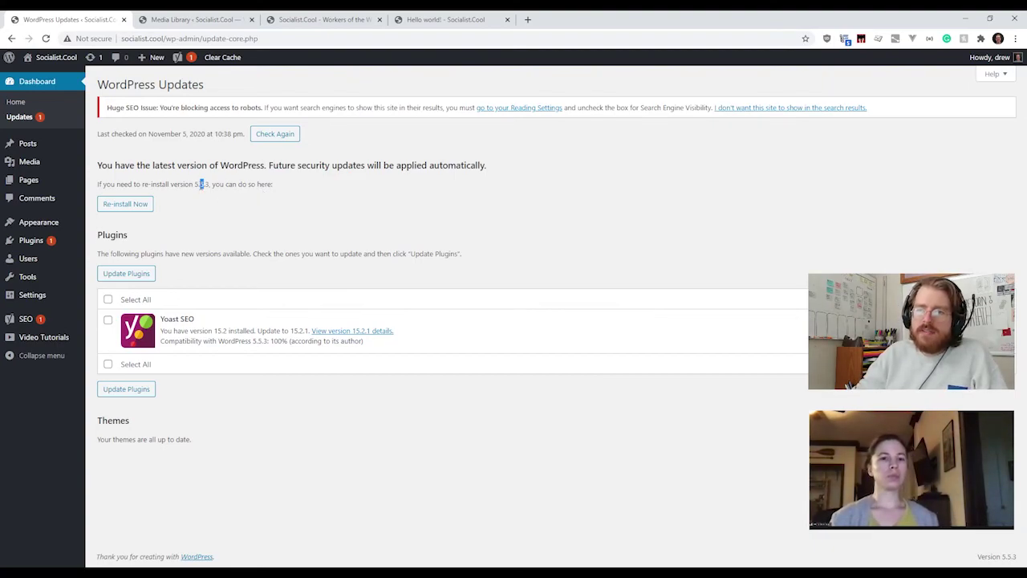
left_click_drag(194, 184, 203, 186)
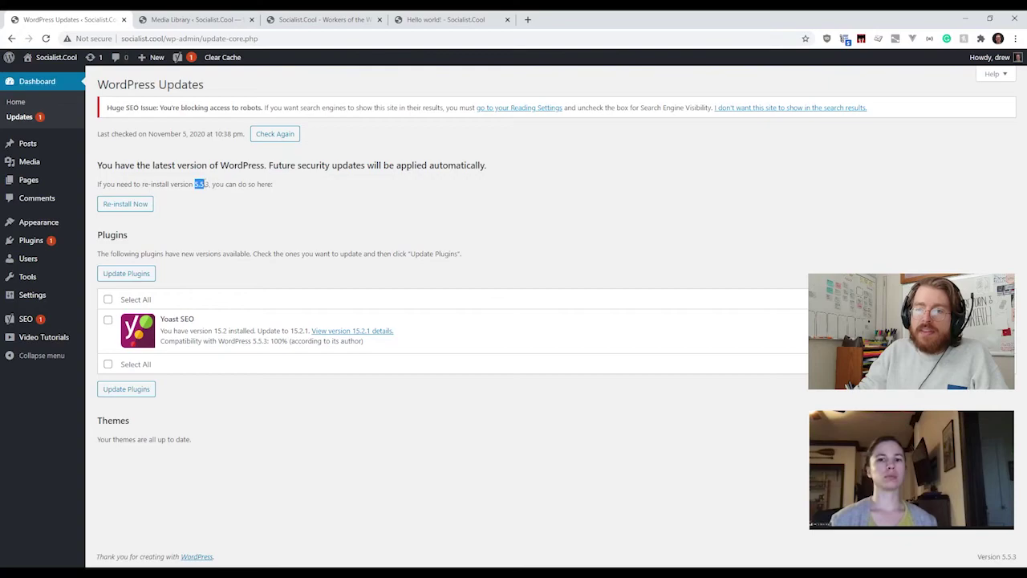
left_click(206, 184)
left_click_drag(206, 184, 209, 184)
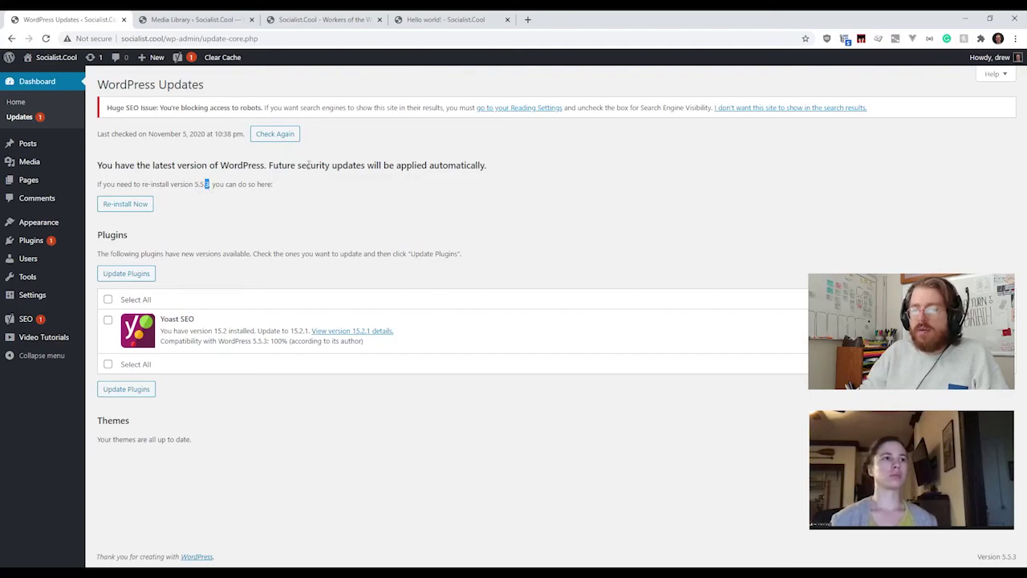
left_click(211, 186)
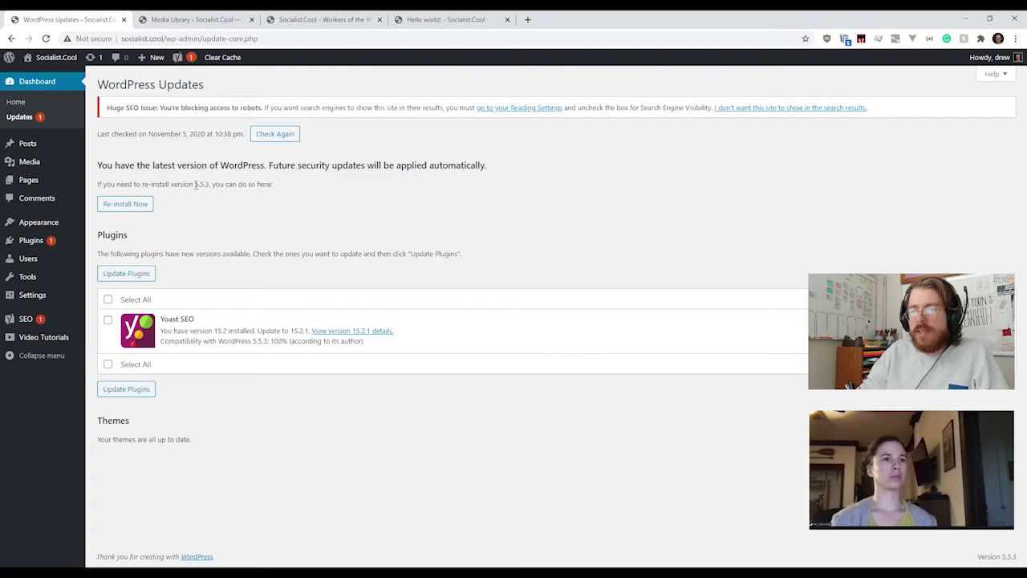
left_click_drag(195, 186, 209, 185)
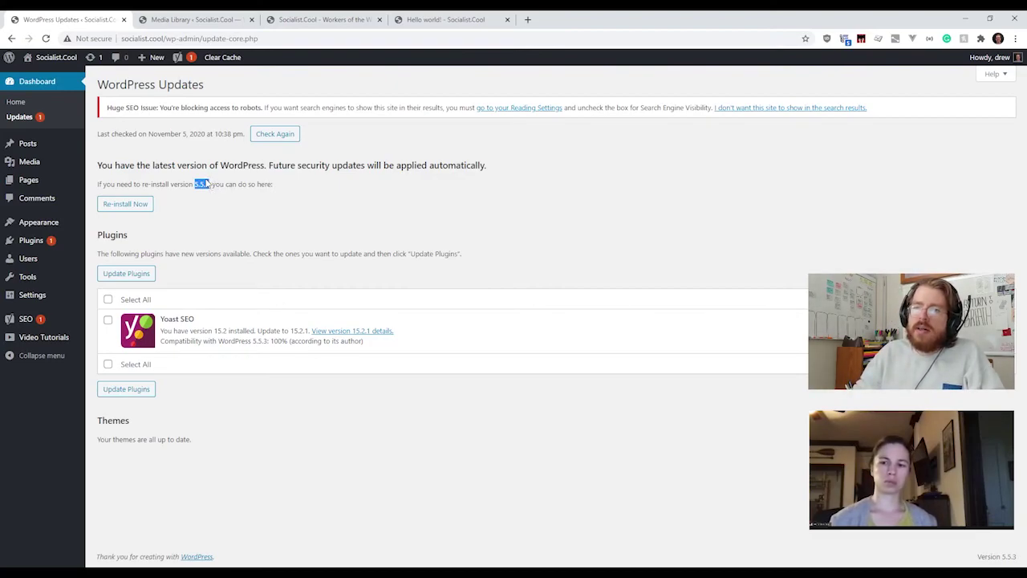
left_click(204, 182)
left_click_drag(194, 183, 212, 184)
left_click(207, 184)
left_click(207, 184)
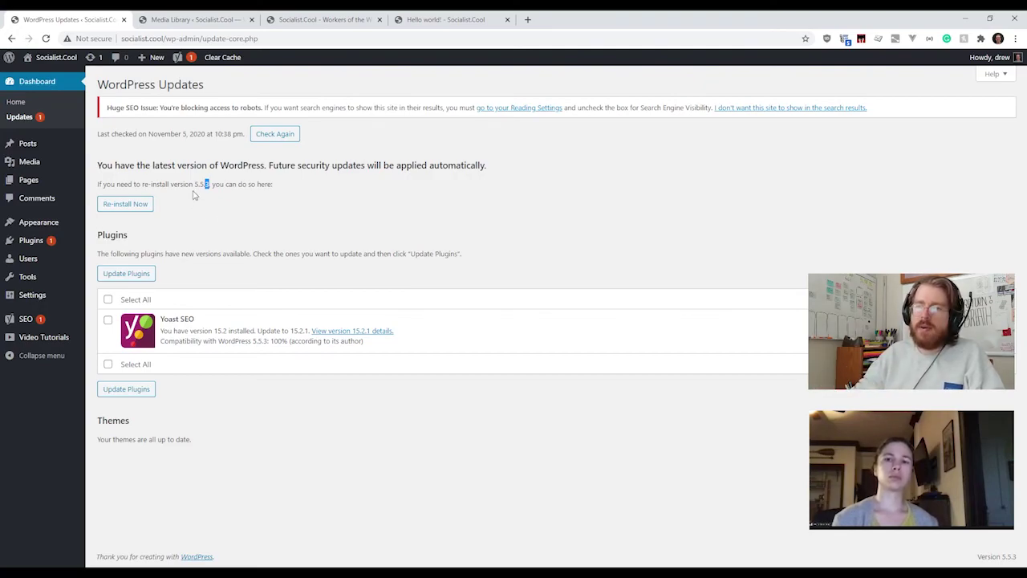
left_click_drag(201, 183, 208, 183)
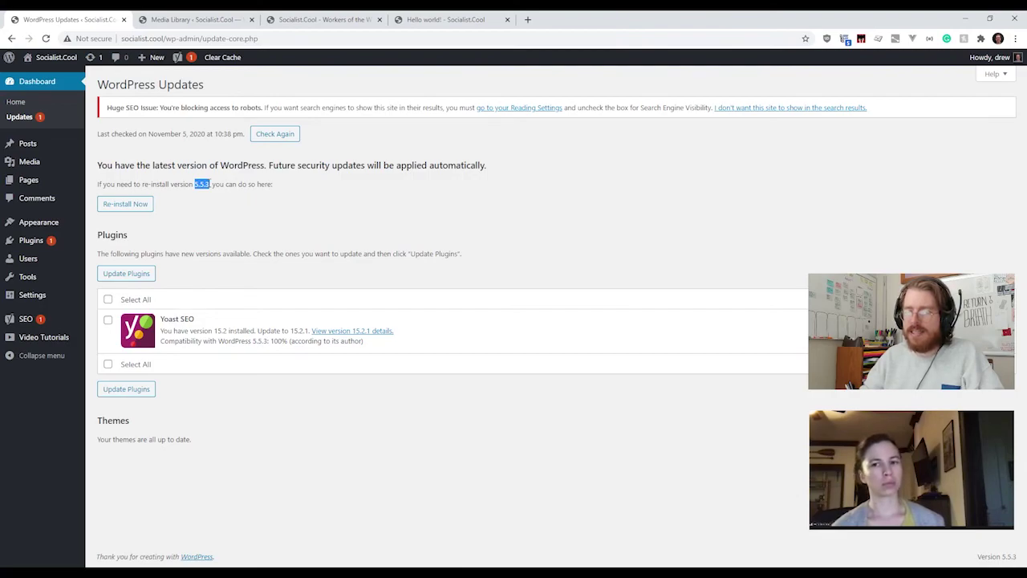
left_click(209, 184)
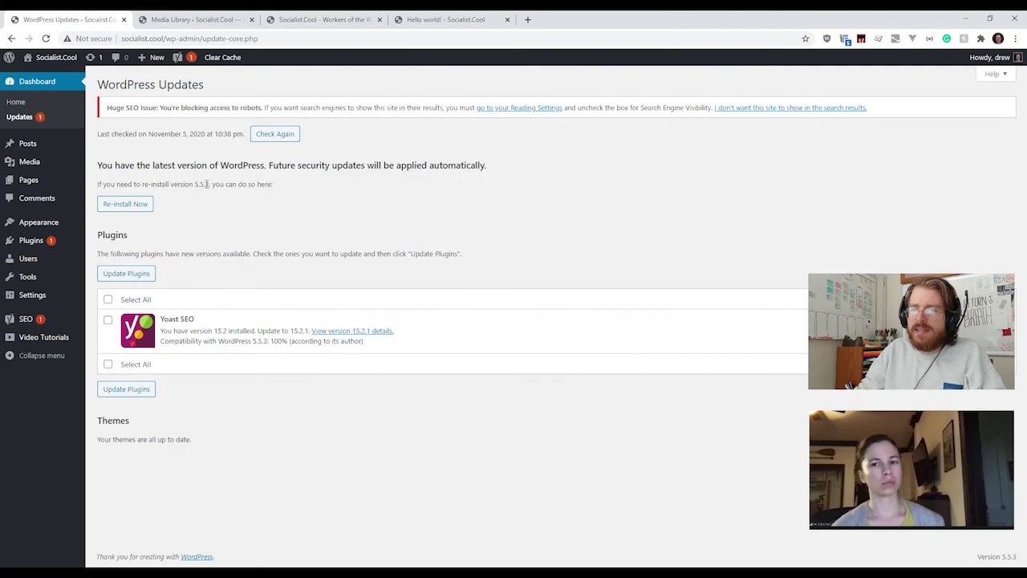
left_click_drag(210, 183, 205, 184)
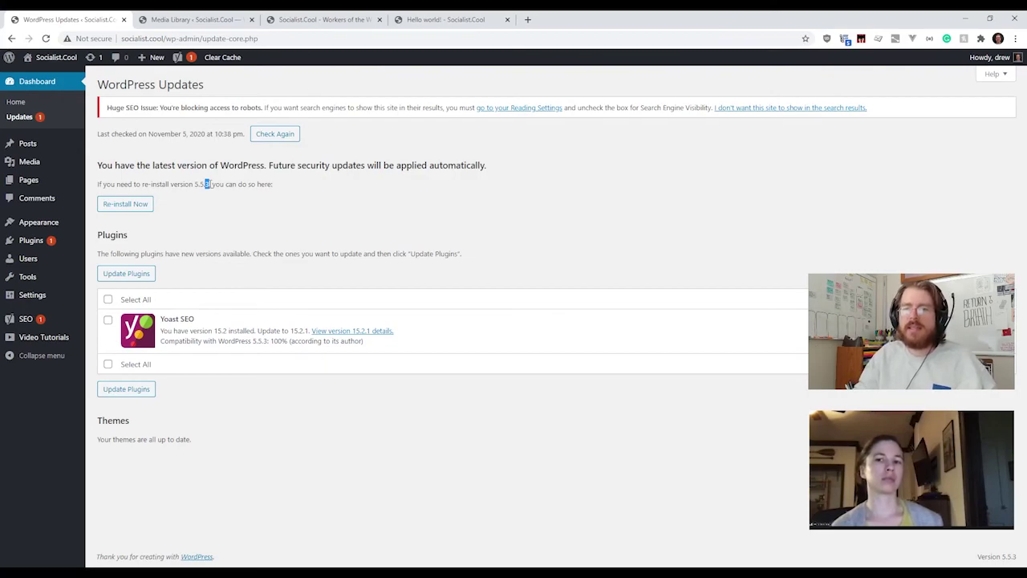
left_click(206, 184)
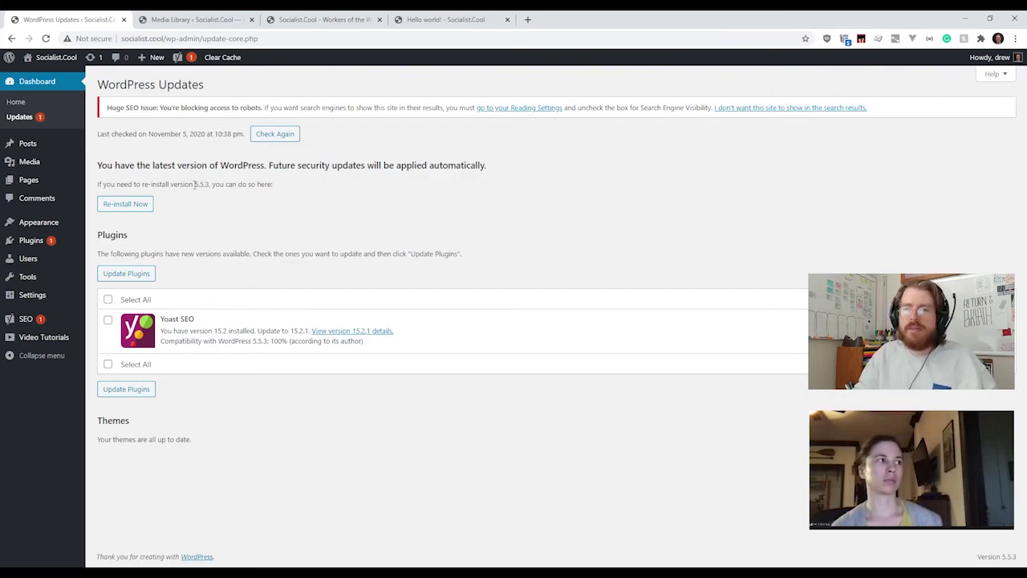
left_click_drag(194, 185, 208, 183)
left_click(210, 184)
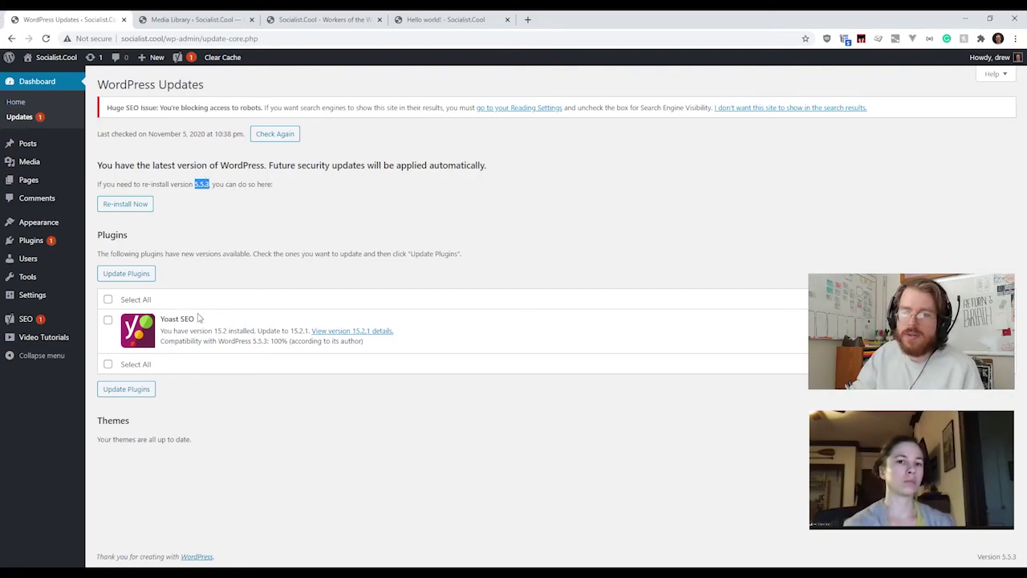
left_click_drag(200, 319, 162, 321)
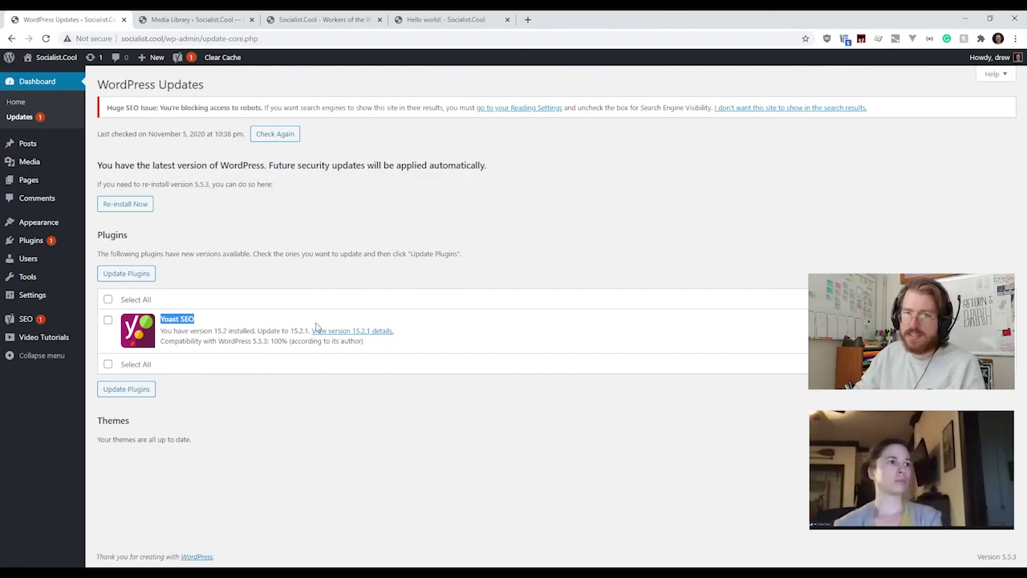
left_click(264, 302)
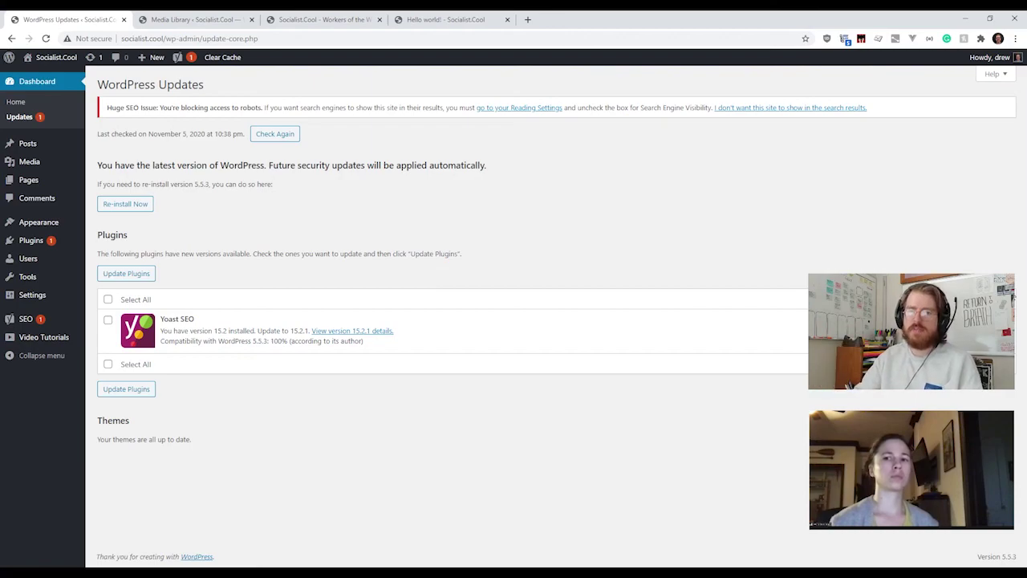
Step: Select Yoast SEO and run Update Plugins, then highlight the Huge SEO Issue notice
left_click(108, 320)
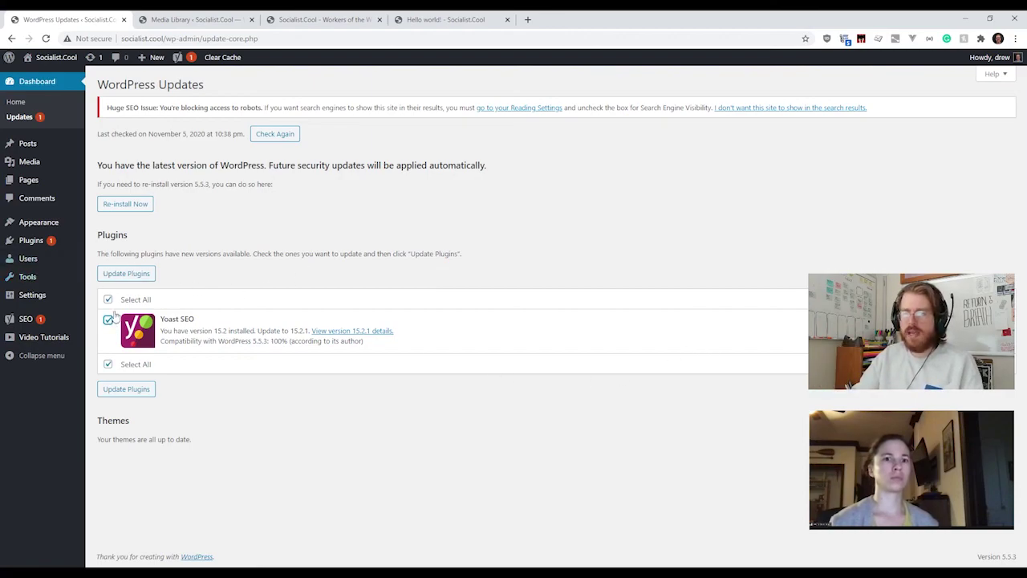
left_click(125, 274)
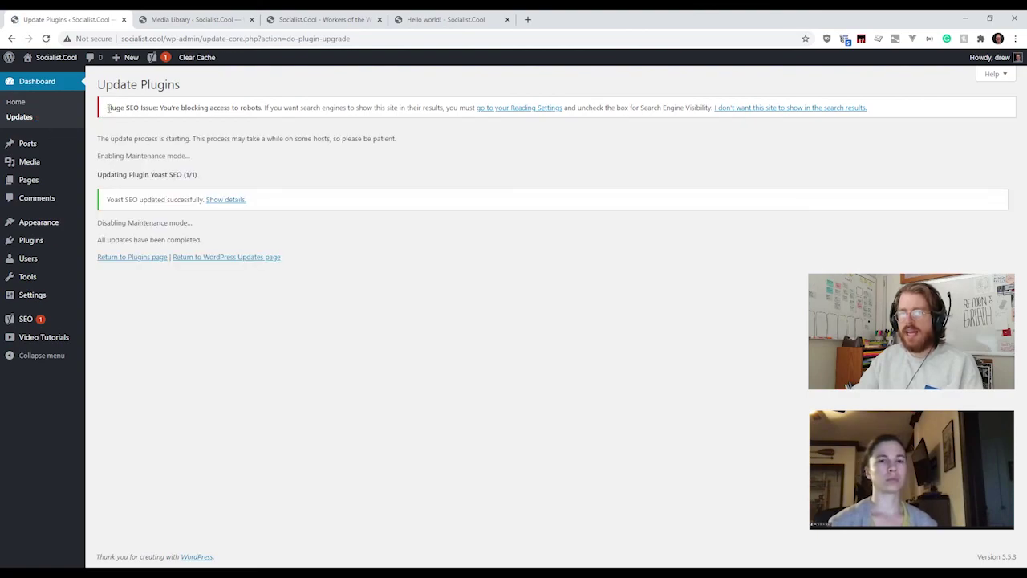
left_click_drag(107, 109, 866, 117)
left_click(896, 116)
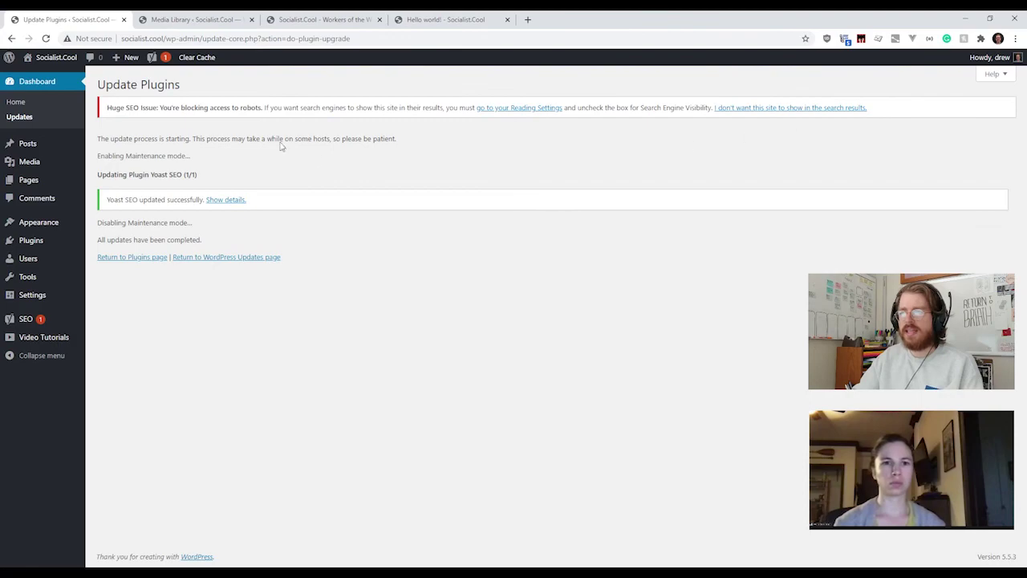
Step: Follow the SEO notice's 'go to your Reading Settings' link
left_click(547, 112)
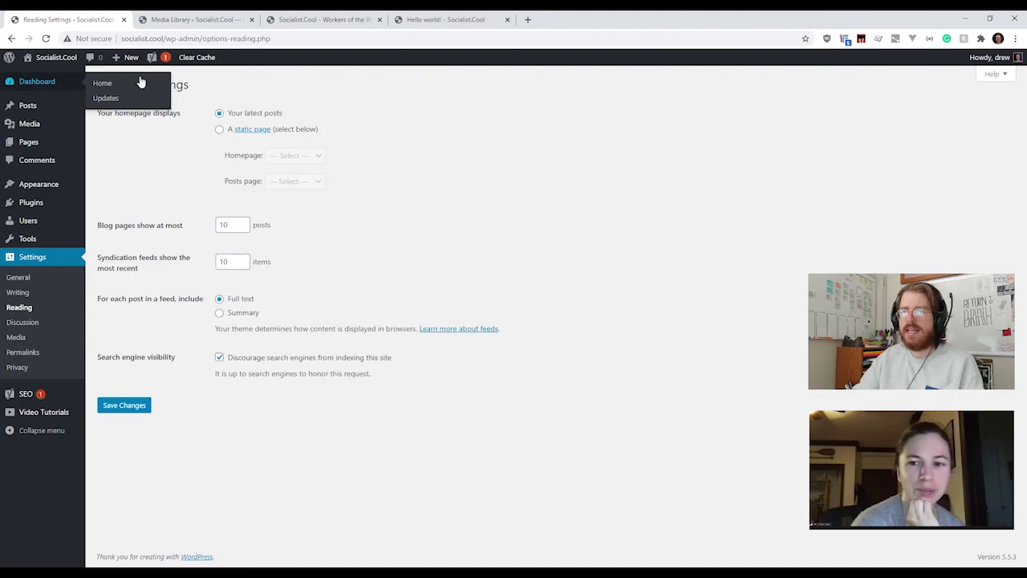
mouse_move(161, 60)
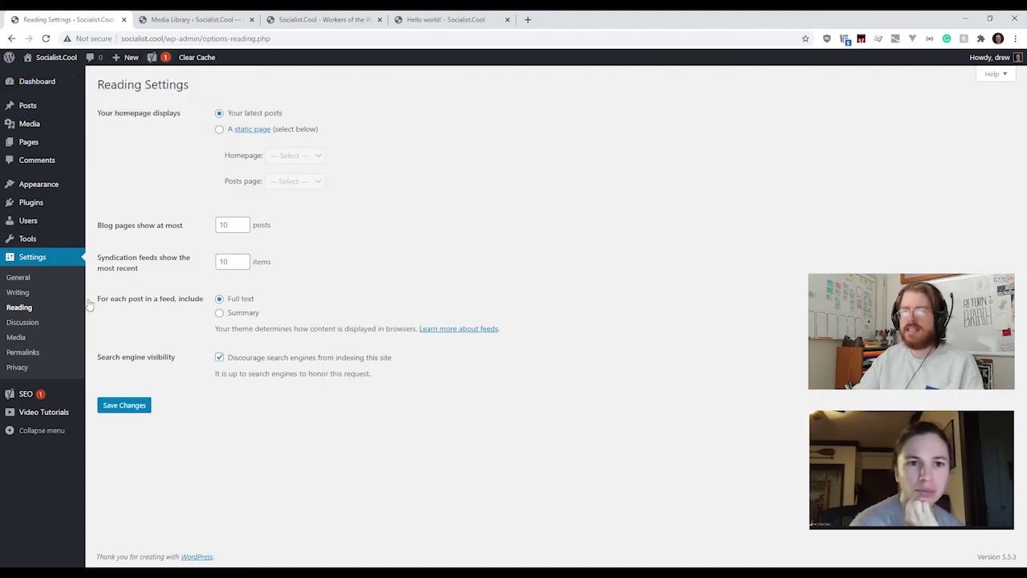